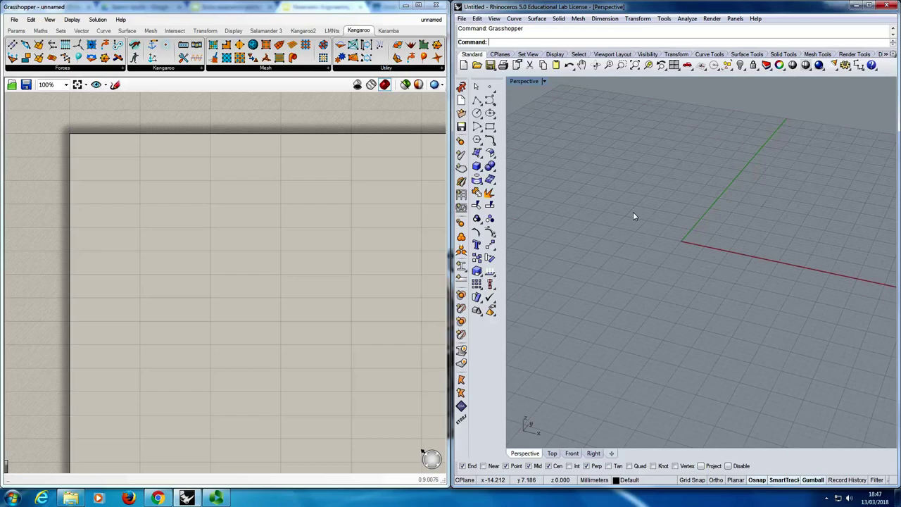
Draw a wavy interpolated curve through five points along the Y direction in the Top view, beside the Y axis.
{"action": "left_click", "coordinate": [490, 100]}
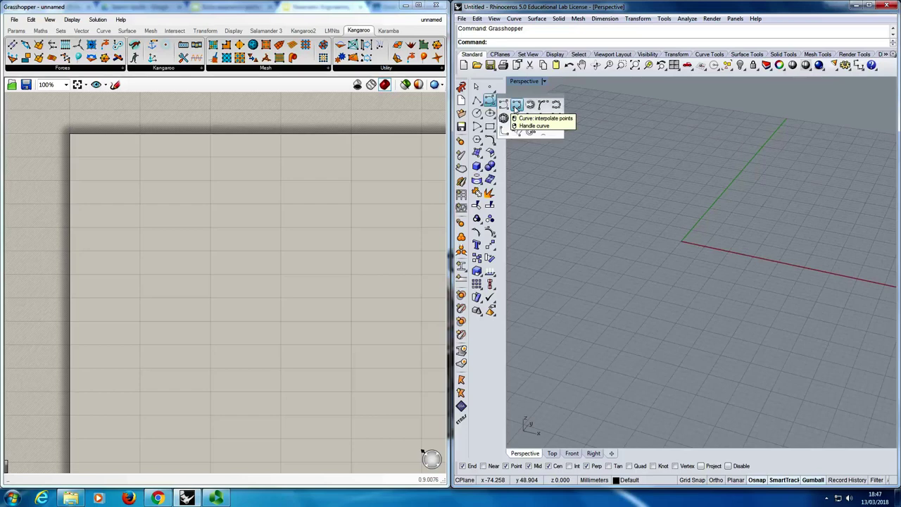
{"action": "left_click", "coordinate": [517, 106]}
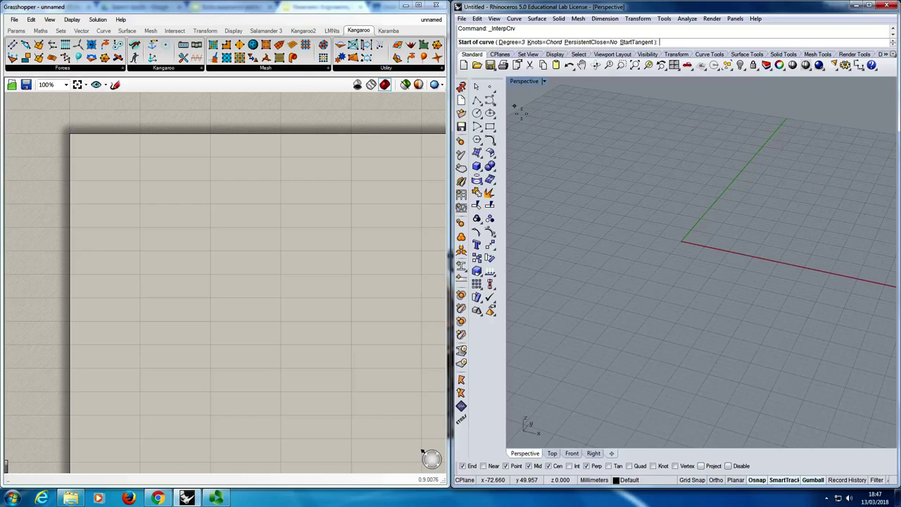
{"action": "right_click_drag", "start_coordinate": [720, 221], "coordinate": [567, 154]}
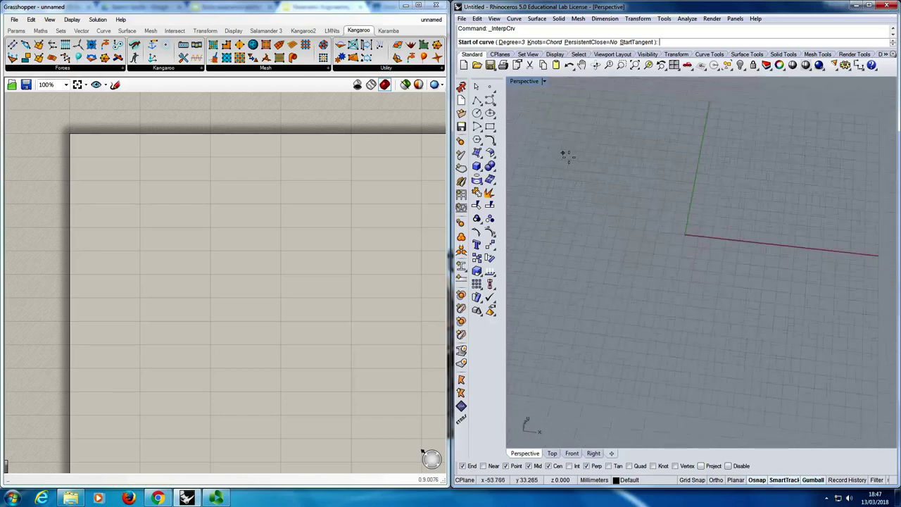
{"action": "double_click", "coordinate": [516, 83]}
{"action": "double_click", "coordinate": [516, 83]}
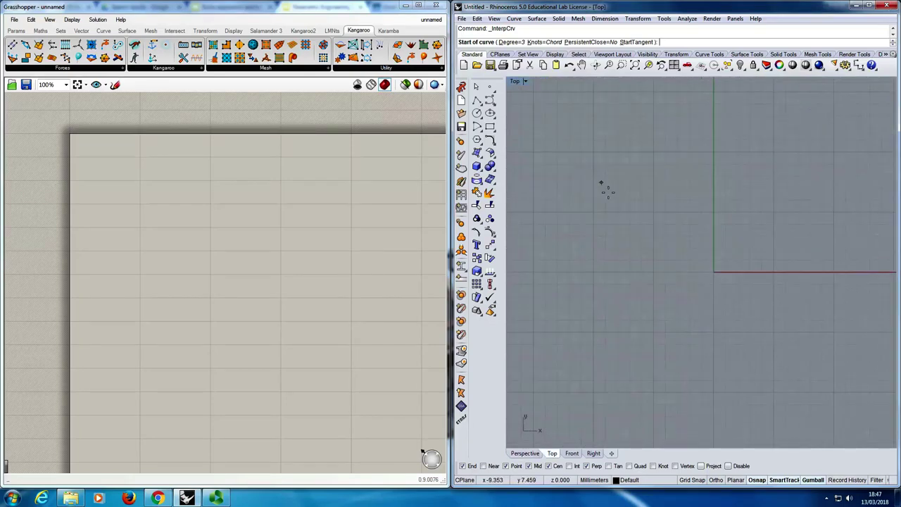
{"action": "left_click", "coordinate": [645, 177]}
{"action": "left_click", "coordinate": [618, 210]}
{"action": "left_click", "coordinate": [653, 254]}
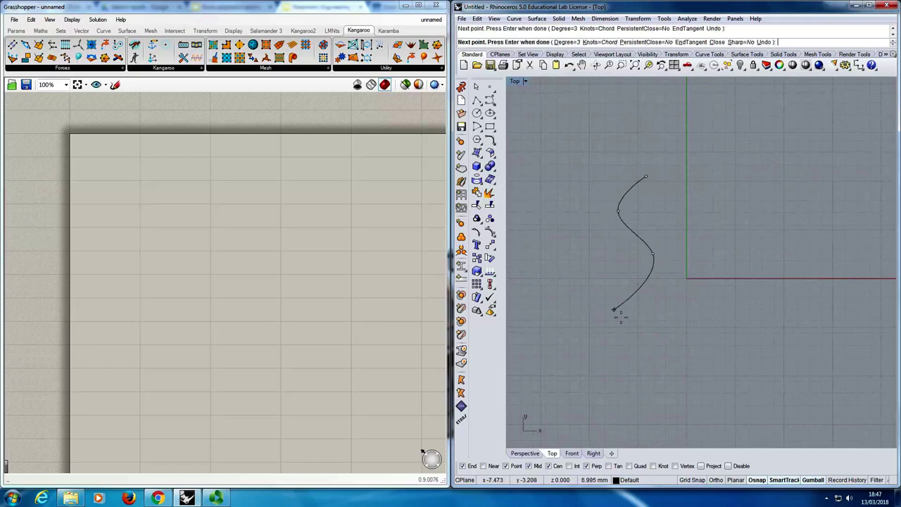
{"action": "left_click", "coordinate": [614, 310]}
{"action": "left_click", "coordinate": [643, 339]}
{"action": "right_click", "coordinate": [651, 352]}
{"action": "right_click_drag", "start_coordinate": [685, 310], "coordinate": [680, 301]}
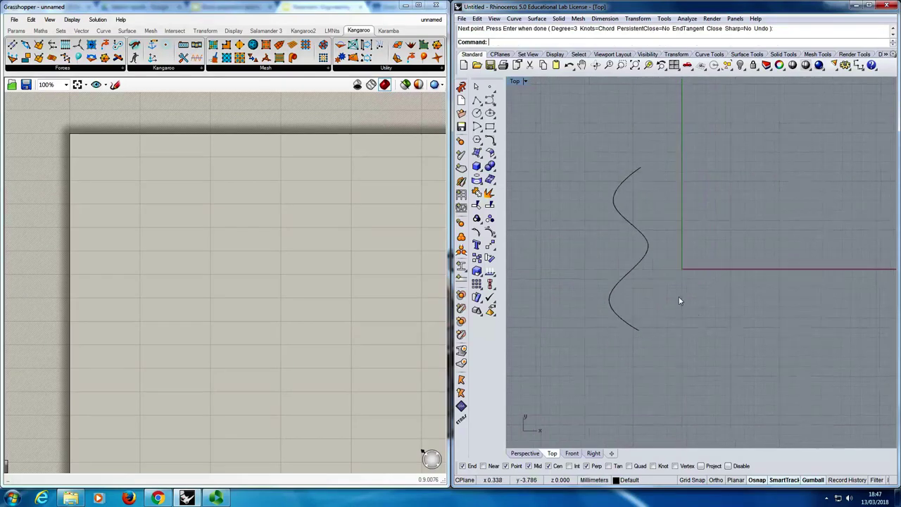
Return to the four-viewport layout and rotate the curve about the Y direction until it stands nearly upright.
{"action": "double_click", "coordinate": [517, 81]}
{"action": "right_click_drag", "start_coordinate": [736, 161], "coordinate": [870, 213]}
{"action": "left_click", "coordinate": [821, 212]}
{"action": "scroll", "coordinate": [870, 213], "scroll_direction": "up", "scroll_amount": 3}
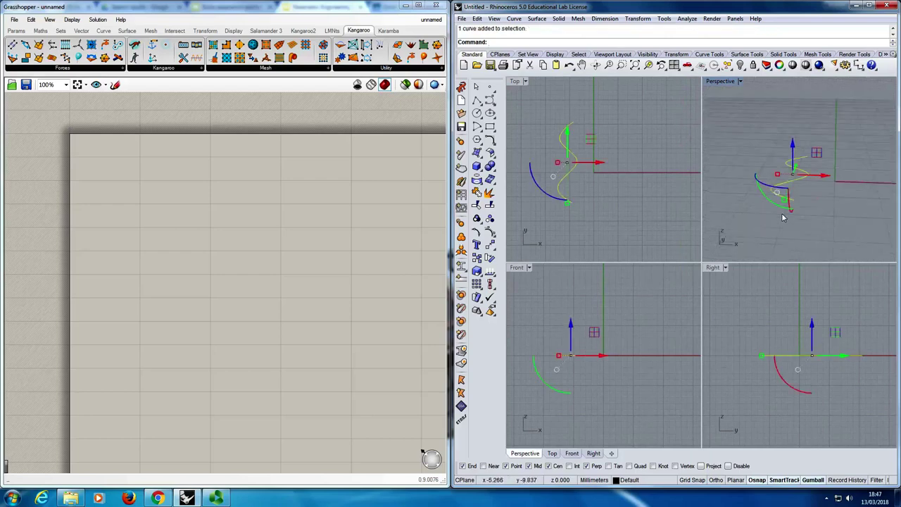
{"action": "left_click_drag", "start_coordinate": [777, 205], "coordinate": [773, 171]}
{"action": "left_click", "coordinate": [846, 219]}
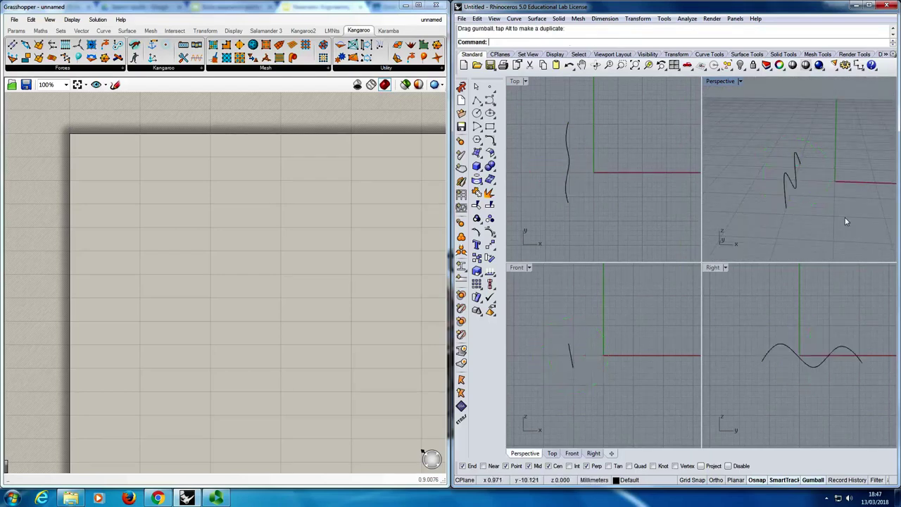
Paste a copy of the upright curve and move it along X to the Y axis, parallel to the original.
{"action": "scroll", "coordinate": [792, 201], "scroll_direction": "up", "scroll_amount": 3}
{"action": "right_click_drag", "start_coordinate": [846, 219], "coordinate": [815, 167]}
{"action": "key", "text": "ctrl+v"}
{"action": "left_click_drag", "start_coordinate": [815, 166], "coordinate": [857, 163]}
{"action": "left_click_drag", "start_coordinate": [837, 196], "coordinate": [837, 205]}
{"action": "left_click", "coordinate": [853, 210]}
{"action": "right_click_drag", "start_coordinate": [853, 209], "coordinate": [771, 211]}
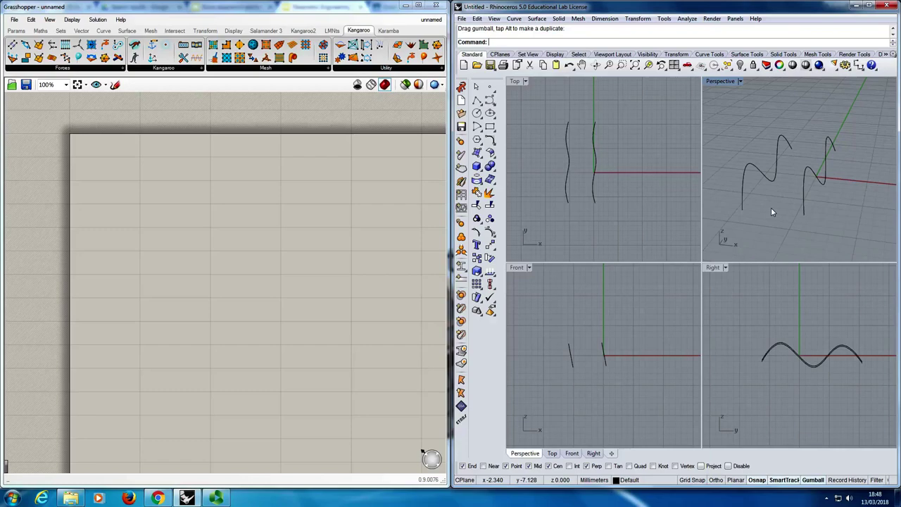
Maximise the Rhino window and minimise Grasshopper to work on the curves in all four viewports.
{"action": "left_click", "coordinate": [870, 6]}
{"action": "left_click", "coordinate": [405, 6]}
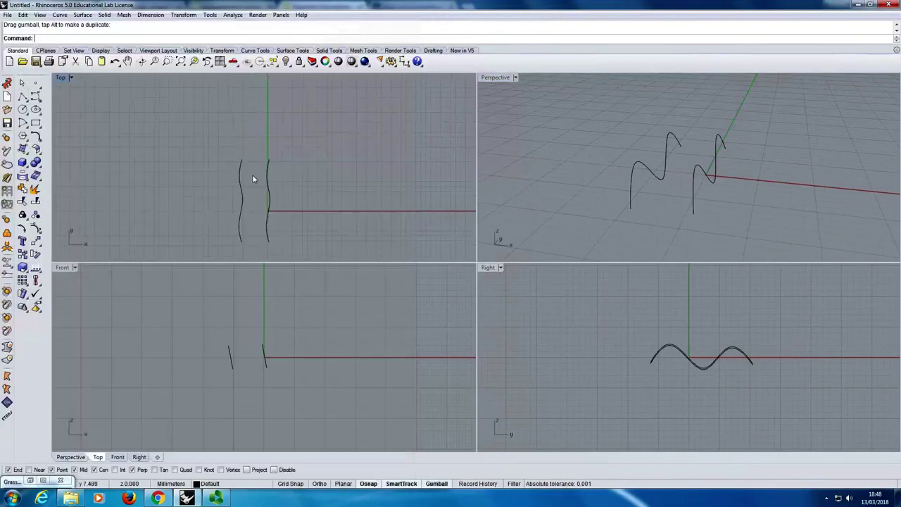
{"action": "right_click_drag", "start_coordinate": [258, 190], "coordinate": [226, 161]}
Rotate the original curve slightly about the Y direction so it stands closer to vertical than its copy.
{"action": "left_click", "coordinate": [239, 155]}
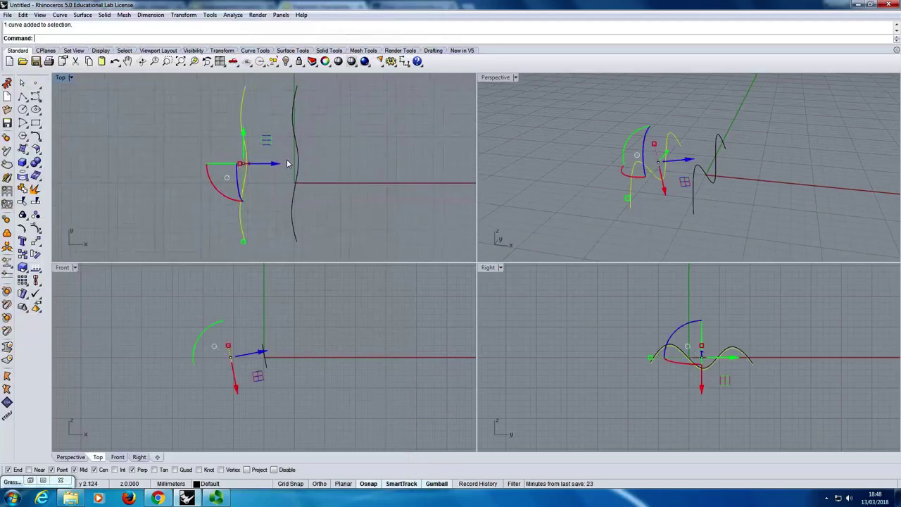
{"action": "left_click", "coordinate": [37, 97]}
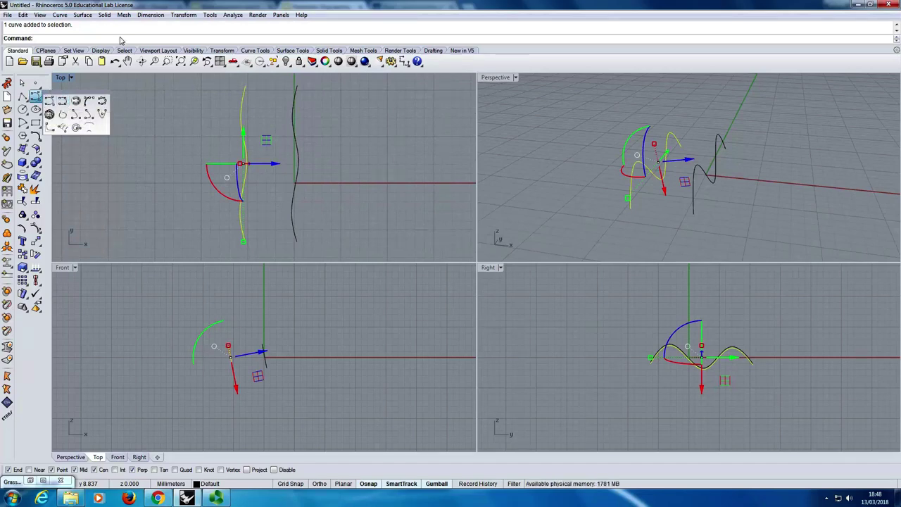
{"action": "right_click_drag", "start_coordinate": [250, 164], "coordinate": [272, 179]}
{"action": "scroll", "coordinate": [252, 180], "scroll_direction": "up", "scroll_amount": 1}
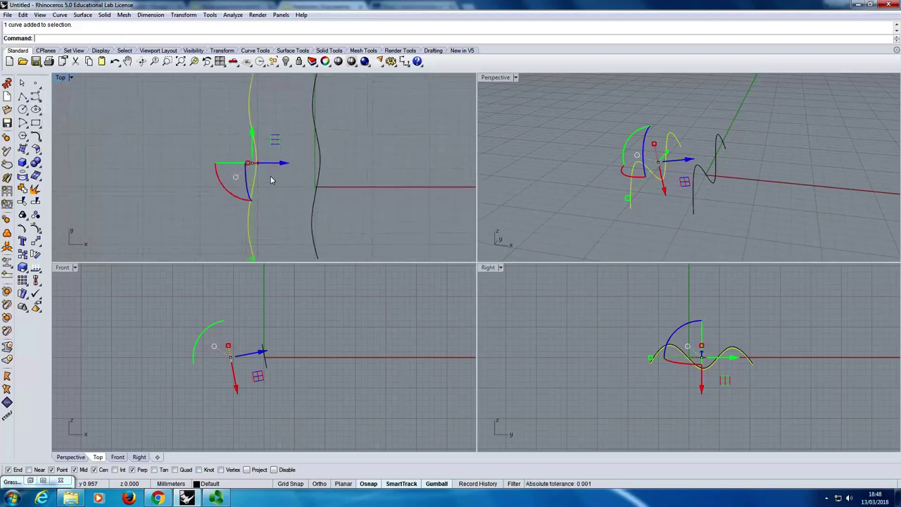
{"action": "right_click_drag", "start_coordinate": [610, 183], "coordinate": [640, 156]}
{"action": "left_click_drag", "start_coordinate": [644, 151], "coordinate": [635, 128]}
{"action": "left_click", "coordinate": [635, 128]}
{"action": "right_click_drag", "start_coordinate": [754, 179], "coordinate": [685, 205]}
{"action": "scroll", "coordinate": [676, 188], "scroll_direction": "up", "scroll_amount": 4}
{"action": "scroll", "coordinate": [676, 187], "scroll_direction": "down", "scroll_amount": 4}
{"action": "right_click_drag", "start_coordinate": [273, 356], "coordinate": [264, 362]}
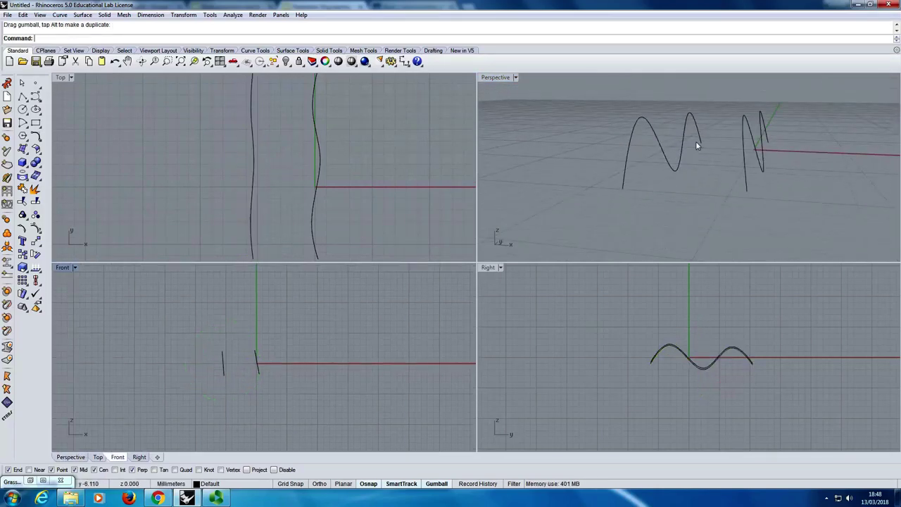
Move the copied curve a little farther from the original in the Perspective view, then deselect it.
{"action": "right_click_drag", "start_coordinate": [724, 147], "coordinate": [747, 176]}
{"action": "left_click", "coordinate": [737, 154]}
{"action": "left_click_drag", "start_coordinate": [784, 139], "coordinate": [801, 149]}
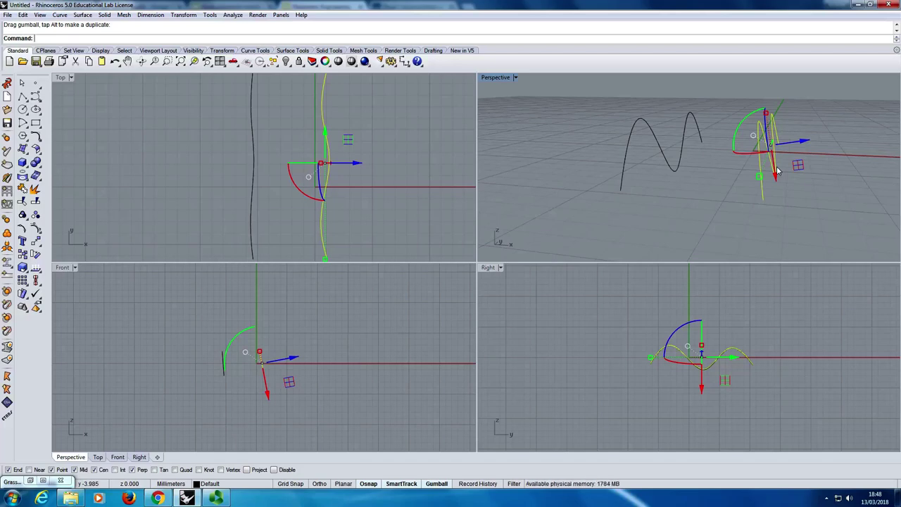
{"action": "left_click", "coordinate": [664, 210]}
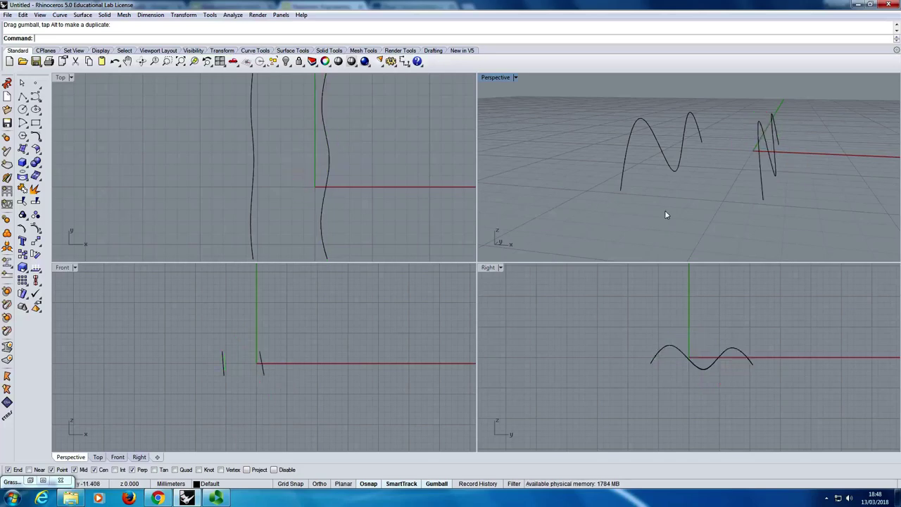
Examine the spacing and tilt of the two curves in the Perspective, Top and Front viewports.
{"action": "scroll", "coordinate": [680, 211], "scroll_direction": "up", "scroll_amount": 3}
{"action": "right_click_drag", "start_coordinate": [682, 198], "coordinate": [694, 200]}
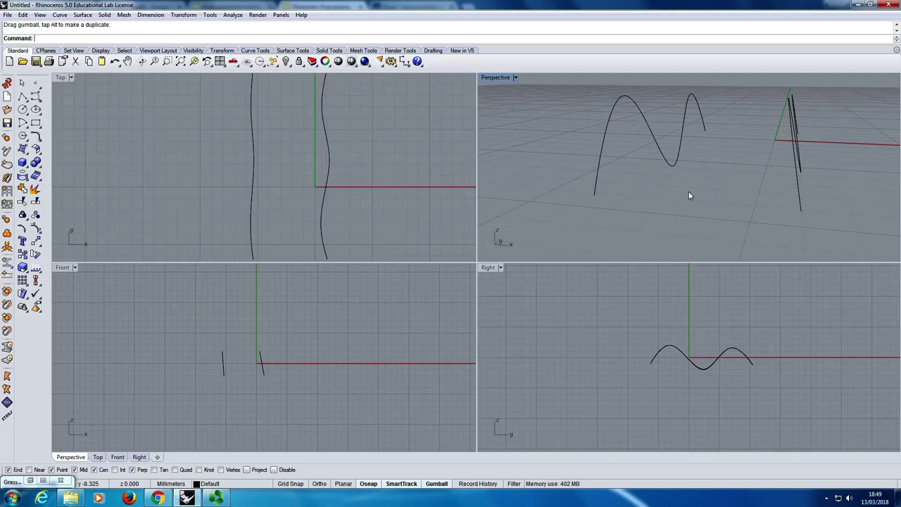
{"action": "scroll", "coordinate": [410, 162], "scroll_direction": "down", "scroll_amount": 2}
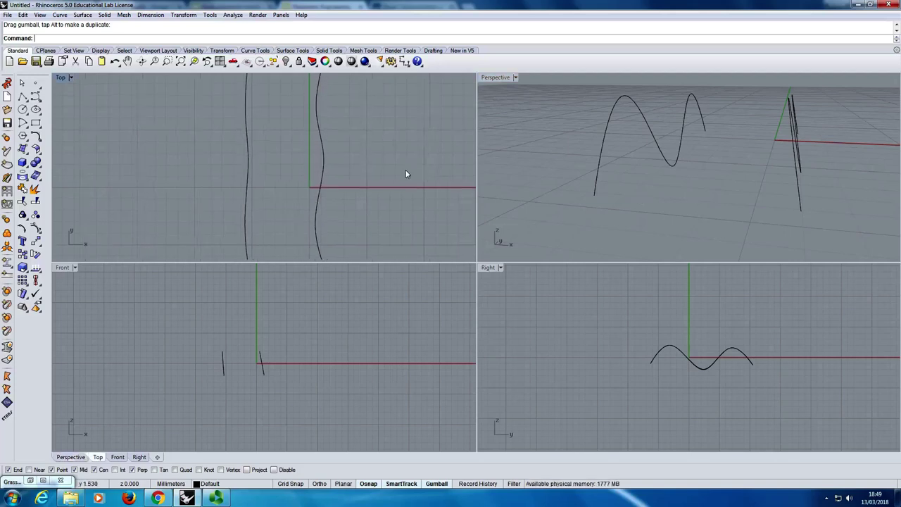
{"action": "scroll", "coordinate": [215, 384], "scroll_direction": "up", "scroll_amount": 6}
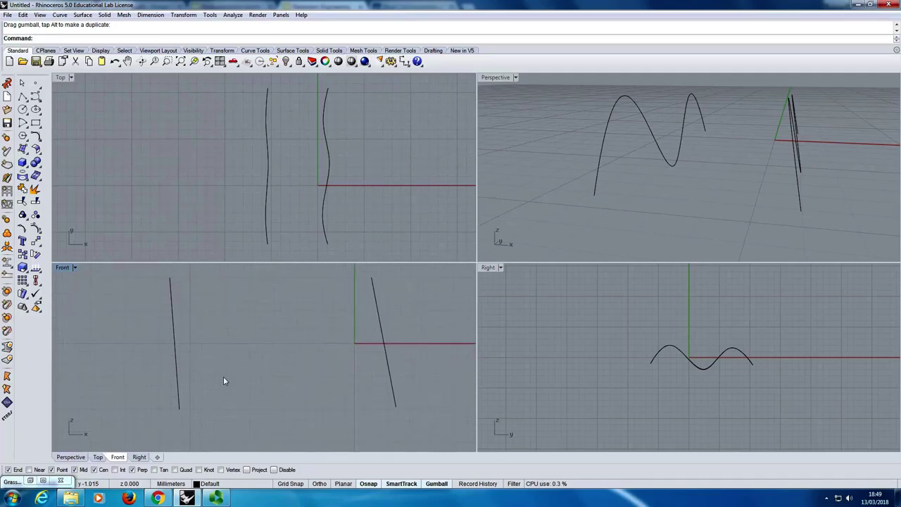
{"action": "scroll", "coordinate": [600, 185], "scroll_direction": "up", "scroll_amount": 5}
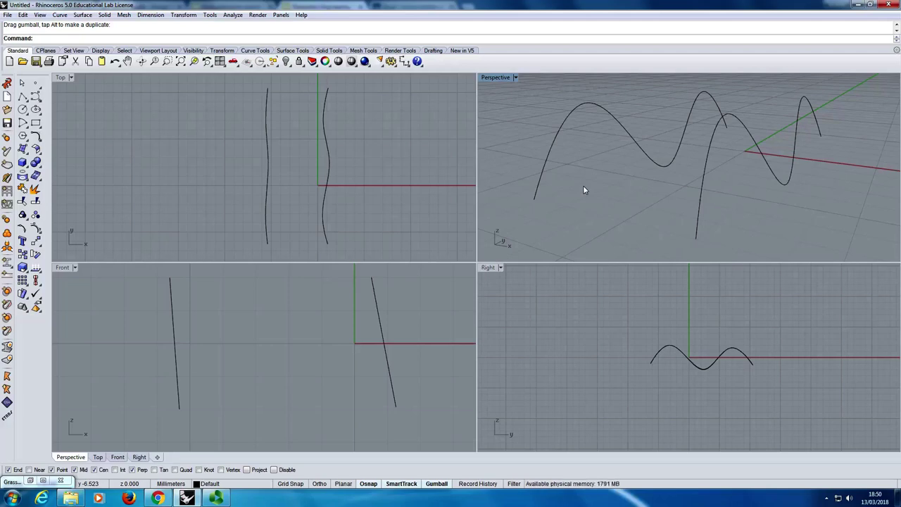
{"action": "mouse_move", "coordinate": [582, 190]}
{"action": "right_mouse_down"}
{"action": "mouse_move", "coordinate": [597, 195]}
{"action": "mouse_move", "coordinate": [587, 195]}
{"action": "right_mouse_up"}
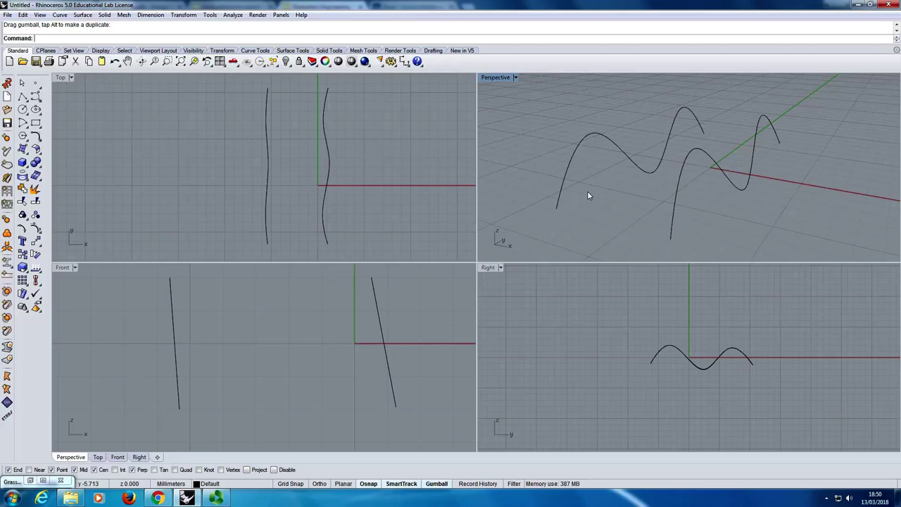
{"action": "right_click_drag", "start_coordinate": [587, 191], "coordinate": [566, 167]}
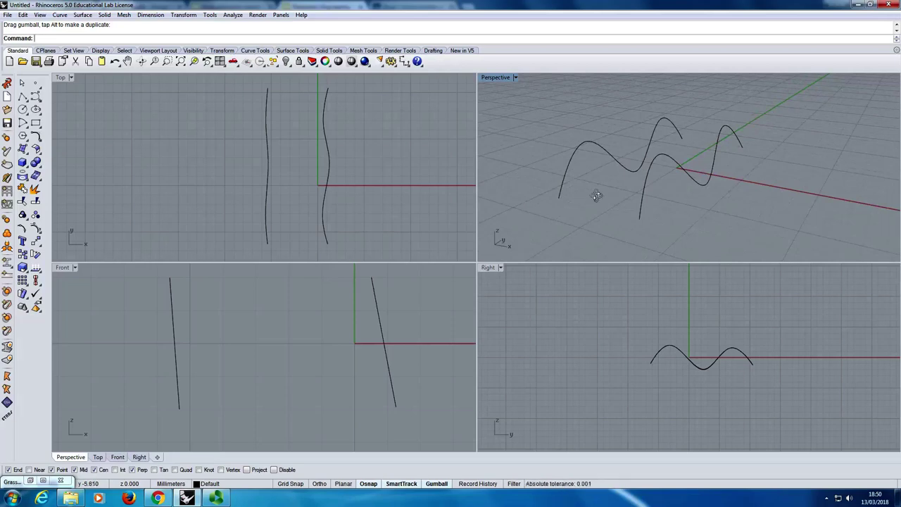
{"action": "right_click_drag", "start_coordinate": [596, 195], "coordinate": [589, 187]}
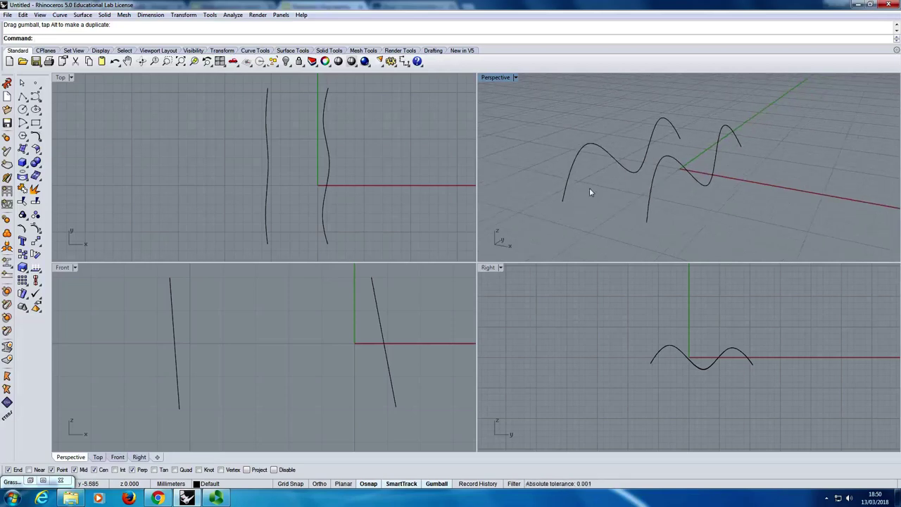
Loft a surface between the two wavy curves with the Normal style and no simplification.
{"action": "type", "text": "Loft"}
{"action": "key", "text": "Return"}
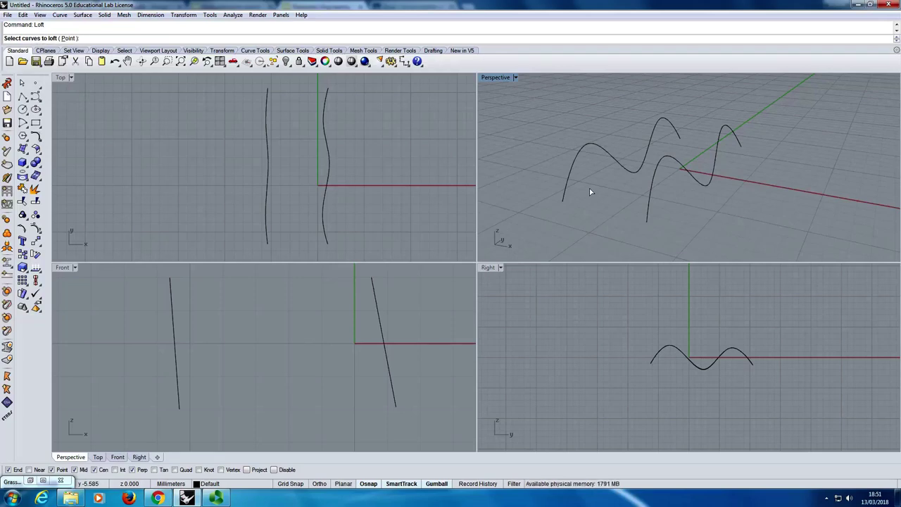
{"action": "left_click", "coordinate": [567, 176]}
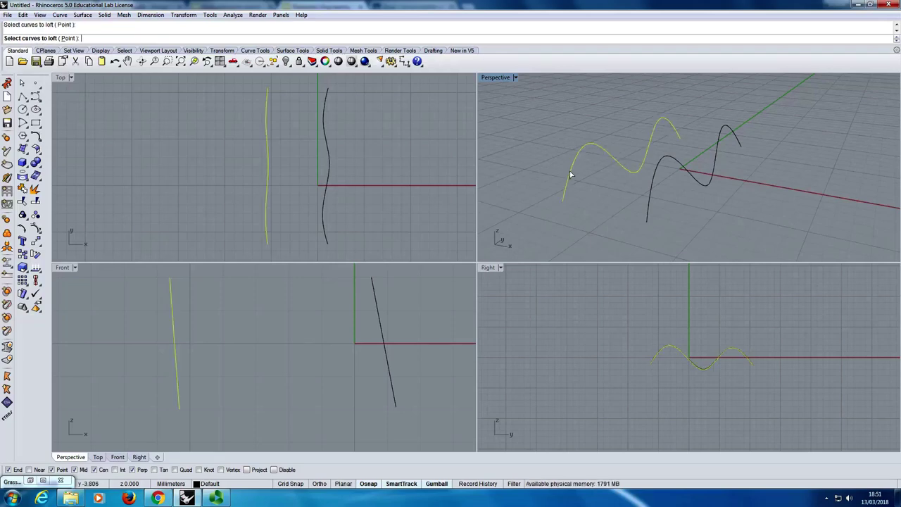
{"action": "left_click", "coordinate": [649, 191]}
{"action": "key", "text": "Return"}
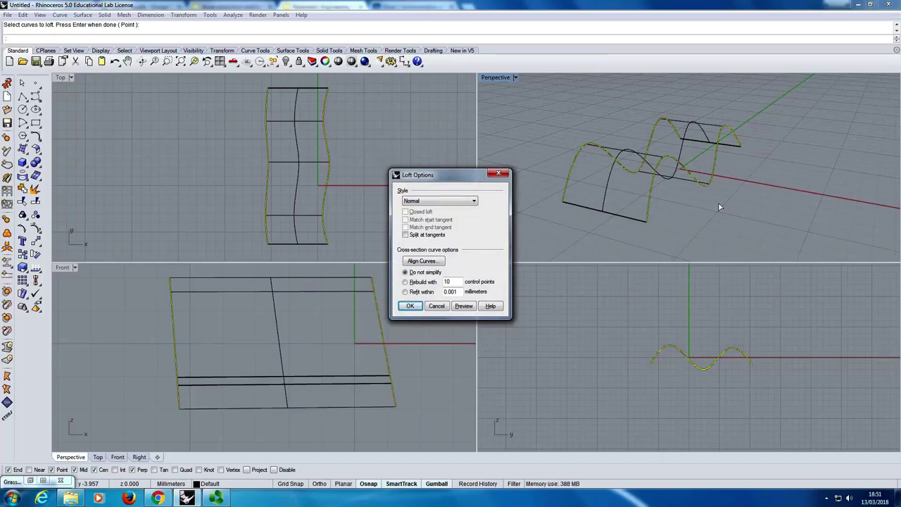
{"action": "key", "text": "Return"}
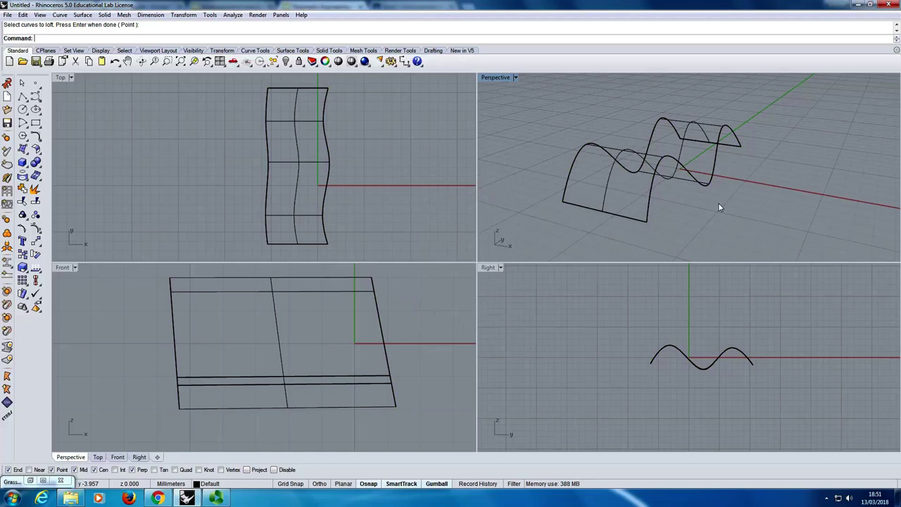
Display the lofted surface shaded and maximise the Perspective viewport around it.
{"action": "middle_click", "coordinate": [719, 207]}
{"action": "left_click", "coordinate": [717, 210]}
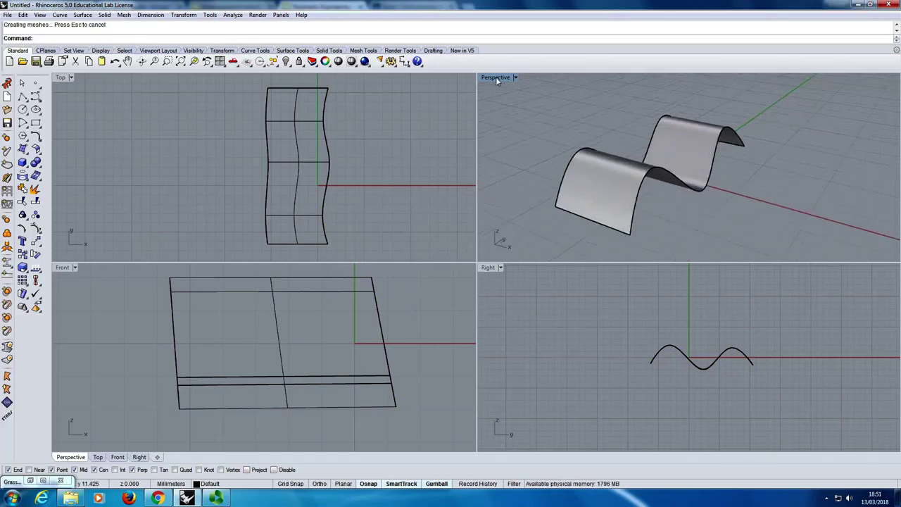
{"action": "double_click", "coordinate": [495, 77]}
{"action": "right_click_drag", "start_coordinate": [439, 265], "coordinate": [356, 311]}
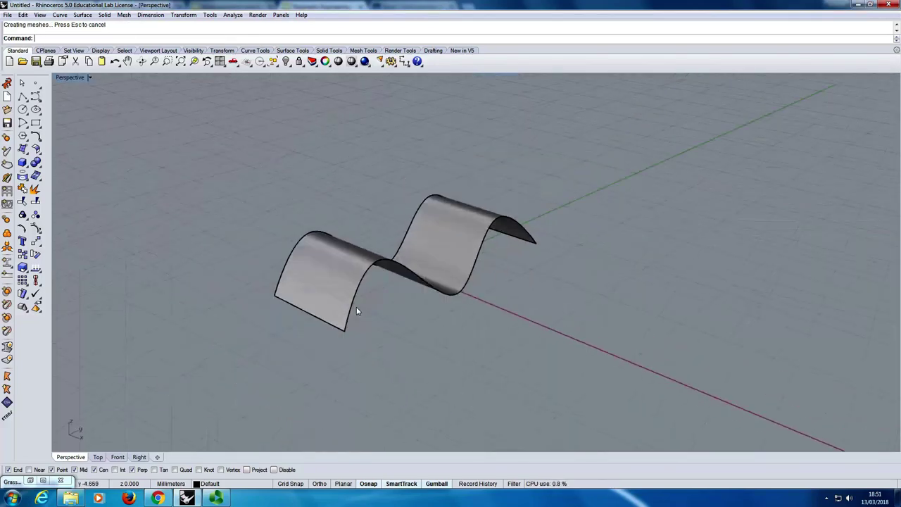
{"action": "scroll", "coordinate": [357, 311], "scroll_direction": "up", "scroll_amount": 3}
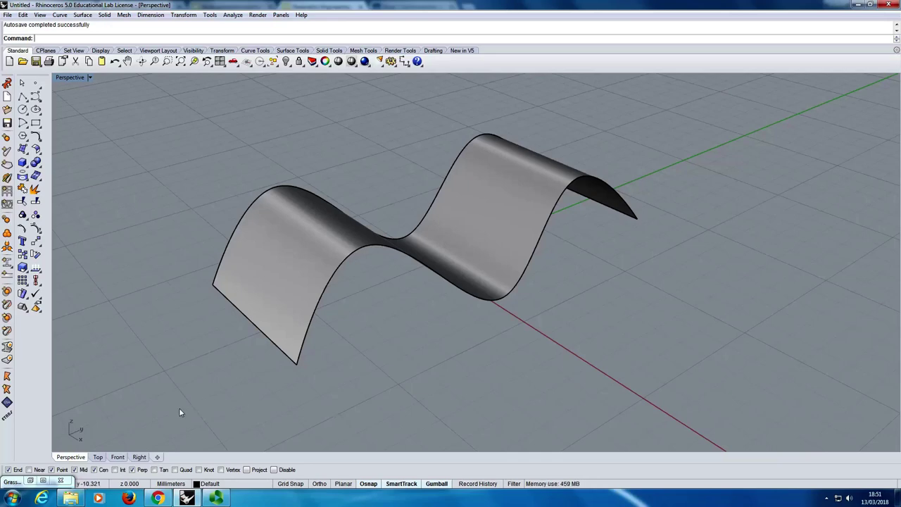
Restore the Grasshopper window and open the Imperial Parametric definition.
{"action": "left_click", "coordinate": [31, 480]}
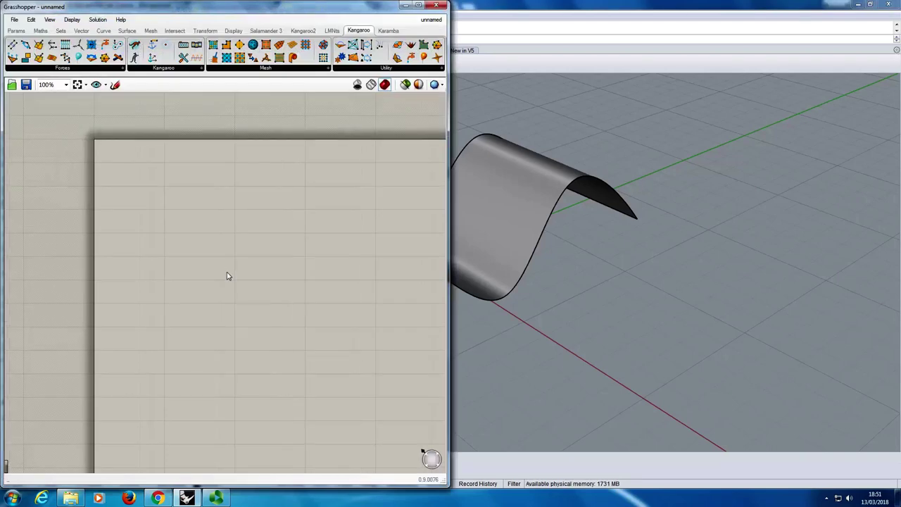
{"action": "scroll", "coordinate": [272, 265], "scroll_direction": "down", "scroll_amount": 1}
{"action": "right_click_drag", "start_coordinate": [272, 264], "coordinate": [249, 345]}
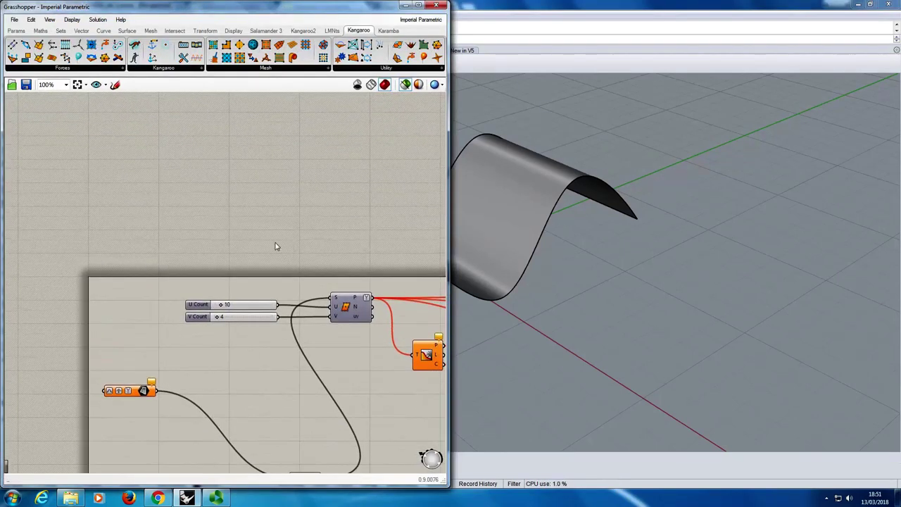
Arrange Rhino and Grasshopper side by side, each filling half of the screen.
{"action": "left_click", "coordinate": [405, 5]}
{"action": "right_click_drag", "start_coordinate": [415, 190], "coordinate": [339, 282]}
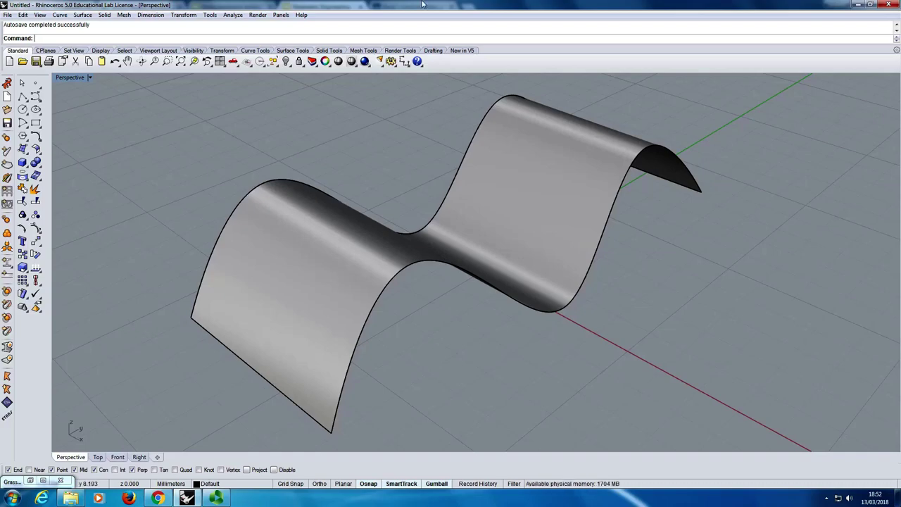
{"action": "left_click_drag", "start_coordinate": [477, 7], "coordinate": [899, 106]}
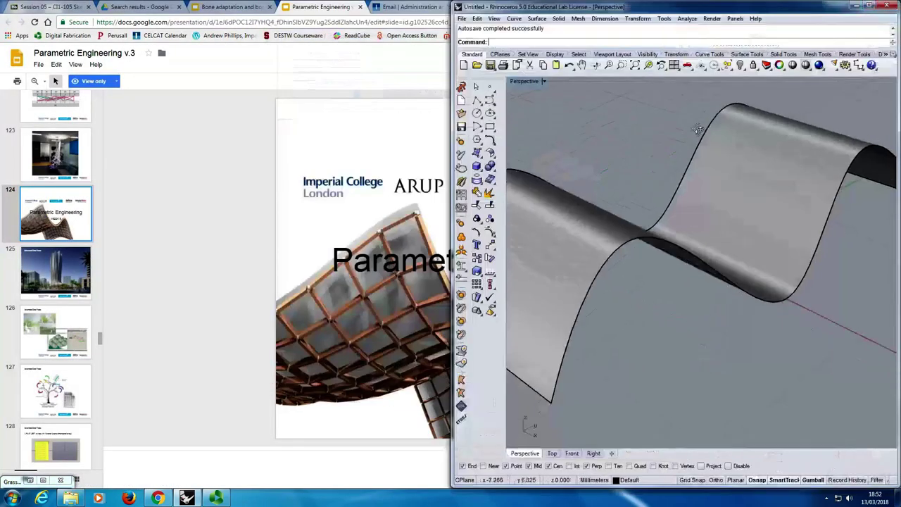
{"action": "left_click", "coordinate": [29, 480]}
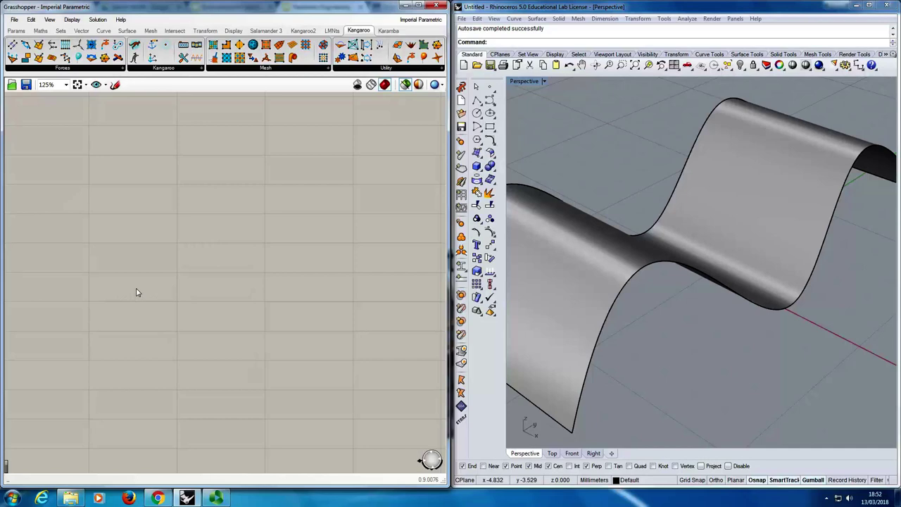
Add a Surface parameter to the empty area of the Grasshopper canvas and move it slightly lower.
{"action": "double_click", "coordinate": [133, 242]}
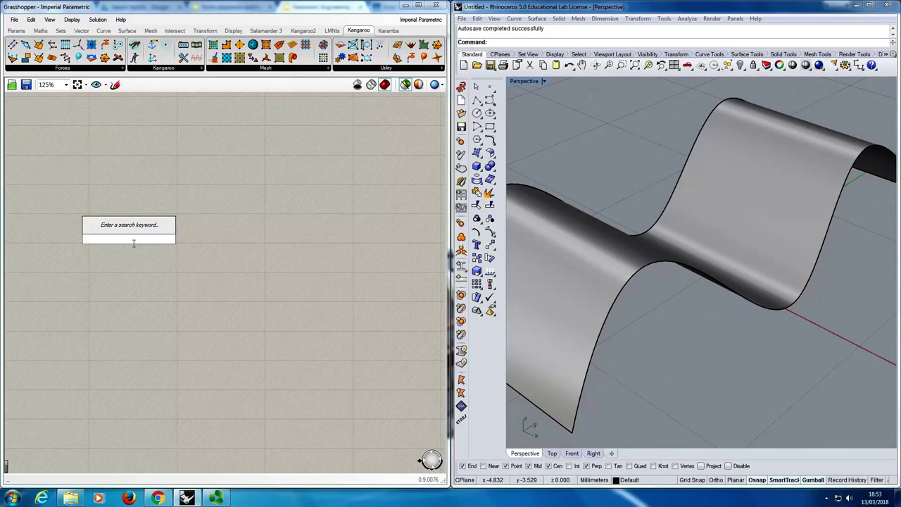
{"action": "type", "text": "surface"}
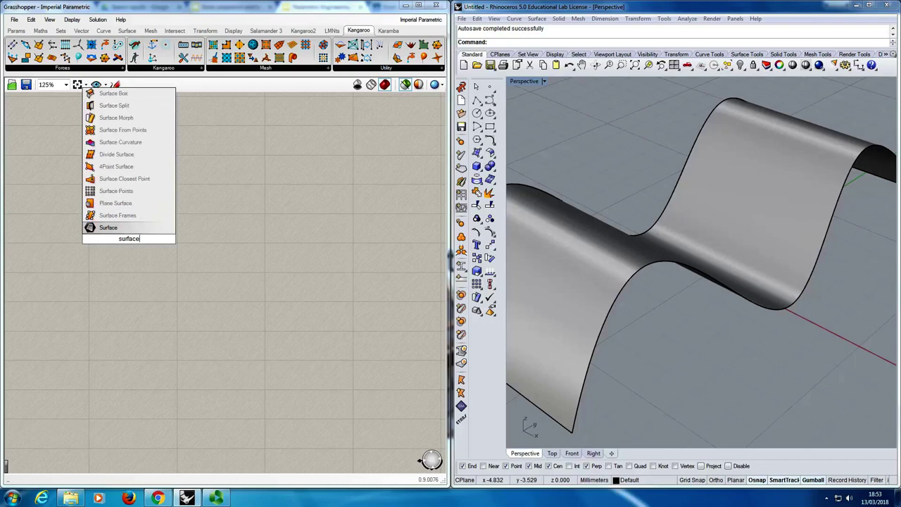
{"action": "key", "text": "Return"}
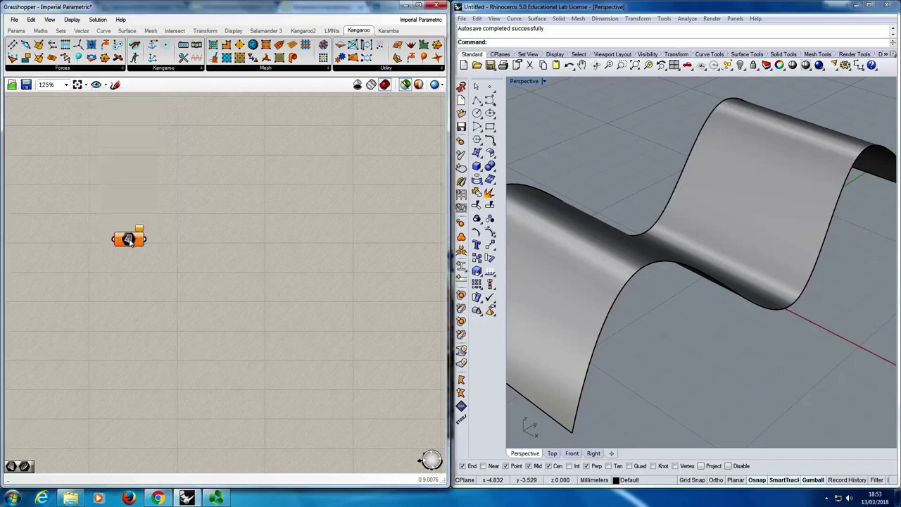
{"action": "left_click_drag", "start_coordinate": [132, 238], "coordinate": [143, 274]}
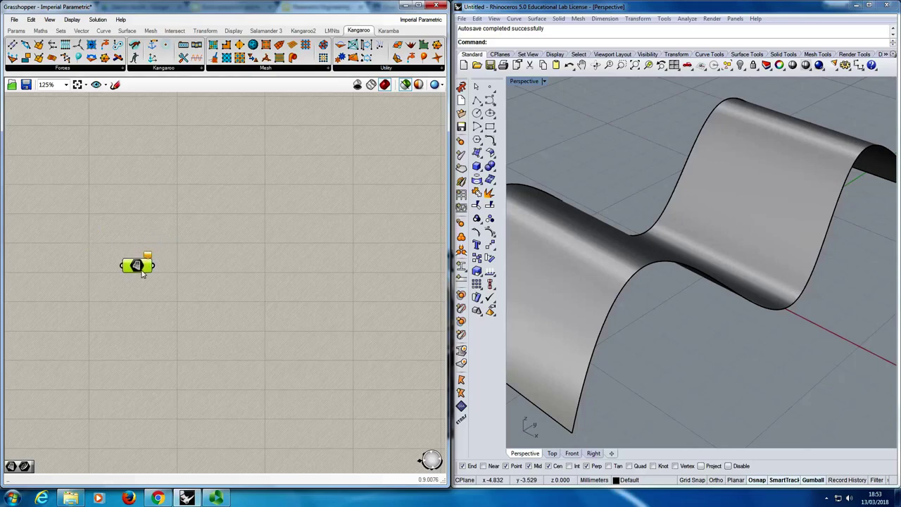
Reference the lofted Rhino surface as the single surface in the Surface parameter.
{"action": "right_click", "coordinate": [142, 255]}
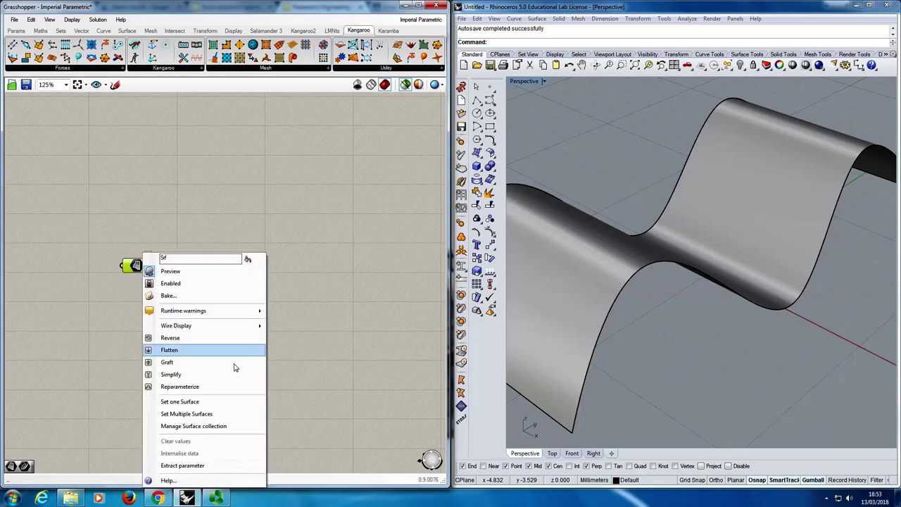
{"action": "left_click", "coordinate": [215, 405]}
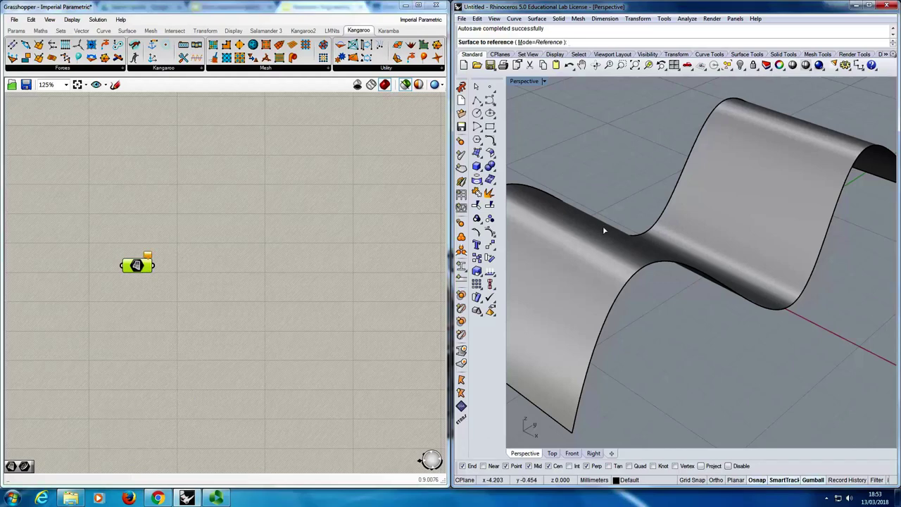
{"action": "left_click", "coordinate": [591, 286]}
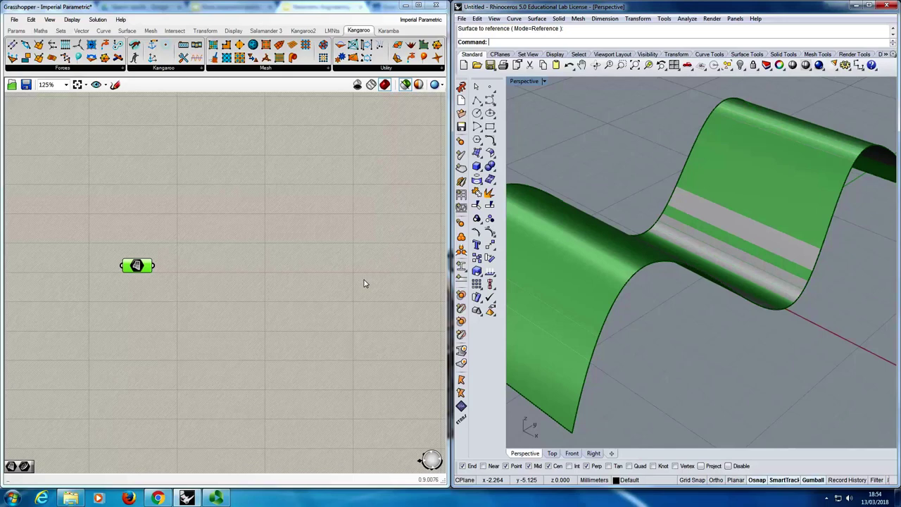
{"action": "left_click", "coordinate": [314, 246]}
{"action": "left_click_drag", "start_coordinate": [145, 265], "coordinate": [144, 261]}
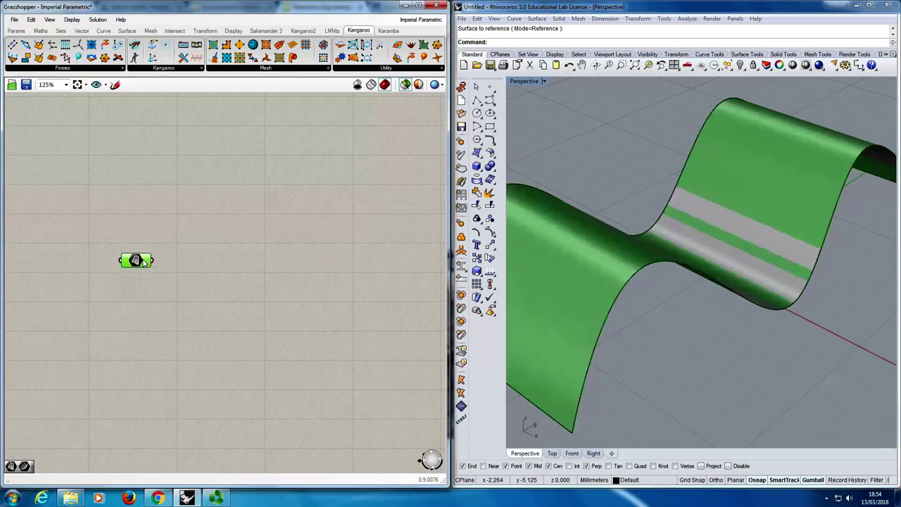
{"action": "left_click", "coordinate": [167, 227]}
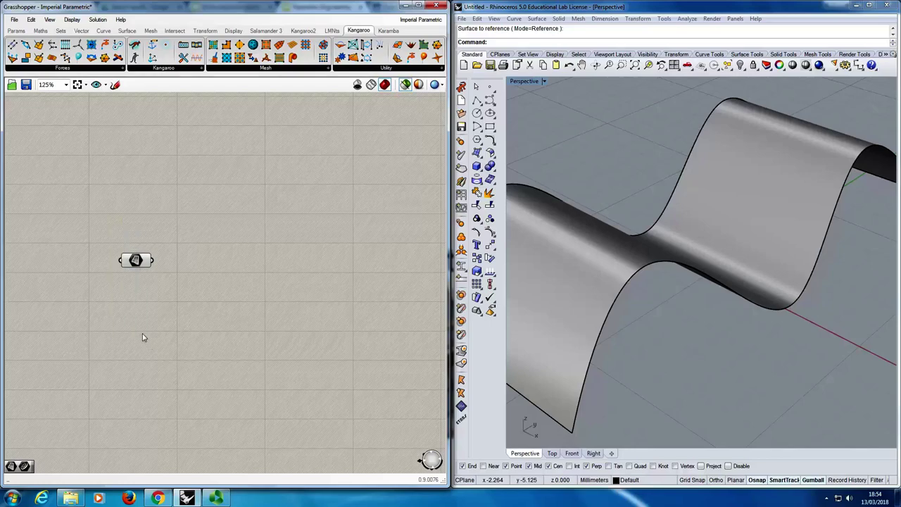
Turn off the selected-only preview so that unselected components are also drawn in the Rhino viewport.
{"action": "left_click_drag", "start_coordinate": [29, 181], "coordinate": [165, 346]}
{"action": "left_click", "coordinate": [104, 231]}
{"action": "left_click_drag", "start_coordinate": [104, 227], "coordinate": [179, 321]}
{"action": "left_click", "coordinate": [134, 230]}
{"action": "left_click", "coordinate": [405, 89]}
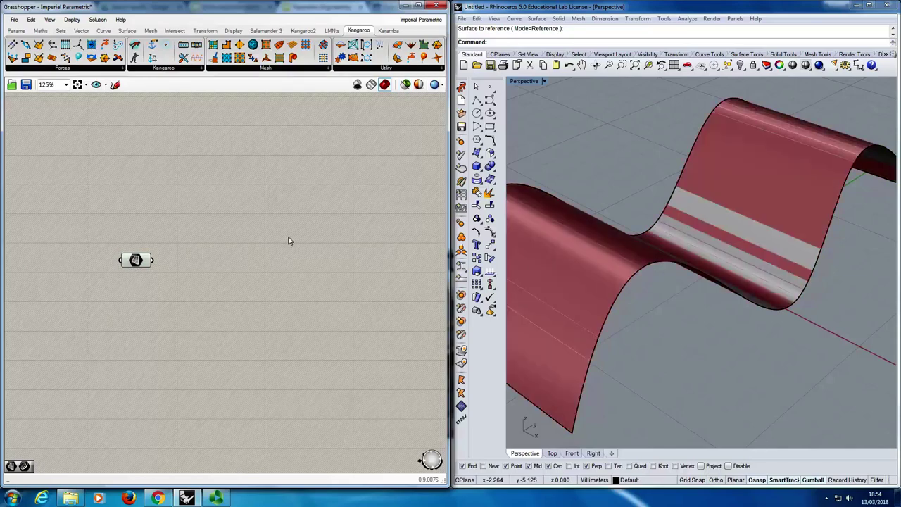
Disable the preview of the Surface parameter.
{"action": "right_click", "coordinate": [137, 263]}
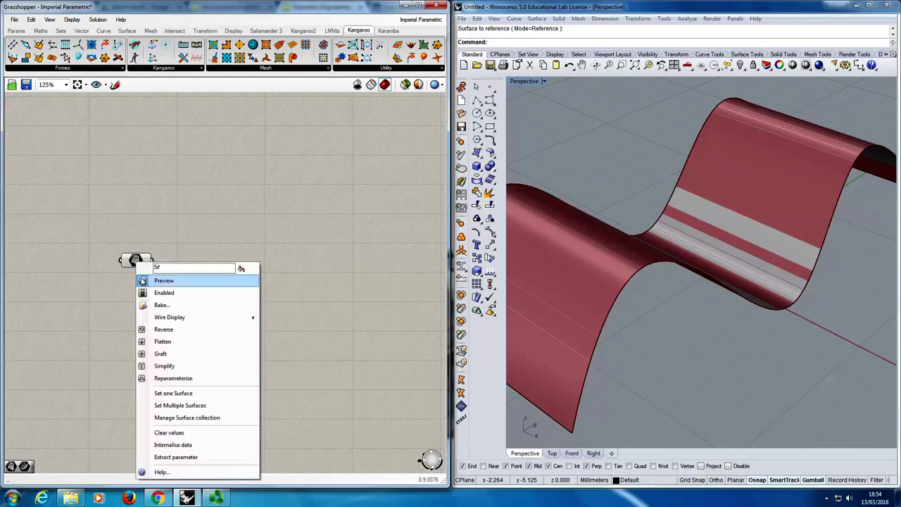
{"action": "left_click", "coordinate": [147, 282]}
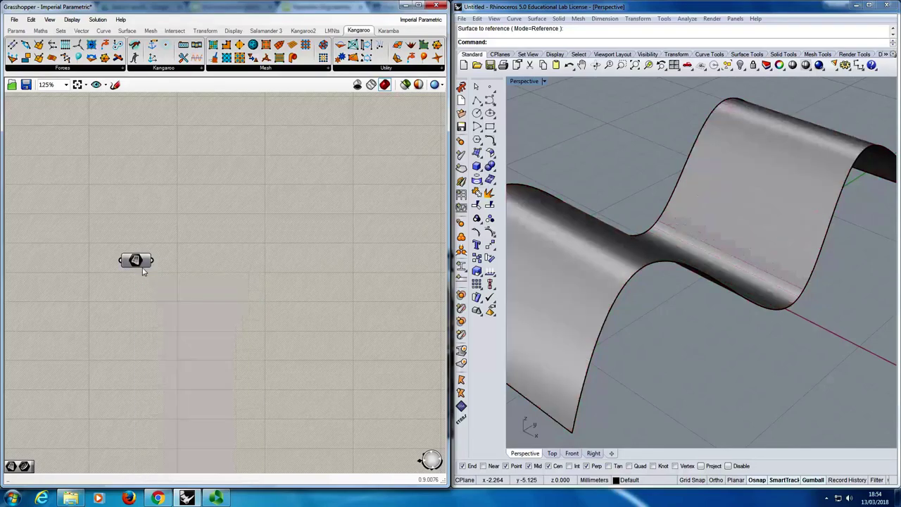
{"action": "left_click_drag", "start_coordinate": [138, 265], "coordinate": [137, 263]}
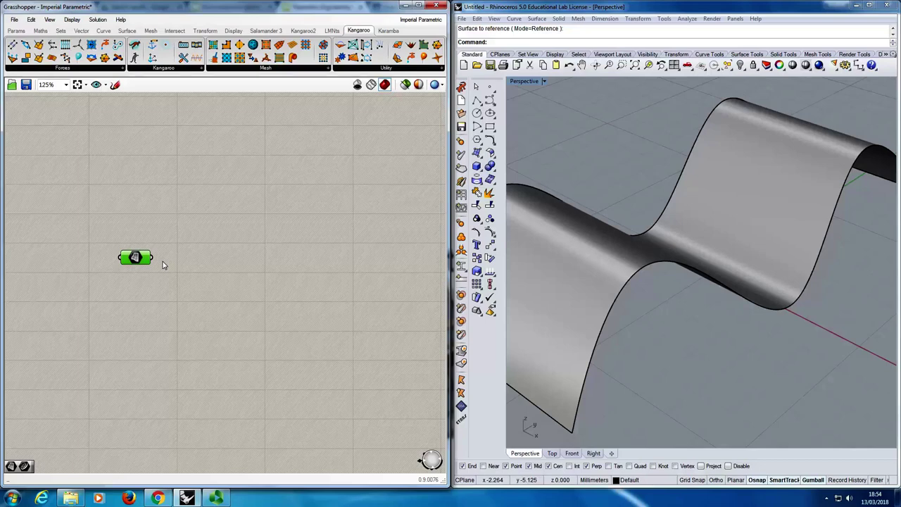
Look over the existing definition below the Surface parameter and the overall shape of the lofted surface in Rhino.
{"action": "left_click", "coordinate": [215, 255]}
{"action": "scroll", "coordinate": [215, 257], "scroll_direction": "down", "scroll_amount": 3}
{"action": "right_click_drag", "start_coordinate": [237, 233], "coordinate": [264, 160]}
{"action": "scroll", "coordinate": [267, 314], "scroll_direction": "up", "scroll_amount": 2}
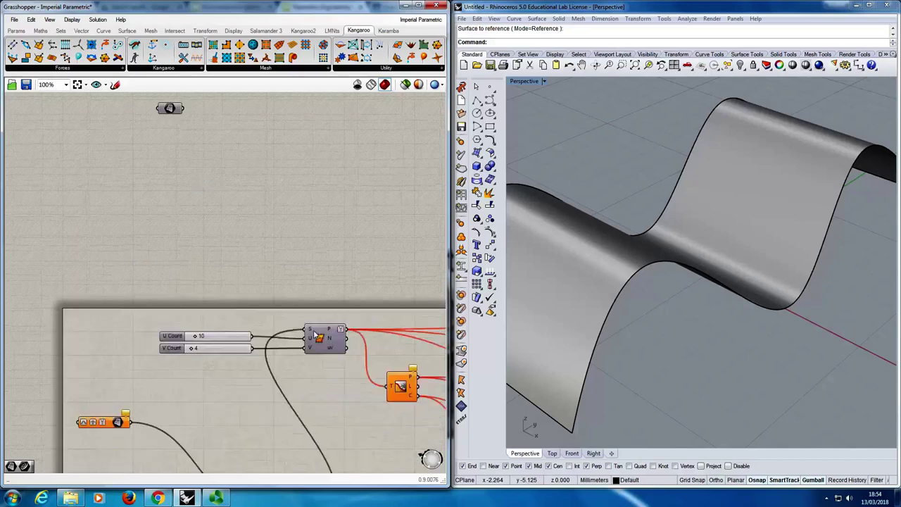
{"action": "right_click_drag", "start_coordinate": [299, 192], "coordinate": [272, 301]}
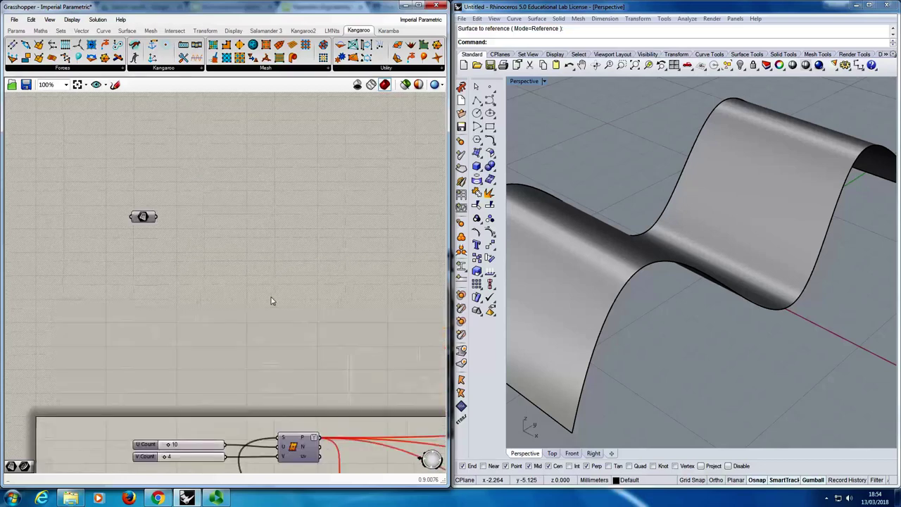
{"action": "scroll", "coordinate": [203, 249], "scroll_direction": "up", "scroll_amount": 2}
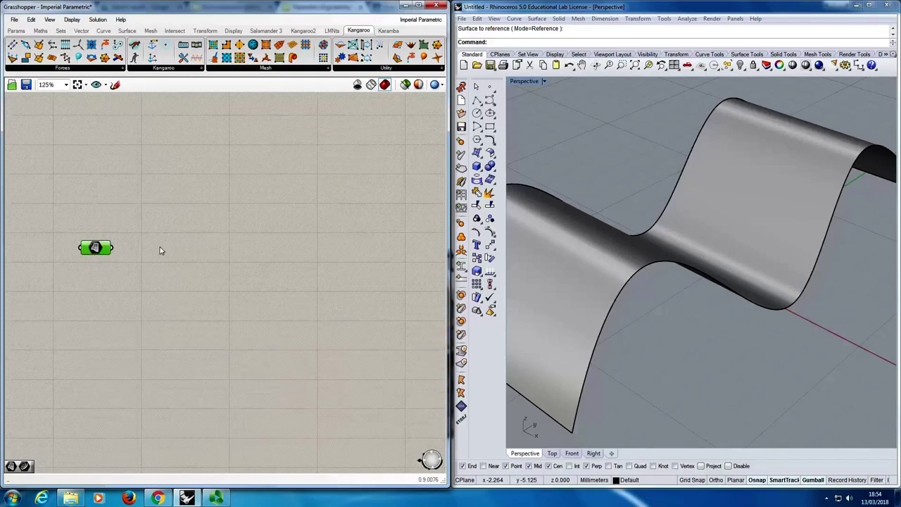
{"action": "left_click", "coordinate": [167, 257]}
{"action": "scroll", "coordinate": [674, 238], "scroll_direction": "down", "scroll_amount": 5}
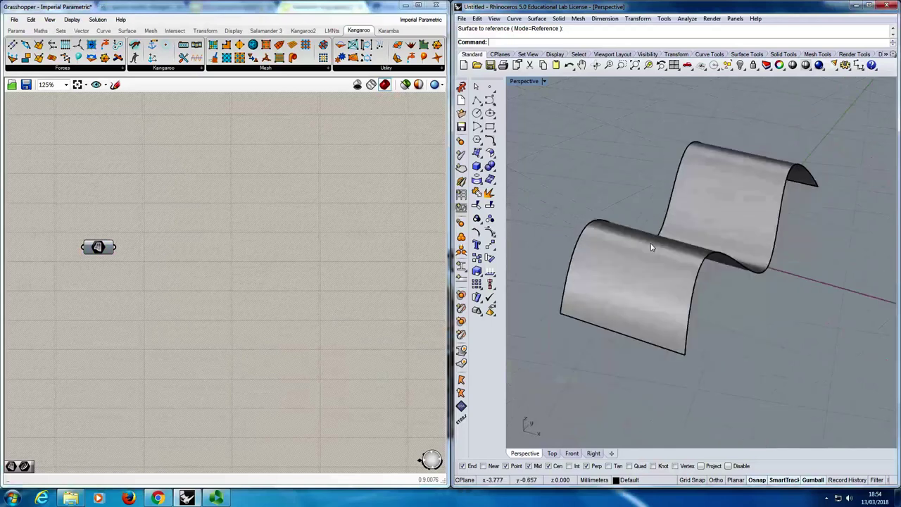
{"action": "scroll", "coordinate": [654, 261], "scroll_direction": "up", "scroll_amount": 4}
{"action": "scroll", "coordinate": [639, 279], "scroll_direction": "down", "scroll_amount": 2}
{"action": "scroll", "coordinate": [666, 261], "scroll_direction": "up", "scroll_amount": 1}
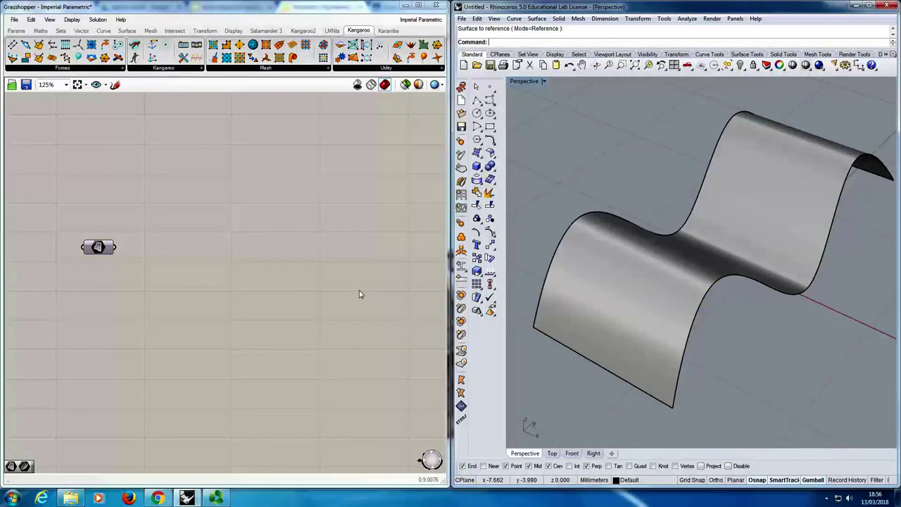
Add a Divide Surface component beside the Surface parameter and feed the referenced surface into its S input.
{"action": "double_click", "coordinate": [190, 259]}
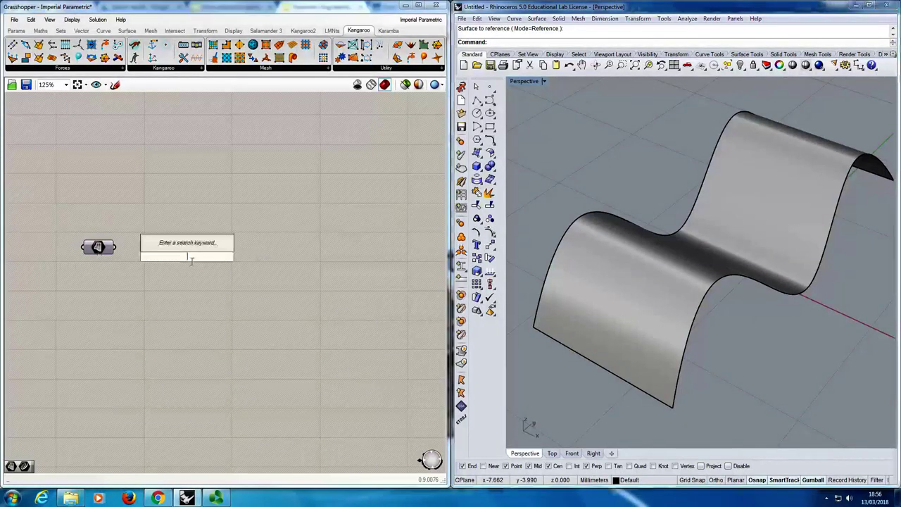
{"action": "type", "text": "divid"}
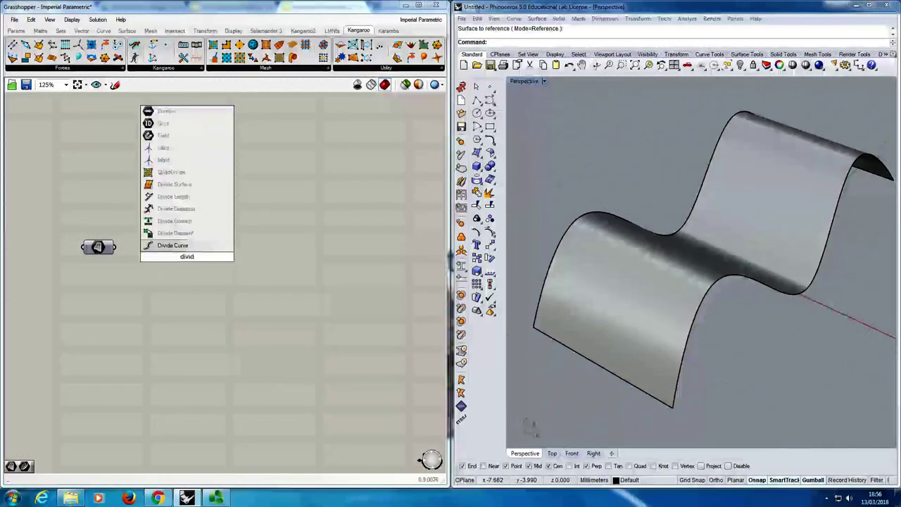
{"action": "key", "text": "Return"}
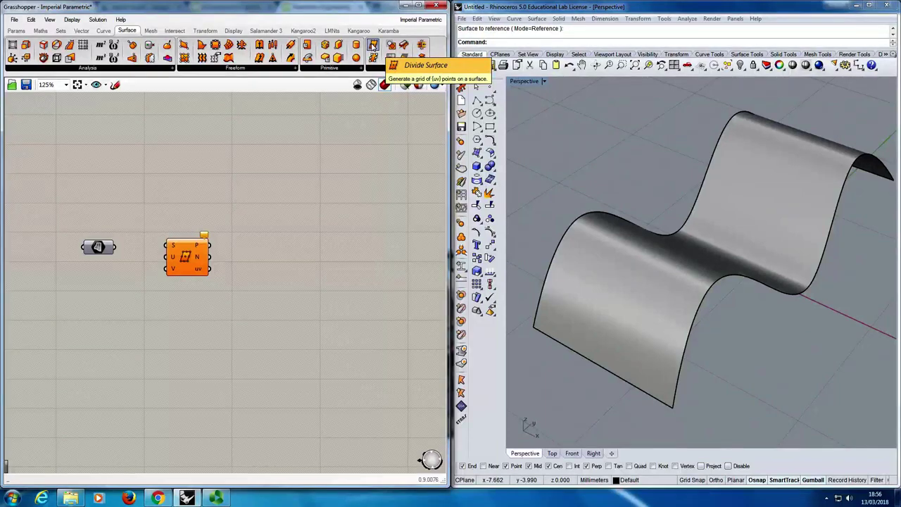
{"action": "mouse_move", "coordinate": [175, 259]}
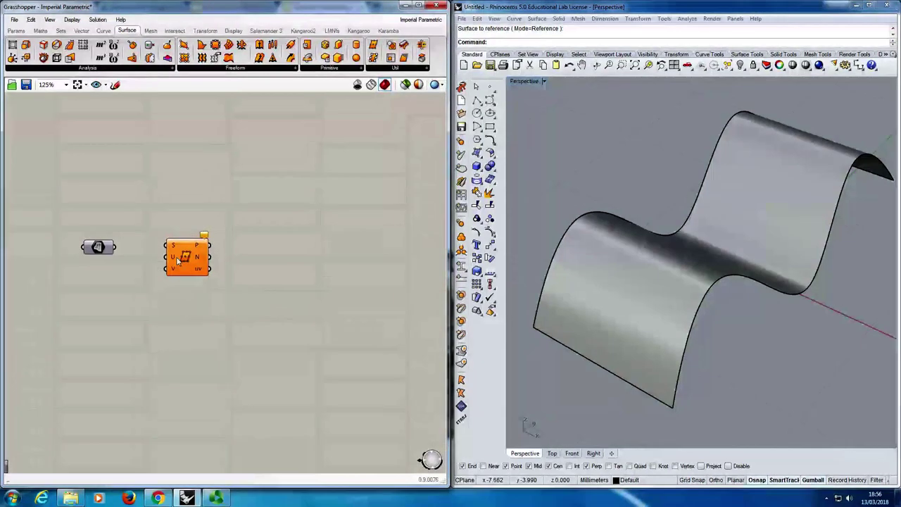
{"action": "left_click_drag", "start_coordinate": [175, 259], "coordinate": [178, 278]}
{"action": "left_click", "coordinate": [186, 229]}
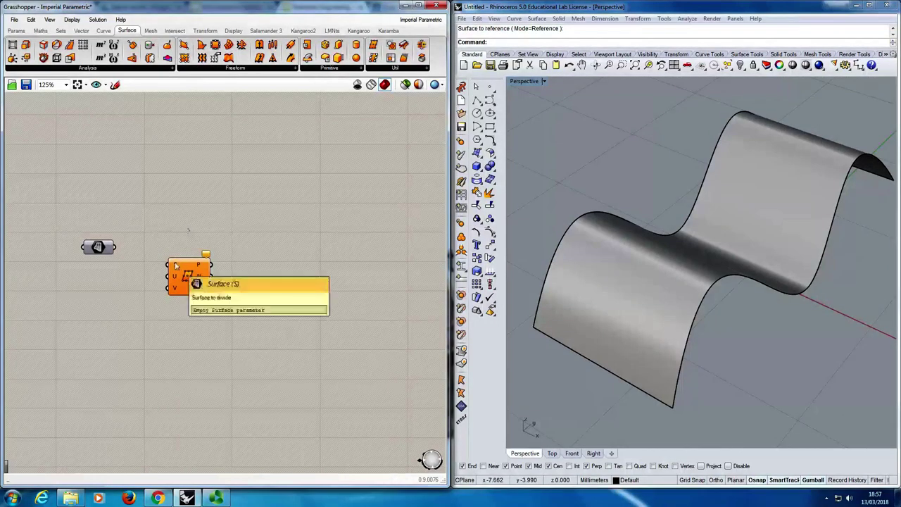
{"action": "left_click_drag", "start_coordinate": [115, 246], "coordinate": [166, 265]}
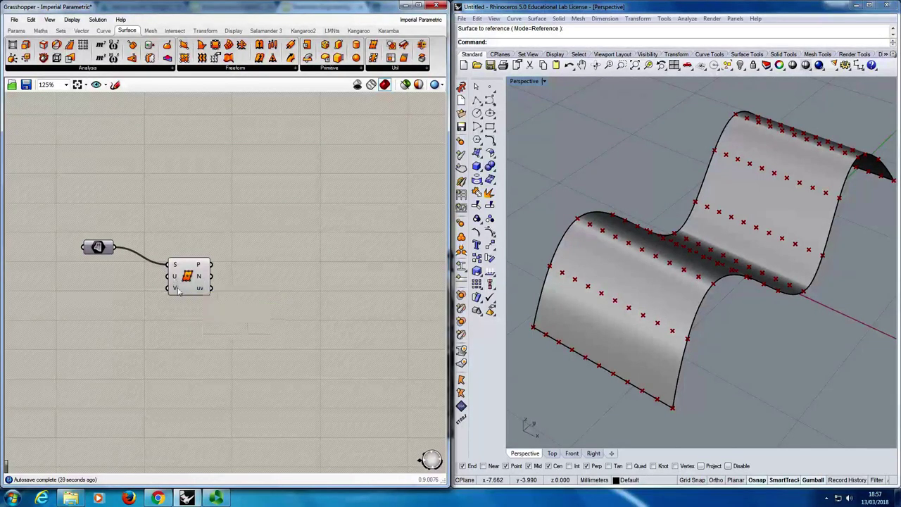
Create a number slider ranging from 1 to 15 beside the Divide Surface component and duplicate it below.
{"action": "mouse_move", "coordinate": [178, 290]}
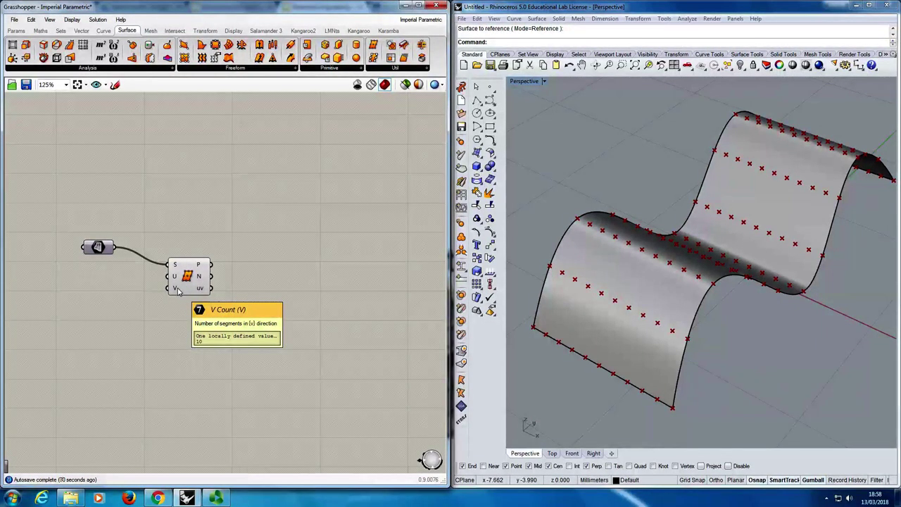
{"action": "double_click", "coordinate": [88, 289]}
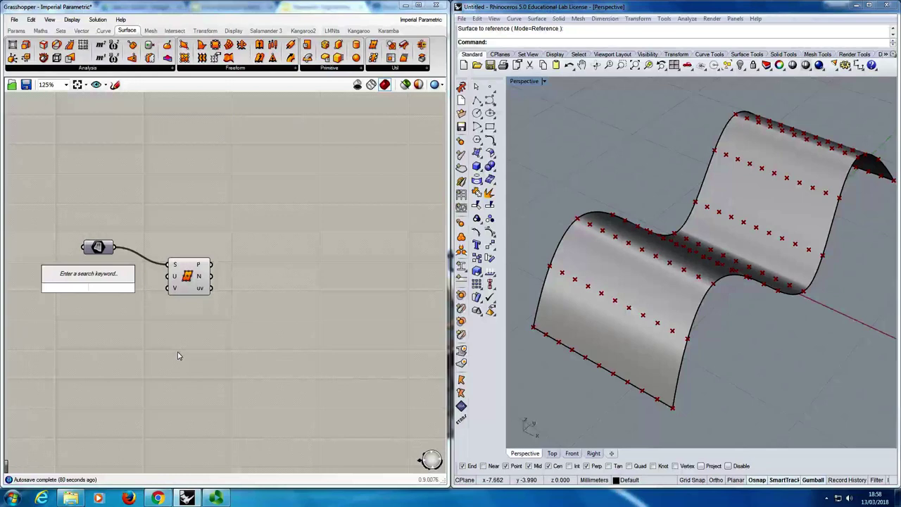
{"action": "type", "text": "1.."}
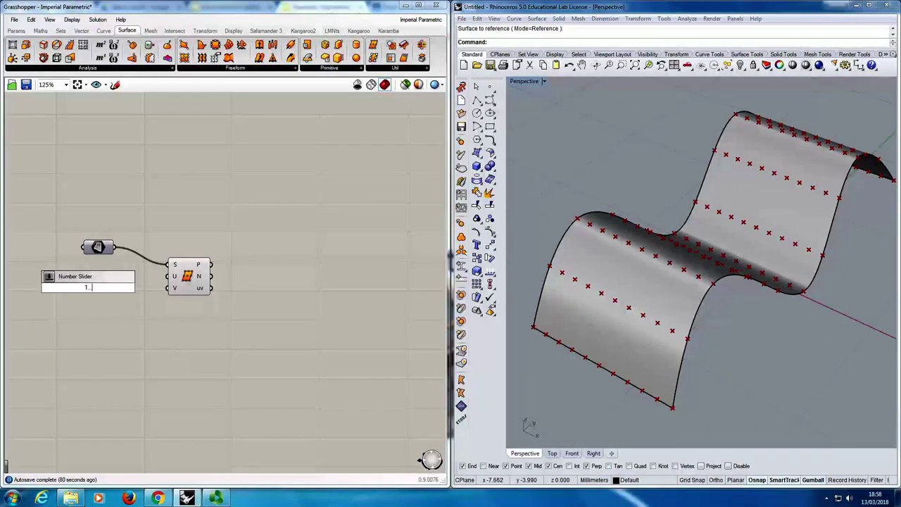
{"action": "type", "text": "10"}
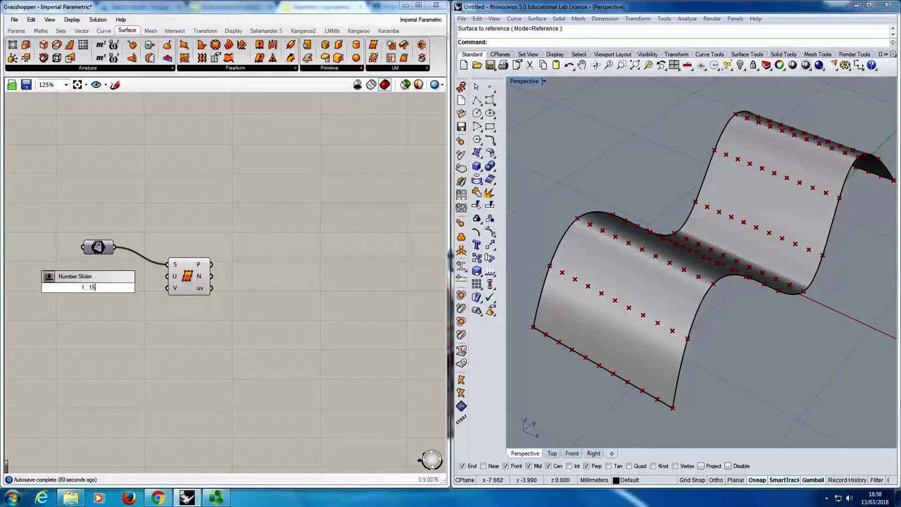
{"action": "key", "text": "Return"}
{"action": "scroll", "coordinate": [101, 186], "scroll_direction": "up", "scroll_amount": 1}
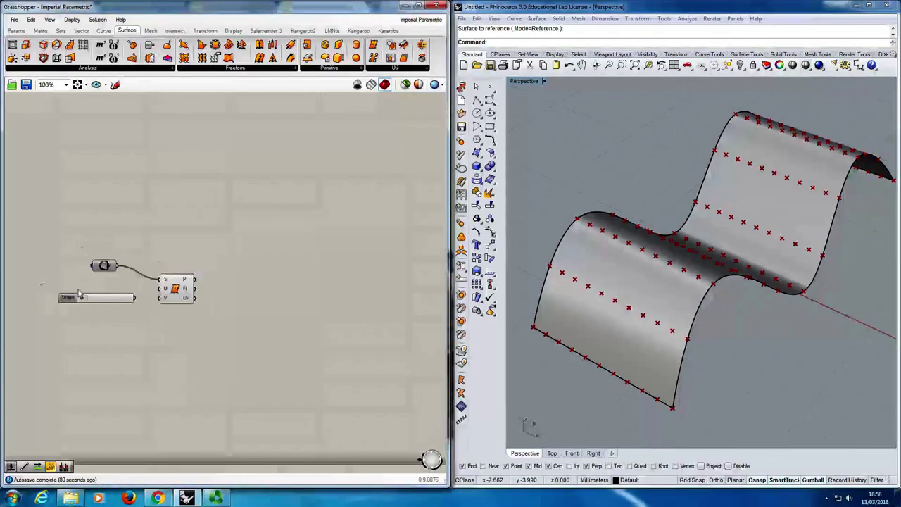
{"action": "left_click", "coordinate": [127, 299]}
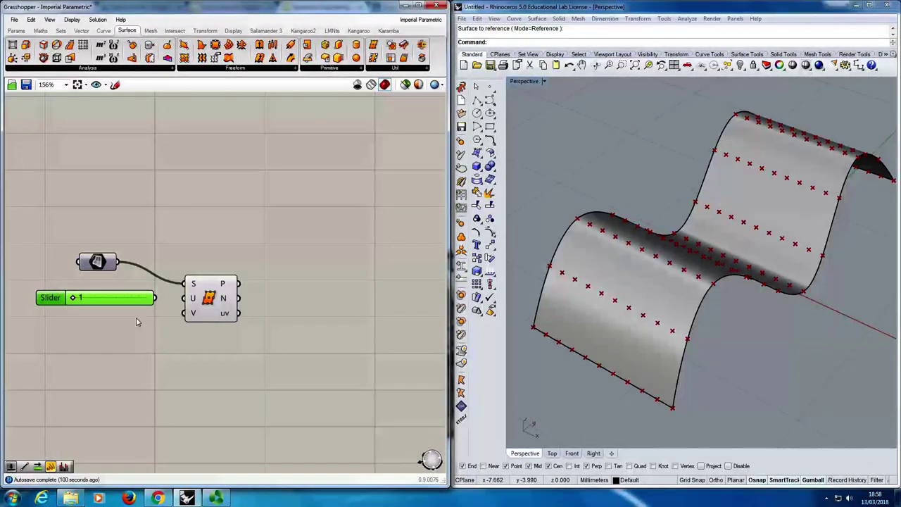
{"action": "left_click_drag", "start_coordinate": [136, 303], "coordinate": [128, 321]}
{"action": "key", "text": "ctrl+v"}
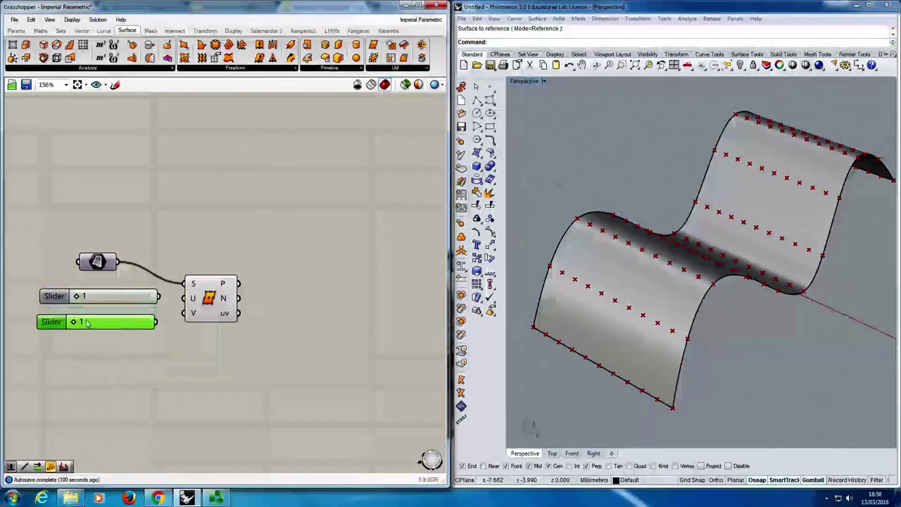
Set both sliders to 5 and connect them to the U and V inputs of Divide Surface.
{"action": "left_click_drag", "start_coordinate": [72, 320], "coordinate": [98, 295]}
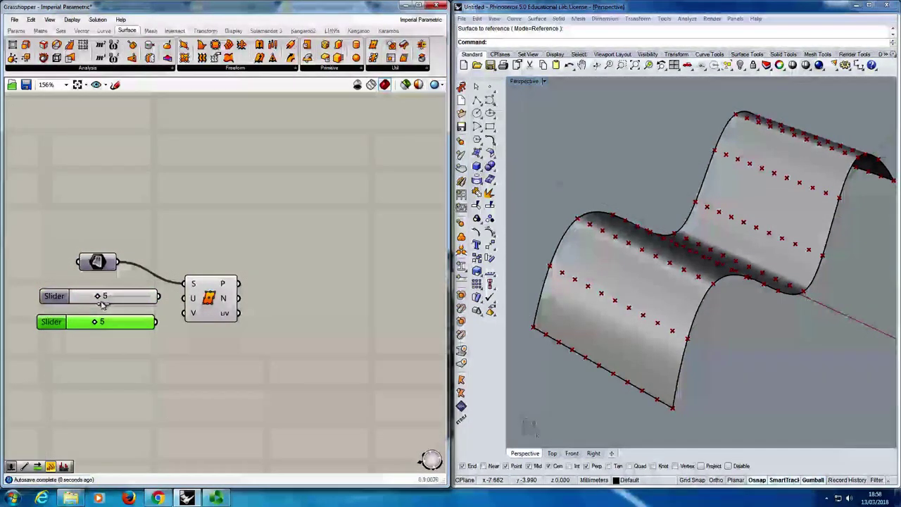
{"action": "left_click_drag", "start_coordinate": [159, 295], "coordinate": [193, 313]}
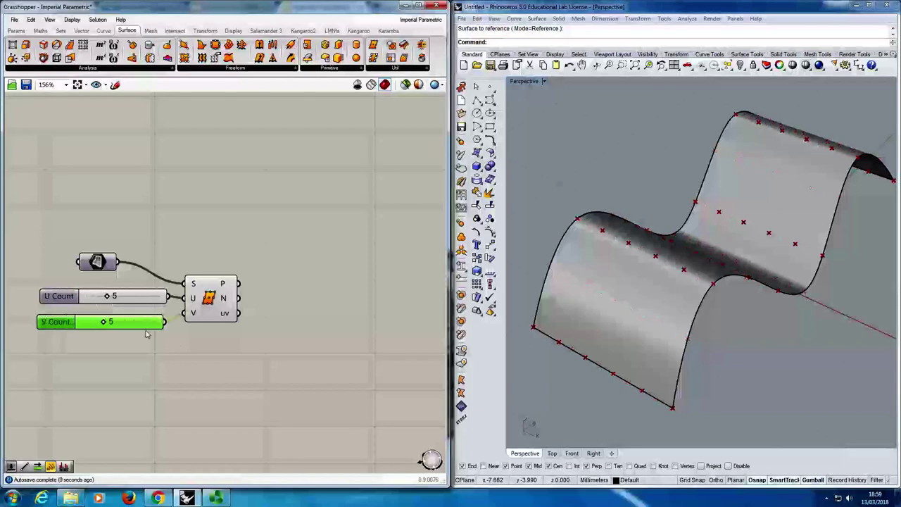
{"action": "left_click", "coordinate": [144, 345]}
Align the Surface parameter above the sliders, and set U Count to 6 and V Count to 13.
{"action": "left_click_drag", "start_coordinate": [97, 262], "coordinate": [71, 273]}
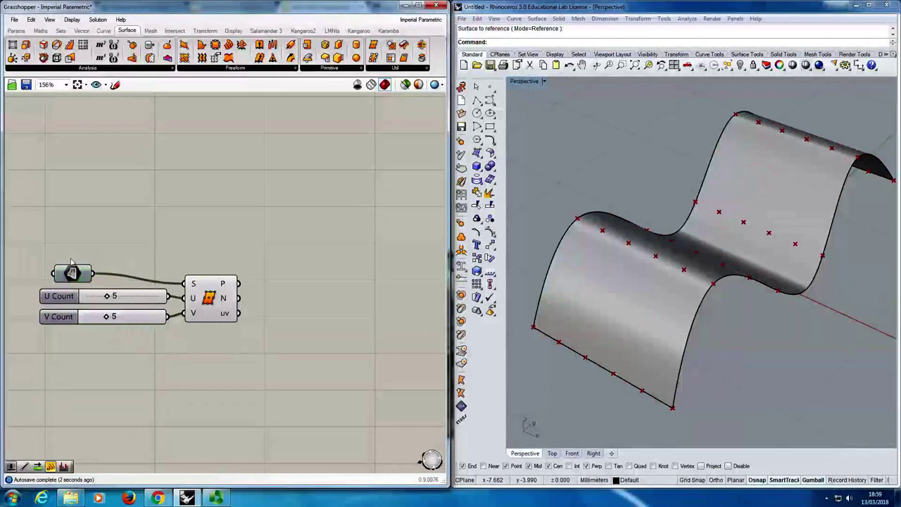
{"action": "mouse_move", "coordinate": [113, 299]}
{"action": "left_mouse_down"}
{"action": "mouse_move", "coordinate": [134, 303]}
{"action": "mouse_move", "coordinate": [117, 317]}
{"action": "mouse_move", "coordinate": [155, 321]}
{"action": "mouse_move", "coordinate": [116, 298]}
{"action": "mouse_move", "coordinate": [107, 303]}
{"action": "left_mouse_up"}
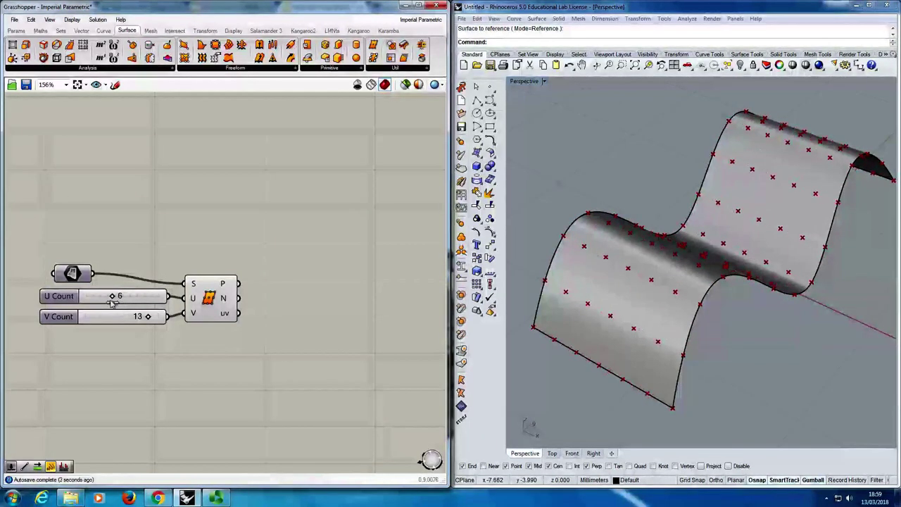
Set U Count to 5 and inspect the resulting point grid and the Divide Surface outputs.
{"action": "right_click_drag", "start_coordinate": [731, 289], "coordinate": [739, 304]}
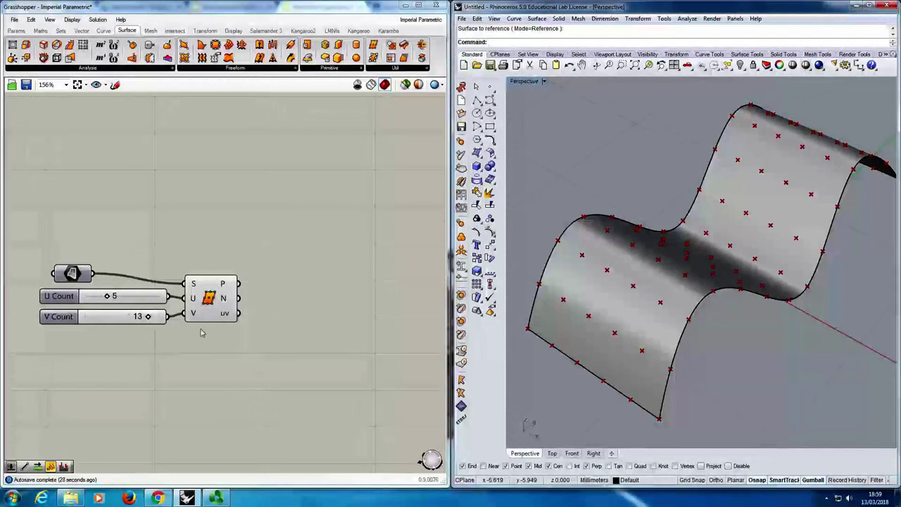
{"action": "scroll", "coordinate": [211, 345], "scroll_direction": "down", "scroll_amount": 5}
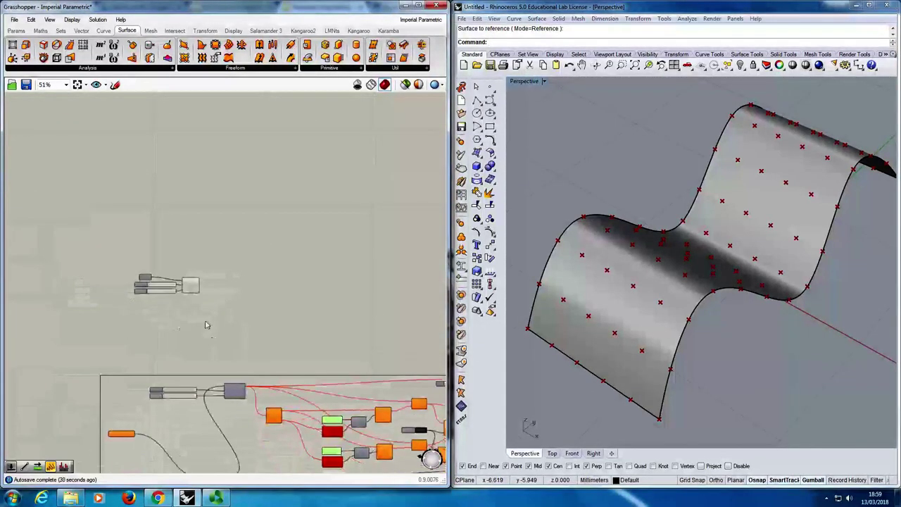
{"action": "scroll", "coordinate": [201, 338], "scroll_direction": "up", "scroll_amount": 3}
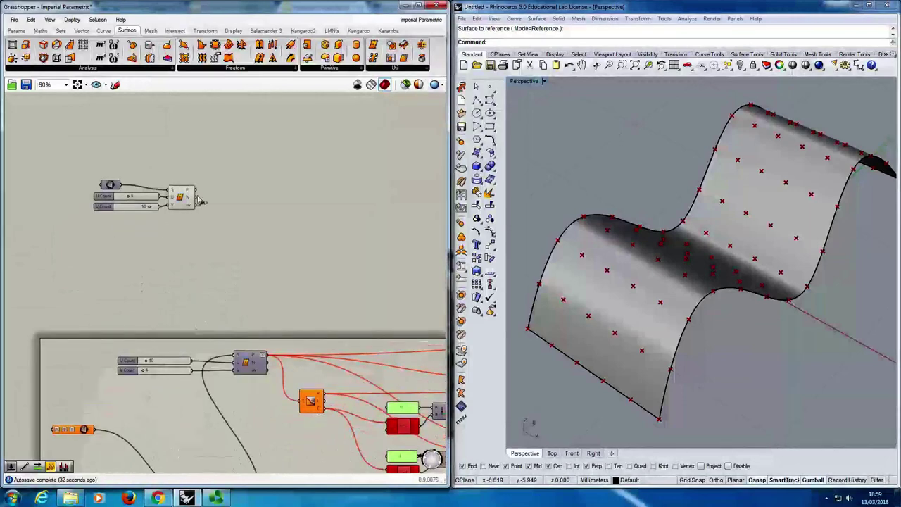
{"action": "scroll", "coordinate": [193, 170], "scroll_direction": "up", "scroll_amount": 4}
{"action": "right_click_drag", "start_coordinate": [186, 177], "coordinate": [304, 219]}
{"action": "scroll", "coordinate": [293, 214], "scroll_direction": "up", "scroll_amount": 1}
{"action": "scroll", "coordinate": [304, 218], "scroll_direction": "down", "scroll_amount": 1}
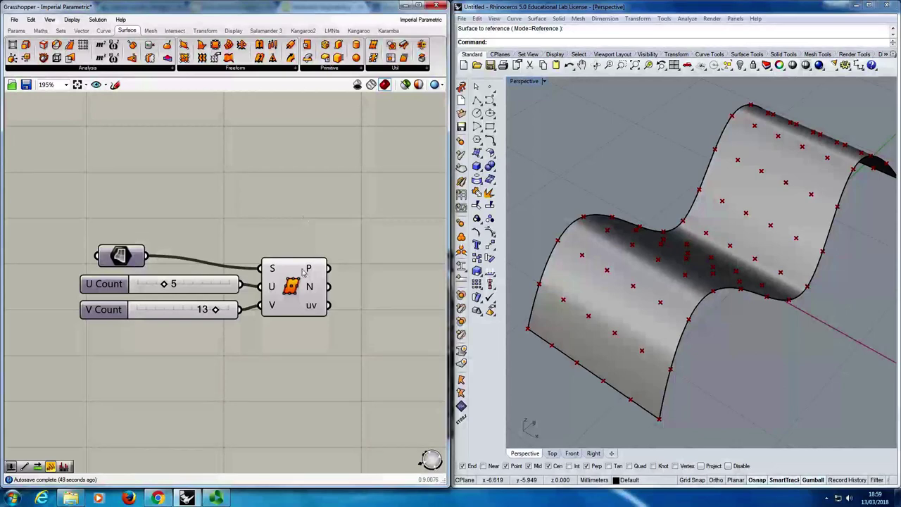
Add a Panel beside the Divide Surface component and connect the P output to it.
{"action": "right_click_drag", "start_coordinate": [310, 268], "coordinate": [169, 252]}
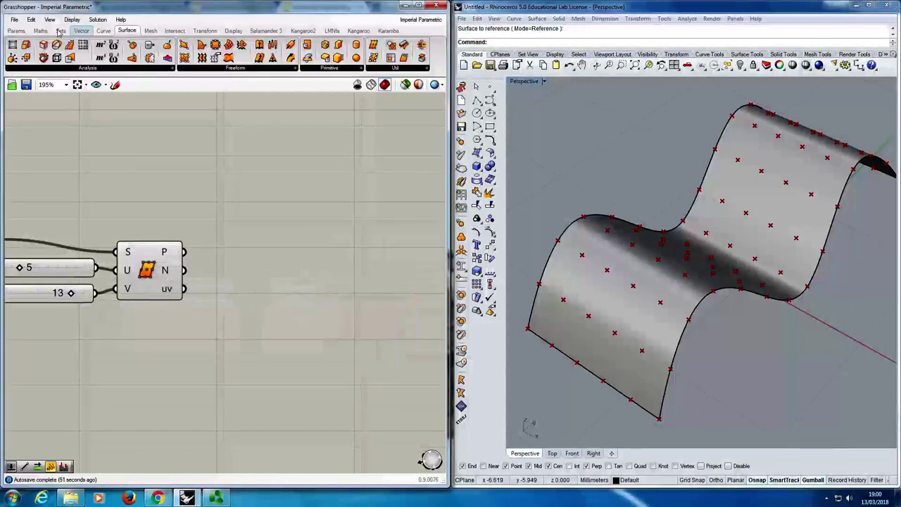
{"action": "left_click", "coordinate": [16, 30]}
{"action": "left_click", "coordinate": [222, 58]}
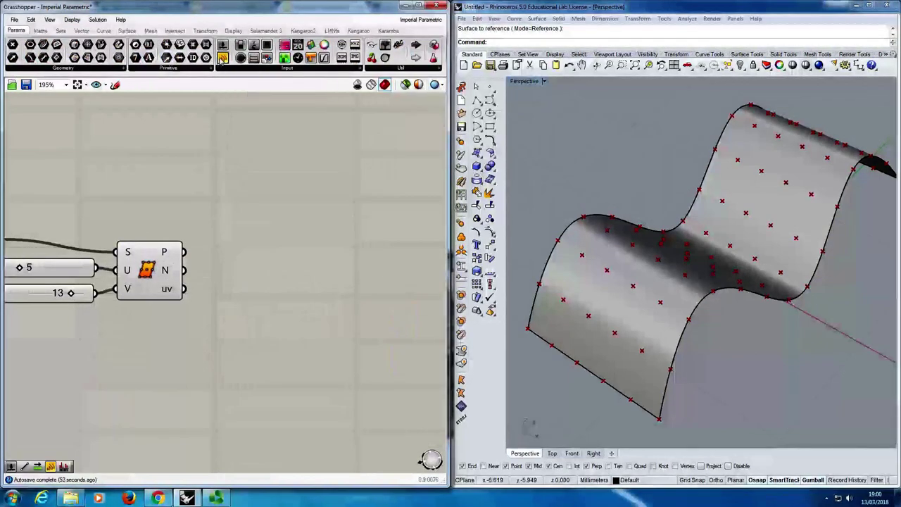
{"action": "left_click", "coordinate": [256, 234]}
{"action": "left_click_drag", "start_coordinate": [212, 236], "coordinate": [242, 247]}
{"action": "left_click_drag", "start_coordinate": [184, 252], "coordinate": [265, 252]}
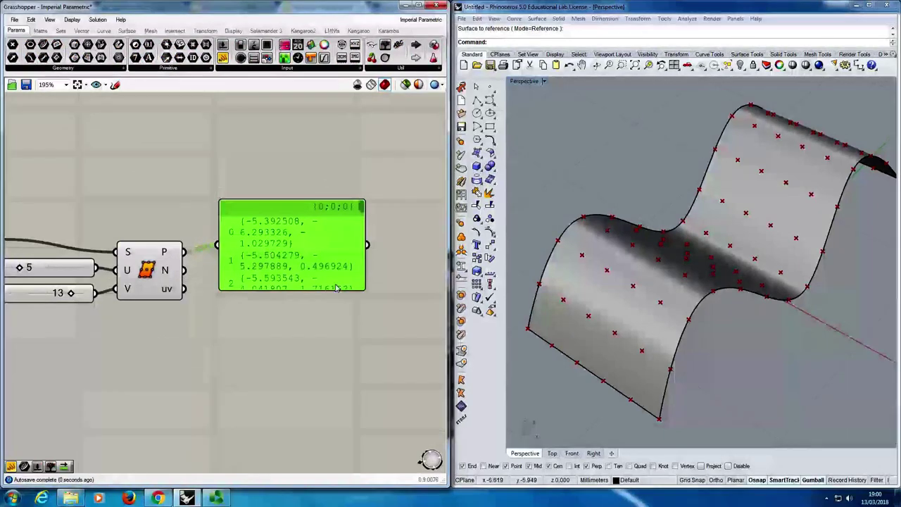
Enlarge the panel until each point's coordinates fit on a single line.
{"action": "left_click_drag", "start_coordinate": [366, 290], "coordinate": [407, 373]}
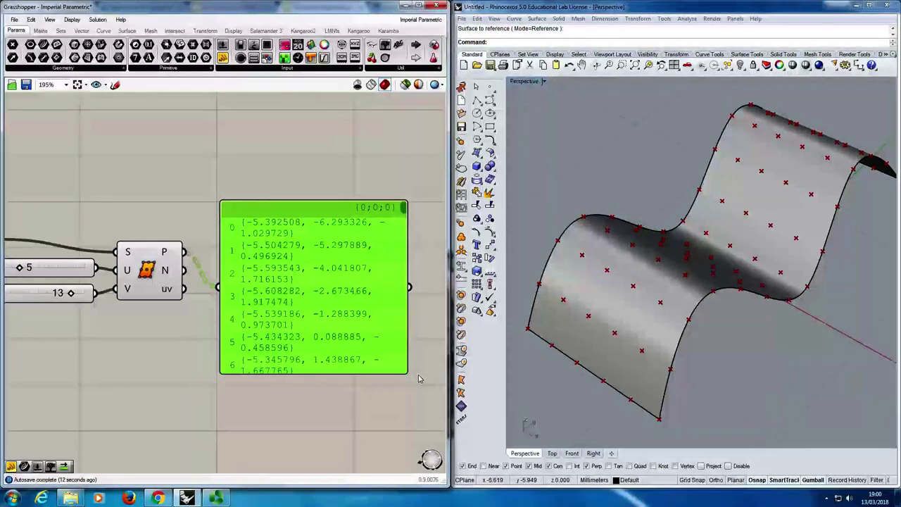
{"action": "left_click_drag", "start_coordinate": [407, 372], "coordinate": [445, 371]}
{"action": "scroll", "coordinate": [403, 335], "scroll_direction": "down", "scroll_amount": 1}
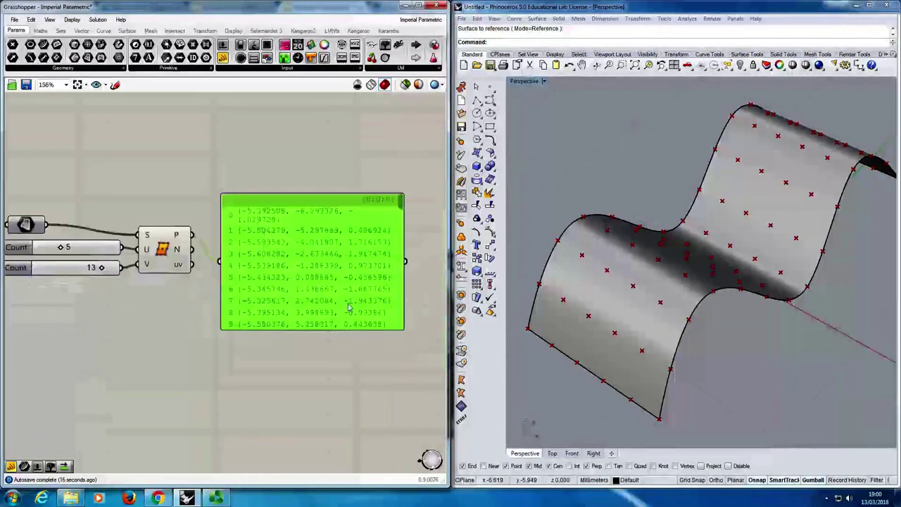
{"action": "left_click_drag", "start_coordinate": [403, 334], "coordinate": [412, 335]}
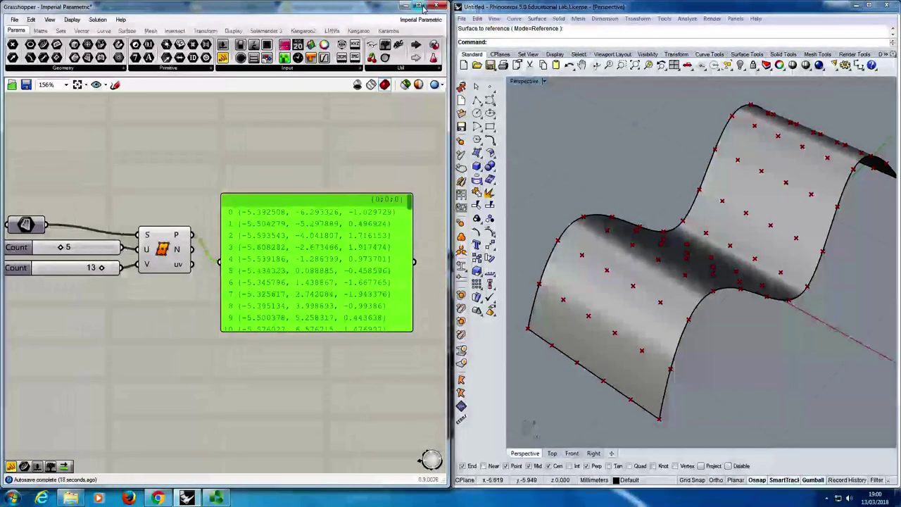
Maximize the definition window and align the panel beside the Divide Surface component to read its point coordinates.
{"action": "left_click", "coordinate": [418, 5]}
{"action": "scroll", "coordinate": [385, 201], "scroll_direction": "up", "scroll_amount": 1}
{"action": "right_click_drag", "start_coordinate": [245, 225], "coordinate": [471, 218]}
{"action": "scroll", "coordinate": [503, 189], "scroll_direction": "up", "scroll_amount": 2}
{"action": "left_click_drag", "start_coordinate": [452, 296], "coordinate": [443, 242]}
{"action": "scroll", "coordinate": [296, 307], "scroll_direction": "down", "scroll_amount": 3}
{"action": "scroll", "coordinate": [306, 345], "scroll_direction": "up", "scroll_amount": 1}
{"action": "left_click", "coordinate": [378, 358]}
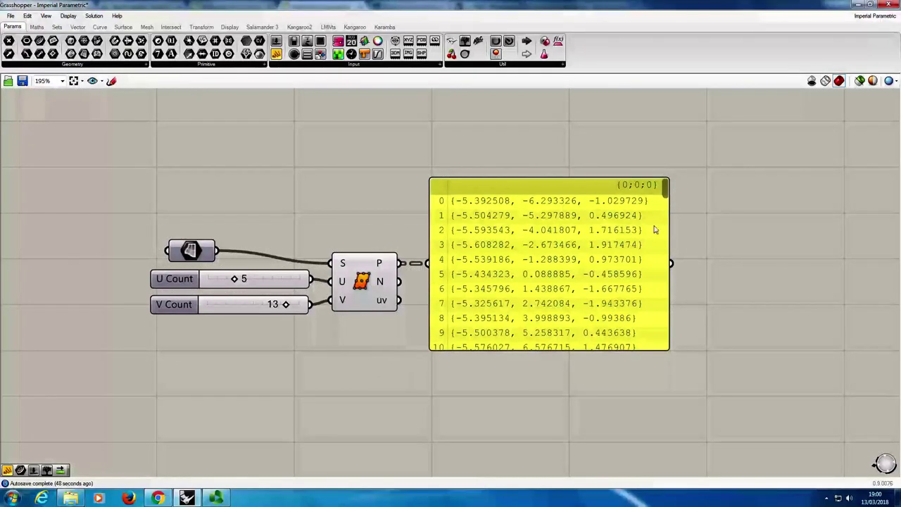
{"action": "left_click_drag", "start_coordinate": [664, 192], "coordinate": [687, 176]}
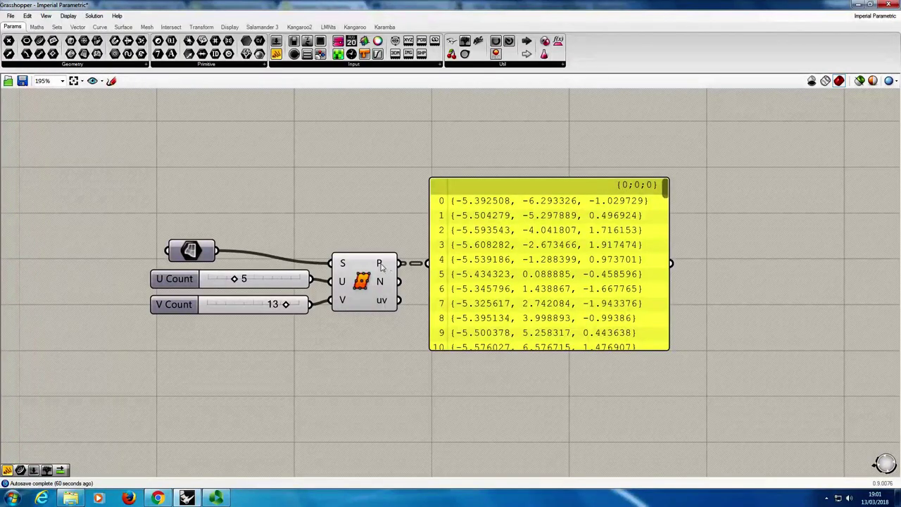
Simplify the P output of Divide Surface and shift the panel clear of the widened component.
{"action": "right_click", "coordinate": [381, 264]}
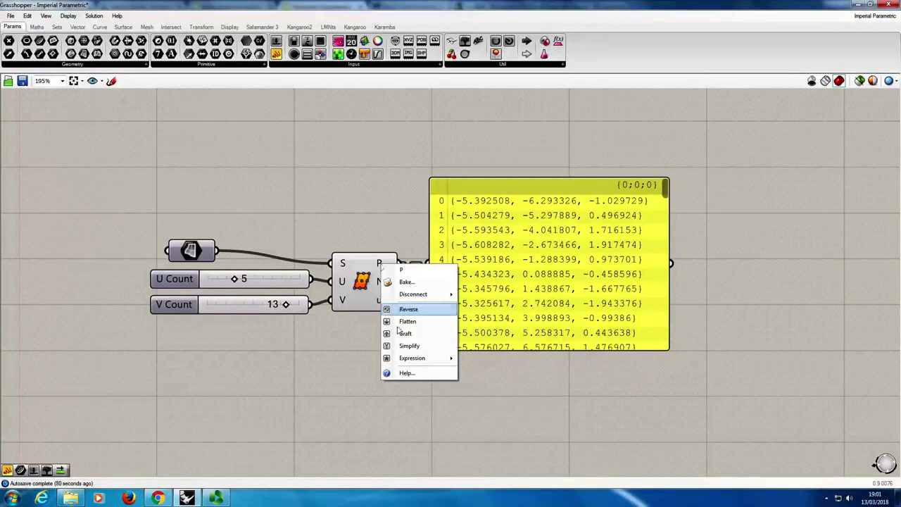
{"action": "left_click", "coordinate": [409, 346]}
{"action": "left_click_drag", "start_coordinate": [541, 295], "coordinate": [562, 273]}
{"action": "left_click", "coordinate": [575, 327]}
{"action": "left_click", "coordinate": [323, 226]}
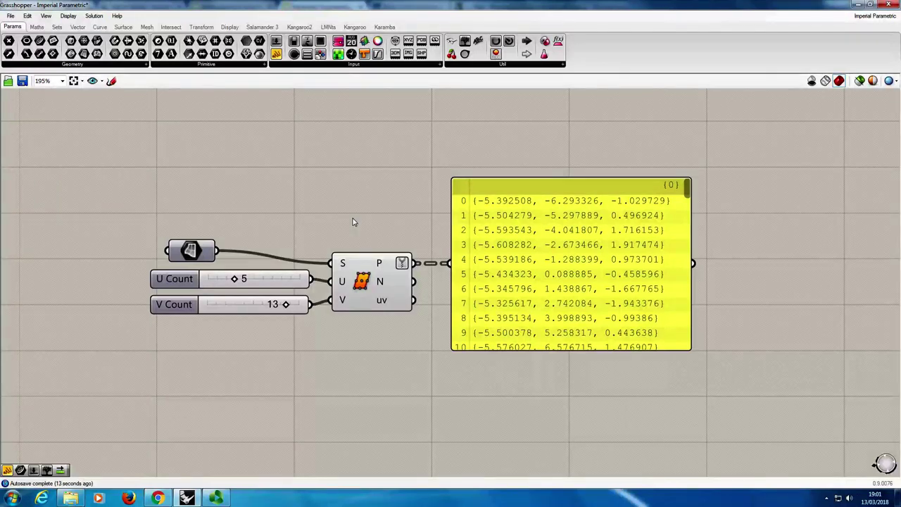
{"action": "left_click_drag", "start_coordinate": [619, 223], "coordinate": [622, 214]}
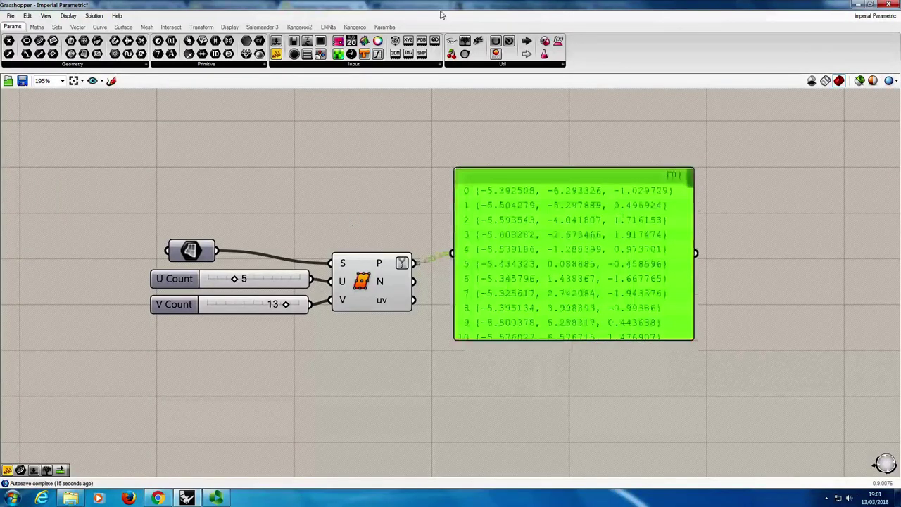
Restore the definition window beside the Rhino viewport and nudge the panel slightly upward.
{"action": "double_click", "coordinate": [439, 6]}
{"action": "right_click_drag", "start_coordinate": [443, 274], "coordinate": [256, 222]}
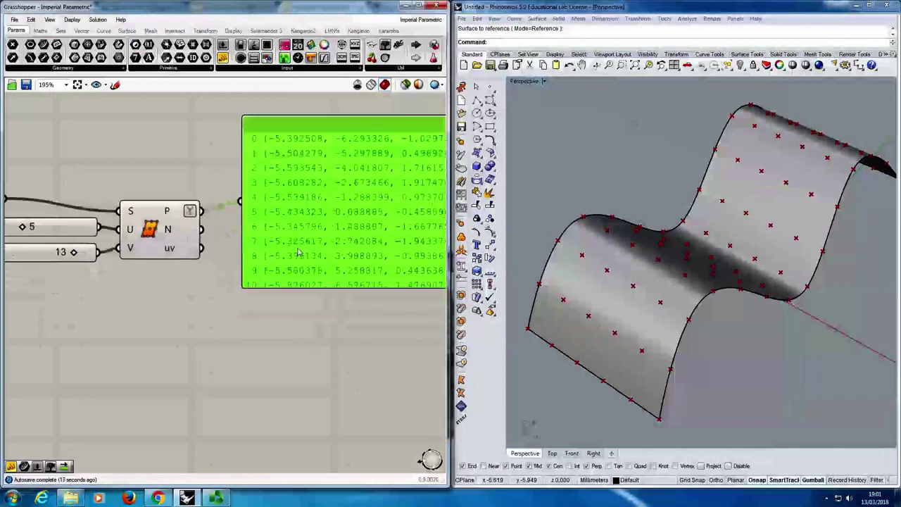
{"action": "left_click_drag", "start_coordinate": [297, 256], "coordinate": [302, 246]}
{"action": "scroll", "coordinate": [304, 314], "scroll_direction": "down", "scroll_amount": 1}
{"action": "right_click_drag", "start_coordinate": [295, 317], "coordinate": [278, 333]}
Add a Point List component, feed it from the P output of Divide Surface, and place it above the panel.
{"action": "double_click", "coordinate": [192, 196]}
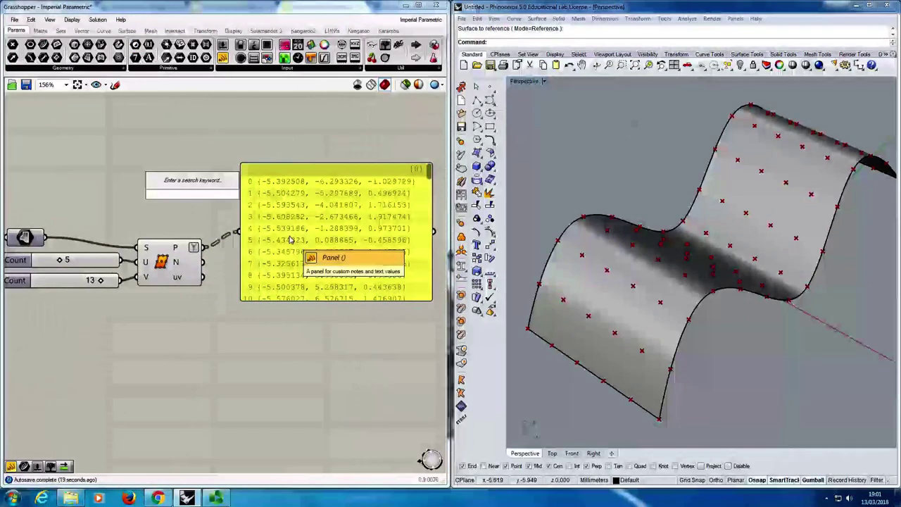
{"action": "type", "text": "point"}
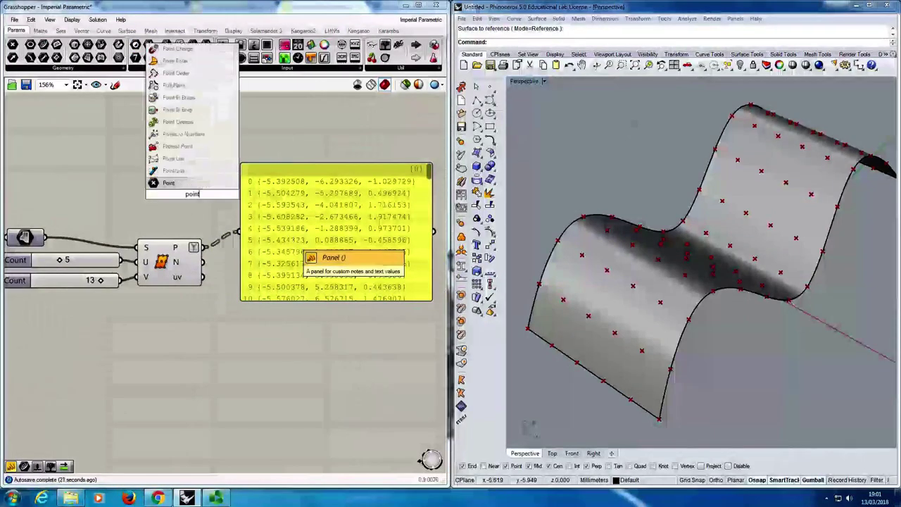
{"action": "key", "text": "Return"}
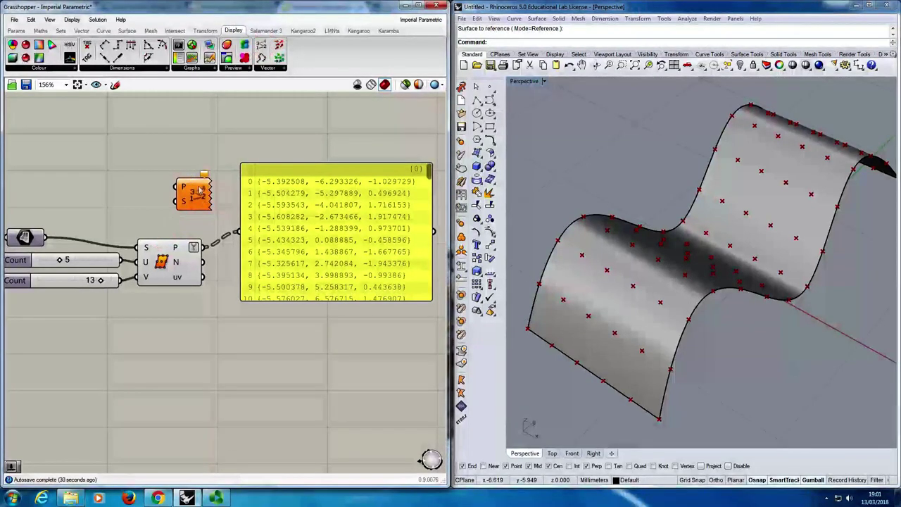
{"action": "left_click_drag", "start_coordinate": [181, 189], "coordinate": [203, 248]}
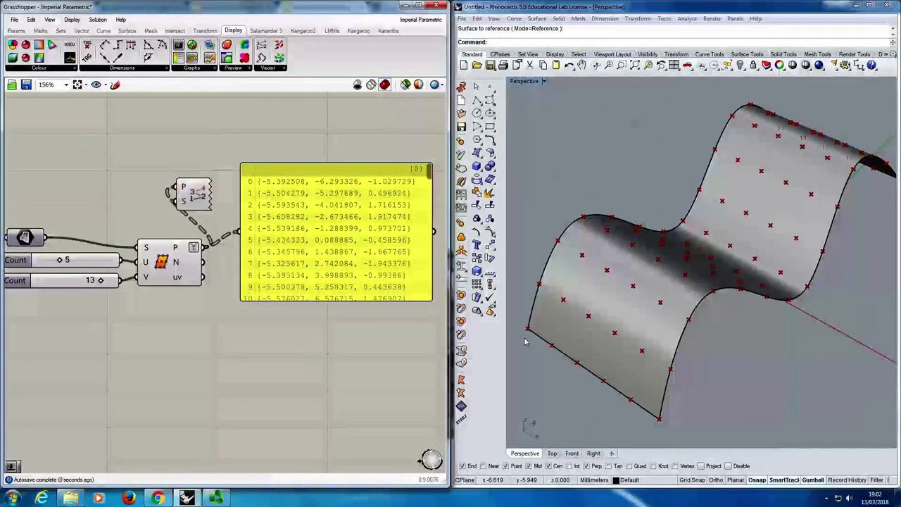
{"action": "right_click_drag", "start_coordinate": [626, 310], "coordinate": [629, 325]}
{"action": "left_click_drag", "start_coordinate": [208, 199], "coordinate": [275, 143]}
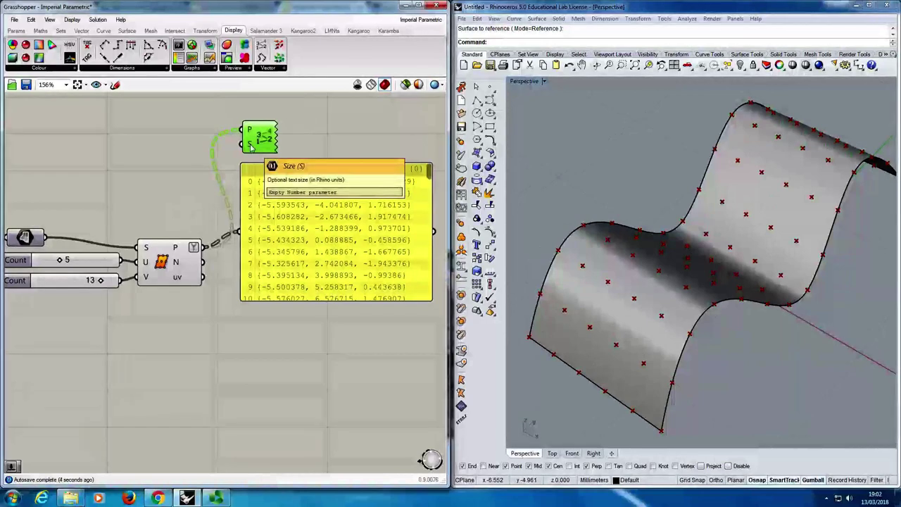
Add a number slider, connect it to the S input of Point List, and set the text size to 1.
{"action": "double_click", "coordinate": [202, 145]}
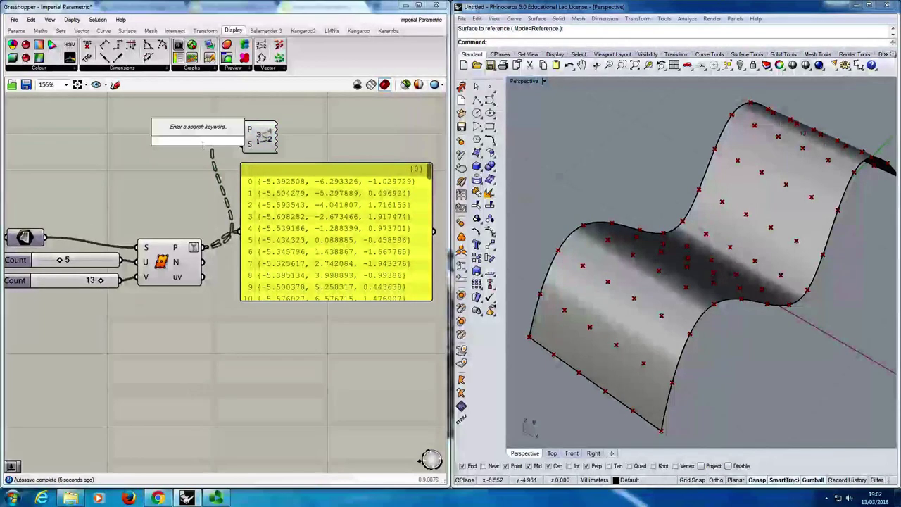
{"action": "type", "text": "slider"}
{"action": "key", "text": "Return"}
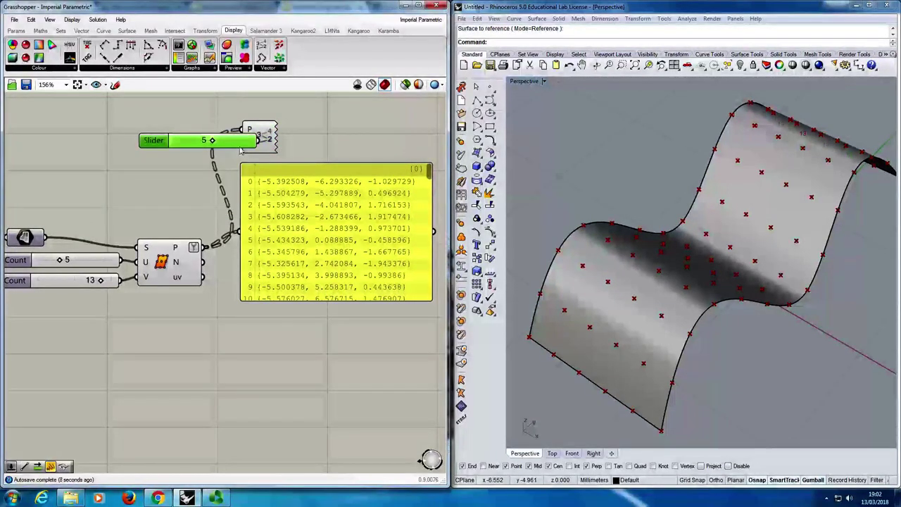
{"action": "left_click_drag", "start_coordinate": [231, 147], "coordinate": [243, 145]}
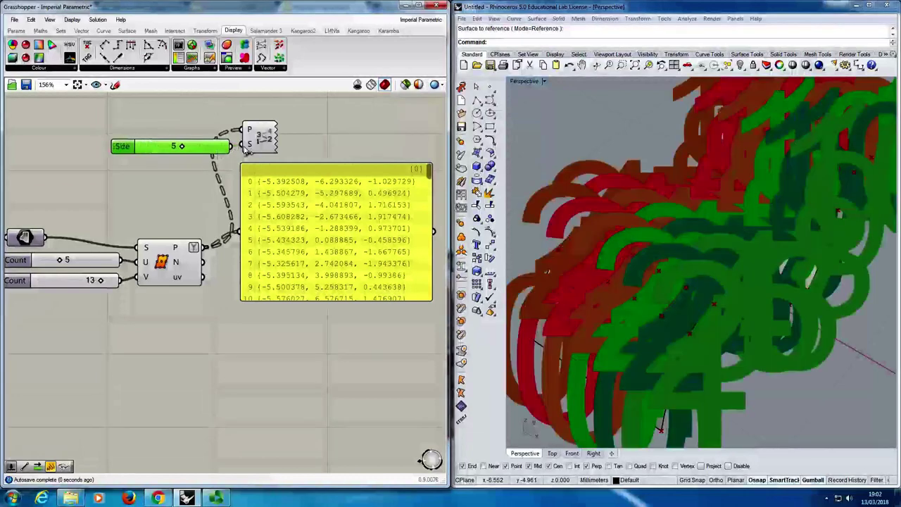
{"action": "left_click_drag", "start_coordinate": [182, 147], "coordinate": [154, 151]}
Review the numbered points on the surface and save the definition.
{"action": "left_click", "coordinate": [692, 285]}
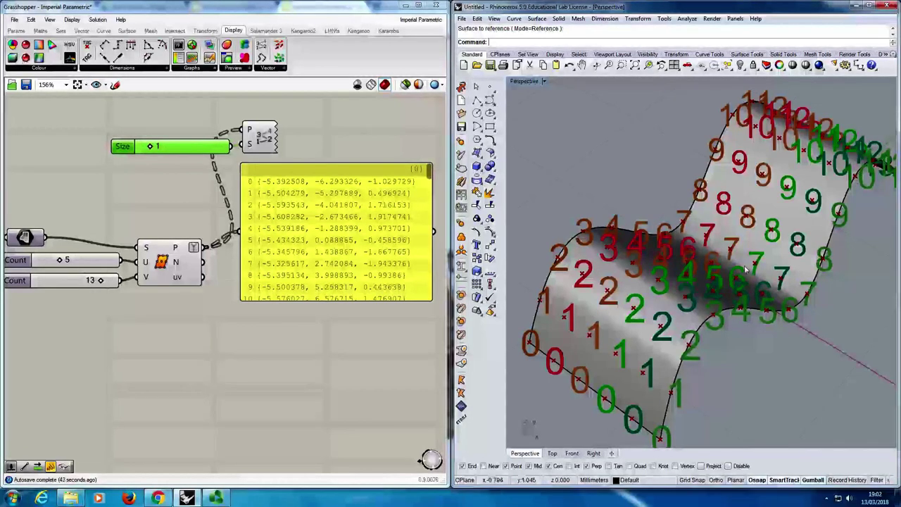
{"action": "right_click_drag", "start_coordinate": [546, 356], "coordinate": [614, 321]}
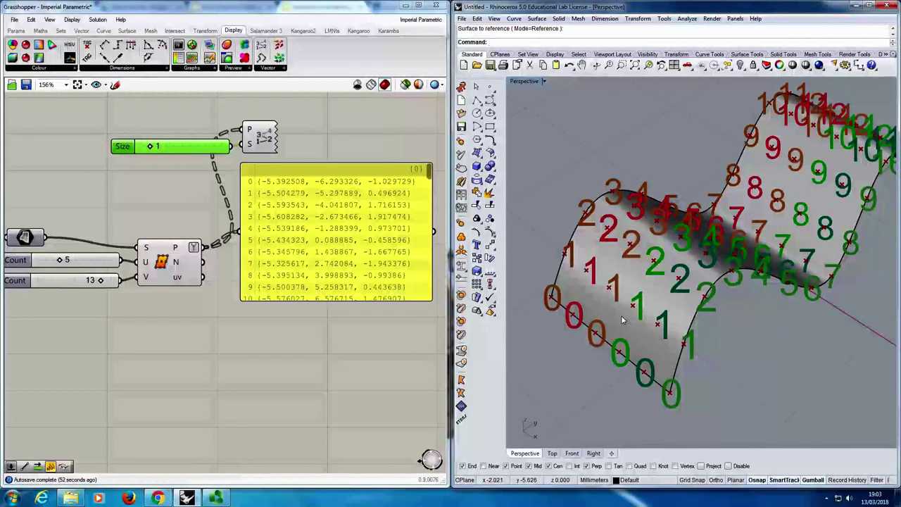
{"action": "right_click_drag", "start_coordinate": [171, 376], "coordinate": [178, 378]}
{"action": "key", "text": "ctrl+s"}
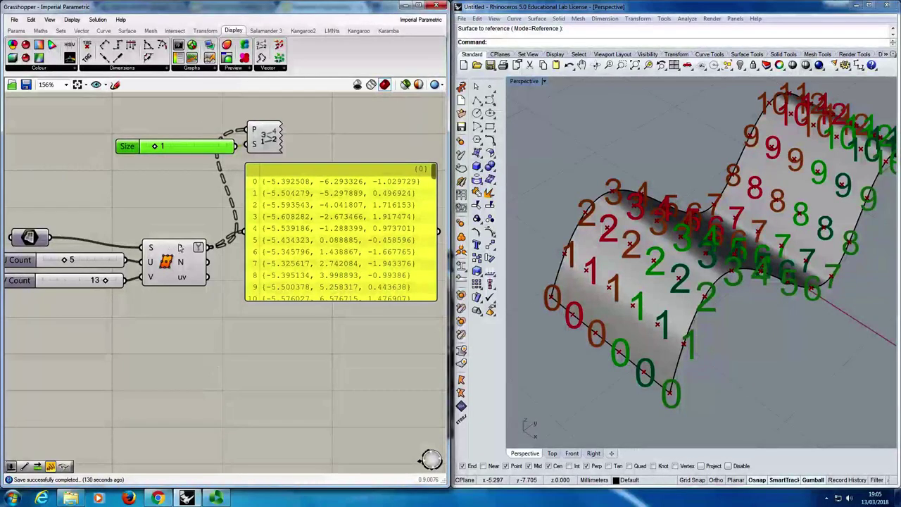
Read the panel's point list down to its last branch and examine the Tree Statistics component in the existing definition below.
{"action": "left_click", "coordinate": [209, 341]}
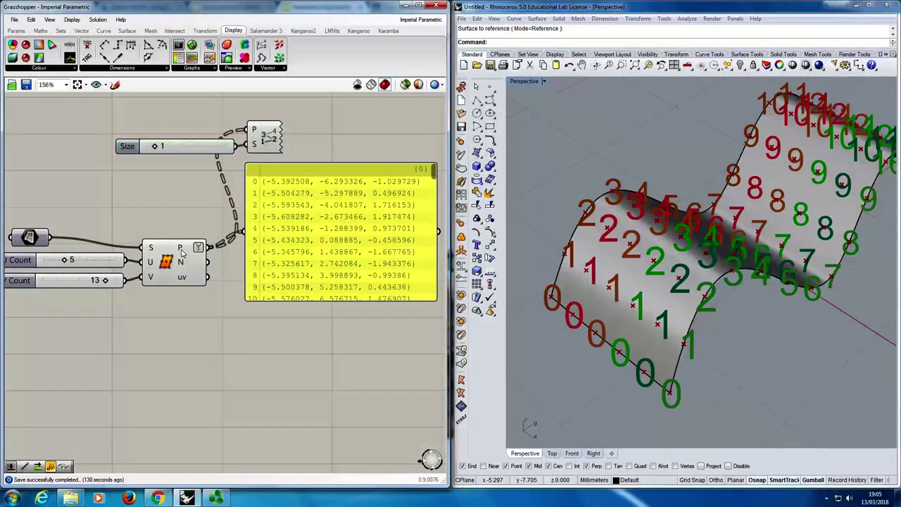
{"action": "mouse_move", "coordinate": [181, 249]}
{"action": "scroll", "coordinate": [434, 179], "scroll_direction": "down", "scroll_amount": 1}
{"action": "left_click_drag", "start_coordinate": [434, 179], "coordinate": [285, 338]}
{"action": "scroll", "coordinate": [286, 337], "scroll_direction": "down", "scroll_amount": 6}
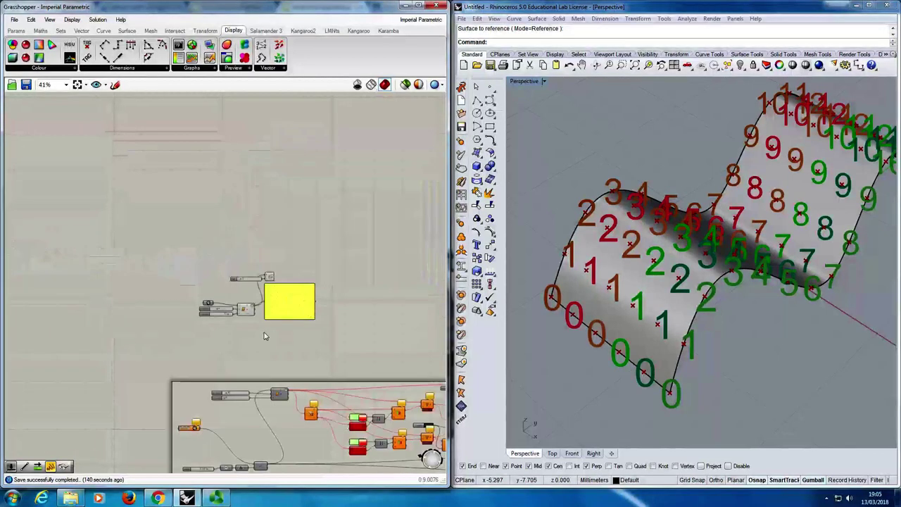
{"action": "left_click", "coordinate": [310, 414]}
{"action": "scroll", "coordinate": [316, 392], "scroll_direction": "up", "scroll_amount": 4}
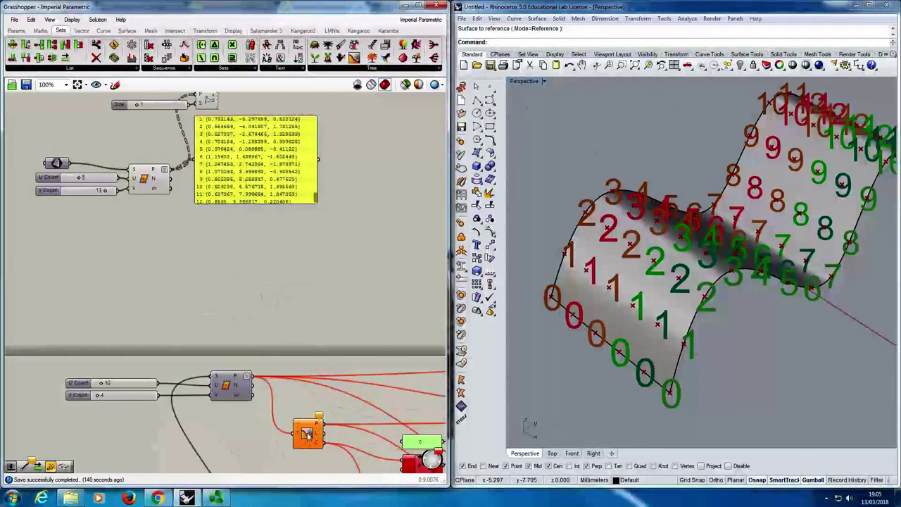
{"action": "scroll", "coordinate": [244, 357], "scroll_direction": "up", "scroll_amount": 2}
{"action": "right_click_drag", "start_coordinate": [245, 358], "coordinate": [308, 341]}
{"action": "scroll", "coordinate": [336, 358], "scroll_direction": "down", "scroll_amount": 2}
{"action": "scroll", "coordinate": [284, 349], "scroll_direction": "up", "scroll_amount": 1}
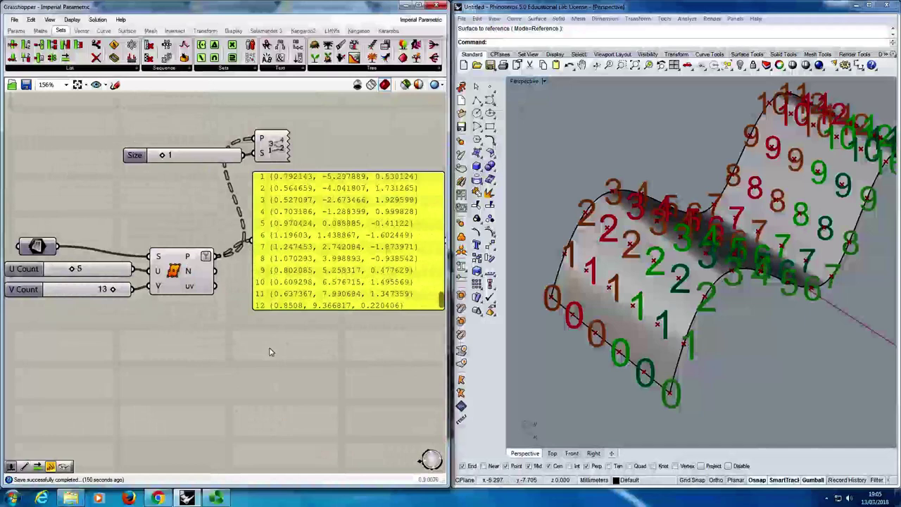
Add a Tree Statistics component below the Divide Surface component and maximize the definition window.
{"action": "double_click", "coordinate": [241, 325]}
{"action": "type", "text": "tree"}
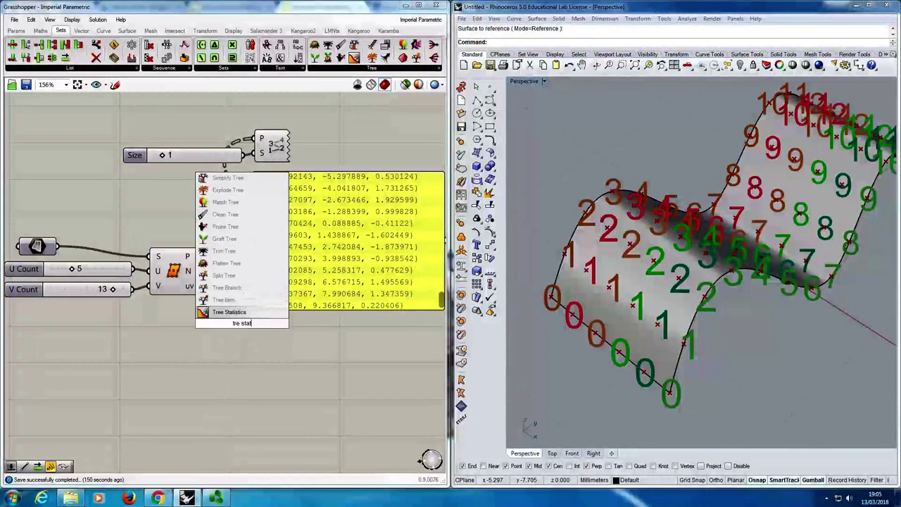
{"action": "key", "text": "Return"}
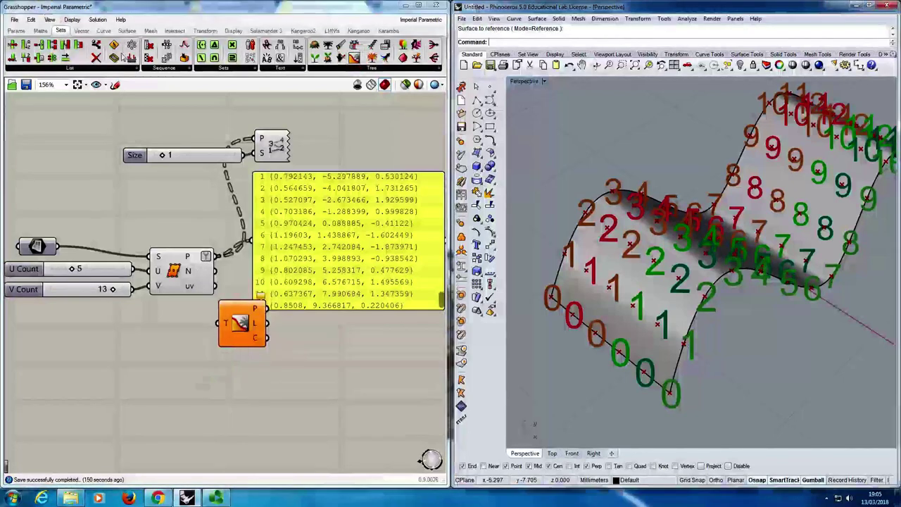
{"action": "left_click", "coordinate": [372, 68]}
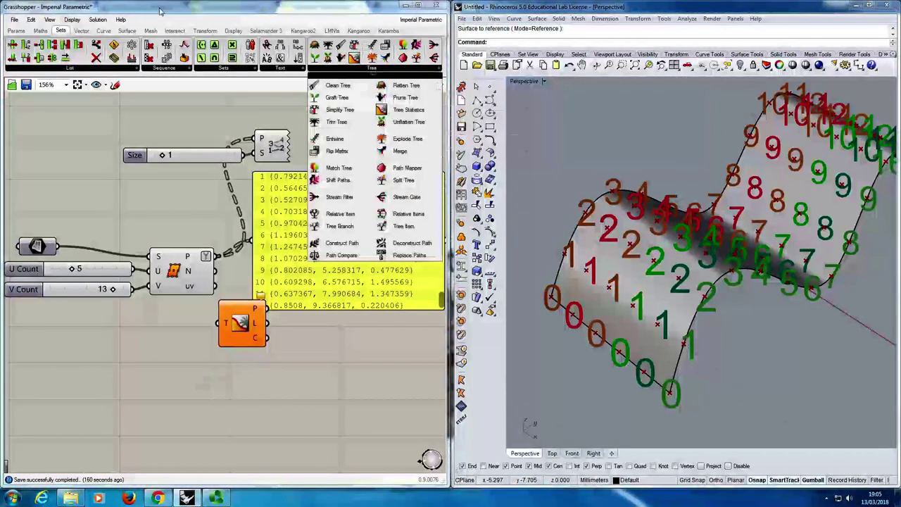
{"action": "left_click", "coordinate": [418, 5]}
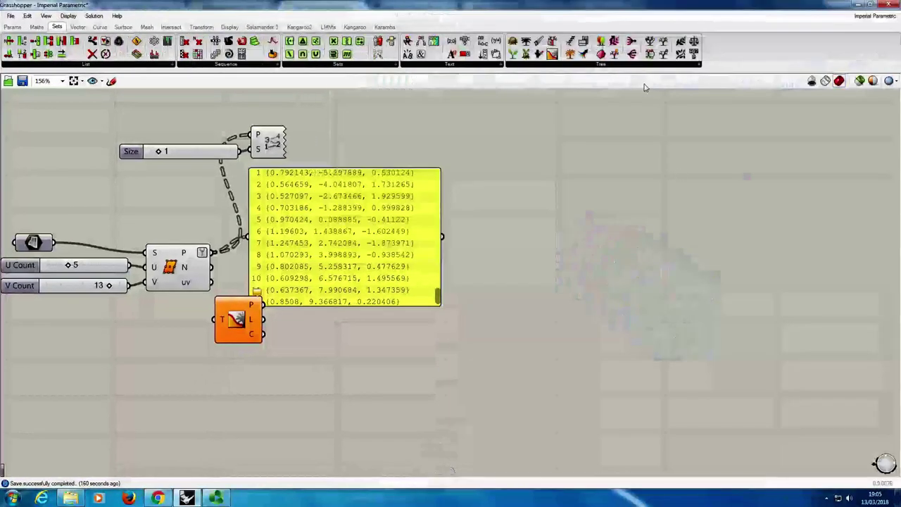
Place the definition window beside the Rhino viewport and connect Divide Surface's P output to the Tree Statistics T input.
{"action": "left_click", "coordinate": [601, 64]}
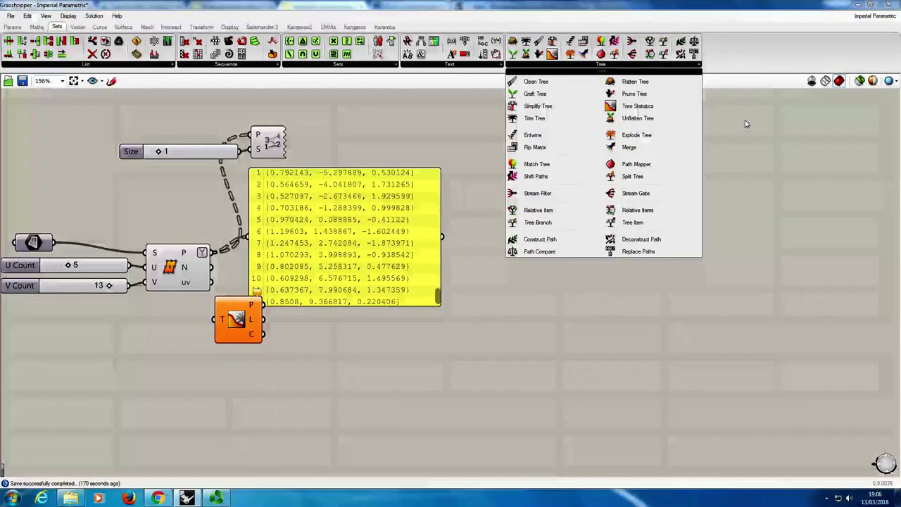
{"action": "double_click", "coordinate": [72, 4]}
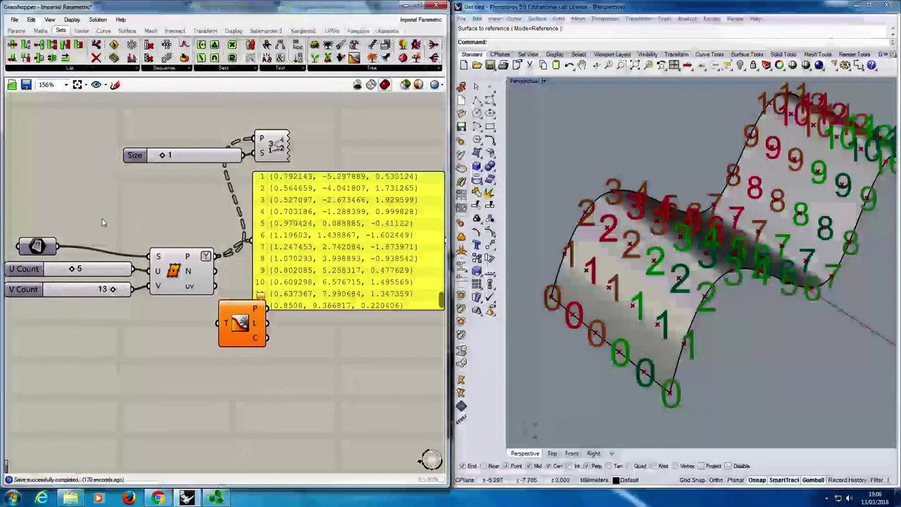
{"action": "left_click_drag", "start_coordinate": [227, 304], "coordinate": [249, 320]}
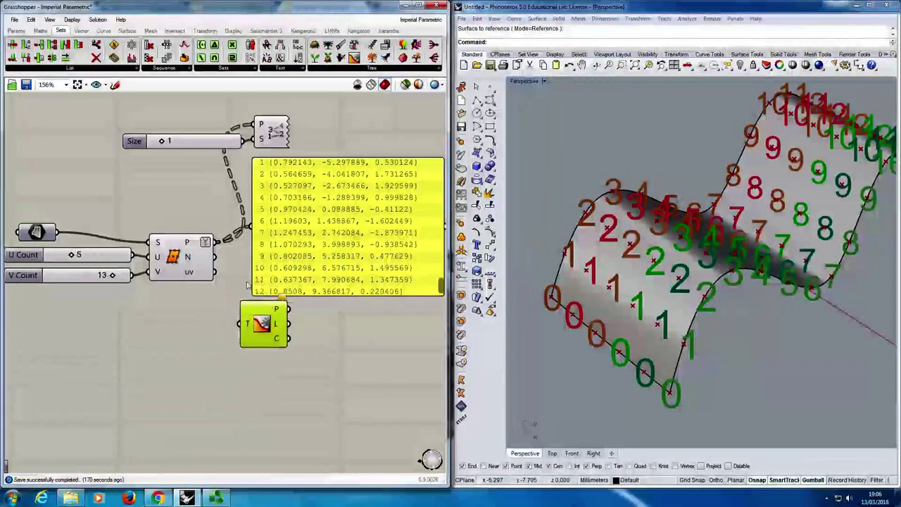
{"action": "left_click_drag", "start_coordinate": [214, 242], "coordinate": [245, 324]}
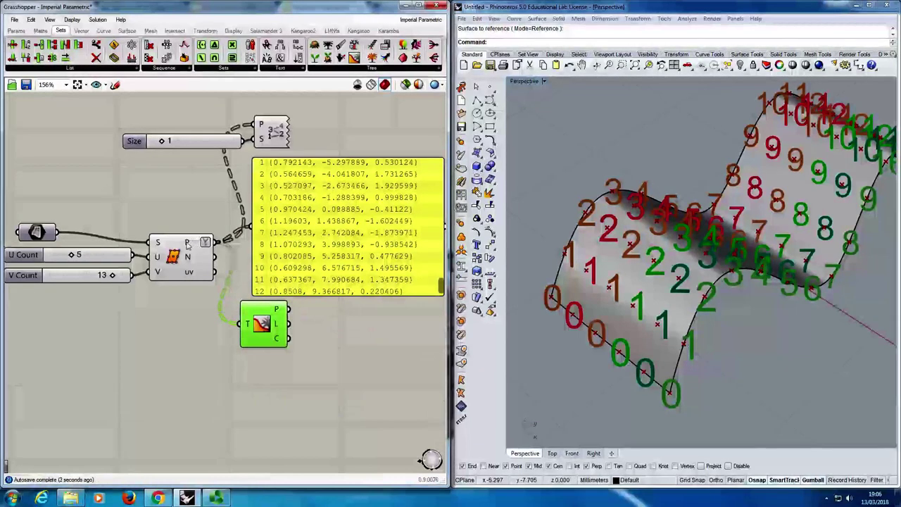
{"action": "mouse_move", "coordinate": [187, 243]}
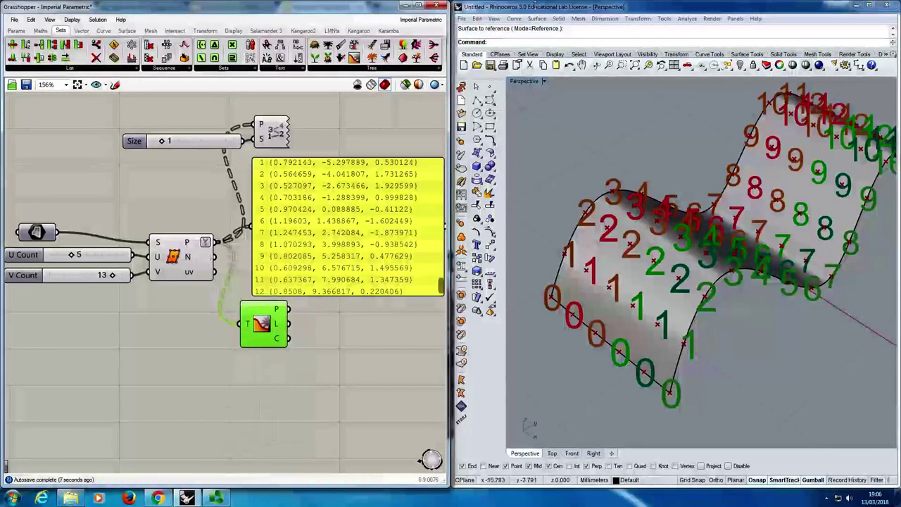
Delete the point list panel and move Tree Statistics into its place beside Divide Surface.
{"action": "right_click_drag", "start_coordinate": [308, 368], "coordinate": [292, 375]}
{"action": "left_click", "coordinate": [320, 270]}
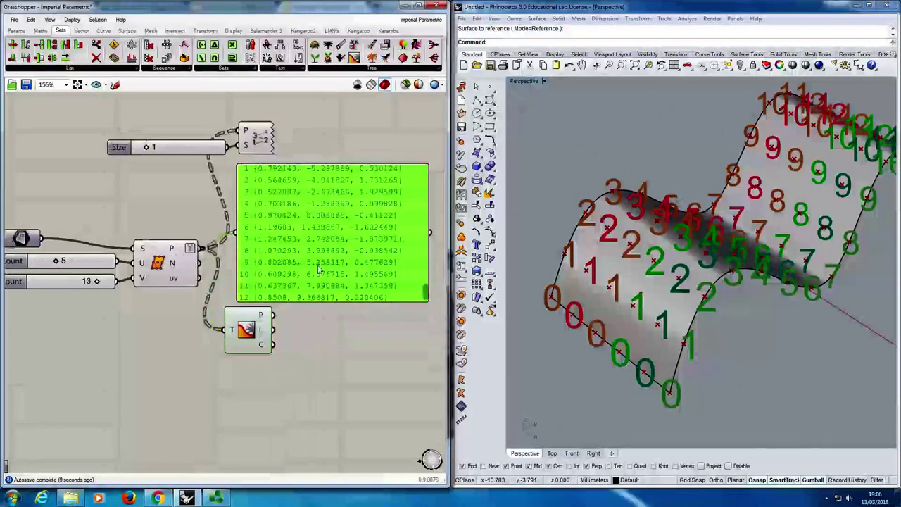
{"action": "key", "text": "Delete"}
{"action": "left_click_drag", "start_coordinate": [243, 328], "coordinate": [276, 267]}
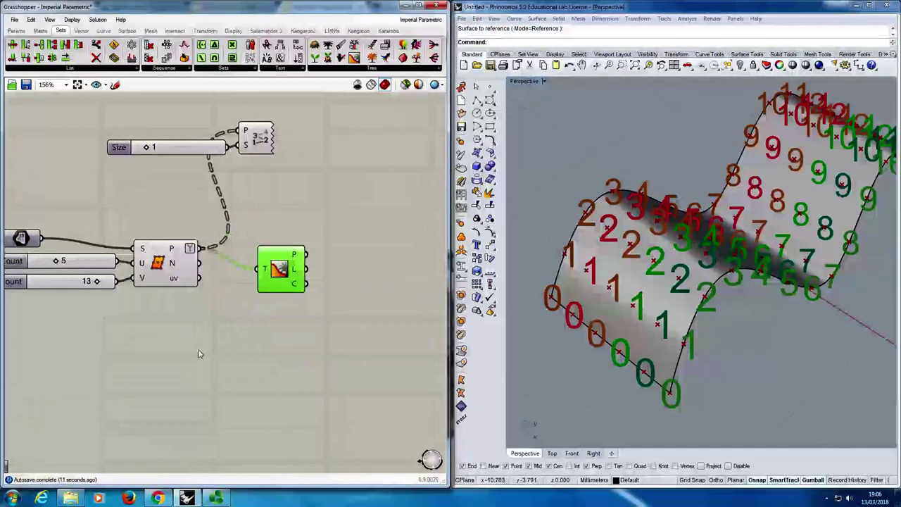
{"action": "left_click", "coordinate": [199, 354]}
{"action": "right_click_drag", "start_coordinate": [202, 345], "coordinate": [257, 332]}
{"action": "left_click_drag", "start_coordinate": [288, 280], "coordinate": [281, 266]}
{"action": "left_click", "coordinate": [301, 219]}
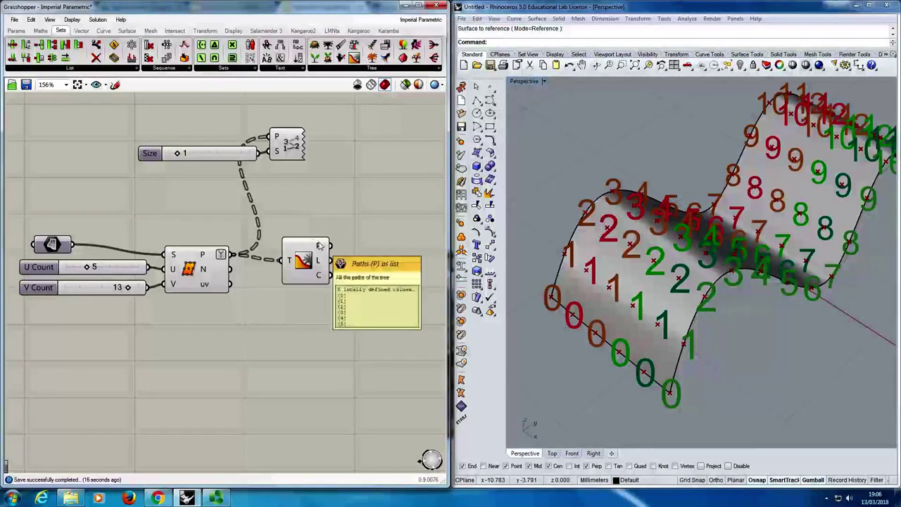
Inspect the Paths and Count outputs of Tree Statistics and save the definition.
{"action": "mouse_move", "coordinate": [317, 248]}
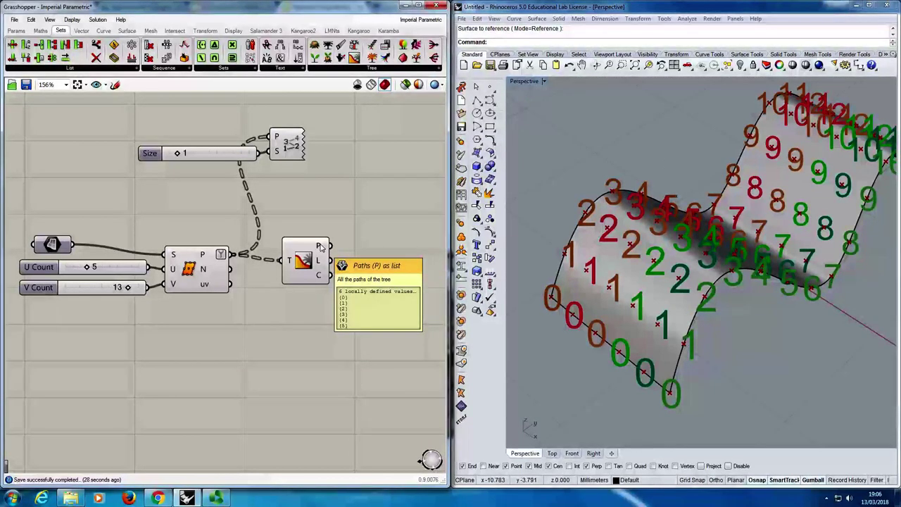
{"action": "mouse_move", "coordinate": [321, 263]}
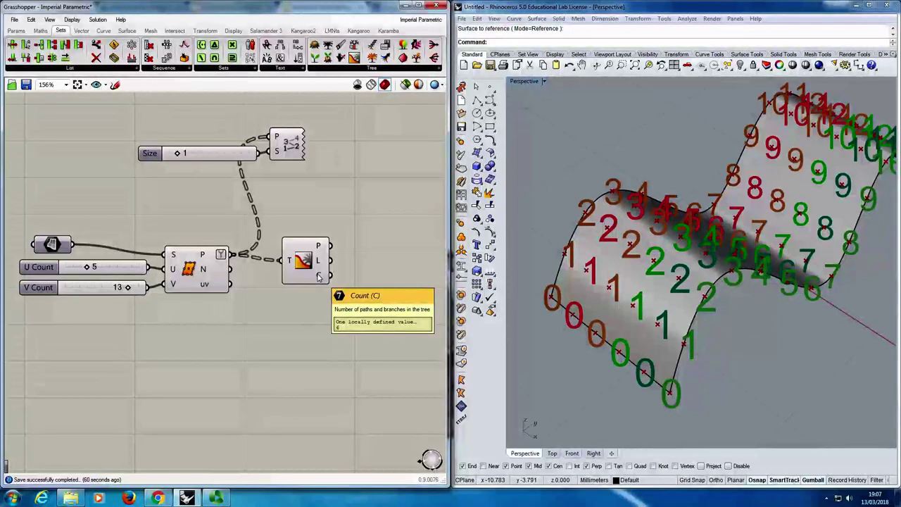
{"action": "scroll", "coordinate": [257, 327], "scroll_direction": "down", "scroll_amount": 1}
{"action": "scroll", "coordinate": [263, 308], "scroll_direction": "up", "scroll_amount": 1}
{"action": "scroll", "coordinate": [270, 305], "scroll_direction": "down", "scroll_amount": 1}
{"action": "scroll", "coordinate": [275, 321], "scroll_direction": "up", "scroll_amount": 1}
{"action": "key", "text": "ctrl+s"}
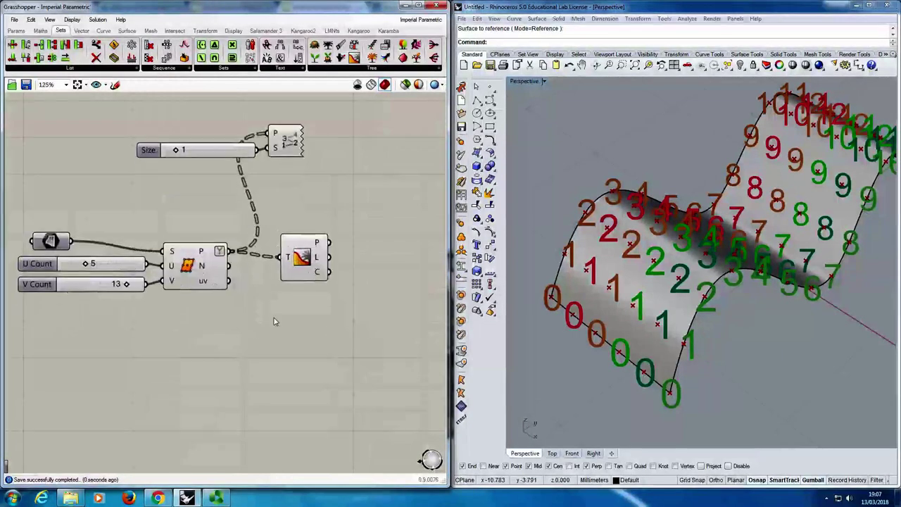
Examine how Tree Statistics feeds the Construct Domain groups in the existing definition below, and check the new component's Count output.
{"action": "scroll", "coordinate": [275, 321], "scroll_direction": "down", "scroll_amount": 2}
{"action": "right_click_drag", "start_coordinate": [275, 321], "coordinate": [236, 140]}
{"action": "right_click_drag", "start_coordinate": [418, 373], "coordinate": [340, 297]}
{"action": "right_click_drag", "start_coordinate": [193, 382], "coordinate": [297, 397]}
{"action": "right_click_drag", "start_coordinate": [325, 321], "coordinate": [194, 391]}
{"action": "right_click_drag", "start_coordinate": [319, 402], "coordinate": [253, 393]}
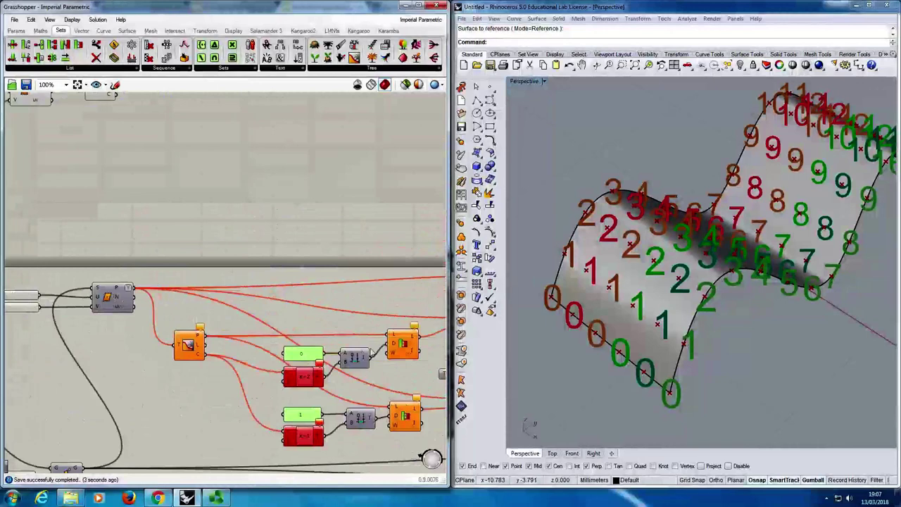
{"action": "right_click_drag", "start_coordinate": [403, 354], "coordinate": [323, 390]}
{"action": "right_click_drag", "start_coordinate": [144, 231], "coordinate": [275, 350]}
{"action": "right_click_drag", "start_coordinate": [157, 293], "coordinate": [295, 302]}
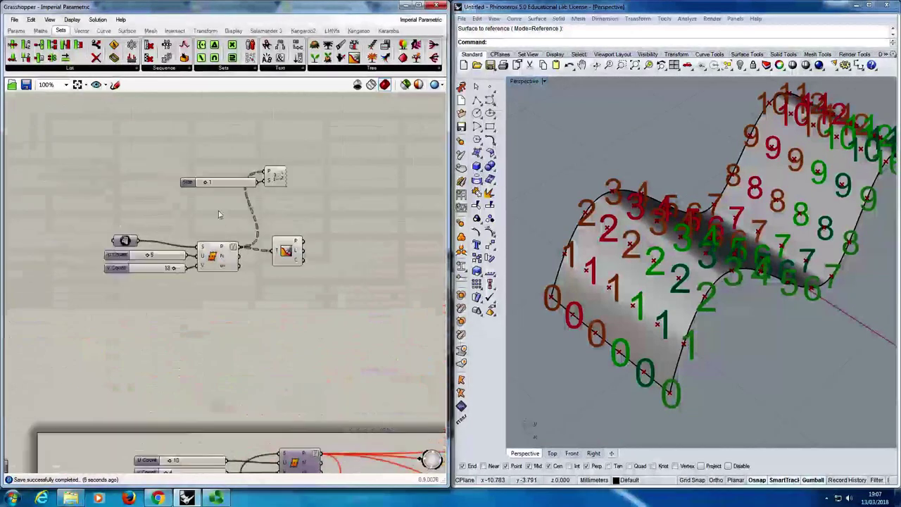
{"action": "scroll", "coordinate": [218, 215], "scroll_direction": "up", "scroll_amount": 3}
{"action": "scroll", "coordinate": [288, 272], "scroll_direction": "down", "scroll_amount": 5}
{"action": "right_click_drag", "start_coordinate": [369, 469], "coordinate": [286, 351]}
{"action": "scroll", "coordinate": [286, 356], "scroll_direction": "up", "scroll_amount": 3}
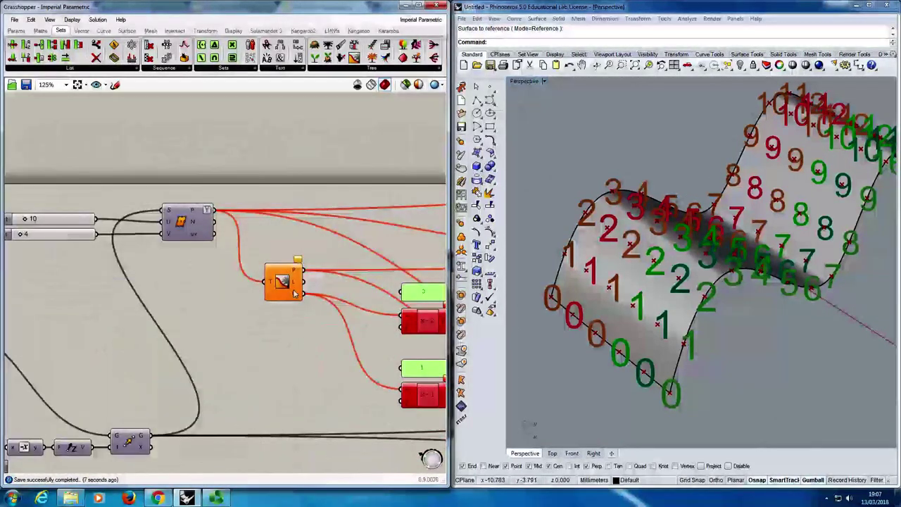
{"action": "right_click_drag", "start_coordinate": [211, 105], "coordinate": [221, 319]}
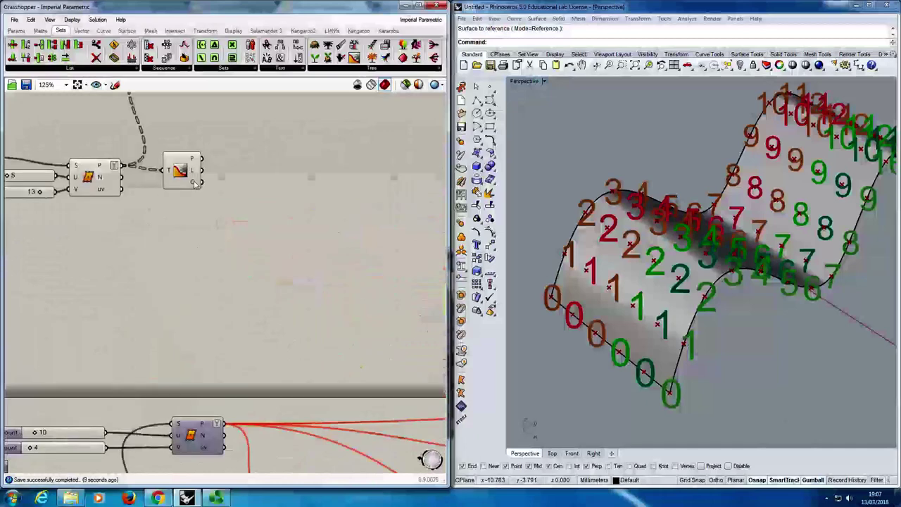
{"action": "mouse_move", "coordinate": [195, 183]}
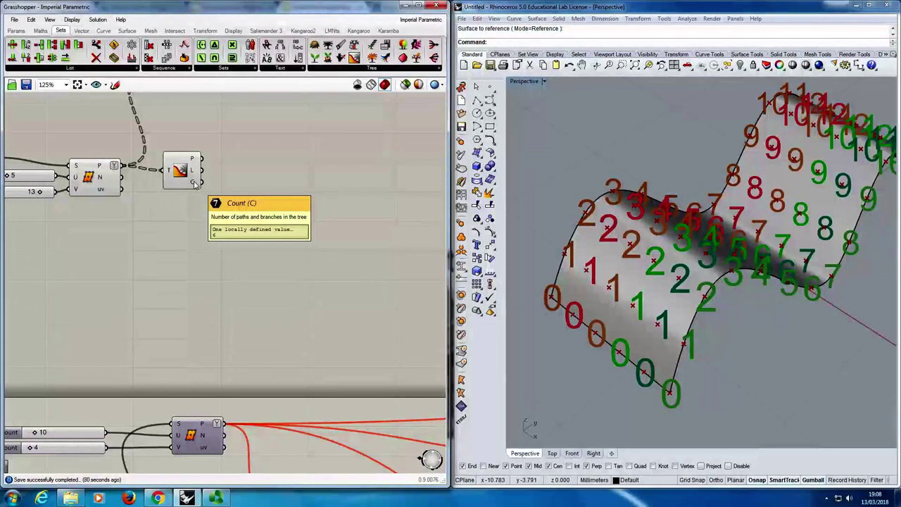
{"action": "scroll", "coordinate": [243, 285], "scroll_direction": "down", "scroll_amount": 1}
{"action": "right_click_drag", "start_coordinate": [283, 338], "coordinate": [209, 298]}
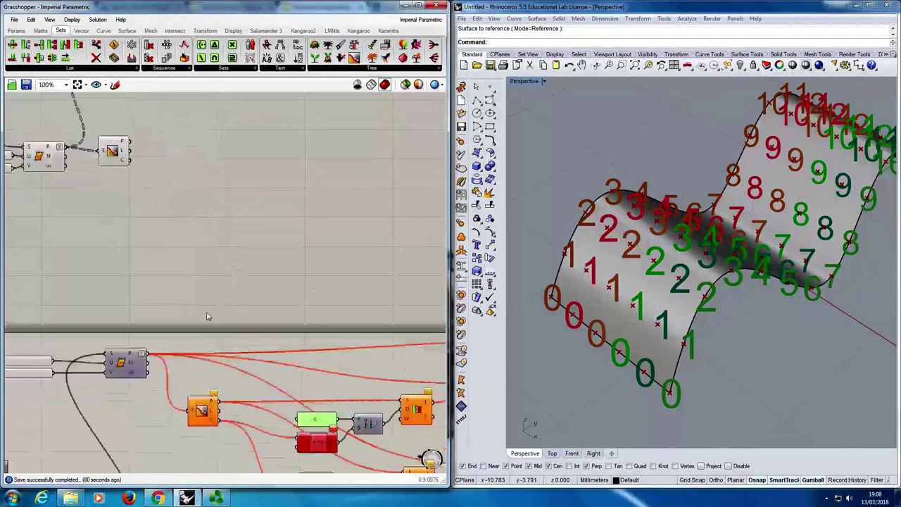
{"action": "right_click_drag", "start_coordinate": [270, 325], "coordinate": [373, 424]}
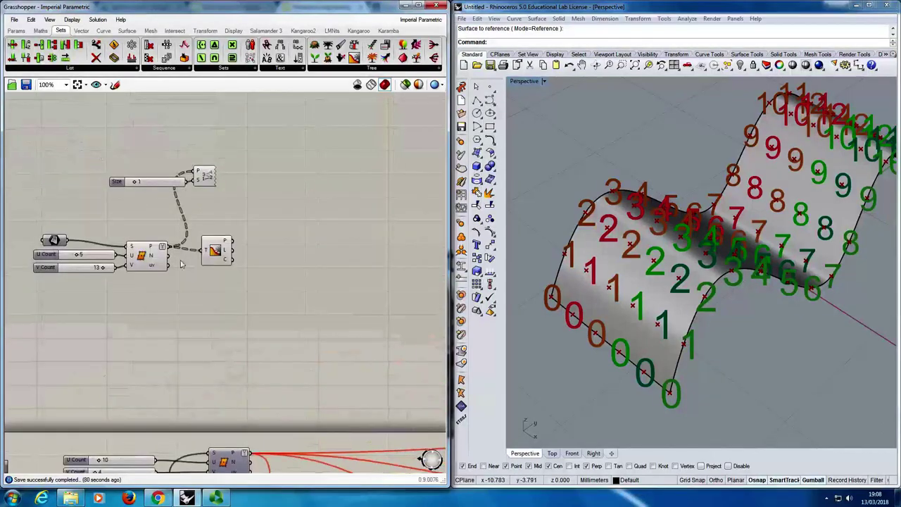
Add a Construct Domain component beside Tree Statistics.
{"action": "scroll", "coordinate": [117, 194], "scroll_direction": "up", "scroll_amount": 2}
{"action": "double_click", "coordinate": [377, 266]}
{"action": "type", "text": "con"}
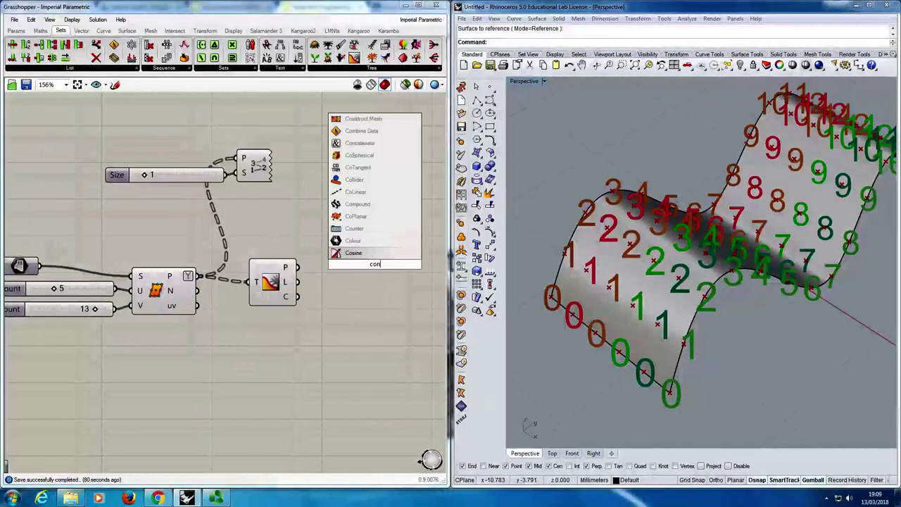
{"action": "type", "text": "struct domain"}
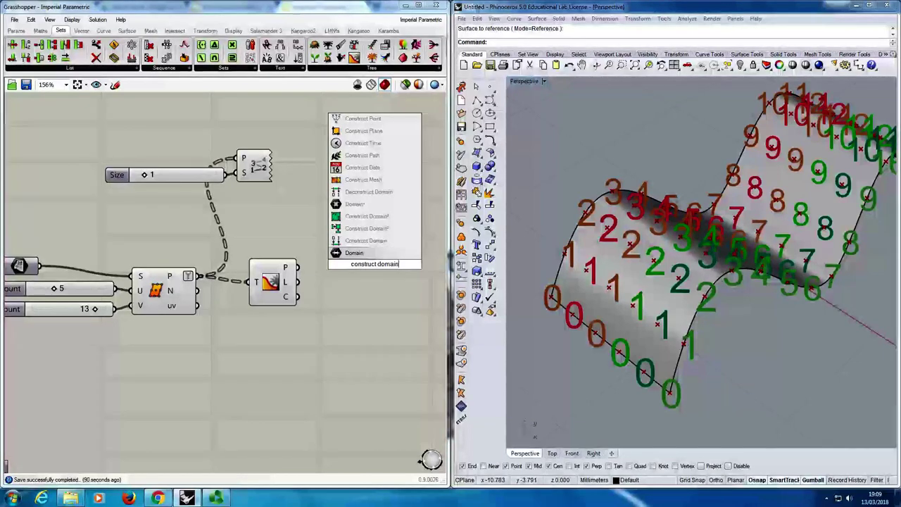
{"action": "left_click", "coordinate": [366, 241]}
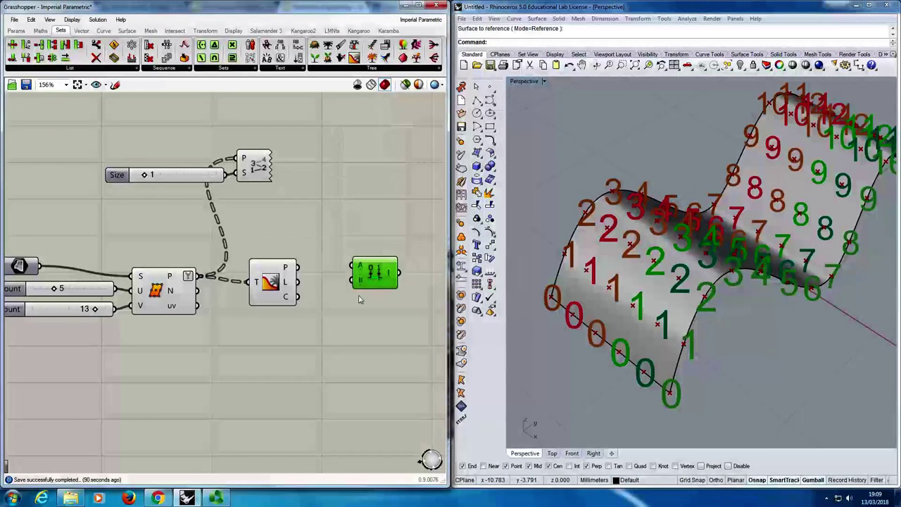
{"action": "scroll", "coordinate": [356, 285], "scroll_direction": "down", "scroll_amount": 1}
{"action": "left_click_drag", "start_coordinate": [356, 285], "coordinate": [358, 293]}
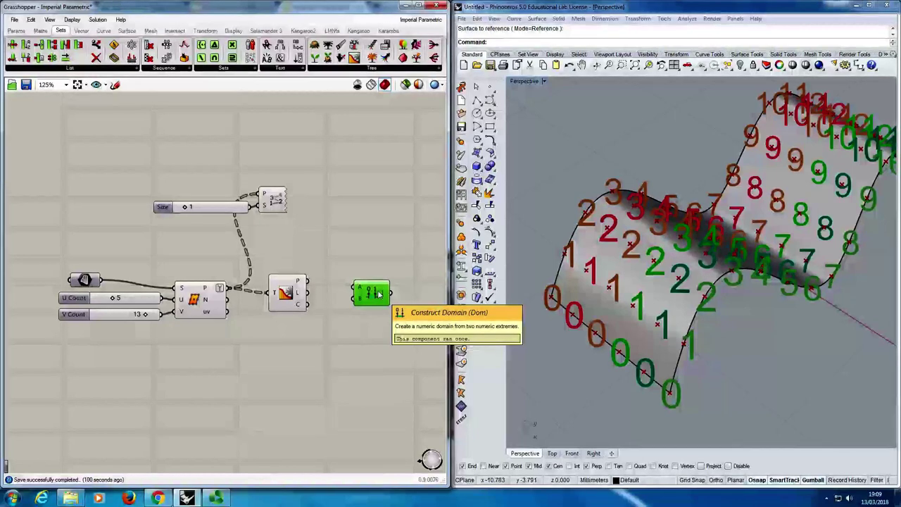
Duplicate the Construct Domain component and stack both copies below the level of Tree Statistics.
{"action": "key", "text": "ctrl+c"}
{"action": "key", "text": "ctrl+v"}
{"action": "left_click_drag", "start_coordinate": [376, 304], "coordinate": [362, 369]}
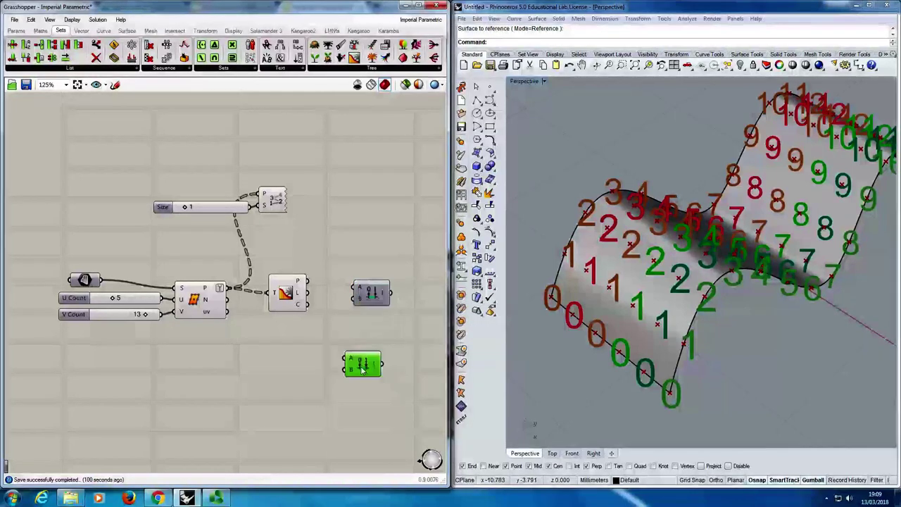
{"action": "left_click_drag", "start_coordinate": [378, 294], "coordinate": [378, 327]}
{"action": "left_click", "coordinate": [358, 274]}
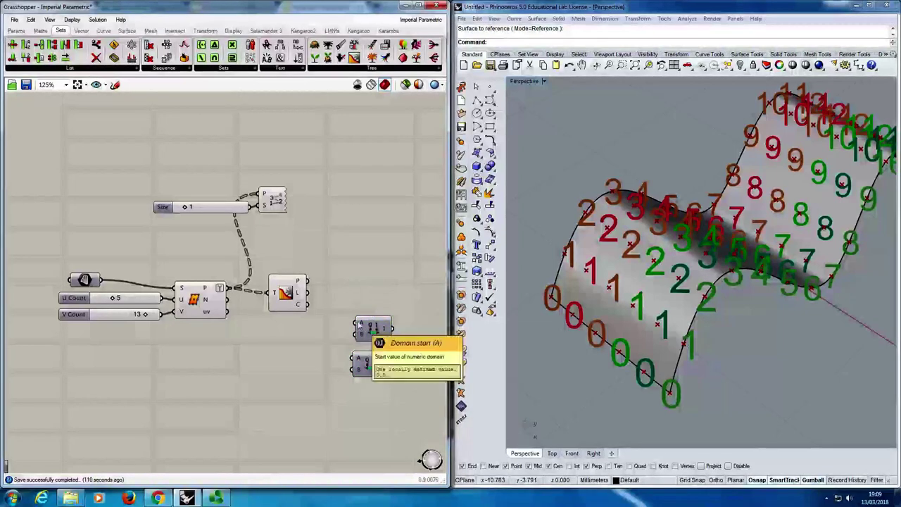
Add a small panel containing 0, show its content as indexed list data, and connect it to the upper Construct Domain's A input.
{"action": "double_click", "coordinate": [336, 322]}
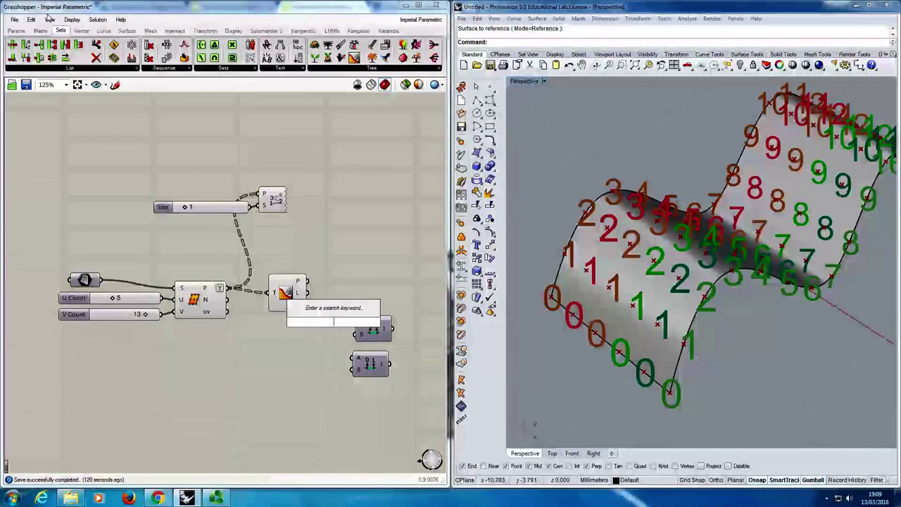
{"action": "left_click", "coordinate": [16, 31]}
{"action": "left_click_drag", "start_coordinate": [221, 57], "coordinate": [273, 357]}
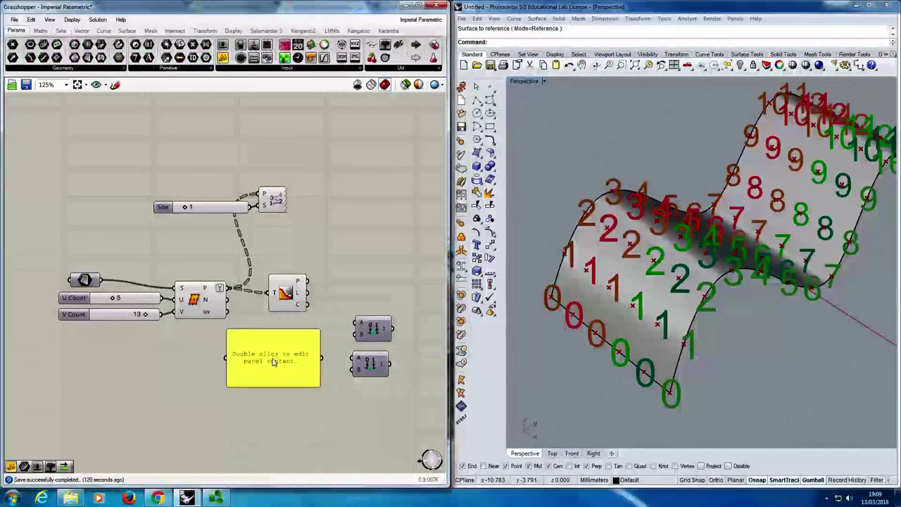
{"action": "double_click", "coordinate": [274, 361]}
{"action": "type", "text": "0"}
{"action": "left_click", "coordinate": [340, 322]}
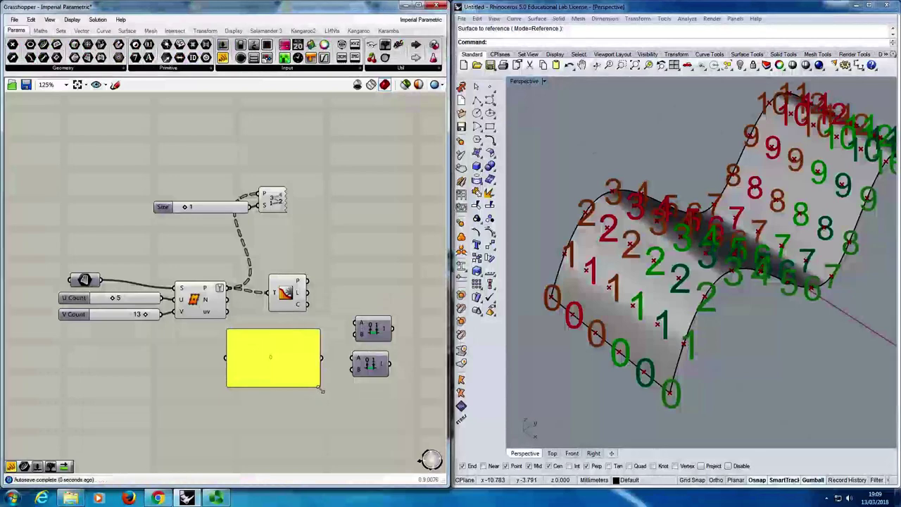
{"action": "left_click_drag", "start_coordinate": [315, 391], "coordinate": [355, 326]}
{"action": "right_click", "coordinate": [249, 343]}
{"action": "left_click", "coordinate": [281, 299]}
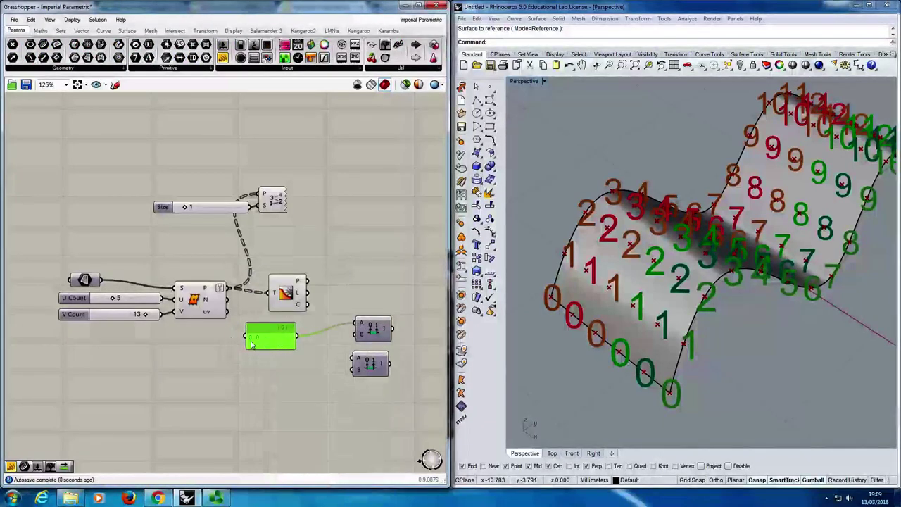
Move the 0 panel closer to the Construct Domain components and space the two components apart vertically.
{"action": "left_click_drag", "start_coordinate": [271, 337], "coordinate": [294, 336]}
{"action": "left_click_drag", "start_coordinate": [366, 362], "coordinate": [367, 375]}
{"action": "left_click_drag", "start_coordinate": [372, 337], "coordinate": [372, 344]}
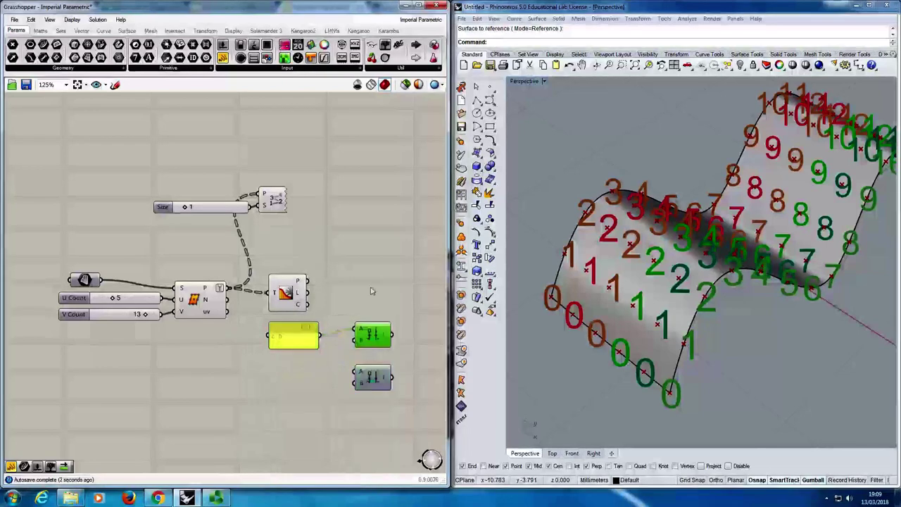
{"action": "left_click", "coordinate": [368, 306]}
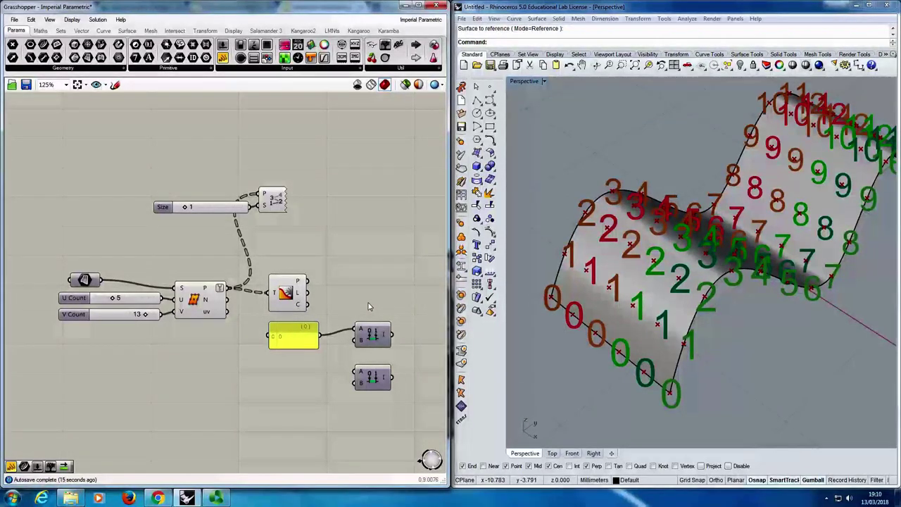
Duplicate the 0 panel below the original and set the copy's content to 1.
{"action": "left_click", "coordinate": [299, 339]}
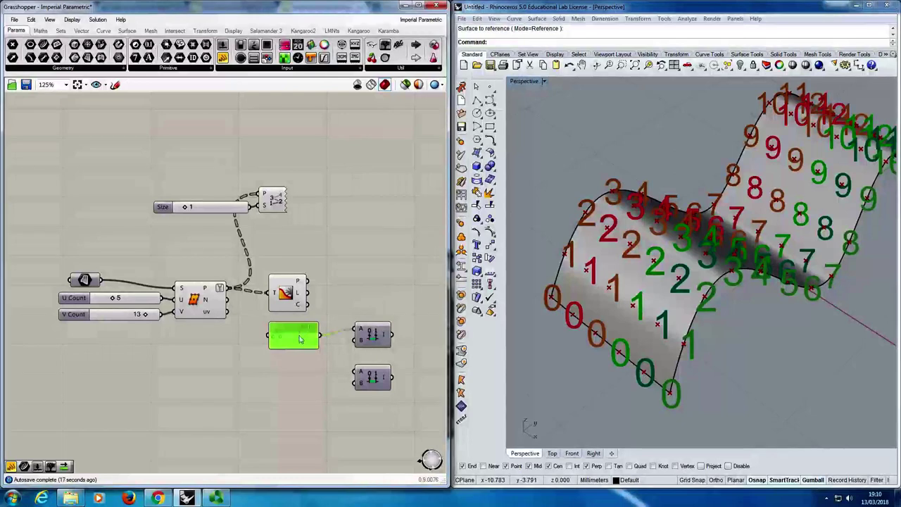
{"action": "left_click_drag", "start_coordinate": [300, 339], "coordinate": [297, 376], "text": "alt"}
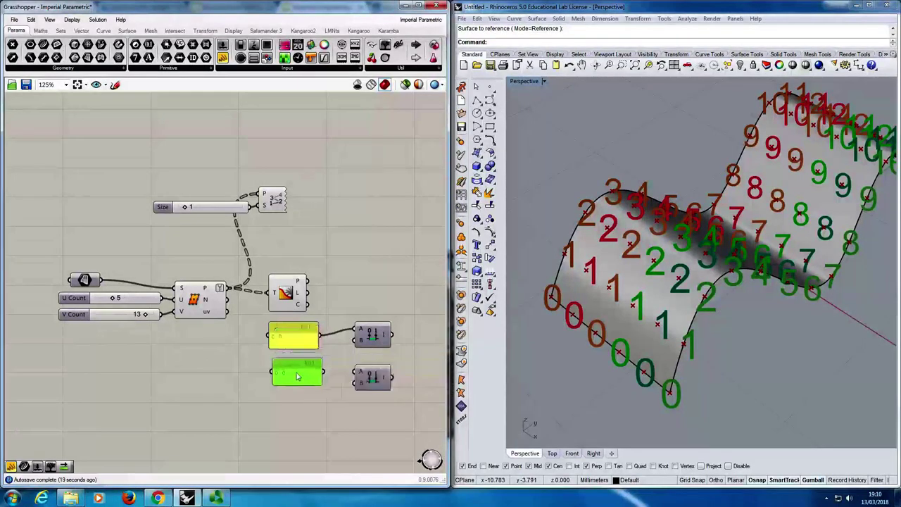
{"action": "double_click", "coordinate": [296, 376]}
{"action": "left_click", "coordinate": [303, 431]}
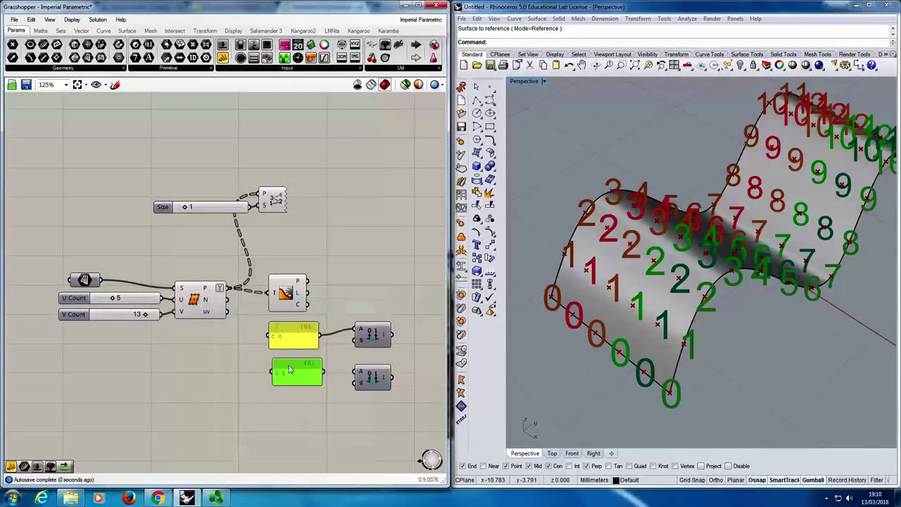
Connect the 1 panel to the lower Construct Domain's A input, straighten both wires, and save the definition.
{"action": "left_click_drag", "start_coordinate": [323, 372], "coordinate": [305, 380]}
{"action": "left_click", "coordinate": [351, 331]}
{"action": "left_click_drag", "start_coordinate": [370, 335], "coordinate": [373, 342]}
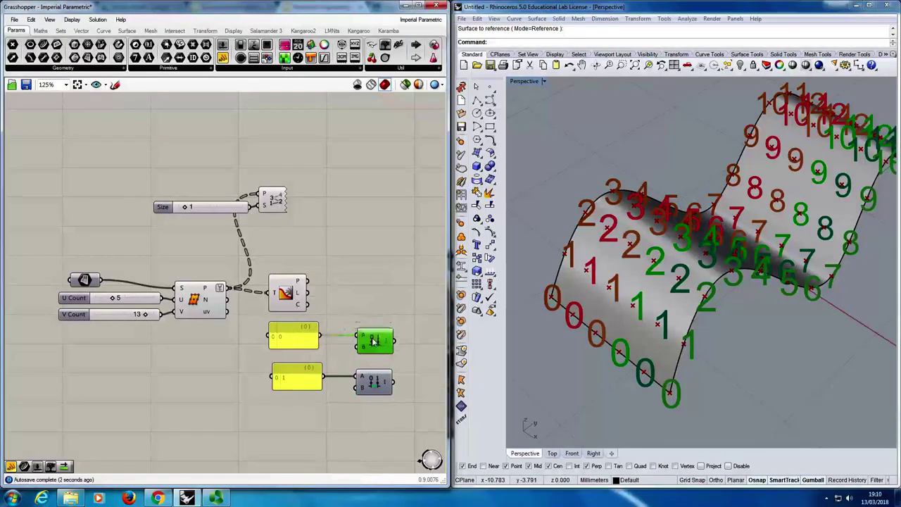
{"action": "left_click", "coordinate": [373, 324]}
{"action": "key", "text": "ctrl+s"}
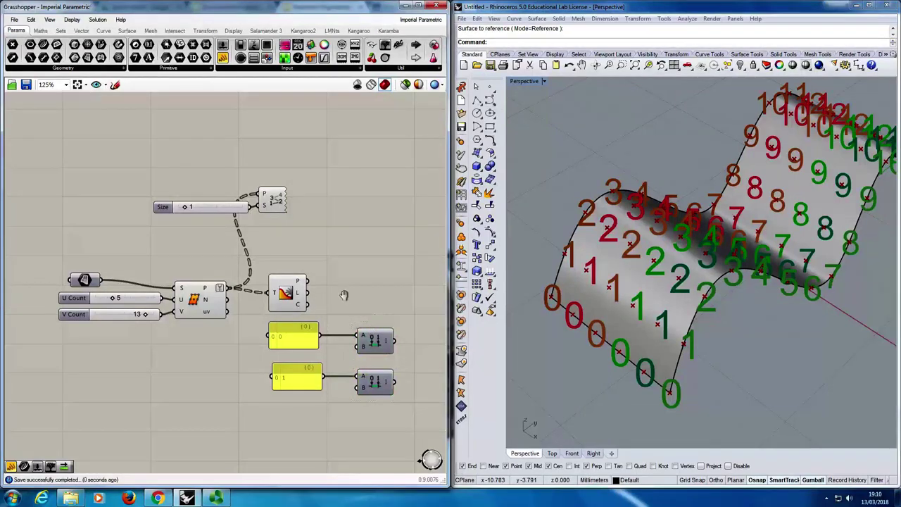
{"action": "right_click_drag", "start_coordinate": [343, 295], "coordinate": [319, 260]}
{"action": "right_click_drag", "start_coordinate": [324, 326], "coordinate": [305, 278]}
{"action": "mouse_move", "coordinate": [315, 343]}
{"action": "right_mouse_down"}
{"action": "mouse_move", "coordinate": [307, 253]}
{"action": "mouse_move", "coordinate": [238, 163]}
{"action": "right_mouse_up"}
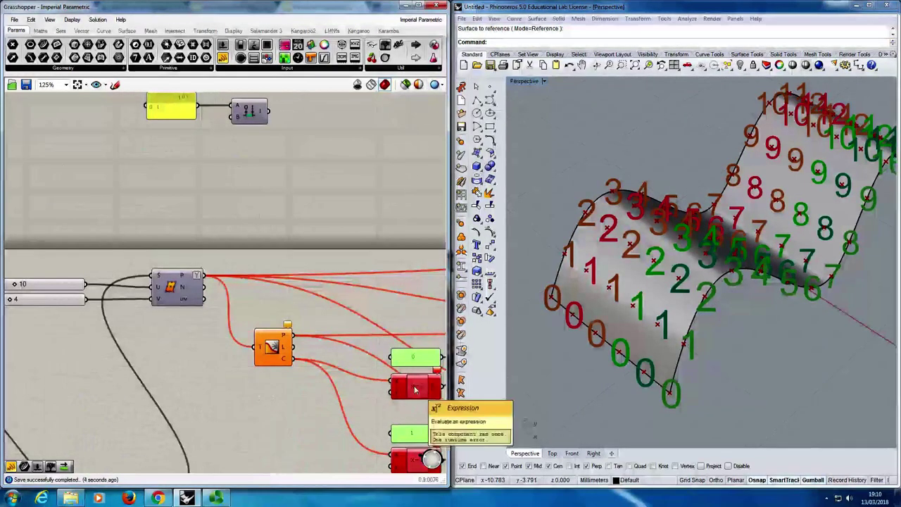
{"action": "right_click_drag", "start_coordinate": [303, 267], "coordinate": [408, 447]}
{"action": "double_click", "coordinate": [322, 214]}
{"action": "type", "text": "e"}
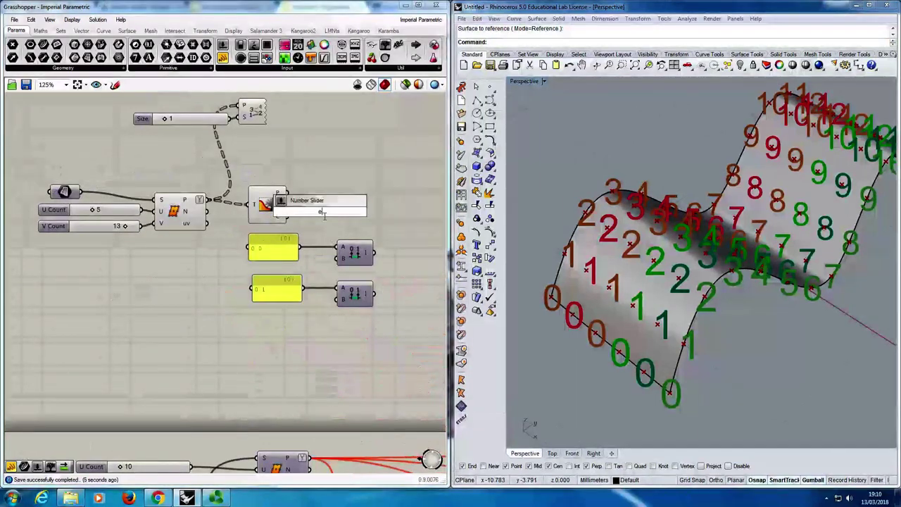
{"action": "type", "text": "xpress"}
{"action": "left_click", "coordinate": [325, 200]}
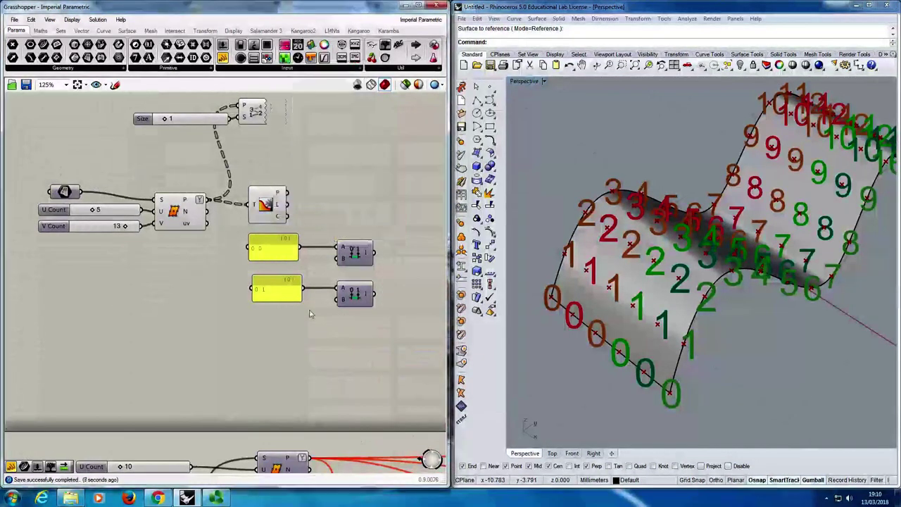
Move both panels closer to their Construct Domain components and shift all four farther from the Tree Statistics component.
{"action": "left_click_drag", "start_coordinate": [293, 324], "coordinate": [293, 254]}
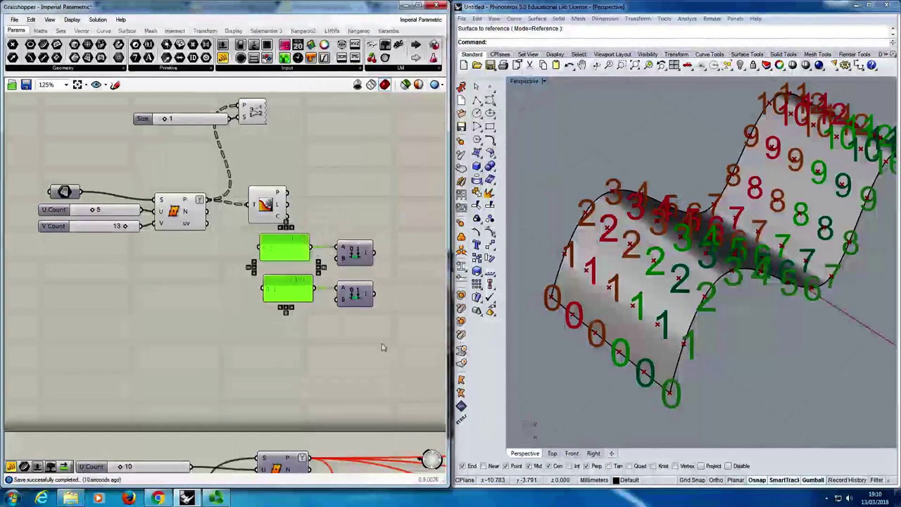
{"action": "left_click_drag", "start_coordinate": [382, 343], "coordinate": [293, 249]}
{"action": "left_click_drag", "start_coordinate": [293, 250], "coordinate": [312, 253]}
{"action": "left_click", "coordinate": [364, 217]}
{"action": "right_click_drag", "start_coordinate": [364, 217], "coordinate": [357, 223]}
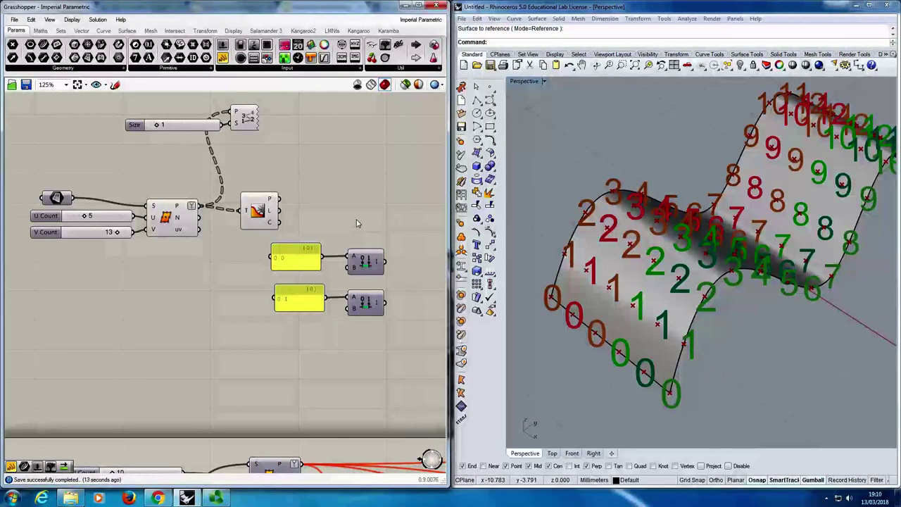
Add an Expression component to the canvas near the Tree Statistics component.
{"action": "scroll", "coordinate": [196, 347], "scroll_direction": "down", "scroll_amount": 3}
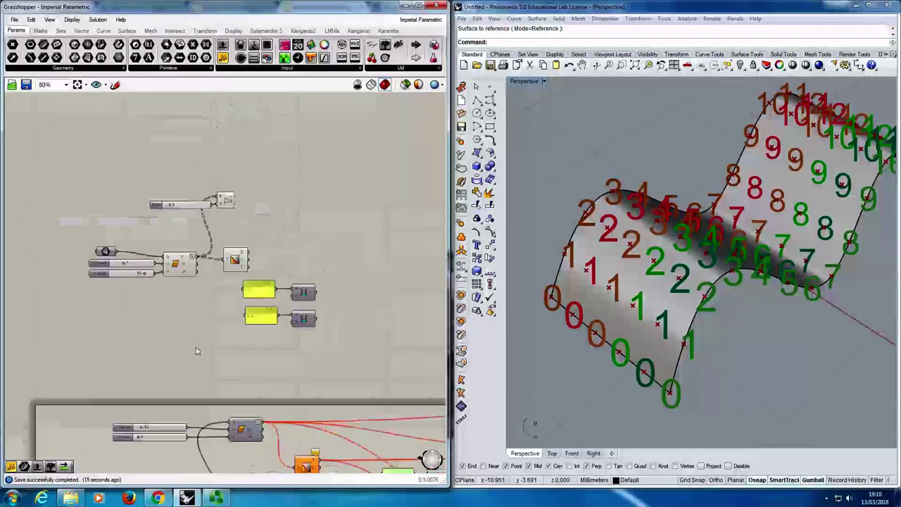
{"action": "right_click_drag", "start_coordinate": [196, 347], "coordinate": [217, 347]}
{"action": "scroll", "coordinate": [260, 330], "scroll_direction": "up", "scroll_amount": 4}
{"action": "mouse_move", "coordinate": [279, 316]}
{"action": "right_mouse_down"}
{"action": "mouse_move", "coordinate": [309, 316]}
{"action": "mouse_move", "coordinate": [282, 322]}
{"action": "right_mouse_up"}
{"action": "scroll", "coordinate": [280, 332], "scroll_direction": "down", "scroll_amount": 1}
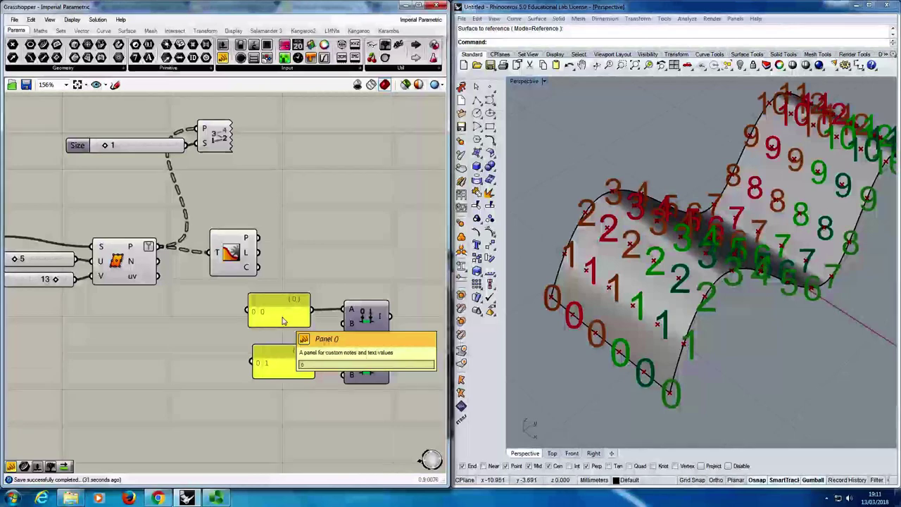
{"action": "double_click", "coordinate": [298, 253]}
{"action": "type", "text": "express"}
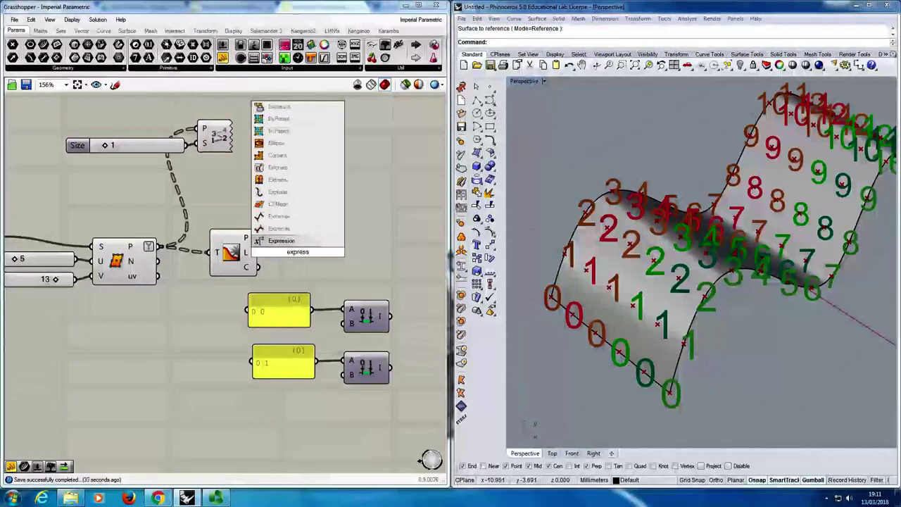
{"action": "key", "text": "Return"}
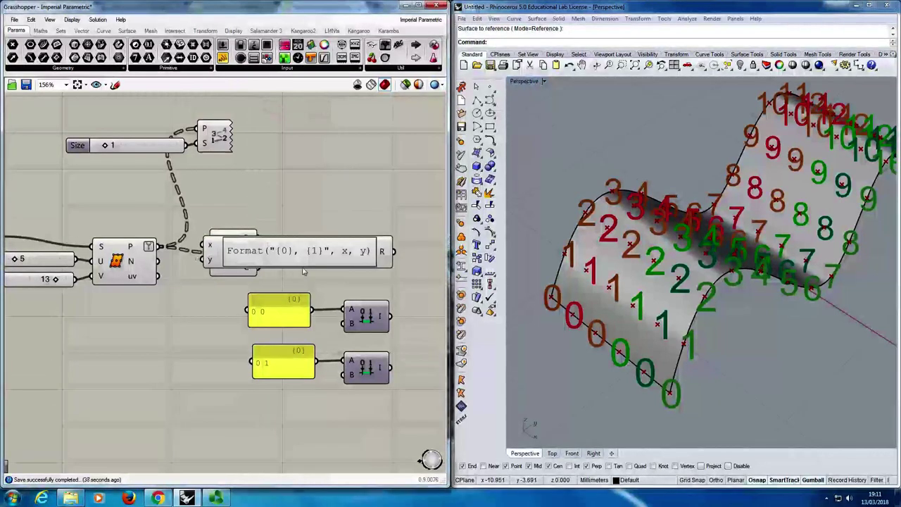
Replace the Expression component's default Format formula with x-2.
{"action": "right_click", "coordinate": [304, 254]}
{"action": "left_click", "coordinate": [282, 251]}
{"action": "double_click", "coordinate": [281, 250]}
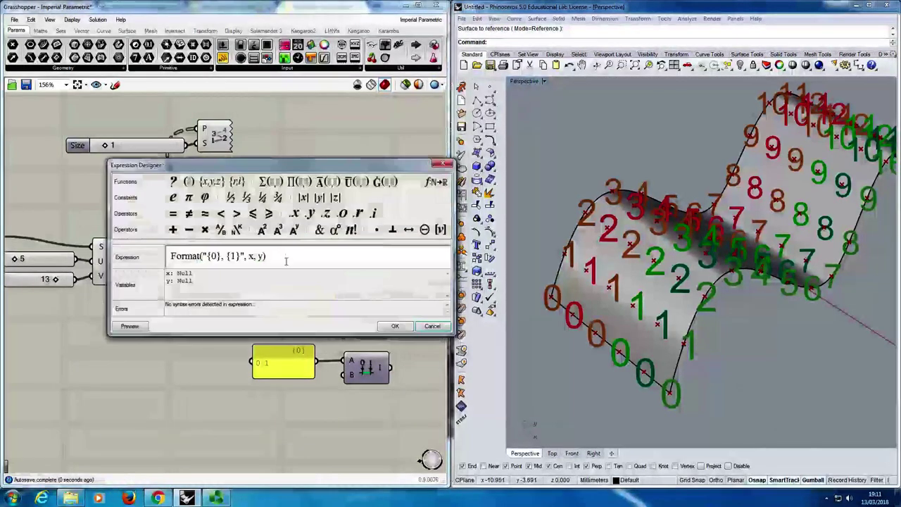
{"action": "left_click_drag", "start_coordinate": [309, 264], "coordinate": [170, 257]}
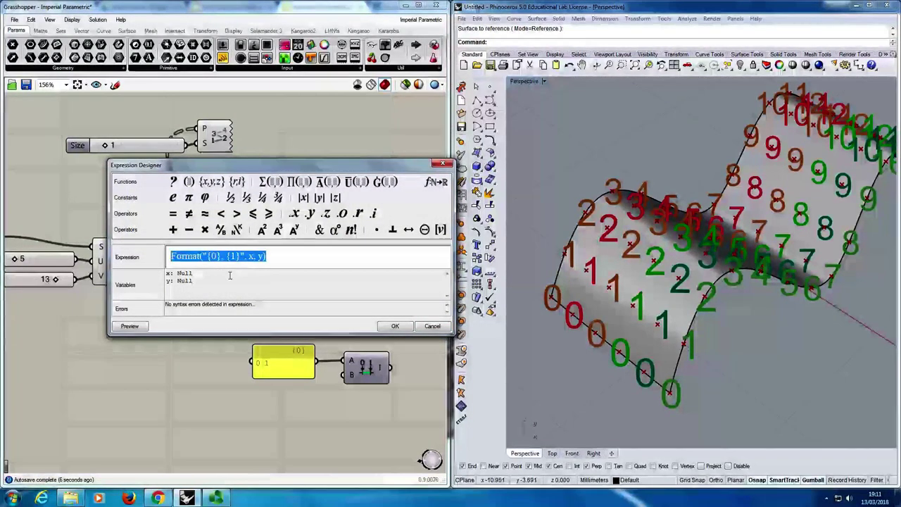
{"action": "type", "text": "x-2"}
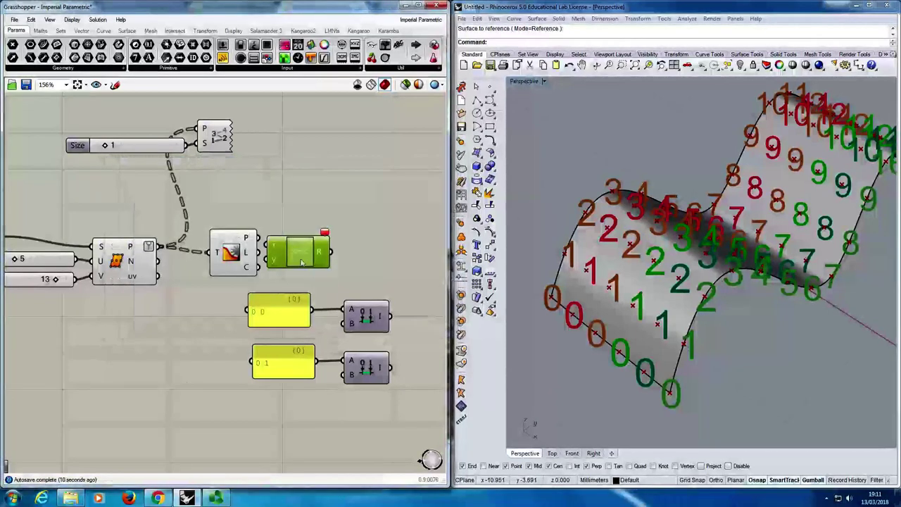
Connect the Tree Statistics C output to the x-2 expression's x input and space the two components apart.
{"action": "left_click_drag", "start_coordinate": [302, 262], "coordinate": [362, 253]}
{"action": "scroll", "coordinate": [241, 308], "scroll_direction": "up", "scroll_amount": 2}
{"action": "left_click", "coordinate": [317, 205]}
{"action": "left_click_drag", "start_coordinate": [270, 246], "coordinate": [282, 246]}
{"action": "right_click_drag", "start_coordinate": [364, 253], "coordinate": [257, 232]}
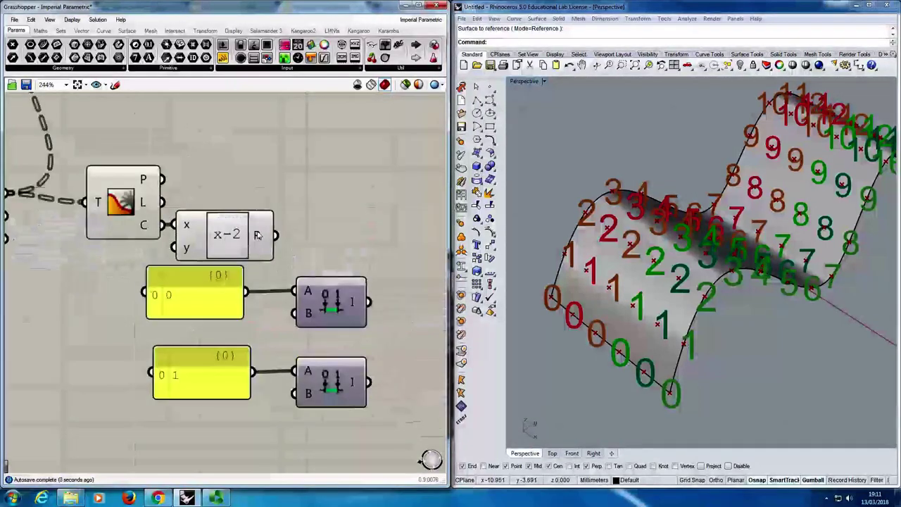
{"action": "left_click_drag", "start_coordinate": [220, 238], "coordinate": [264, 239]}
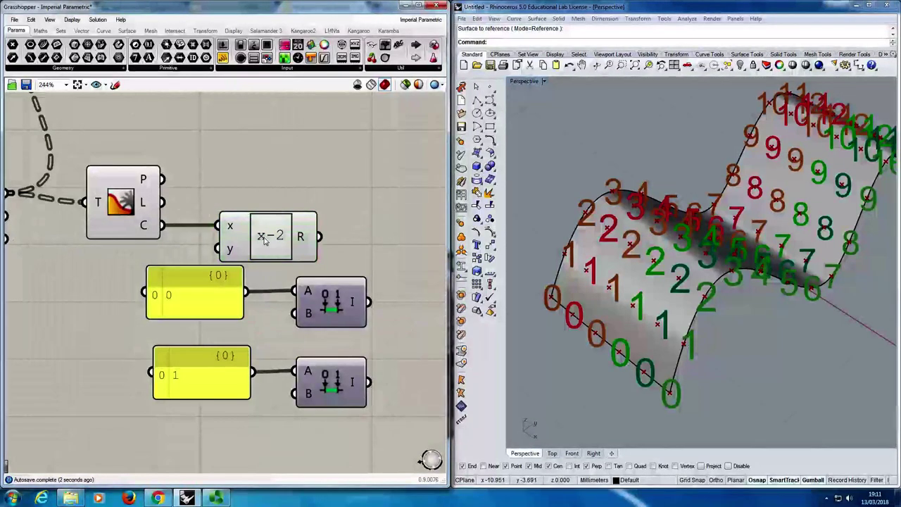
Review the Expression component's formula and variables in the Expression Designer.
{"action": "double_click", "coordinate": [264, 240]}
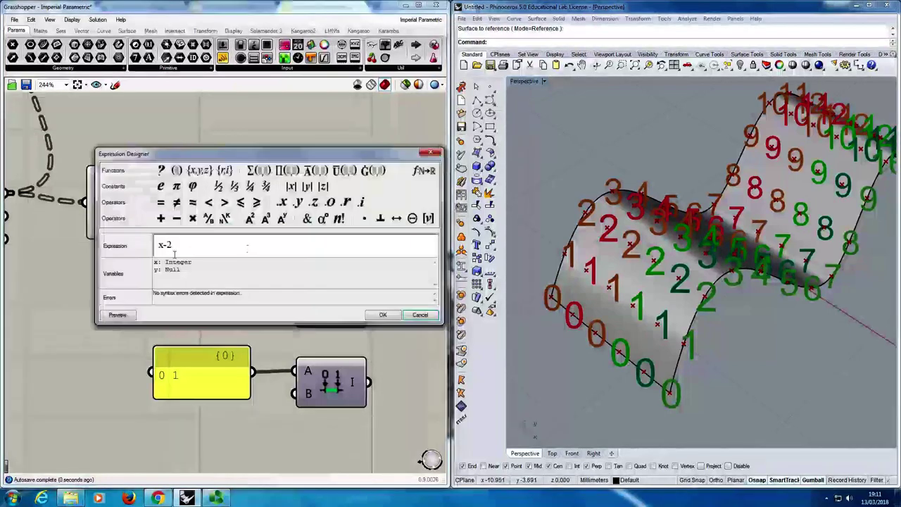
{"action": "left_click", "coordinate": [375, 316]}
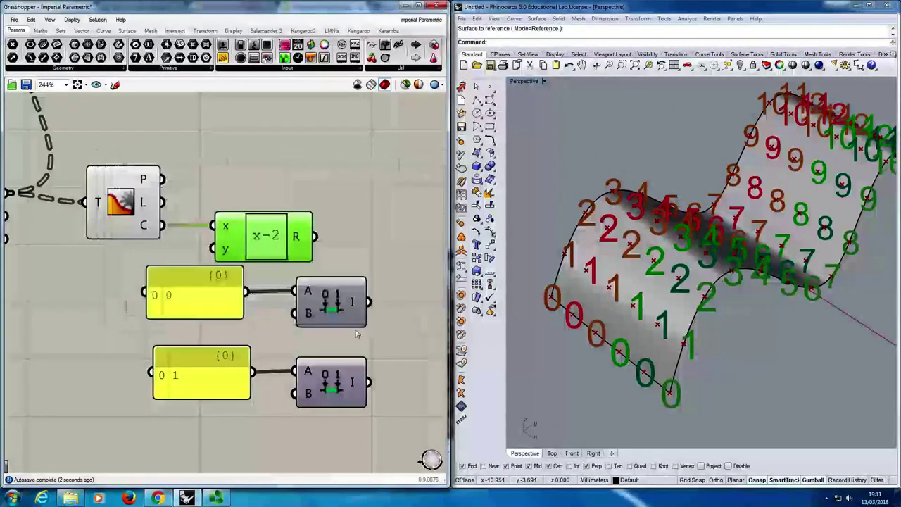
{"action": "left_click", "coordinate": [300, 183]}
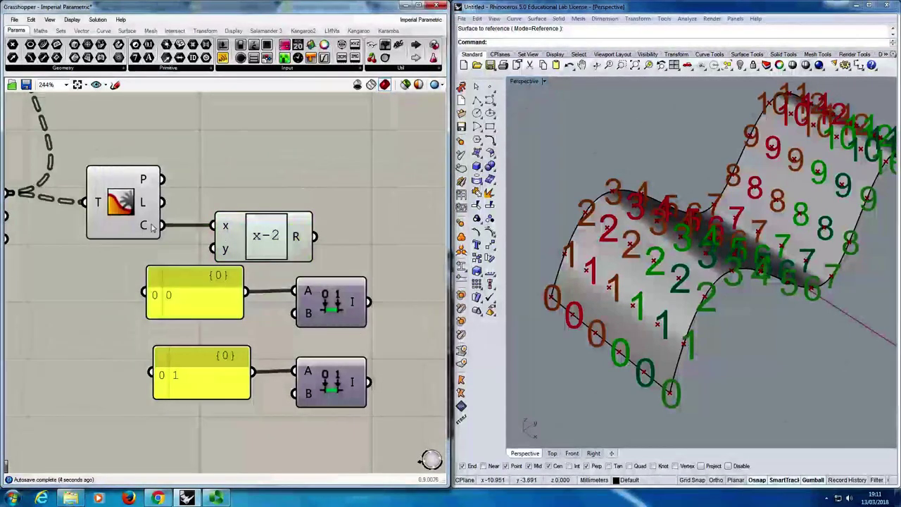
Add a panel above the x-2 expression and connect the expression's R output to it.
{"action": "scroll", "coordinate": [151, 227], "scroll_direction": "down", "scroll_amount": 5}
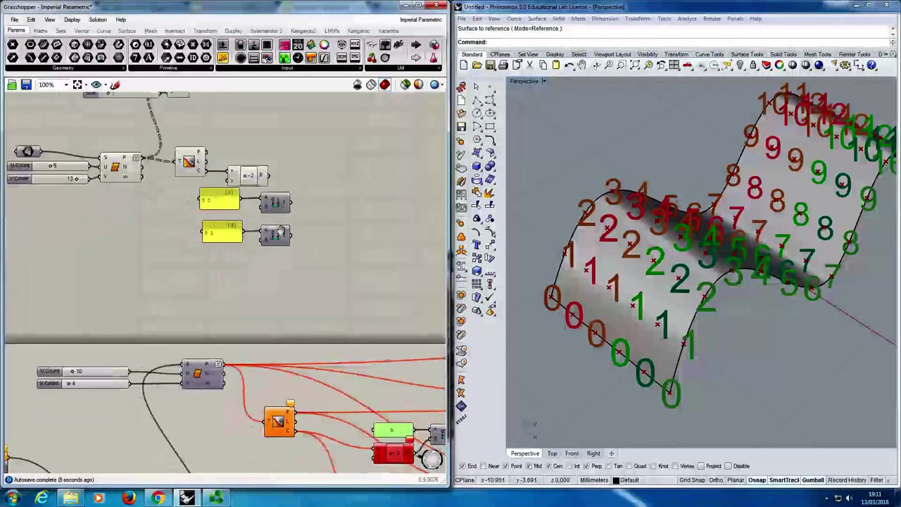
{"action": "scroll", "coordinate": [280, 230], "scroll_direction": "up", "scroll_amount": 3}
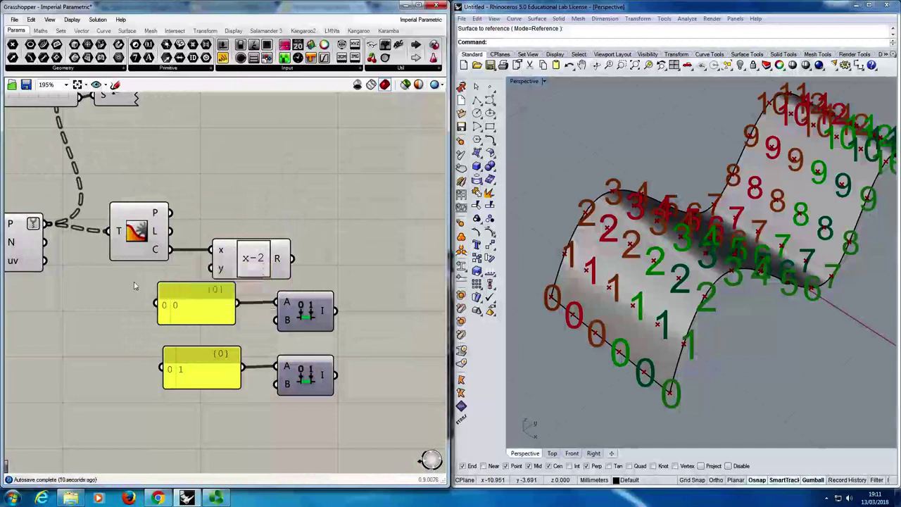
{"action": "right_click_drag", "start_coordinate": [137, 285], "coordinate": [241, 282]}
{"action": "scroll", "coordinate": [241, 281], "scroll_direction": "down", "scroll_amount": 2}
{"action": "scroll", "coordinate": [200, 275], "scroll_direction": "up", "scroll_amount": 1}
{"action": "right_click_drag", "start_coordinate": [298, 268], "coordinate": [249, 265]}
{"action": "left_click", "coordinate": [223, 58]}
{"action": "left_click", "coordinate": [390, 197]}
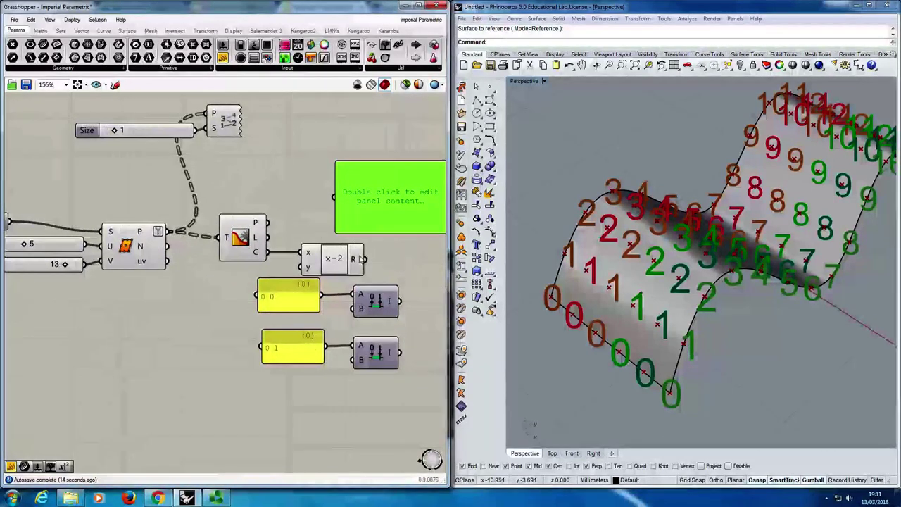
{"action": "left_click_drag", "start_coordinate": [363, 258], "coordinate": [336, 196]}
Set the U Count slider of the surface division to 8.
{"action": "right_click_drag", "start_coordinate": [129, 282], "coordinate": [138, 277]}
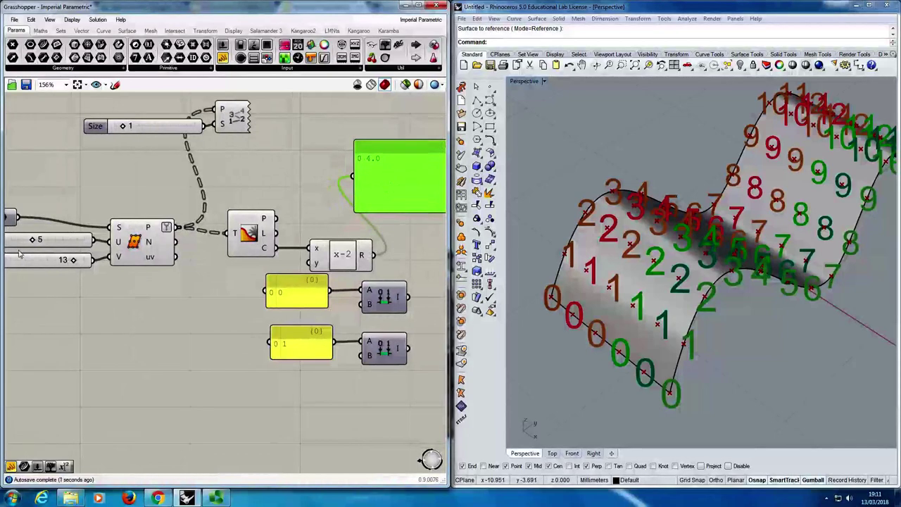
{"action": "right_click_drag", "start_coordinate": [19, 255], "coordinate": [26, 247]}
{"action": "left_click_drag", "start_coordinate": [39, 233], "coordinate": [85, 256]}
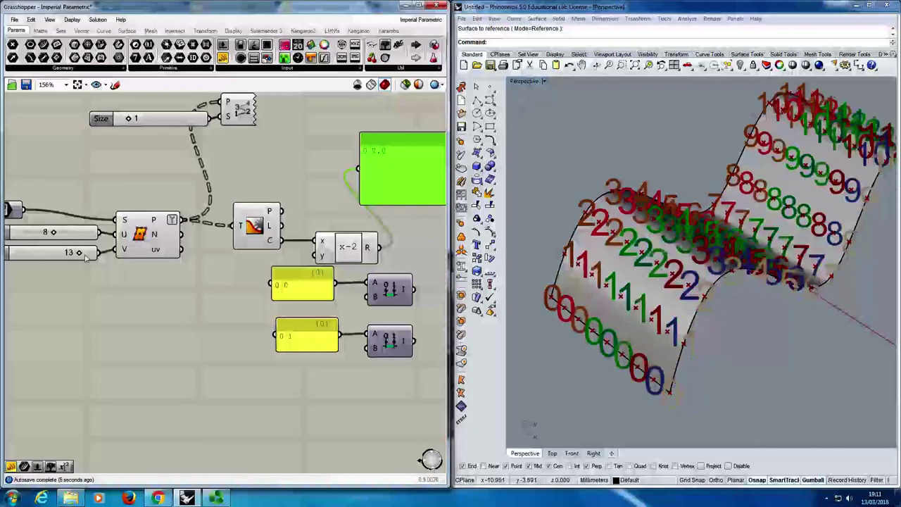
Connect the x-2 expression's R output to the upper Construct Domain's B input, and arrange that domain and the 0 panel around the expression.
{"action": "scroll", "coordinate": [306, 304], "scroll_direction": "down", "scroll_amount": 5}
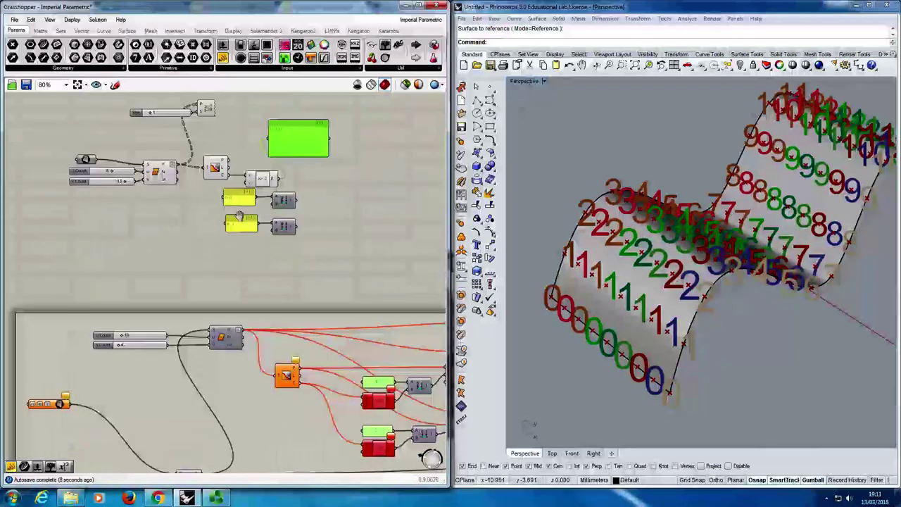
{"action": "scroll", "coordinate": [235, 224], "scroll_direction": "up", "scroll_amount": 4}
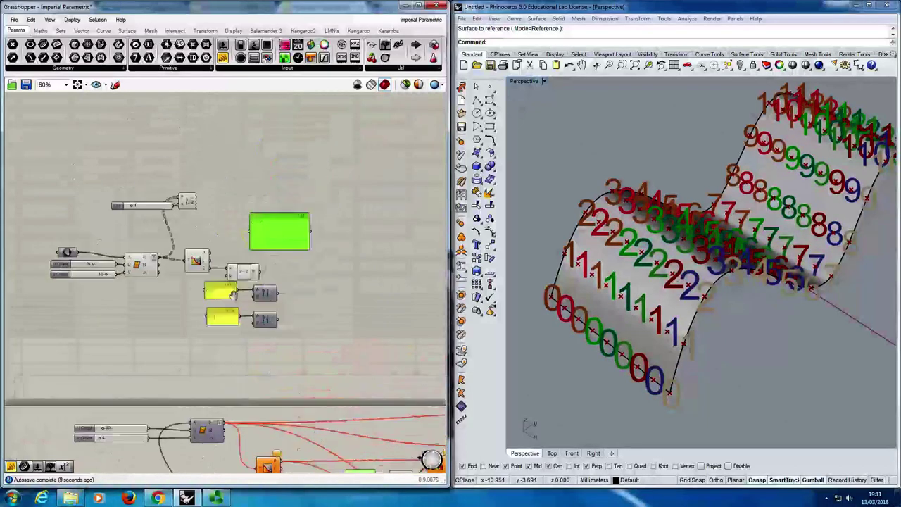
{"action": "scroll", "coordinate": [269, 259], "scroll_direction": "up", "scroll_amount": 3}
{"action": "left_click_drag", "start_coordinate": [317, 263], "coordinate": [307, 333]}
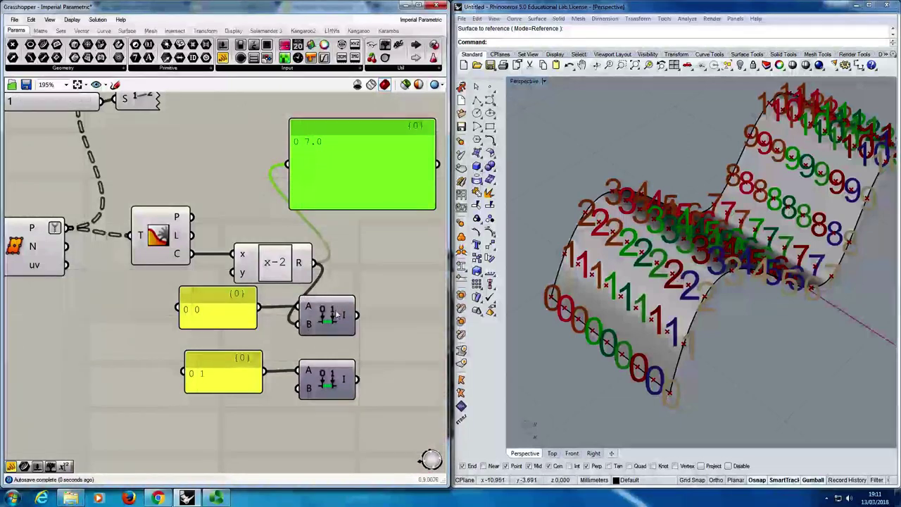
{"action": "left_click_drag", "start_coordinate": [232, 311], "coordinate": [292, 204]}
{"action": "left_click_drag", "start_coordinate": [336, 304], "coordinate": [380, 243]}
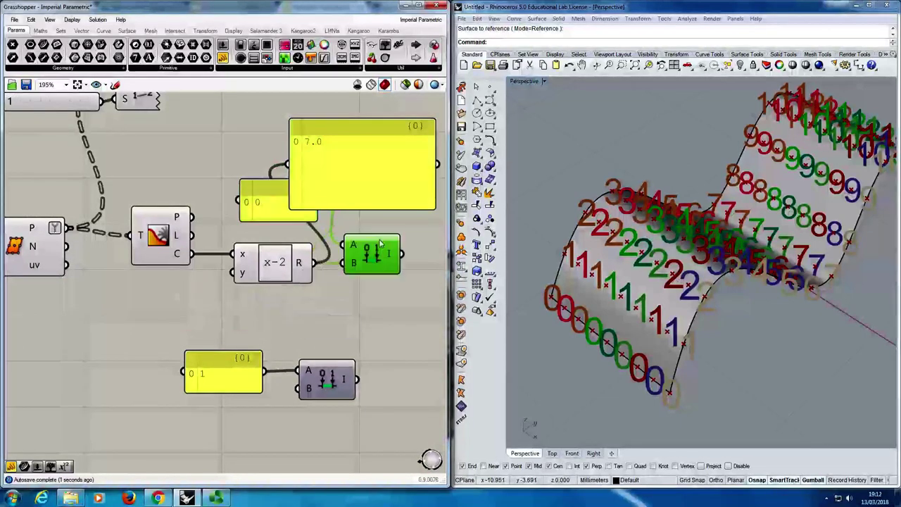
Delete the large panel fed by the x-2 expression and save the definition.
{"action": "left_click", "coordinate": [359, 161]}
{"action": "key", "text": "Delete"}
{"action": "scroll", "coordinate": [297, 180], "scroll_direction": "down", "scroll_amount": 2}
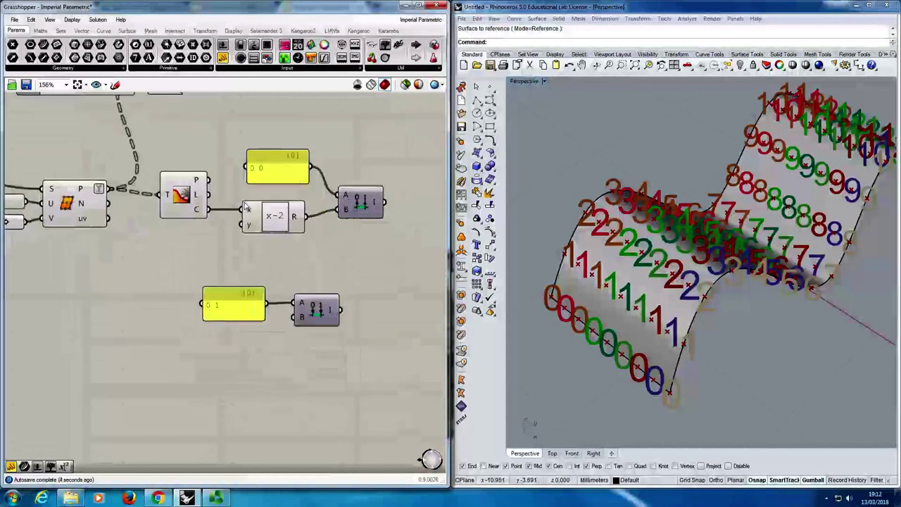
{"action": "key", "text": "ctrl+s"}
Duplicate the x-2 expression with its C wire below the 1 panel, and move the 1 panel up to make room.
{"action": "right_click_drag", "start_coordinate": [239, 226], "coordinate": [268, 233]}
{"action": "scroll", "coordinate": [279, 238], "scroll_direction": "down", "scroll_amount": 1}
{"action": "scroll", "coordinate": [280, 239], "scroll_direction": "up", "scroll_amount": 1}
{"action": "scroll", "coordinate": [285, 237], "scroll_direction": "down", "scroll_amount": 4}
{"action": "scroll", "coordinate": [280, 192], "scroll_direction": "up", "scroll_amount": 4}
{"action": "left_click", "coordinate": [278, 253]}
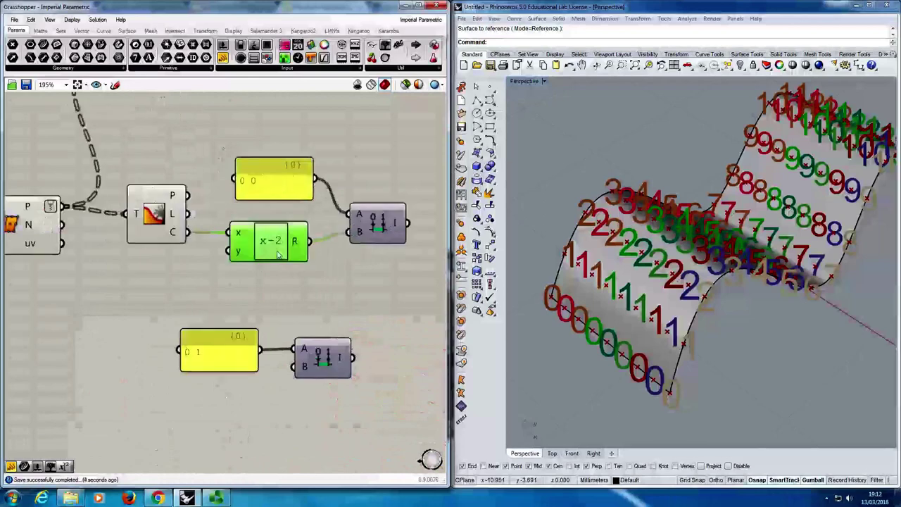
{"action": "left_click_drag", "start_coordinate": [280, 258], "coordinate": [261, 408], "text": "alt"}
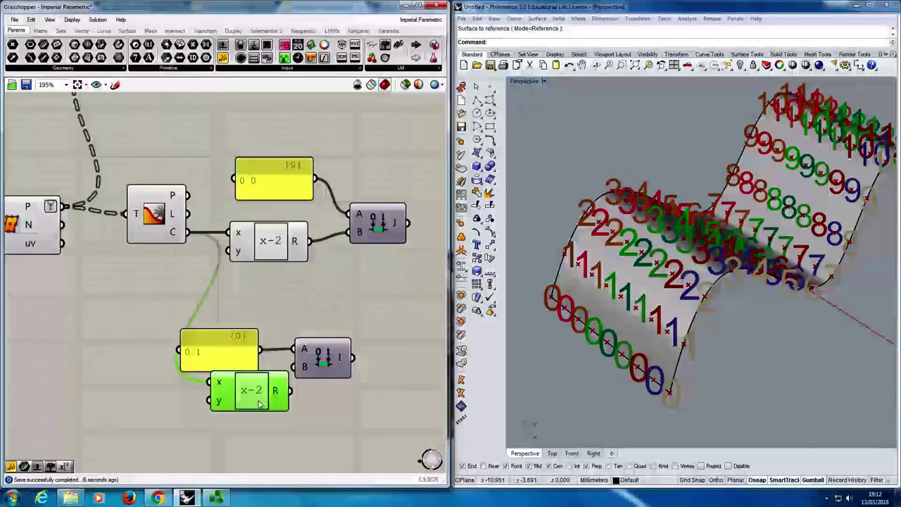
{"action": "left_click_drag", "start_coordinate": [221, 352], "coordinate": [231, 333]}
Set the duplicated expression's formula to x-1 and connect its R output to the lower Construct Domain's B input.
{"action": "double_click", "coordinate": [252, 389]}
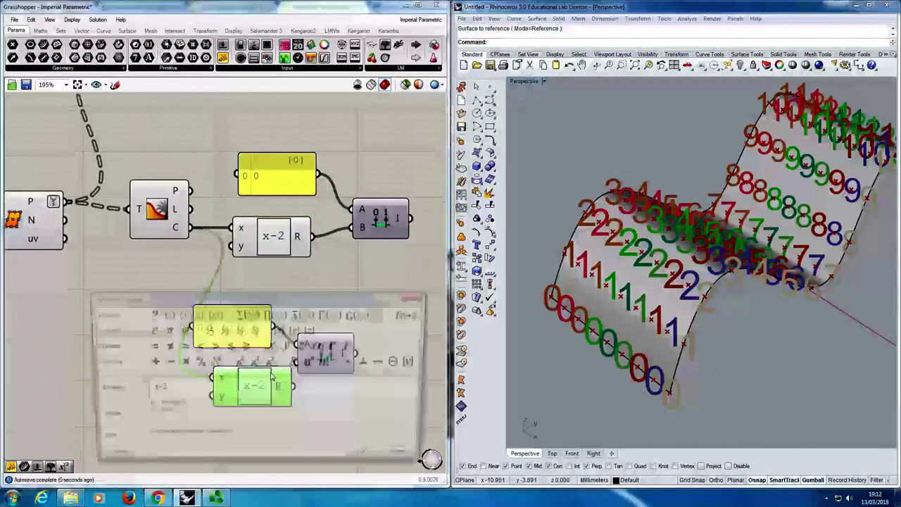
{"action": "left_click_drag", "start_coordinate": [153, 391], "coordinate": [178, 393]}
{"action": "left_click", "coordinate": [160, 392]}
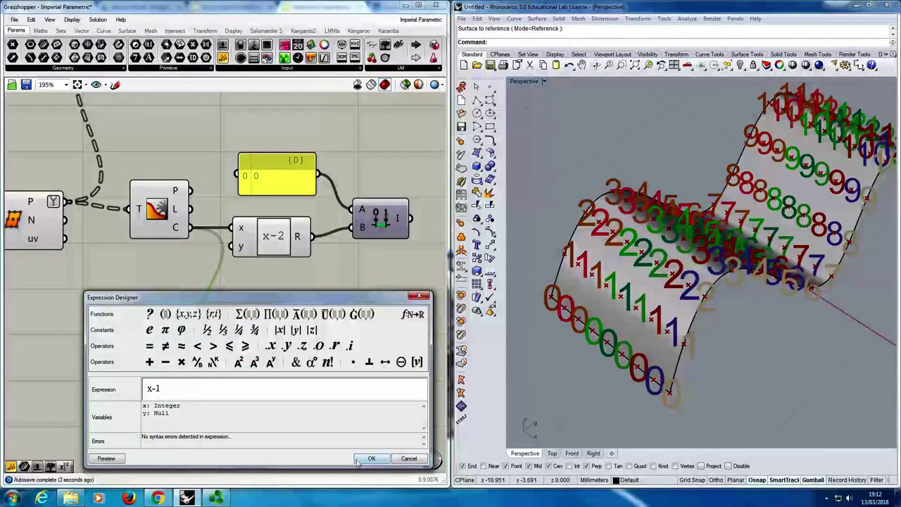
{"action": "left_click", "coordinate": [371, 458]}
{"action": "left_click_drag", "start_coordinate": [279, 383], "coordinate": [253, 370]}
{"action": "left_click", "coordinate": [334, 290]}
Tighten the spacing of the 0 panel, x-2 expression and upper Construct Domain, and move them down as a group.
{"action": "left_click_drag", "start_coordinate": [320, 281], "coordinate": [280, 187]}
{"action": "left_click_drag", "start_coordinate": [277, 179], "coordinate": [273, 190]}
{"action": "left_click", "coordinate": [286, 214]}
{"action": "left_click_drag", "start_coordinate": [289, 242], "coordinate": [291, 225]}
{"action": "left_click_drag", "start_coordinate": [378, 280], "coordinate": [281, 192]}
{"action": "left_click_drag", "start_coordinate": [280, 192], "coordinate": [279, 226]}
Move the 1 panel, x-1 expression and lower Construct Domain directly below the upper group, and save the definition.
{"action": "left_click_drag", "start_coordinate": [362, 400], "coordinate": [234, 321]}
{"action": "left_click_drag", "start_coordinate": [235, 327], "coordinate": [287, 313]}
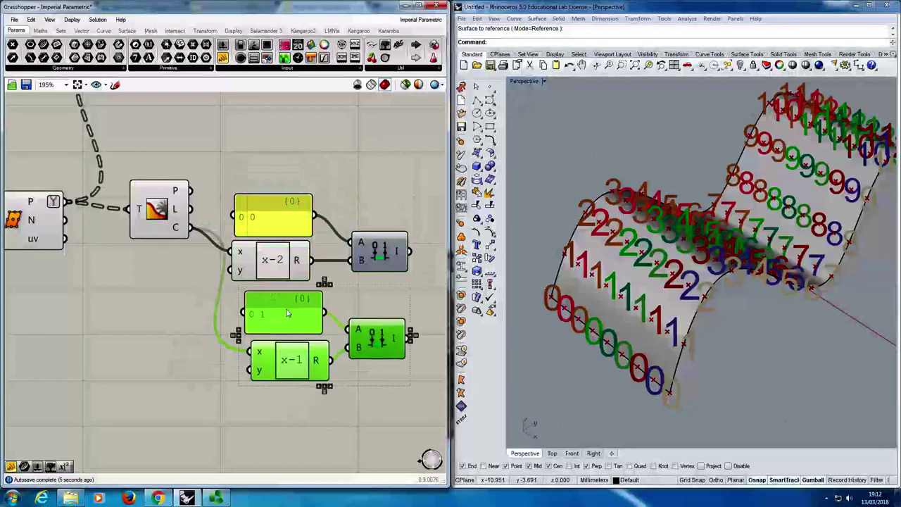
{"action": "left_click", "coordinate": [248, 425]}
{"action": "right_click_drag", "start_coordinate": [264, 425], "coordinate": [226, 431]}
{"action": "key", "text": "ctrl+s"}
{"action": "right_click_drag", "start_coordinate": [209, 392], "coordinate": [223, 415]}
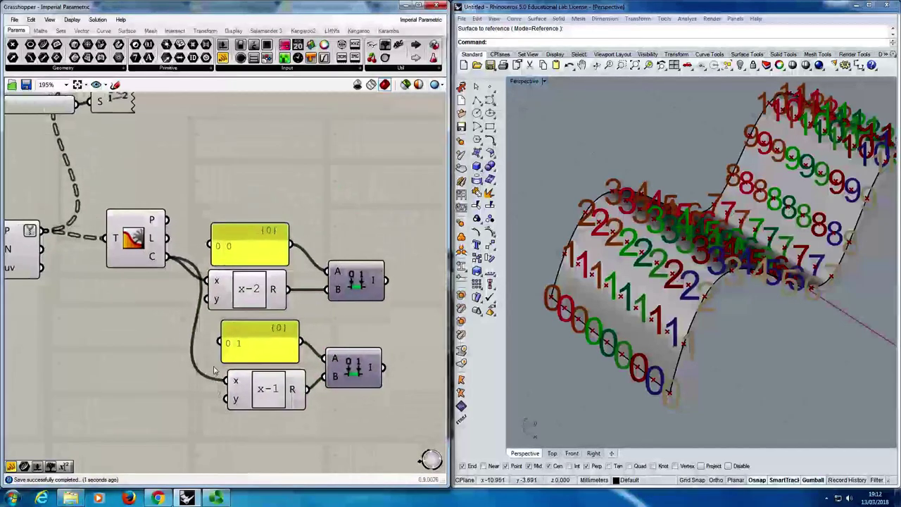
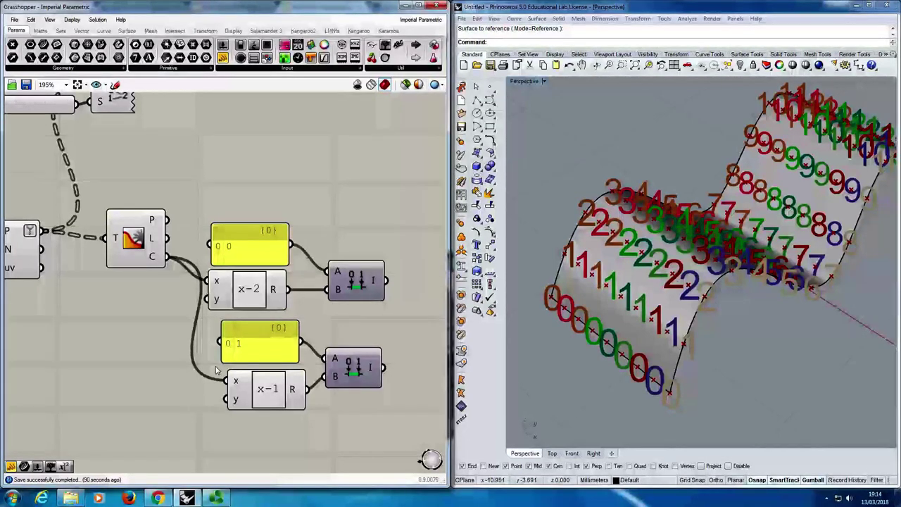
Move the x-2 expression slightly down, away from the 0 panel.
{"action": "mouse_move", "coordinate": [258, 294]}
{"action": "left_mouse_down"}
{"action": "mouse_move", "coordinate": [265, 292]}
{"action": "mouse_move", "coordinate": [256, 302]}
{"action": "left_mouse_up"}
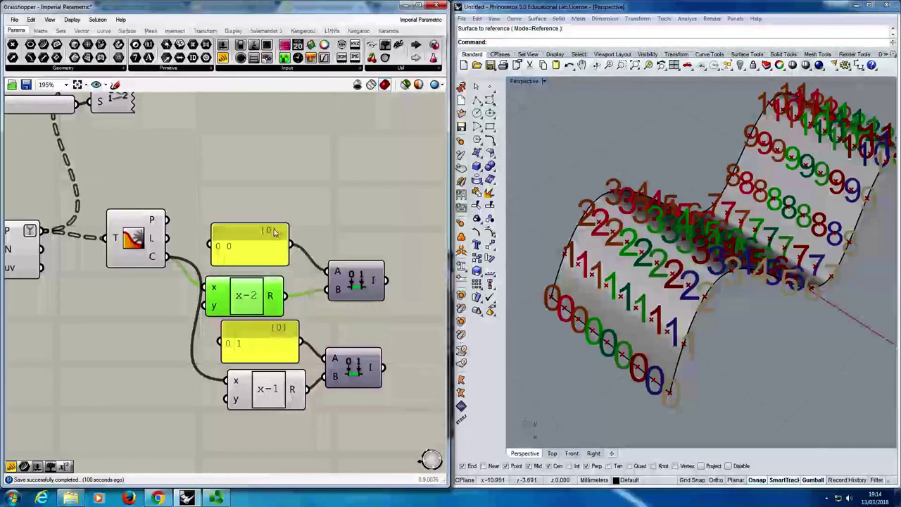
Delete the x-2 expression component and move the 0 panel and upper Construct Domain upward.
{"action": "left_click_drag", "start_coordinate": [276, 228], "coordinate": [290, 184]}
{"action": "left_click_drag", "start_coordinate": [246, 303], "coordinate": [252, 274]}
{"action": "key", "text": "Delete"}
{"action": "left_click_drag", "start_coordinate": [350, 290], "coordinate": [355, 269]}
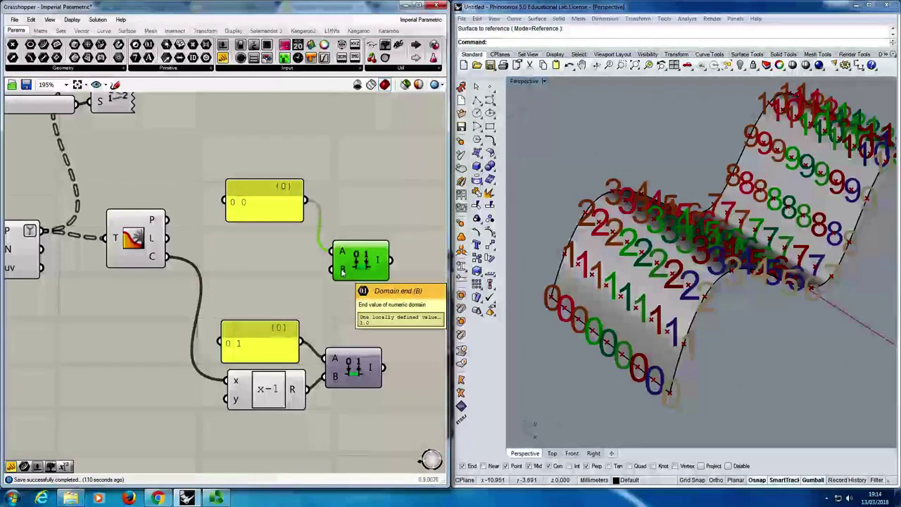
Set the upper Construct Domain's B input expression to x-2 and connect the Tree Statistics C output directly to it.
{"action": "right_click", "coordinate": [342, 271]}
{"action": "mouse_move", "coordinate": [375, 351]}
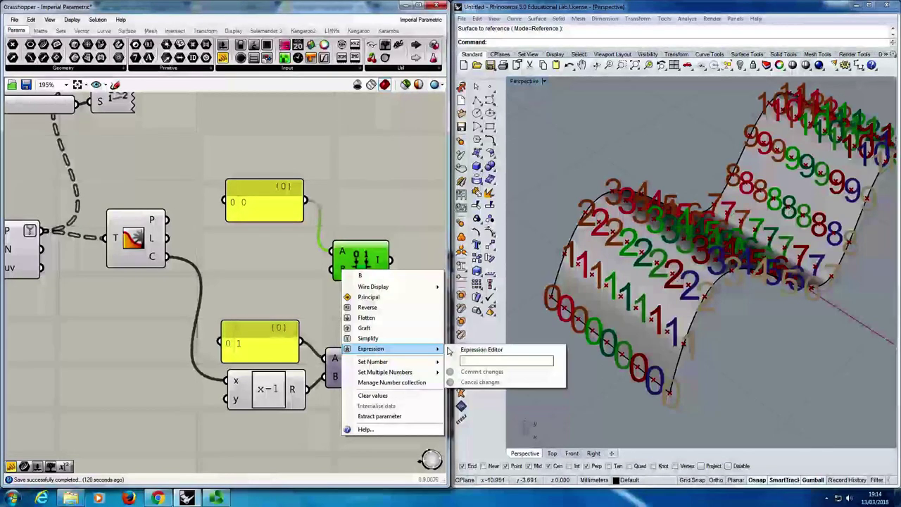
{"action": "type", "text": "x-"}
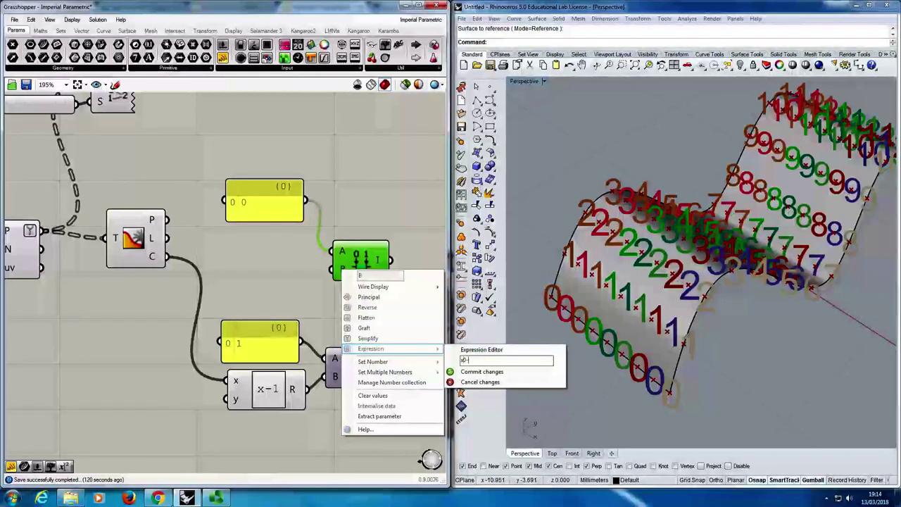
{"action": "type", "text": "2"}
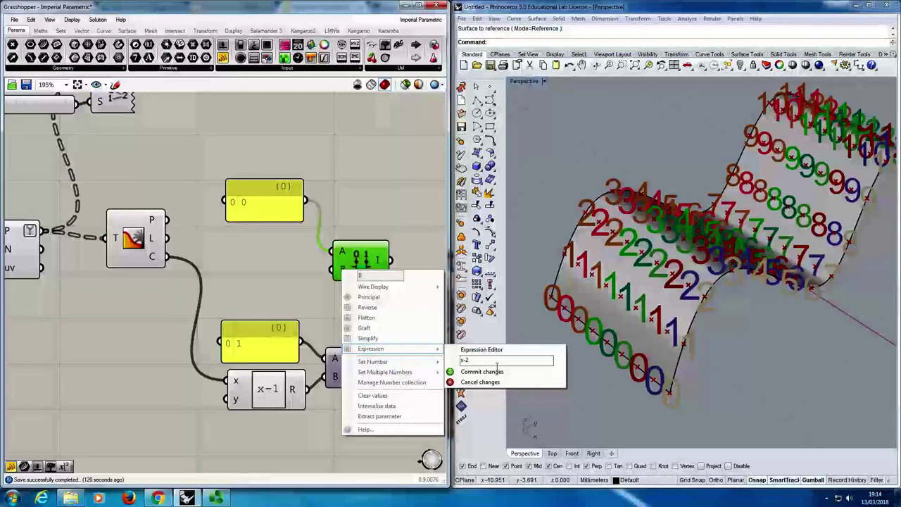
{"action": "left_click", "coordinate": [482, 371]}
{"action": "left_click_drag", "start_coordinate": [320, 270], "coordinate": [183, 264]}
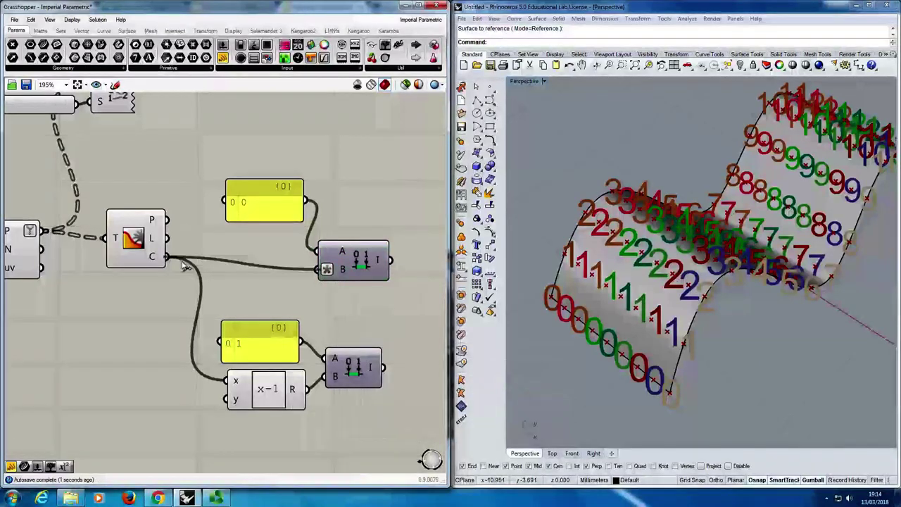
{"action": "left_click_drag", "start_coordinate": [367, 262], "coordinate": [363, 264]}
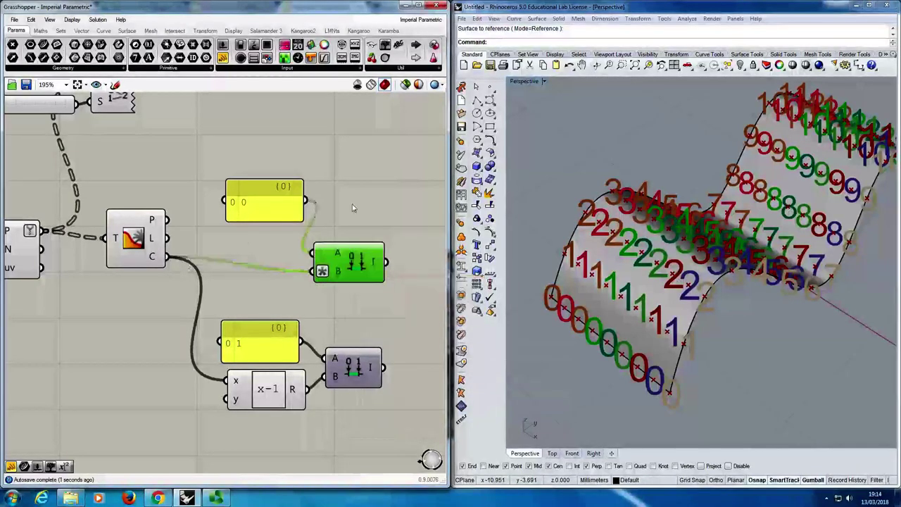
{"action": "left_click", "coordinate": [354, 207]}
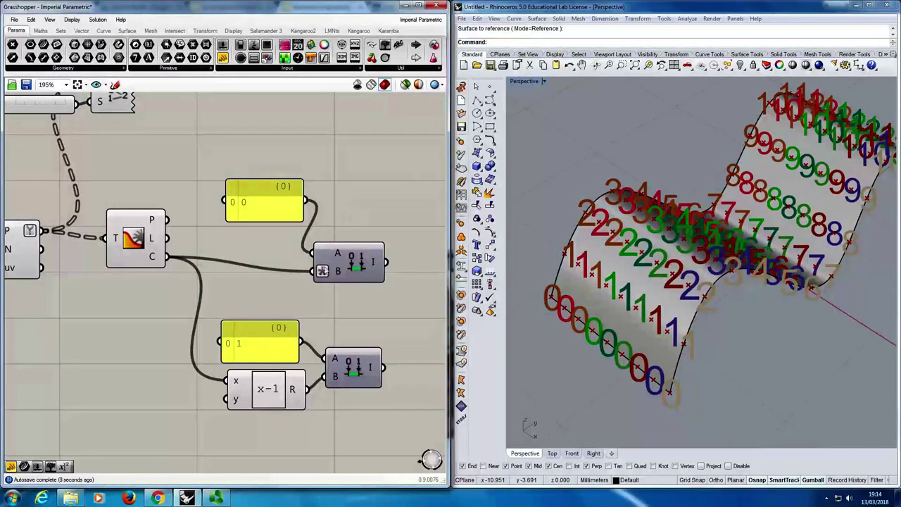
Check the expression stored on the upper Construct Domain's B input.
{"action": "right_click", "coordinate": [329, 272]}
{"action": "mouse_move", "coordinate": [401, 366]}
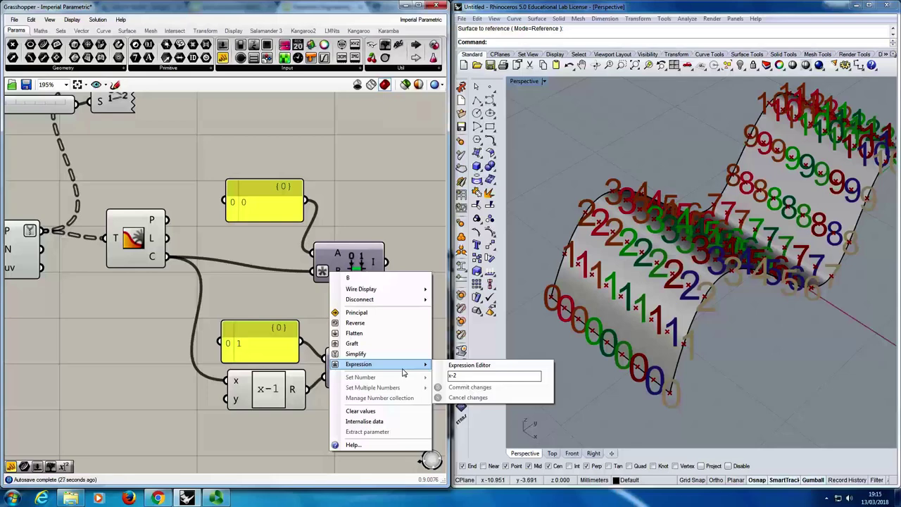
{"action": "left_click", "coordinate": [344, 216]}
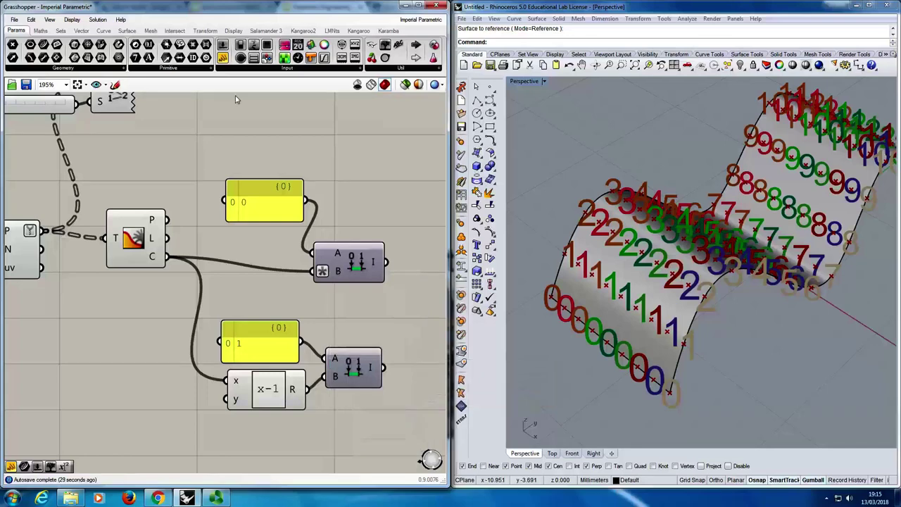
Move both Construct Domains, the 1 panel and the x-1 expression up into a compact layout, and save the definition.
{"action": "left_click_drag", "start_coordinate": [339, 265], "coordinate": [347, 223]}
{"action": "left_click_drag", "start_coordinate": [275, 359], "coordinate": [263, 318]}
{"action": "left_click_drag", "start_coordinate": [331, 385], "coordinate": [320, 341]}
{"action": "left_click_drag", "start_coordinate": [296, 397], "coordinate": [272, 361]}
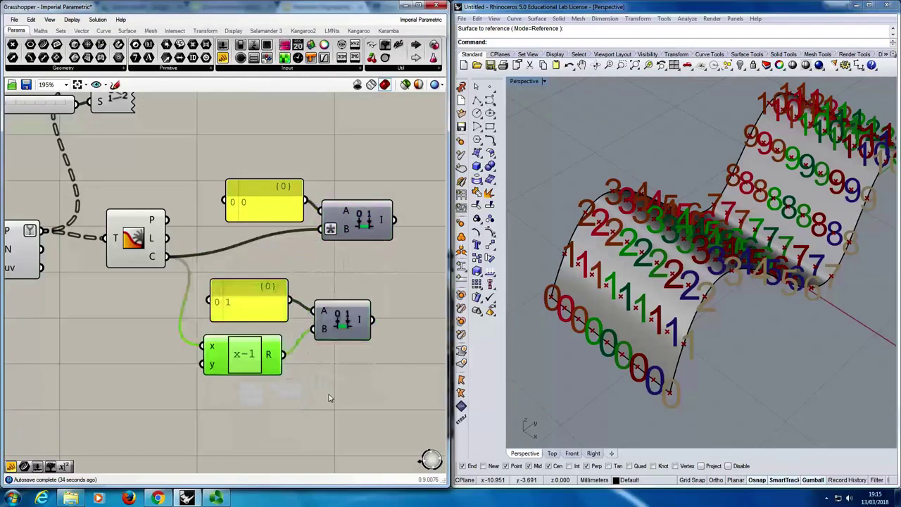
{"action": "left_click", "coordinate": [330, 398]}
{"action": "right_click_drag", "start_coordinate": [347, 402], "coordinate": [357, 407]}
{"action": "key", "text": "ctrl+s"}
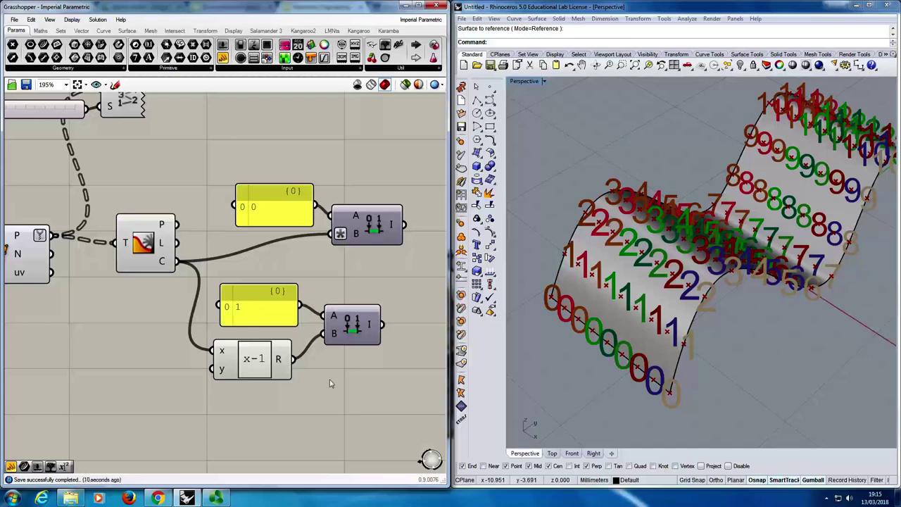
Examine the reference definition below the working components, around its Tree Statistics and Construct Domain parts.
{"action": "left_click", "coordinate": [292, 221]}
{"action": "left_click_drag", "start_coordinate": [358, 356], "coordinate": [238, 224]}
{"action": "right_click_drag", "start_coordinate": [236, 224], "coordinate": [236, 205]}
{"action": "left_click", "coordinate": [240, 256]}
{"action": "key", "text": "ctrl+s"}
{"action": "scroll", "coordinate": [239, 261], "scroll_direction": "down", "scroll_amount": 7}
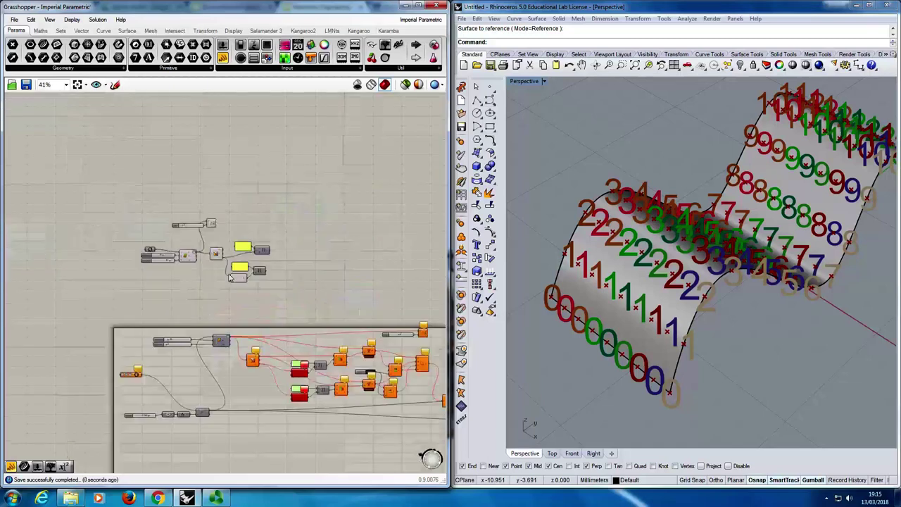
{"action": "scroll", "coordinate": [237, 336], "scroll_direction": "up", "scroll_amount": 2}
{"action": "scroll", "coordinate": [238, 336], "scroll_direction": "up", "scroll_amount": 3}
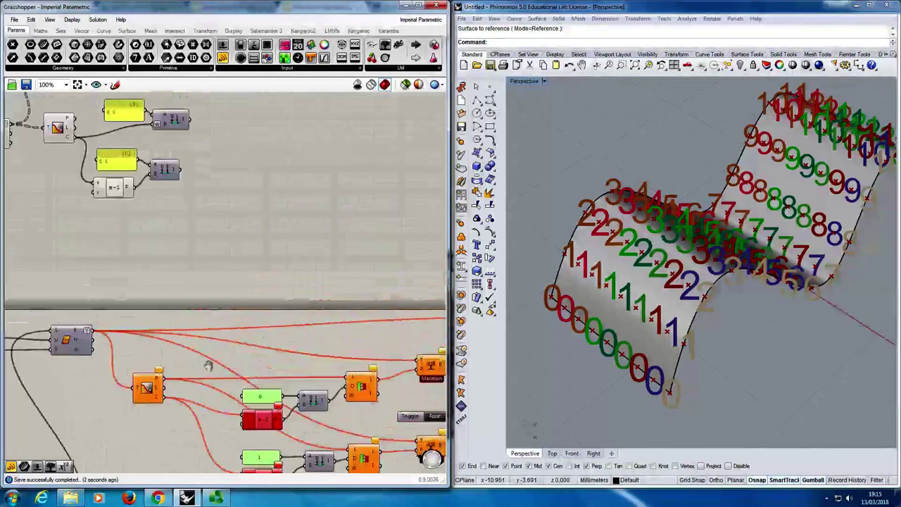
{"action": "right_click_drag", "start_coordinate": [208, 365], "coordinate": [291, 425]}
{"action": "scroll", "coordinate": [155, 154], "scroll_direction": "up", "scroll_amount": 3}
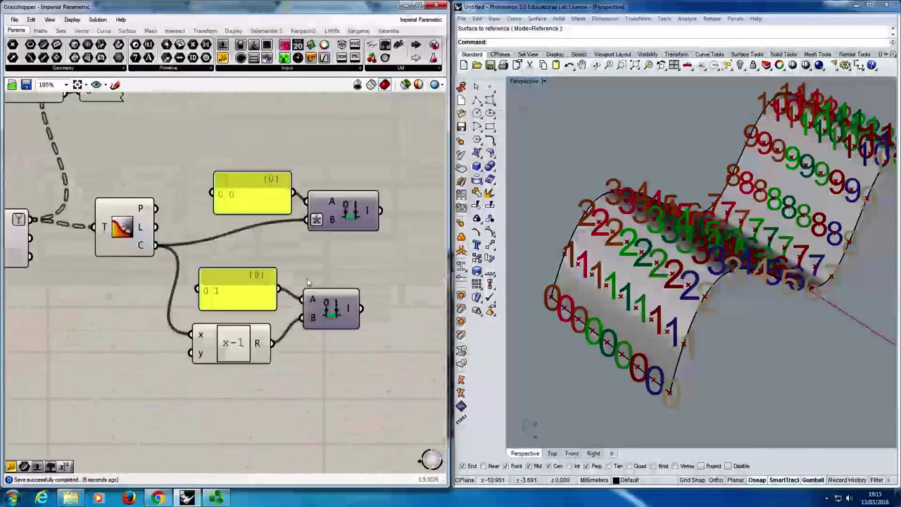
Move the 0 panel and upper Construct Domain together slightly down, closer to the lower group.
{"action": "left_click_drag", "start_coordinate": [338, 262], "coordinate": [250, 176]}
{"action": "left_click_drag", "start_coordinate": [270, 202], "coordinate": [270, 218]}
{"action": "left_click", "coordinate": [287, 257]}
{"action": "scroll", "coordinate": [287, 261], "scroll_direction": "down", "scroll_amount": 2}
{"action": "right_click_drag", "start_coordinate": [275, 250], "coordinate": [296, 256]}
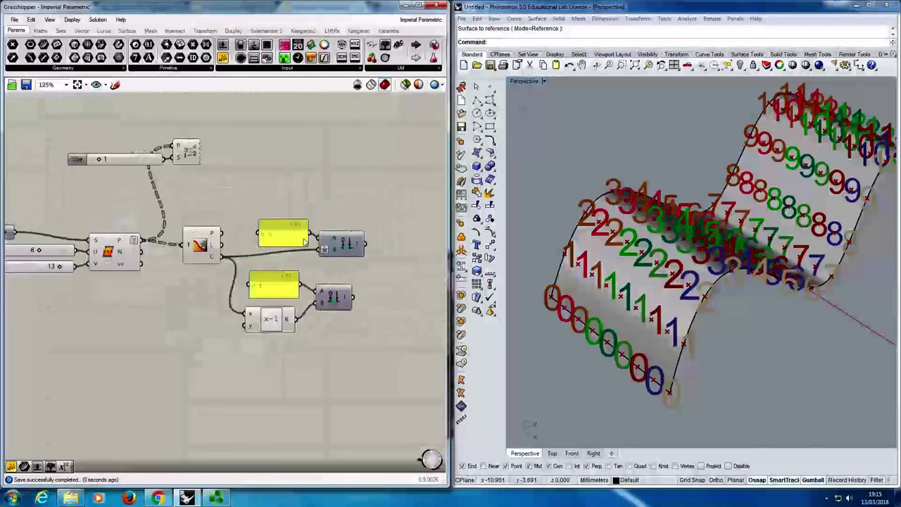
{"action": "double_click", "coordinate": [354, 182]}
{"action": "type", "text": "tre"}
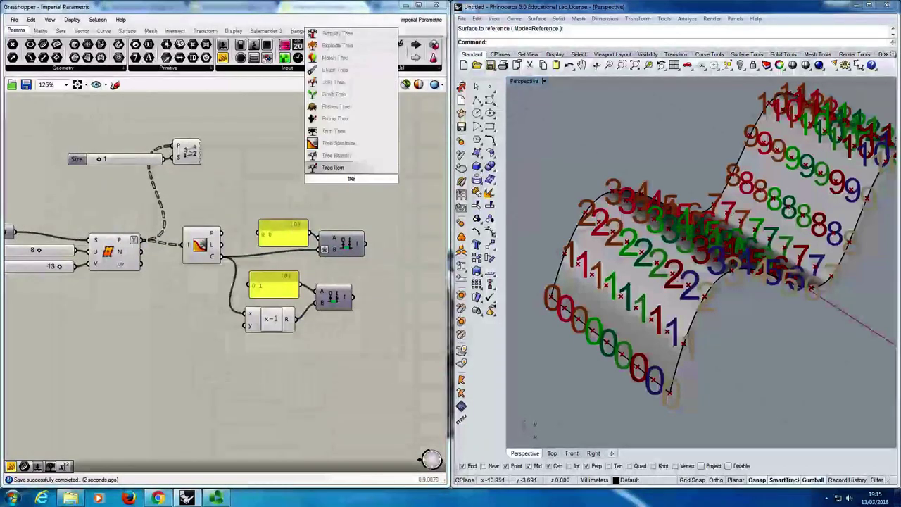
{"action": "type", "text": "e main"}
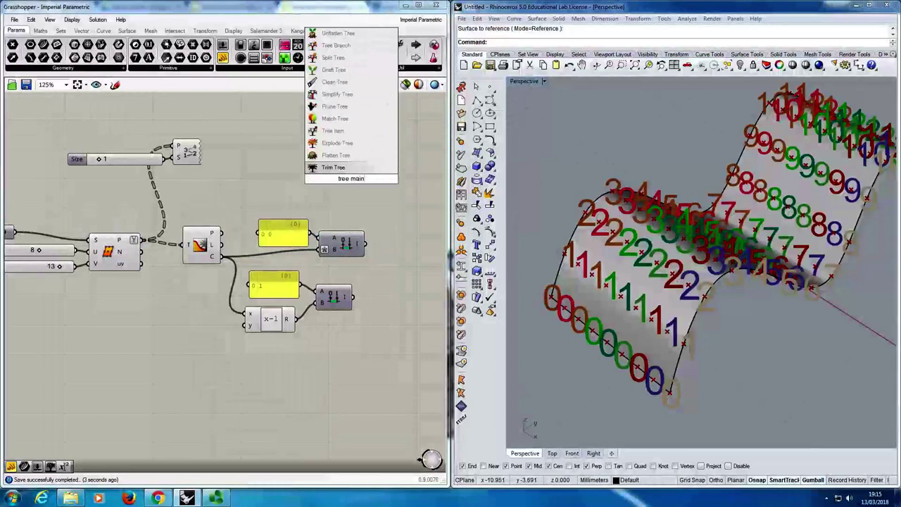
{"action": "type", "text": "tain"}
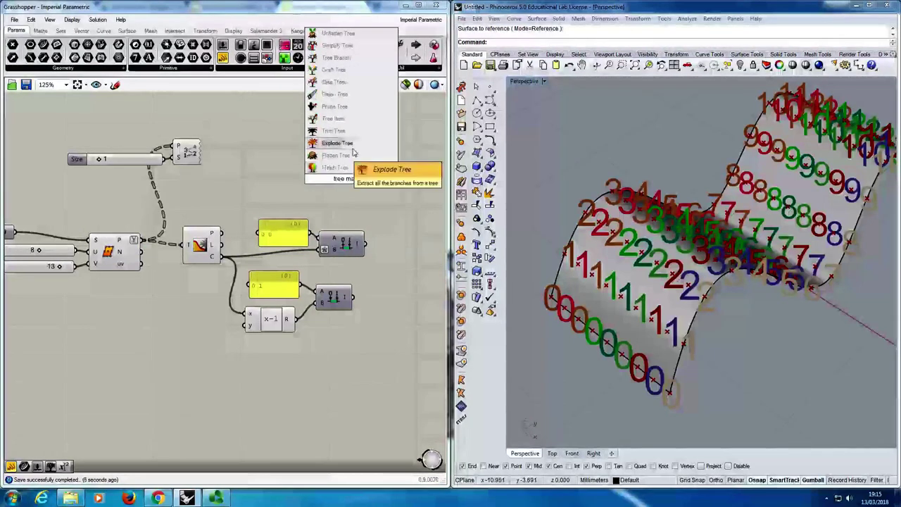
{"action": "right_click_drag", "start_coordinate": [378, 209], "coordinate": [379, 209]}
Copy the Tree Branch component from the reference definition and place the copy beyond the upper Construct Domain.
{"action": "scroll", "coordinate": [203, 141], "scroll_direction": "down", "scroll_amount": 4}
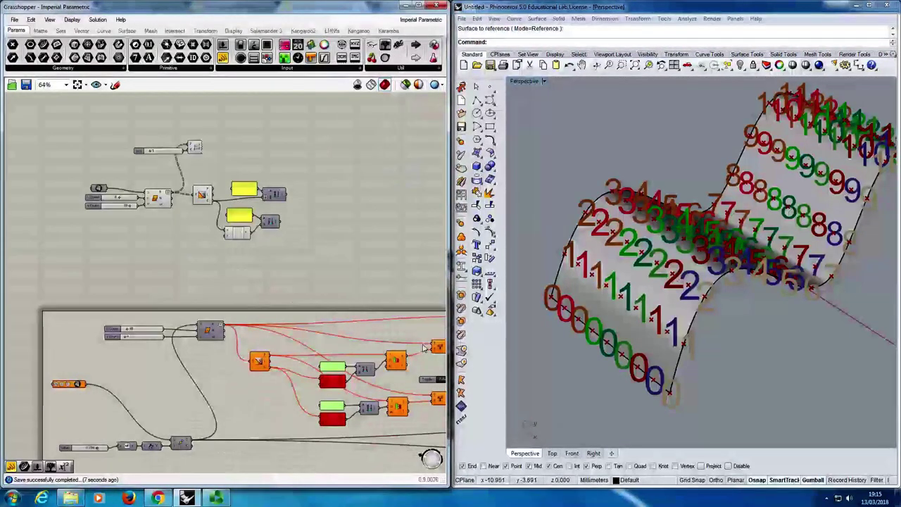
{"action": "left_click_drag", "start_coordinate": [432, 344], "coordinate": [444, 318]}
{"action": "key", "text": "ctrl+c"}
{"action": "key", "text": "ctrl+v"}
{"action": "left_click_drag", "start_coordinate": [438, 349], "coordinate": [329, 186]}
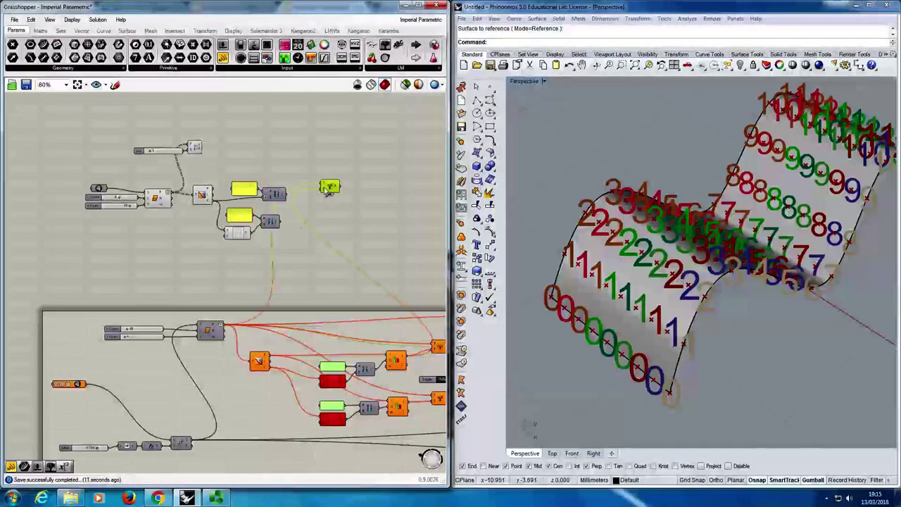
Disconnect the copied Tree Branch's wires coming from the reference definition.
{"action": "scroll", "coordinate": [330, 186], "scroll_direction": "up", "scroll_amount": 4}
{"action": "scroll", "coordinate": [290, 291], "scroll_direction": "down", "scroll_amount": 4}
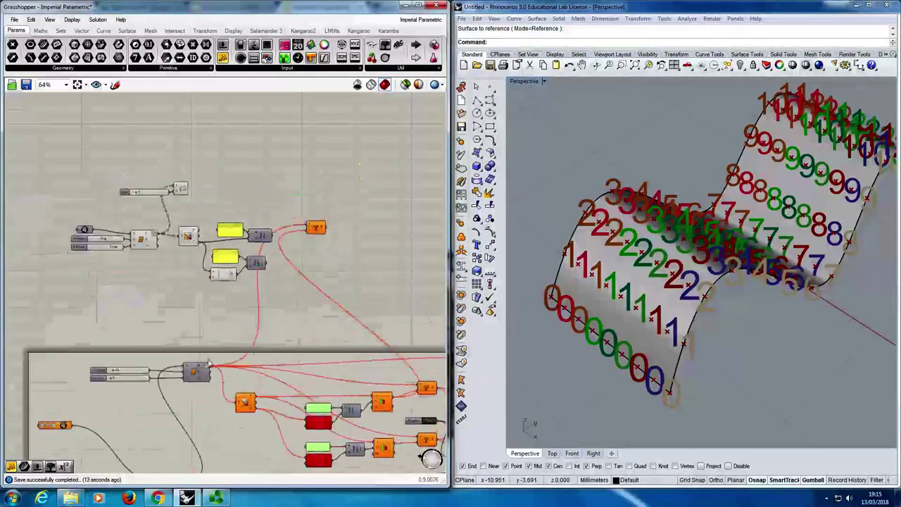
{"action": "left_click_drag", "start_coordinate": [392, 398], "coordinate": [307, 231], "text": "ctrl"}
Locate where the Tree Branch component sits in the component palette.
{"action": "scroll", "coordinate": [300, 236], "scroll_direction": "up", "scroll_amount": 4}
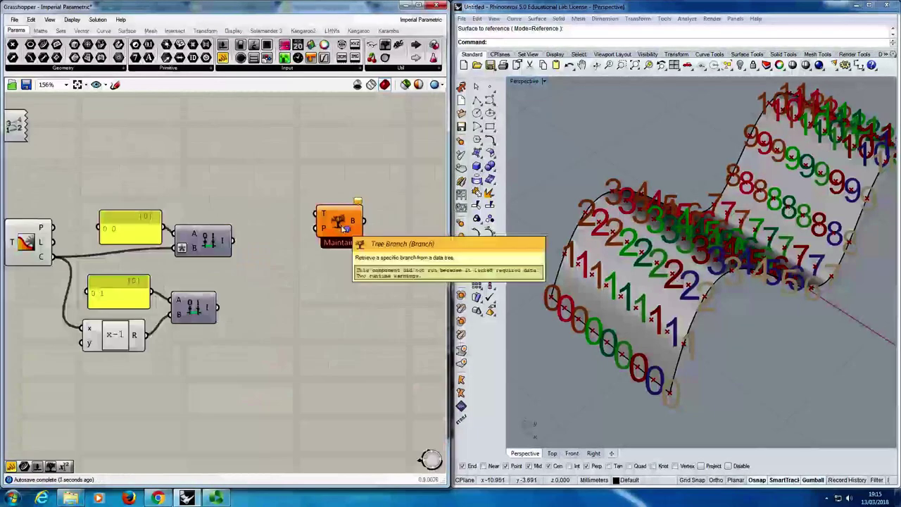
{"action": "left_click", "coordinate": [335, 227], "text": "ctrl+alt"}
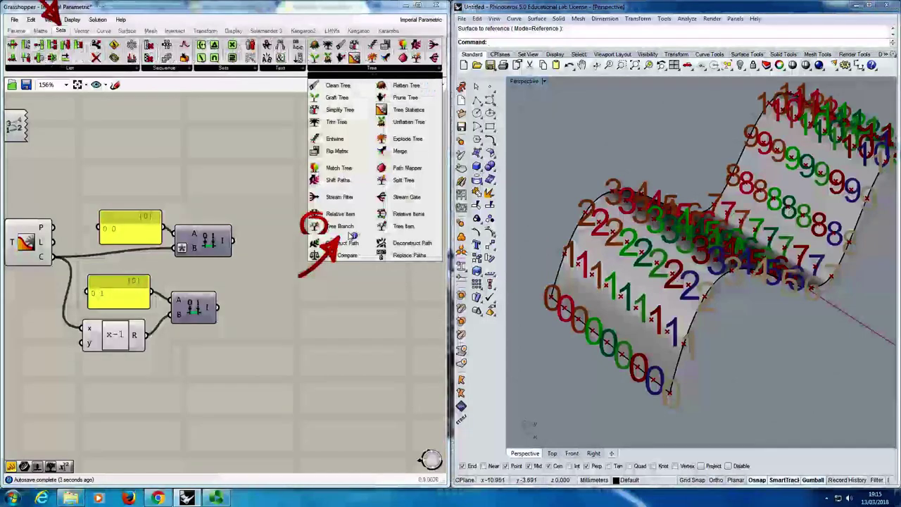
{"action": "right_click_drag", "start_coordinate": [243, 180], "coordinate": [356, 178]}
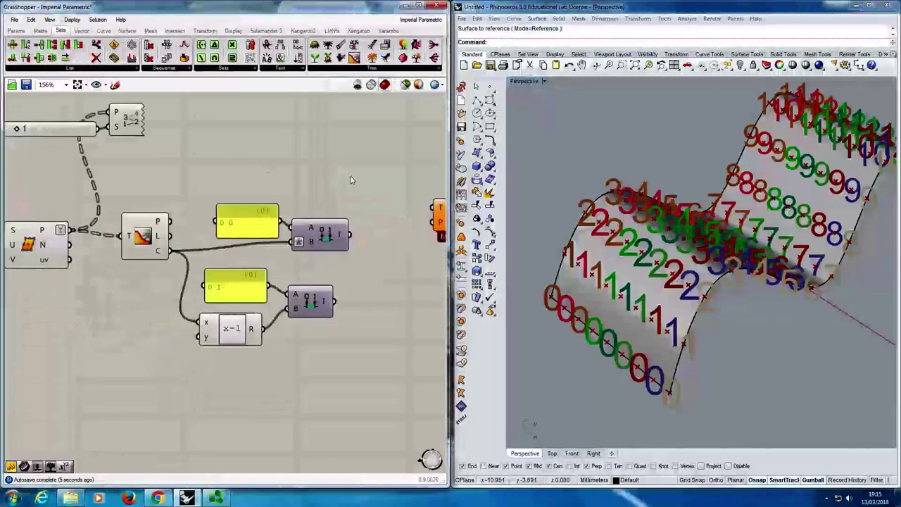
Align the x-1 expression directly beneath the 1 panel and save the definition.
{"action": "scroll", "coordinate": [351, 175], "scroll_direction": "up", "scroll_amount": 2}
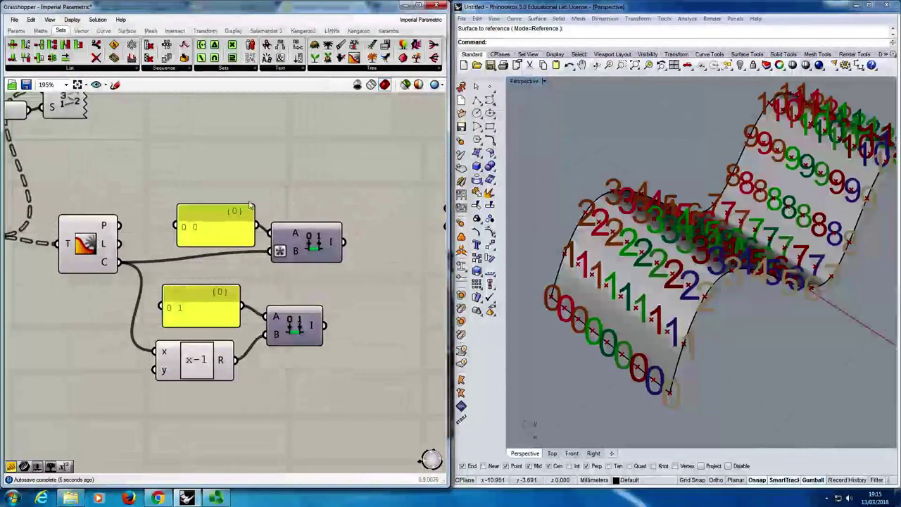
{"action": "mouse_move", "coordinate": [250, 202]}
{"action": "right_mouse_down"}
{"action": "mouse_move", "coordinate": [252, 194]}
{"action": "mouse_move", "coordinate": [267, 199]}
{"action": "right_mouse_up"}
{"action": "key", "text": "ctrl+s"}
{"action": "left_click_drag", "start_coordinate": [180, 351], "coordinate": [187, 344]}
{"action": "left_click", "coordinate": [256, 362]}
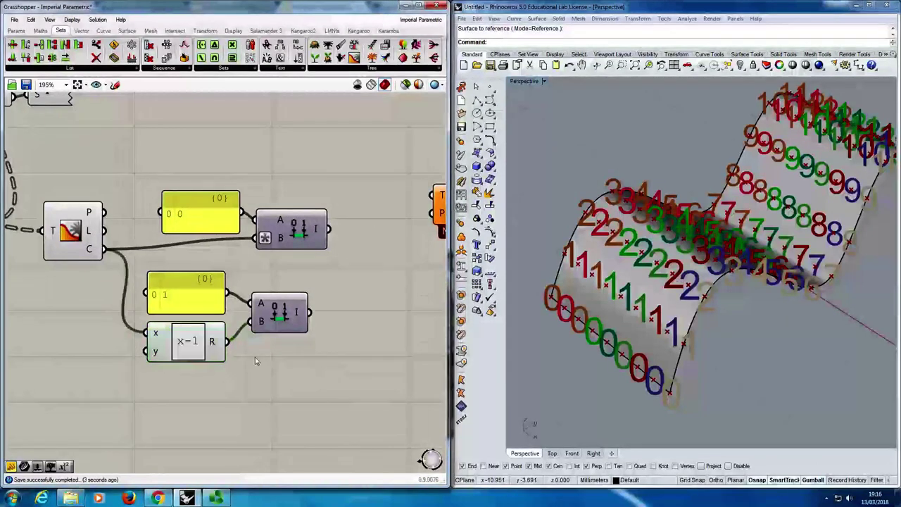
{"action": "right_click_drag", "start_coordinate": [266, 359], "coordinate": [272, 361]}
{"action": "key", "text": "ctrl+s"}
{"action": "right_click_drag", "start_coordinate": [344, 331], "coordinate": [349, 352]}
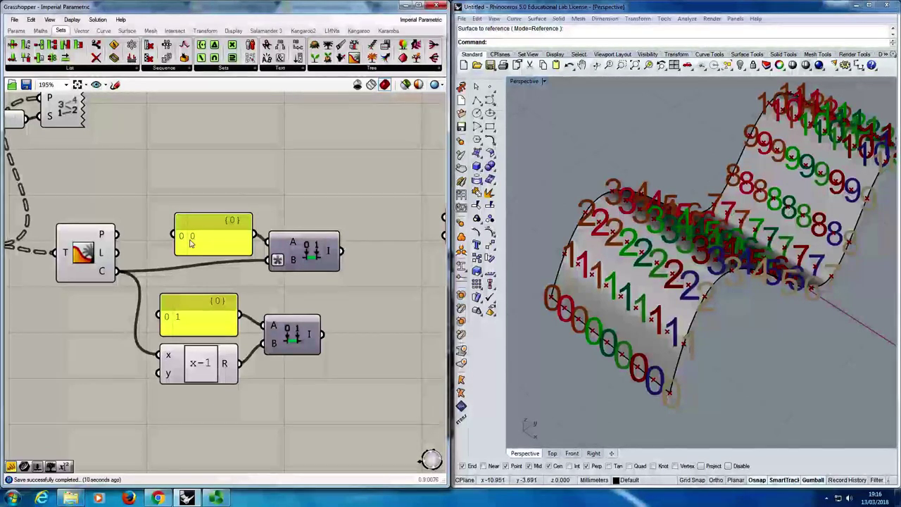
Shift the 0 panel and upper Construct Domain slightly to align them above the 1 panel and lower Construct Domain.
{"action": "left_click_drag", "start_coordinate": [211, 224], "coordinate": [202, 218]}
{"action": "left_click", "coordinate": [307, 245]}
{"action": "left_click_drag", "start_coordinate": [307, 245], "coordinate": [303, 245]}
{"action": "left_click", "coordinate": [314, 228]}
Read both Construct Domains' I outputs in temporary panels, one per component, and remove the panels.
{"action": "right_click_drag", "start_coordinate": [314, 230], "coordinate": [285, 222]}
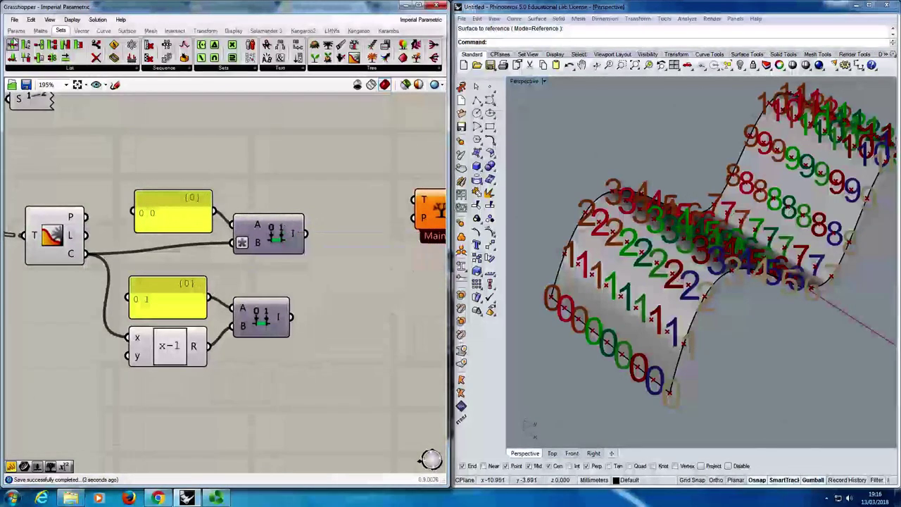
{"action": "left_click", "coordinate": [16, 30]}
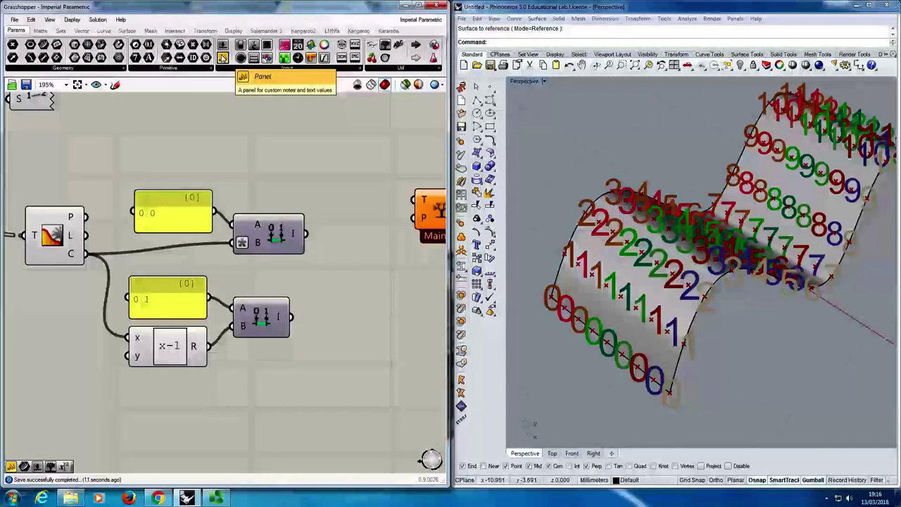
{"action": "left_click_drag", "start_coordinate": [222, 57], "coordinate": [365, 173]}
{"action": "left_click_drag", "start_coordinate": [306, 233], "coordinate": [286, 167]}
{"action": "left_click_drag", "start_coordinate": [344, 183], "coordinate": [360, 320]}
{"action": "key", "text": "ctrl+c"}
{"action": "key", "text": "ctrl+v"}
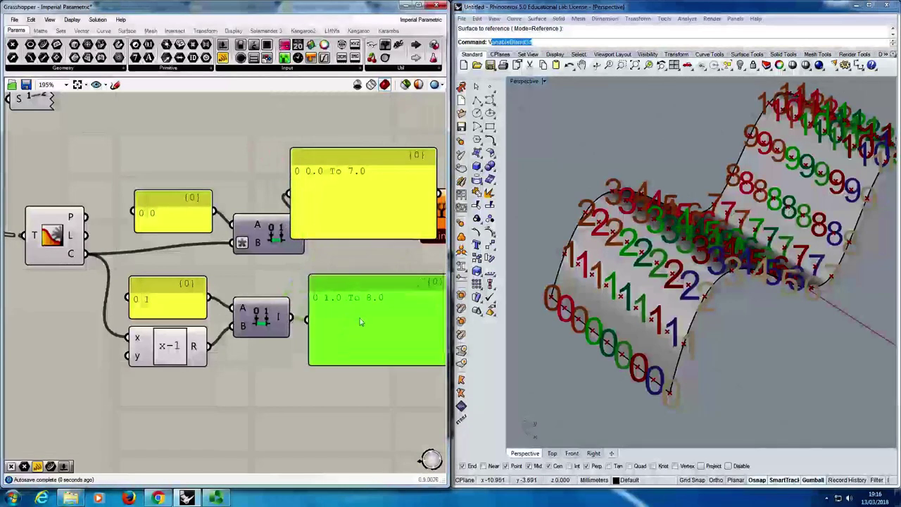
{"action": "left_click_drag", "start_coordinate": [353, 403], "coordinate": [342, 217]}
Examine the U Count and V Count sliders and follow the divided surface's data through Tree Statistics to the domains.
{"action": "right_click_drag", "start_coordinate": [325, 284], "coordinate": [347, 285]}
{"action": "scroll", "coordinate": [348, 284], "scroll_direction": "down", "scroll_amount": 1}
{"action": "right_click_drag", "start_coordinate": [206, 303], "coordinate": [398, 309]}
{"action": "scroll", "coordinate": [398, 309], "scroll_direction": "down", "scroll_amount": 1}
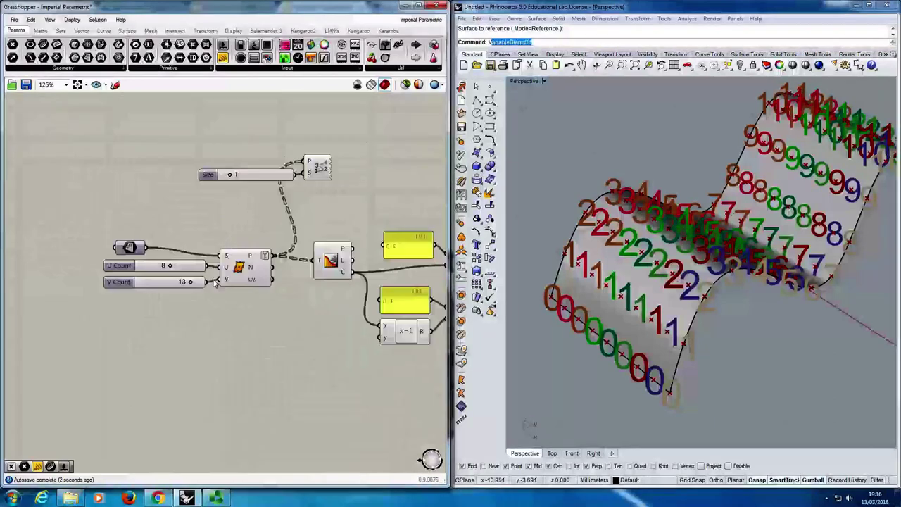
{"action": "scroll", "coordinate": [184, 286], "scroll_direction": "up", "scroll_amount": 1}
{"action": "right_click_drag", "start_coordinate": [305, 292], "coordinate": [237, 291]}
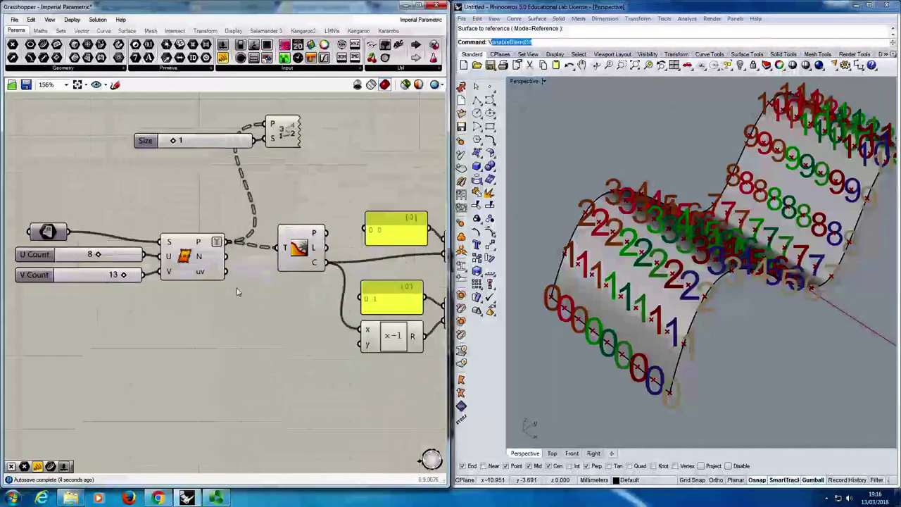
{"action": "right_click_drag", "start_coordinate": [365, 289], "coordinate": [131, 287]}
{"action": "right_click_drag", "start_coordinate": [308, 284], "coordinate": [292, 285]}
Look up Tree Branch again among the tree components of the Sets category.
{"action": "left_click_drag", "start_coordinate": [364, 237], "coordinate": [350, 226]}
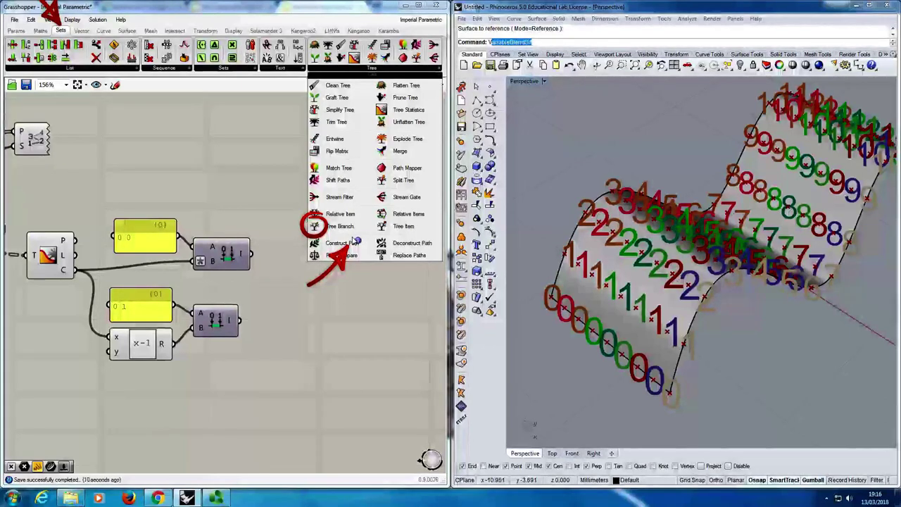
{"action": "left_click", "coordinate": [355, 241]}
{"action": "right_click_drag", "start_coordinate": [209, 211], "coordinate": [333, 208]}
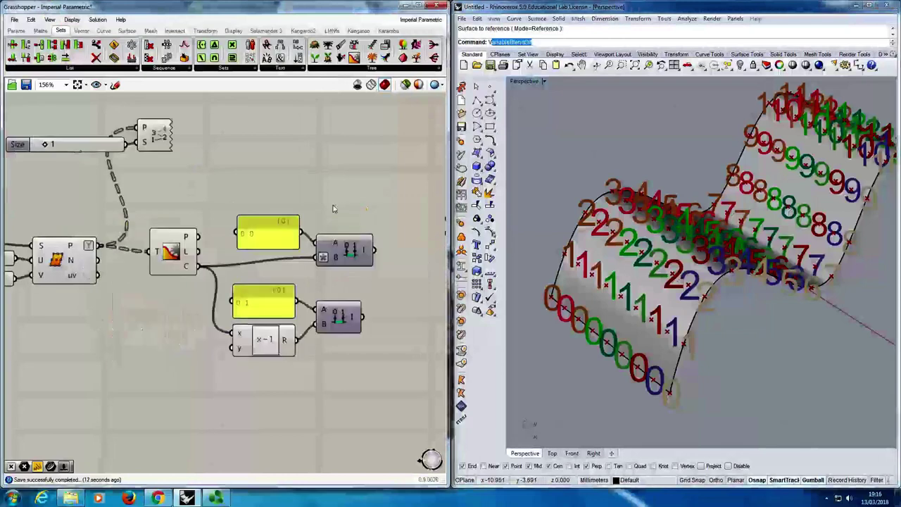
{"action": "scroll", "coordinate": [334, 209], "scroll_direction": "down", "scroll_amount": 1}
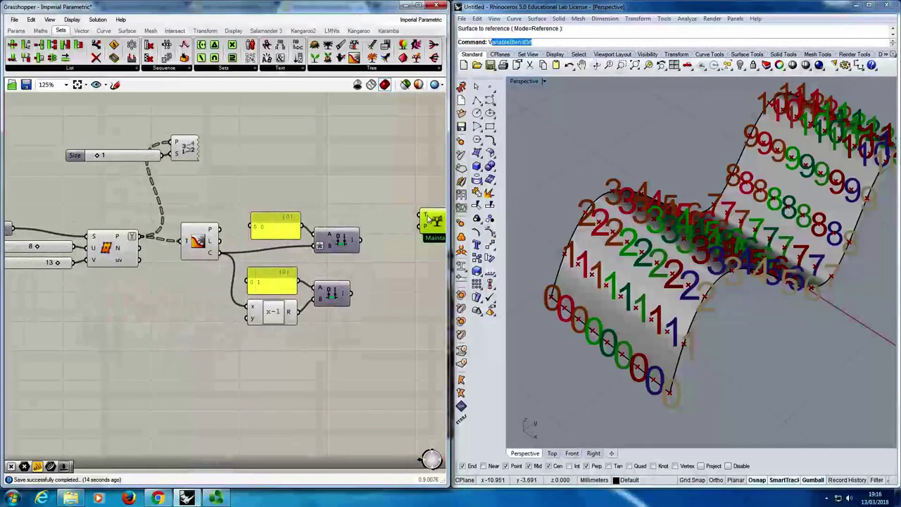
Place a Tree Branch, feed T with the divided surface's points and P with the upper Construct Domain's output, and save the definition.
{"action": "left_click_drag", "start_coordinate": [429, 220], "coordinate": [393, 198]}
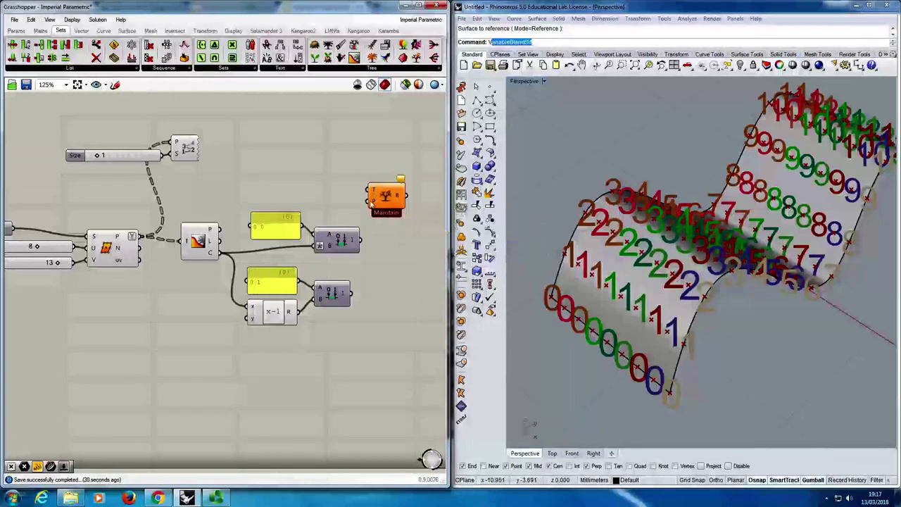
{"action": "left_click_drag", "start_coordinate": [368, 202], "coordinate": [372, 245]}
{"action": "right_click_drag", "start_coordinate": [351, 248], "coordinate": [347, 230]}
{"action": "left_click_drag", "start_coordinate": [196, 226], "coordinate": [197, 191]}
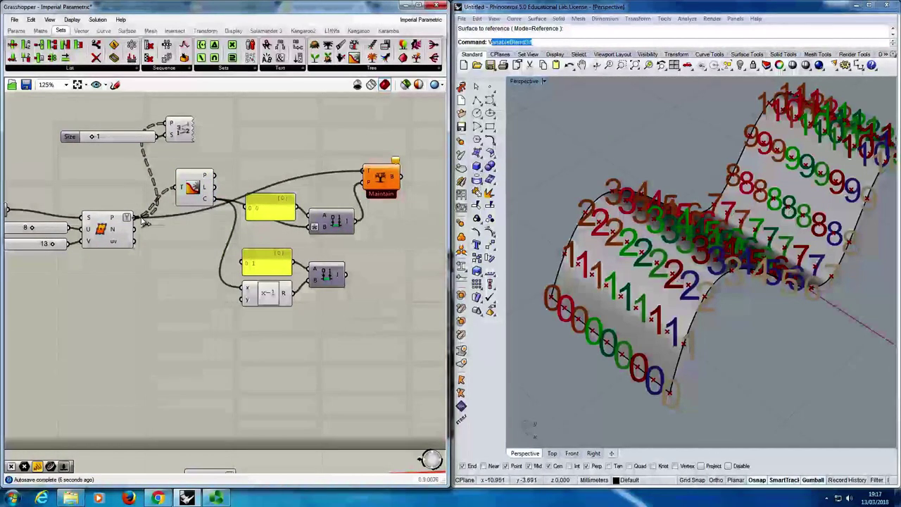
{"action": "right_click_drag", "start_coordinate": [234, 243], "coordinate": [244, 277]}
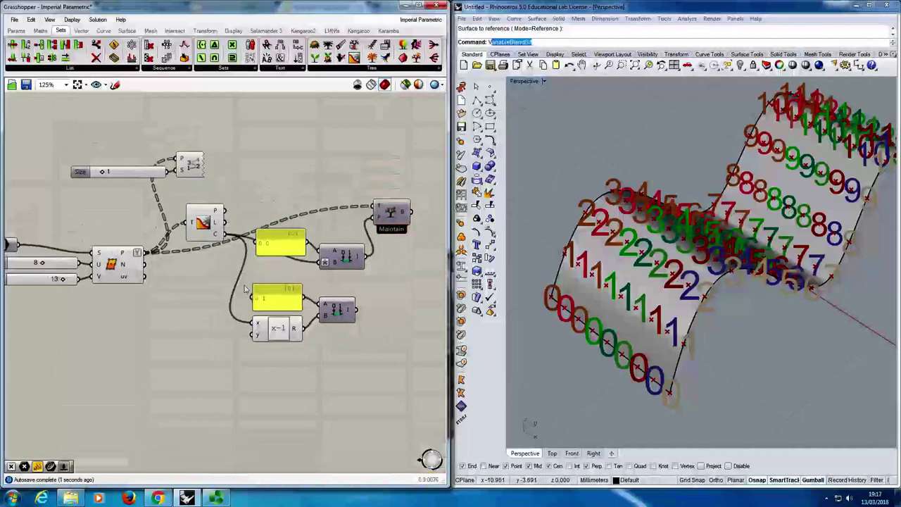
{"action": "key", "text": "ctrl+s"}
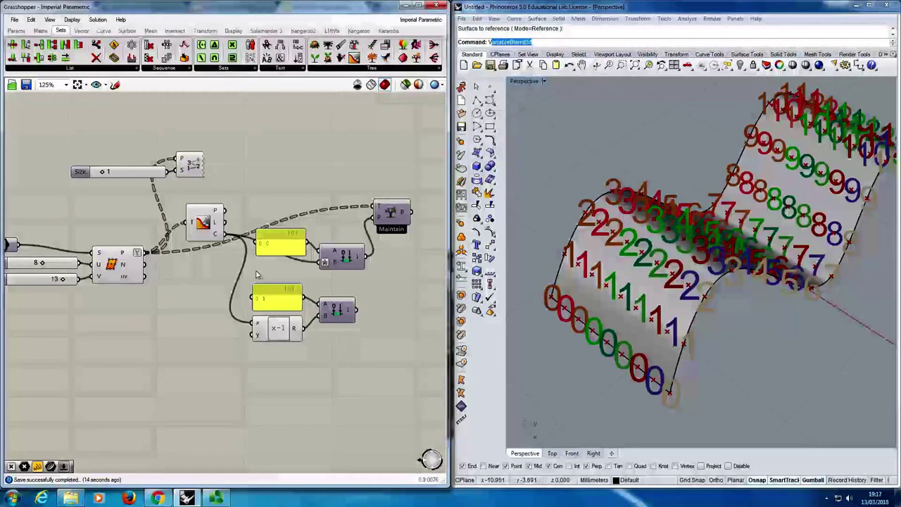
Duplicate the Tree Branch below the original and feed the copy's P input from the lower Construct Domain's I output.
{"action": "right_click_drag", "start_coordinate": [688, 159], "coordinate": [696, 183]}
{"action": "right_click_drag", "start_coordinate": [382, 218], "coordinate": [367, 187]}
{"action": "left_click", "coordinate": [372, 186]}
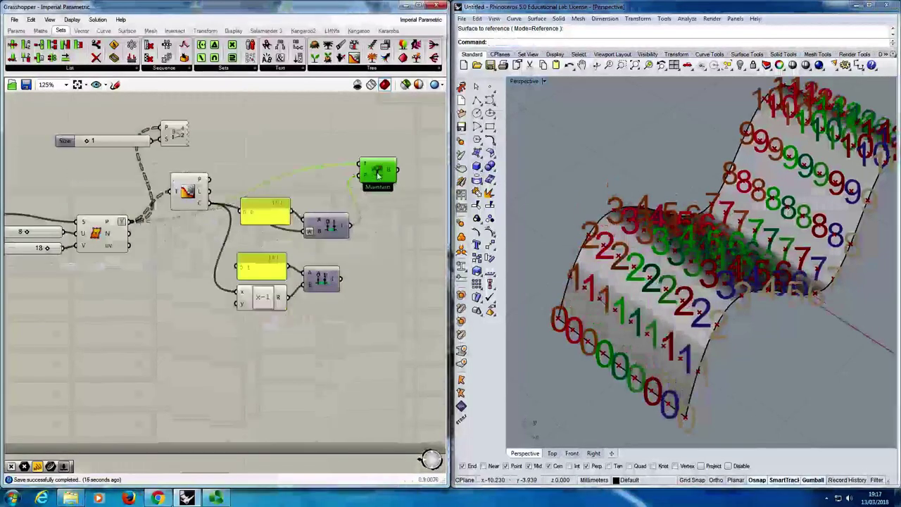
{"action": "key", "text": "ctrl+c"}
{"action": "key", "text": "ctrl+v"}
{"action": "left_click_drag", "start_coordinate": [382, 200], "coordinate": [375, 277]}
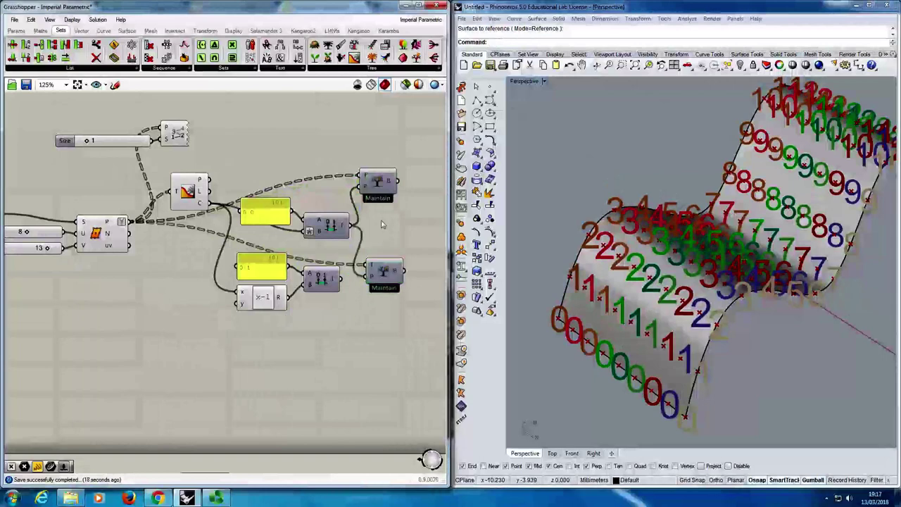
{"action": "left_click", "coordinate": [373, 276]}
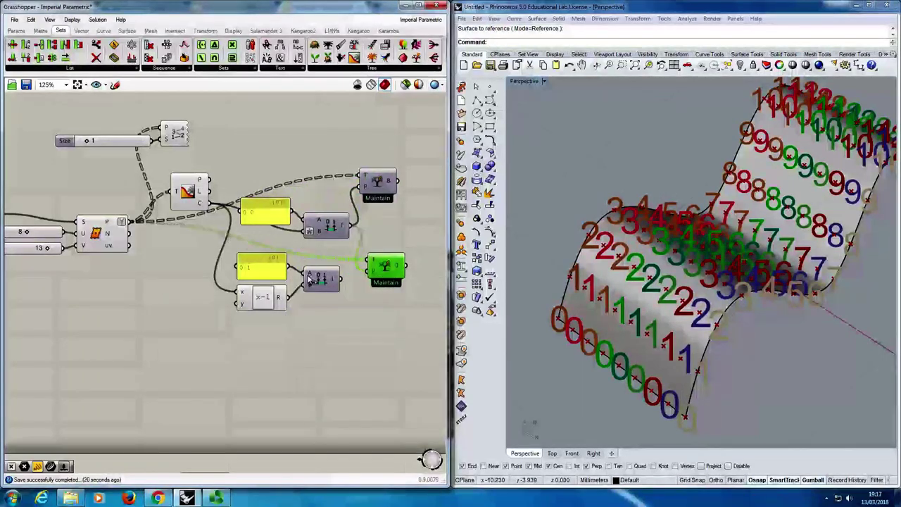
{"action": "left_click_drag", "start_coordinate": [371, 277], "coordinate": [368, 272]}
Align the two Tree Branch components one above the other beside the Construct Domains.
{"action": "left_click_drag", "start_coordinate": [385, 271], "coordinate": [384, 276]}
{"action": "left_click", "coordinate": [389, 240]}
{"action": "left_click_drag", "start_coordinate": [383, 190], "coordinate": [386, 195]}
{"action": "left_click", "coordinate": [387, 155]}
{"action": "right_click_drag", "start_coordinate": [392, 195], "coordinate": [339, 166]}
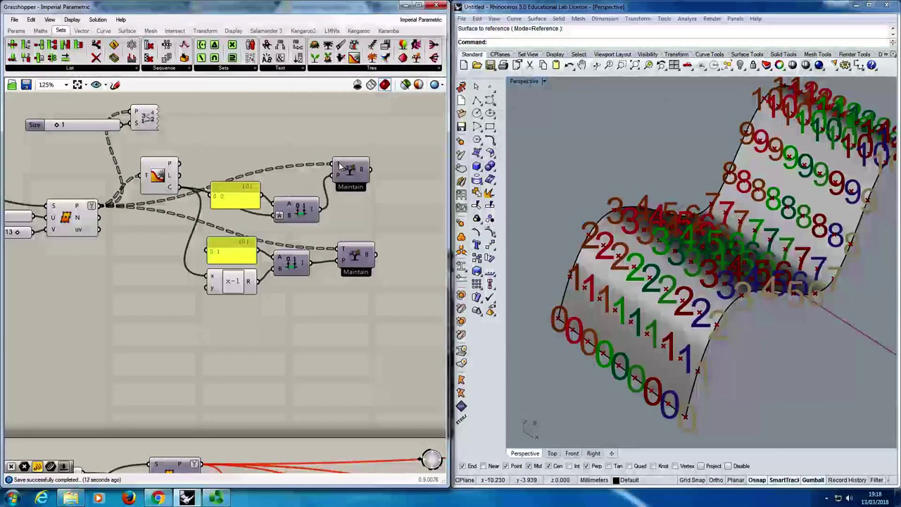
{"action": "scroll", "coordinate": [287, 162], "scroll_direction": "down", "scroll_amount": 3}
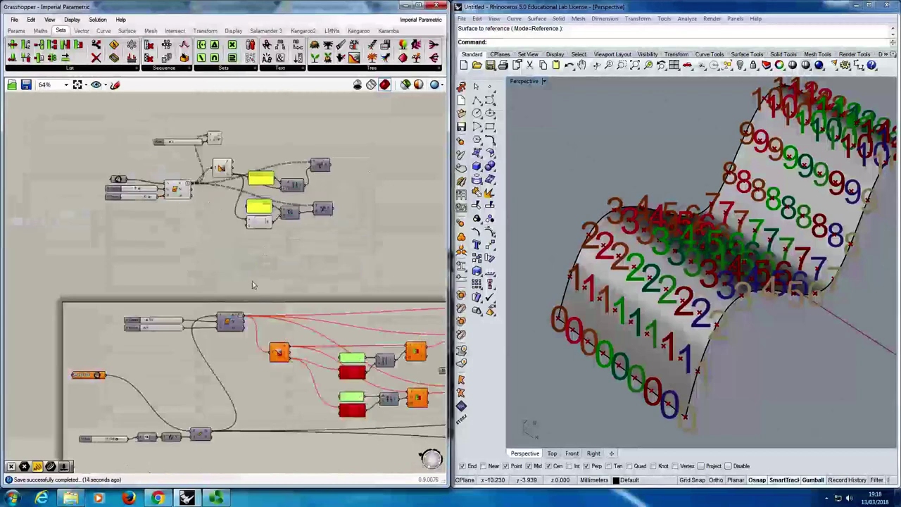
{"action": "scroll", "coordinate": [252, 281], "scroll_direction": "up", "scroll_amount": 1}
{"action": "right_click_drag", "start_coordinate": [252, 281], "coordinate": [164, 284]}
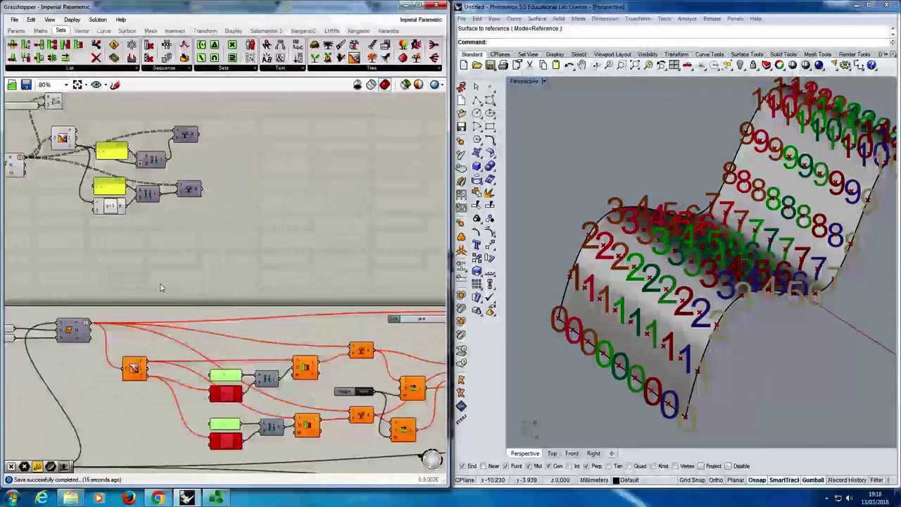
{"action": "right_click_drag", "start_coordinate": [196, 169], "coordinate": [310, 264]}
{"action": "scroll", "coordinate": [310, 261], "scroll_direction": "up", "scroll_amount": 2}
{"action": "left_click_drag", "start_coordinate": [299, 217], "coordinate": [307, 218]}
{"action": "left_click", "coordinate": [308, 174]}
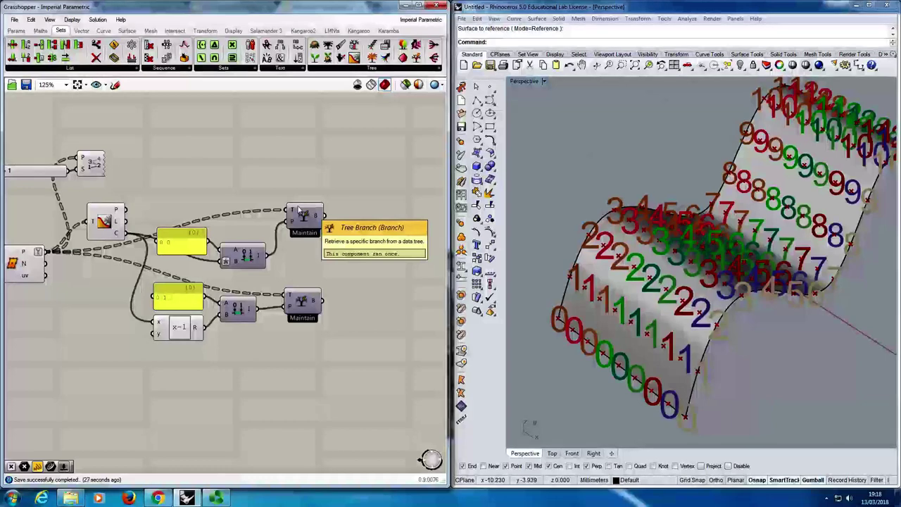
Add a Shift List component, feed its L input with the upper Tree Branch's output, and place a copy of it below.
{"action": "double_click", "coordinate": [334, 253]}
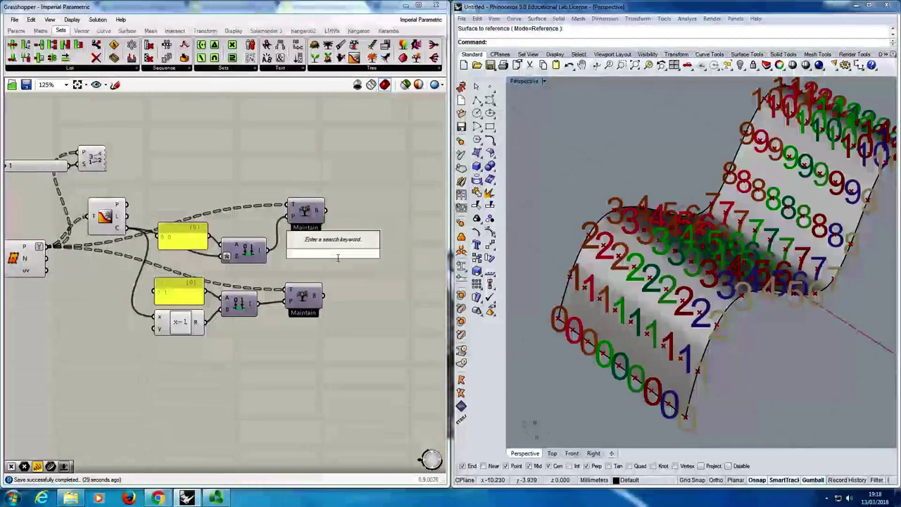
{"action": "type", "text": "shift list"}
{"action": "key", "text": "Return"}
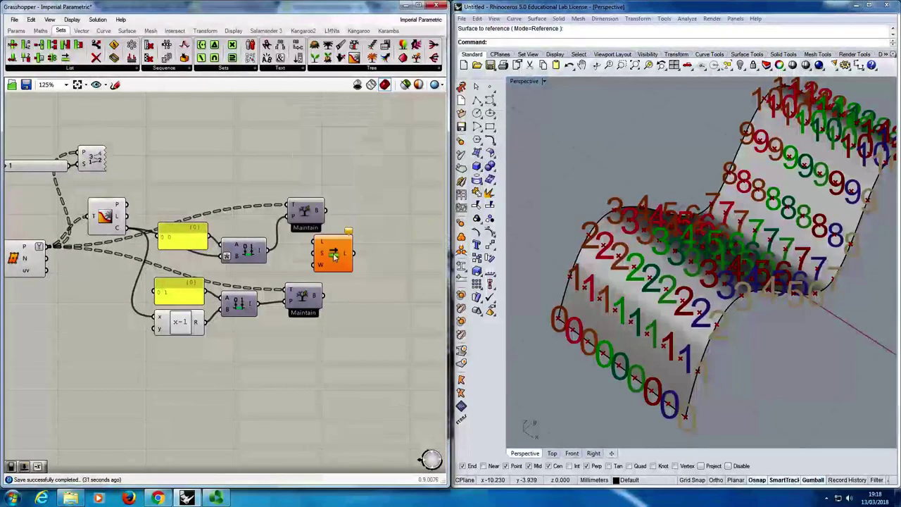
{"action": "left_click_drag", "start_coordinate": [335, 257], "coordinate": [358, 254]}
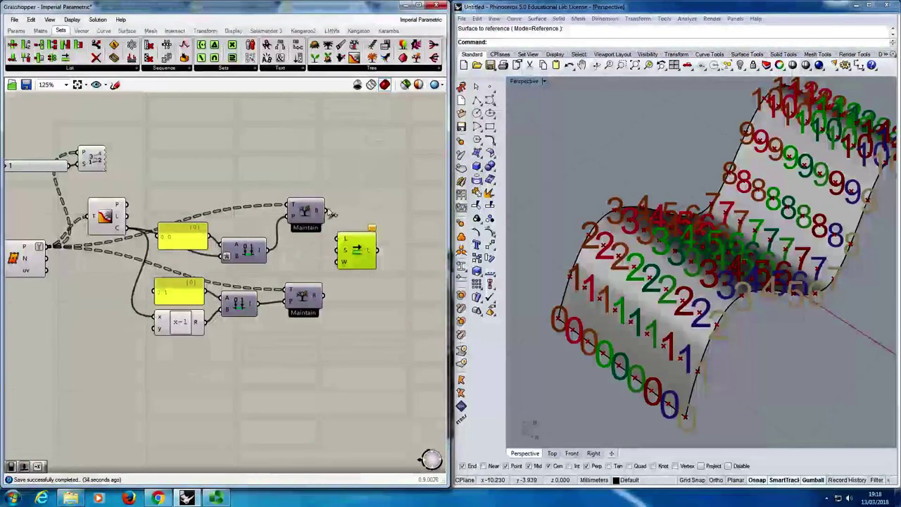
{"action": "left_click_drag", "start_coordinate": [327, 210], "coordinate": [361, 307]}
Feed the lower Shift List's L input with the lower Tree Branch's B output and adjust the Shift Lists' positions.
{"action": "scroll", "coordinate": [341, 318], "scroll_direction": "down", "scroll_amount": 1}
{"action": "right_click_drag", "start_coordinate": [332, 366], "coordinate": [302, 312]}
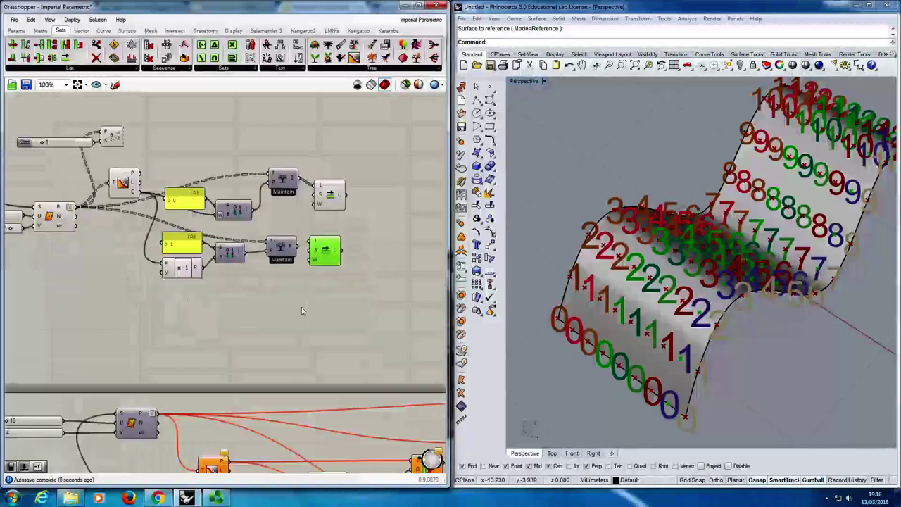
{"action": "right_click_drag", "start_coordinate": [360, 355], "coordinate": [291, 358]}
{"action": "scroll", "coordinate": [249, 197], "scroll_direction": "up", "scroll_amount": 2}
{"action": "right_click_drag", "start_coordinate": [249, 197], "coordinate": [275, 246]}
{"action": "left_click_drag", "start_coordinate": [274, 240], "coordinate": [275, 235]}
{"action": "left_click_drag", "start_coordinate": [265, 326], "coordinate": [288, 325]}
{"action": "left_click", "coordinate": [276, 285]}
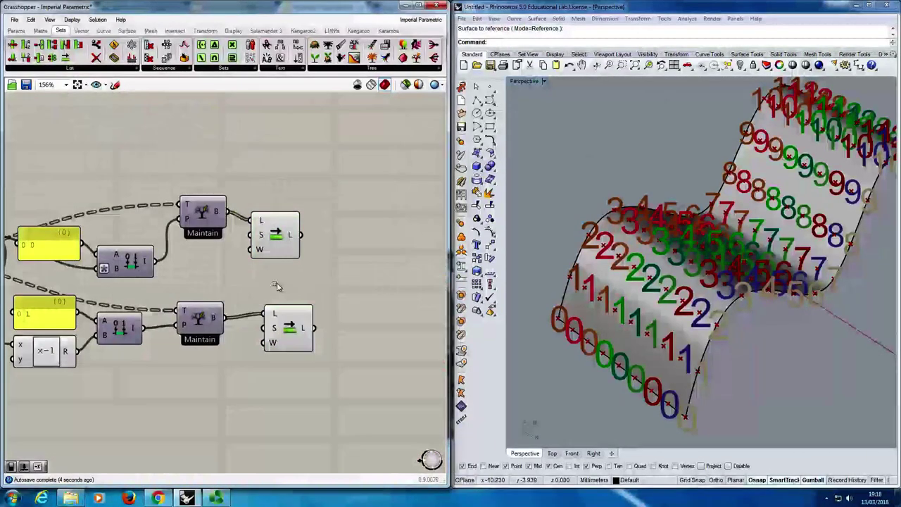
Nudge the upper and lower Shift Lists closer into line with each other and save the definition.
{"action": "left_click_drag", "start_coordinate": [277, 247], "coordinate": [285, 246]}
{"action": "left_click_drag", "start_coordinate": [294, 318], "coordinate": [292, 311]}
{"action": "left_click", "coordinate": [297, 282]}
{"action": "key", "text": "ctrl+s"}
Move both Shift Lists down so they sit closer together, and turn off their geometry preview.
{"action": "left_click_drag", "start_coordinate": [290, 251], "coordinate": [281, 284]}
{"action": "left_click_drag", "start_coordinate": [281, 343], "coordinate": [271, 278]}
{"action": "middle_click", "coordinate": [279, 226]}
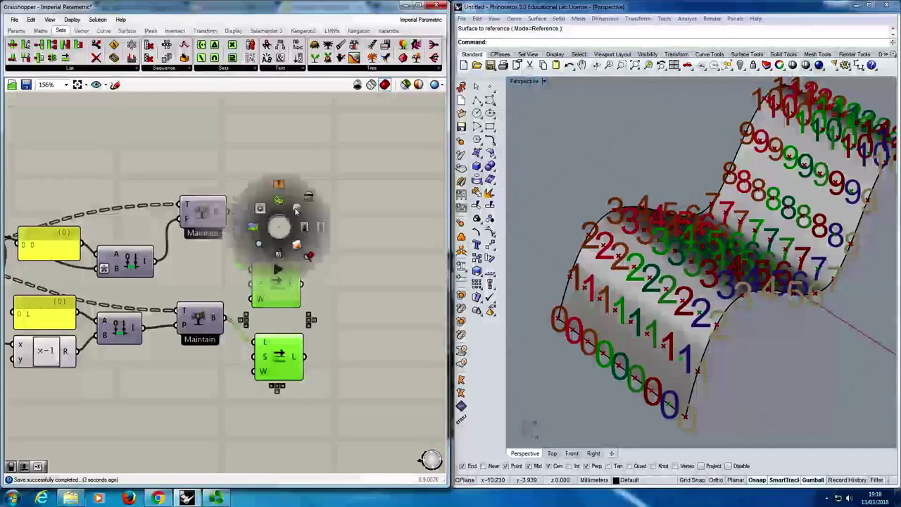
{"action": "left_click", "coordinate": [298, 229]}
{"action": "right_click_drag", "start_coordinate": [297, 229], "coordinate": [334, 210]}
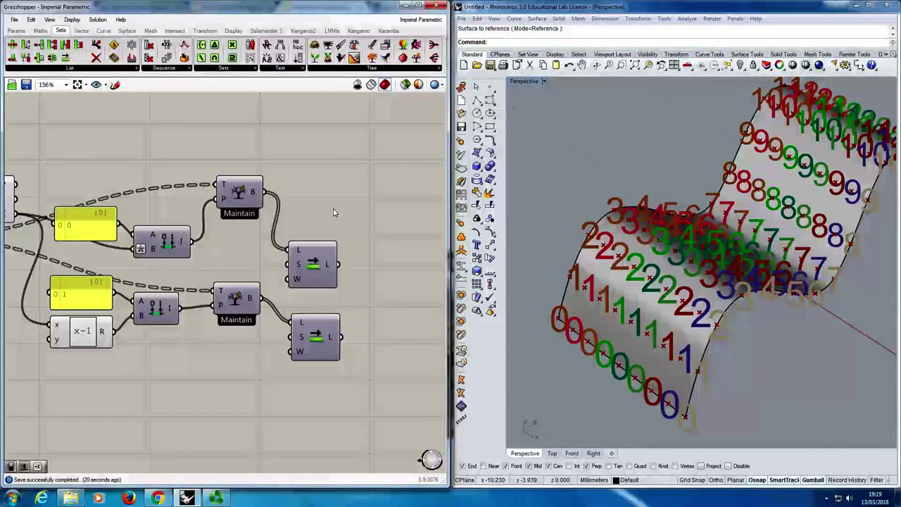
Add a 4Point Surface component to the right of the two Shift Lists and save the definition.
{"action": "scroll", "coordinate": [334, 212], "scroll_direction": "down", "scroll_amount": 3}
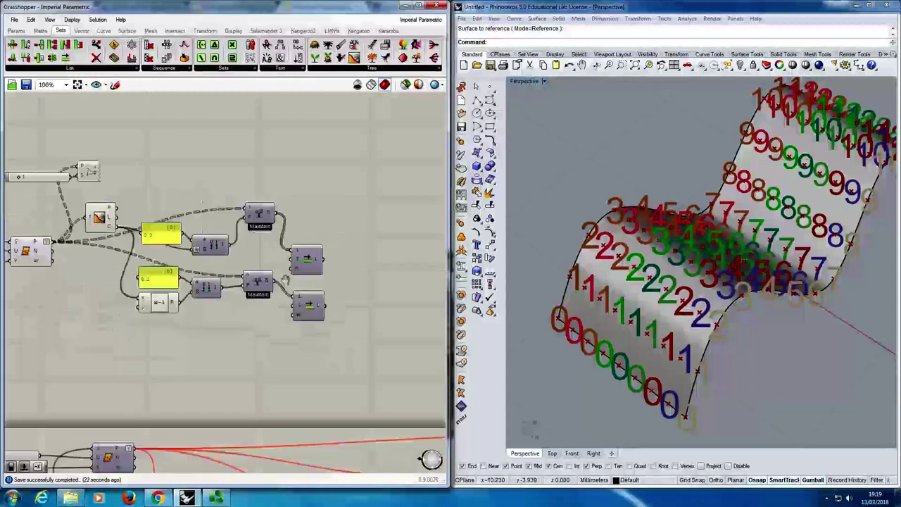
{"action": "double_click", "coordinate": [328, 224]}
{"action": "type", "text": "4 point sur"}
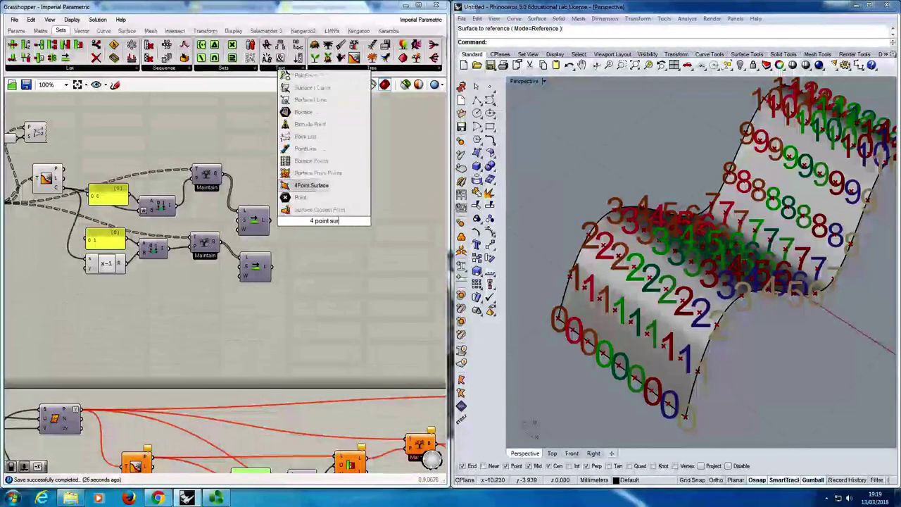
{"action": "left_click", "coordinate": [310, 185]}
{"action": "scroll", "coordinate": [315, 276], "scroll_direction": "up", "scroll_amount": 3}
{"action": "scroll", "coordinate": [315, 276], "scroll_direction": "down", "scroll_amount": 4}
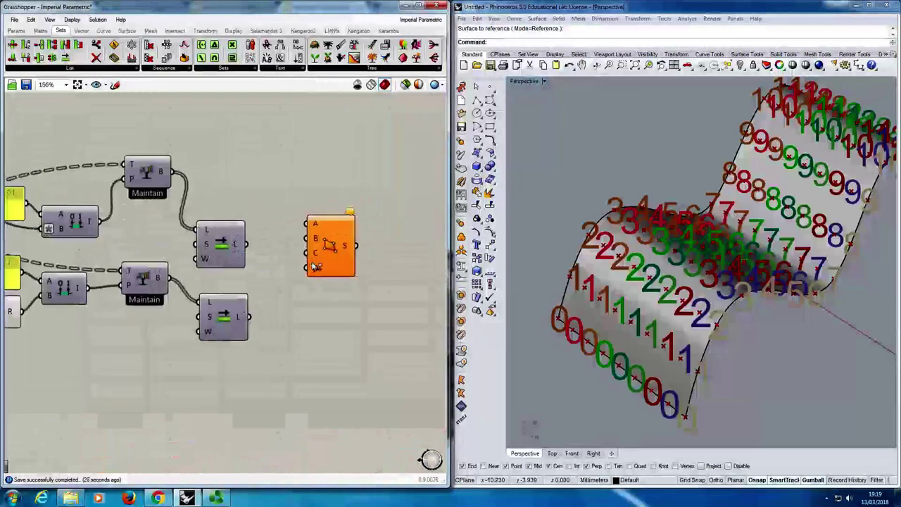
{"action": "right_click_drag", "start_coordinate": [283, 275], "coordinate": [168, 215]}
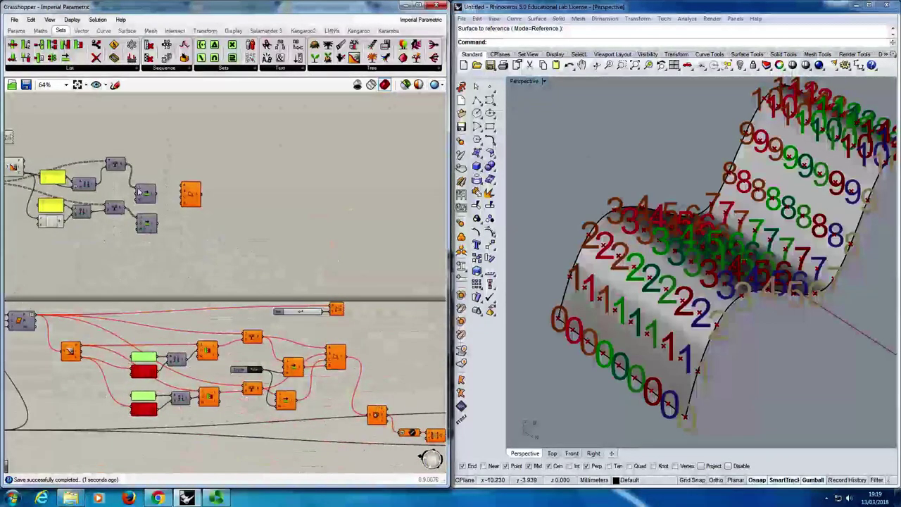
{"action": "scroll", "coordinate": [140, 192], "scroll_direction": "up", "scroll_amount": 7}
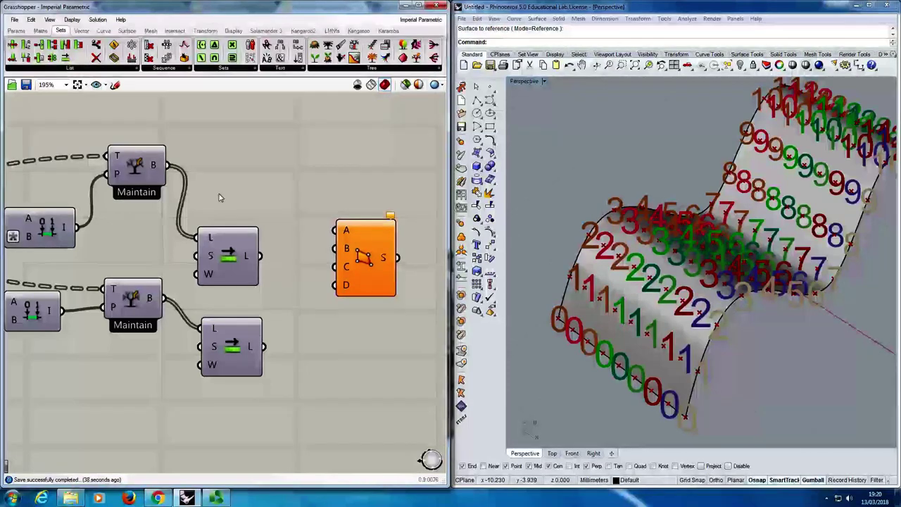
Lower the surface division's U Count and V Count sliders to produce a coarser point grid.
{"action": "scroll", "coordinate": [321, 248], "scroll_direction": "down", "scroll_amount": 3}
{"action": "scroll", "coordinate": [14, 242], "scroll_direction": "up", "scroll_amount": 3}
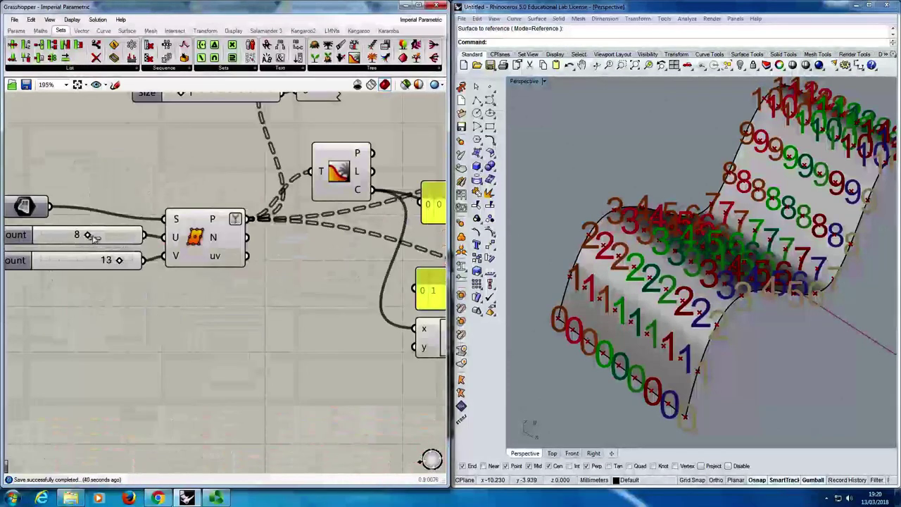
{"action": "left_click_drag", "start_coordinate": [88, 239], "coordinate": [69, 243]}
{"action": "left_click_drag", "start_coordinate": [116, 267], "coordinate": [91, 274]}
{"action": "scroll", "coordinate": [201, 345], "scroll_direction": "down", "scroll_amount": 4}
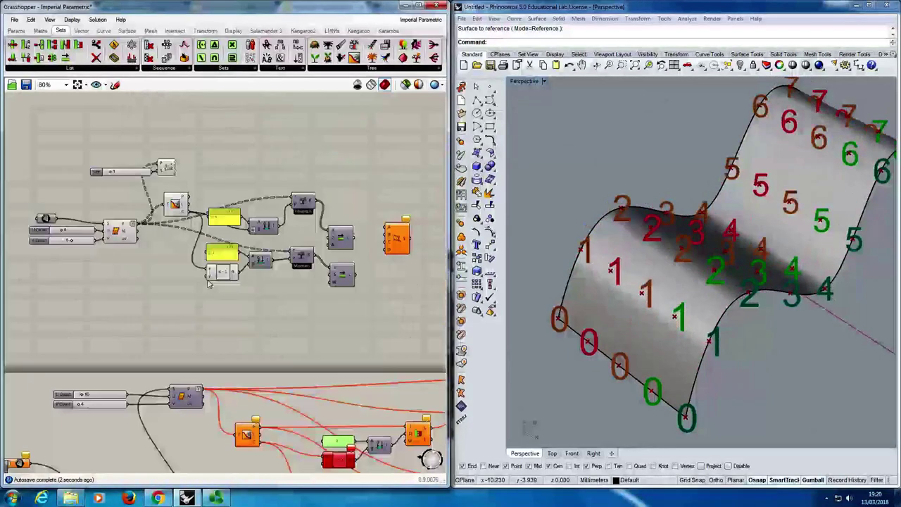
Wire both Tree Branches and both Shift Lists into the 4Point Surface, with the upper Tree Branch at A and the lower Shift List at D.
{"action": "right_click_drag", "start_coordinate": [287, 280], "coordinate": [195, 284]}
{"action": "scroll", "coordinate": [194, 283], "scroll_direction": "up", "scroll_amount": 2}
{"action": "scroll", "coordinate": [245, 290], "scroll_direction": "down", "scroll_amount": 2}
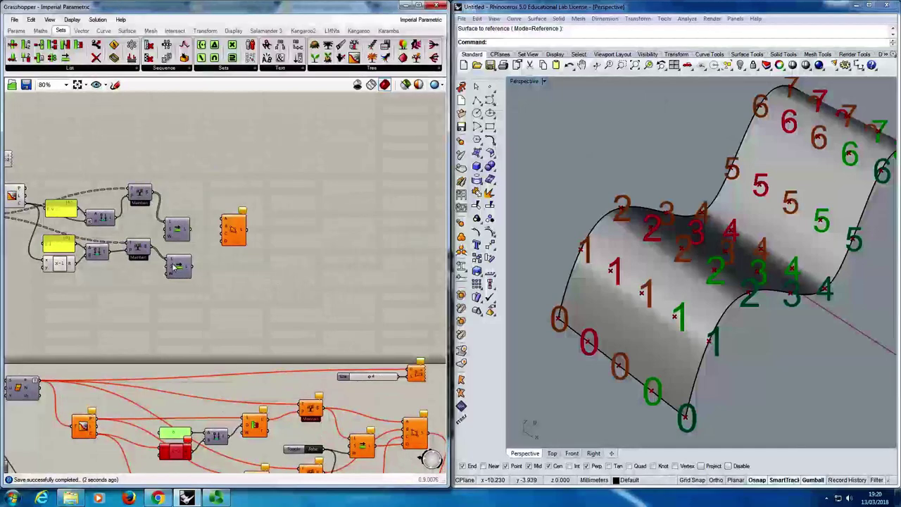
{"action": "scroll", "coordinate": [137, 196], "scroll_direction": "up", "scroll_amount": 3}
{"action": "left_click_drag", "start_coordinate": [169, 187], "coordinate": [168, 294]}
{"action": "left_click_drag", "start_coordinate": [243, 260], "coordinate": [248, 333]}
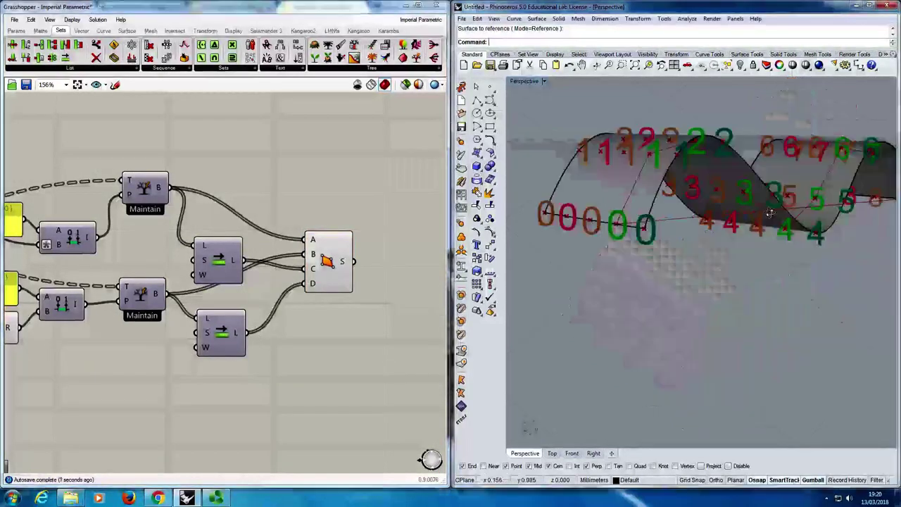
Inspect the 4Point Surface's geometry in the viewport by briefly limiting the preview to selected objects.
{"action": "left_click", "coordinate": [340, 264]}
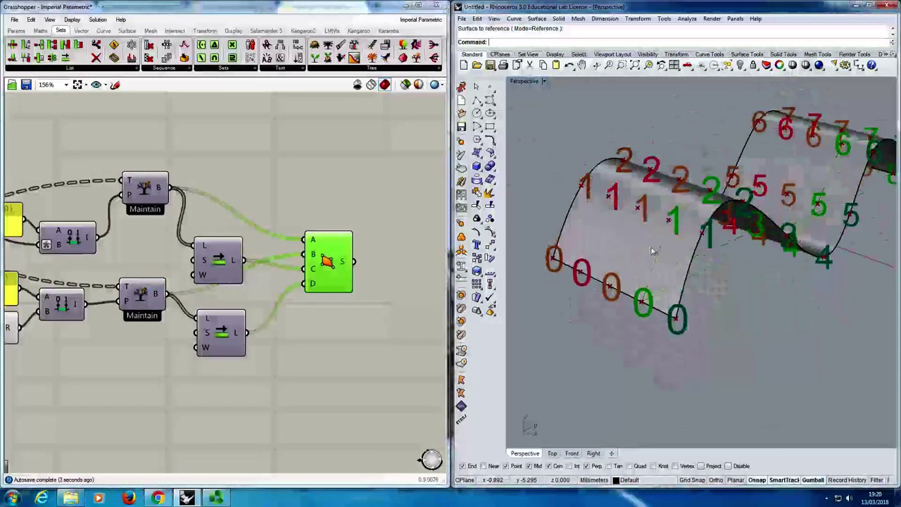
{"action": "left_click", "coordinate": [406, 85]}
{"action": "left_click", "coordinate": [406, 85]}
{"action": "right_click_drag", "start_coordinate": [347, 242], "coordinate": [362, 227]}
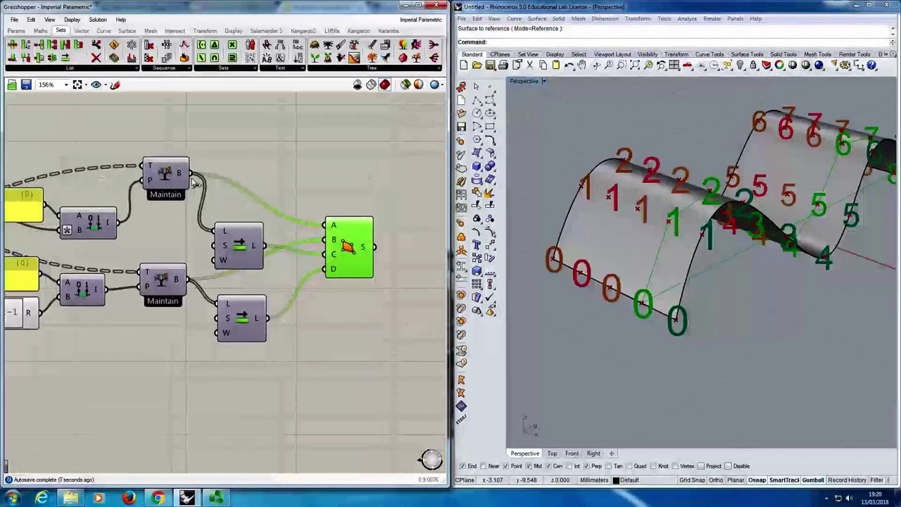
Shift the Tree Branches, Shift Lists and 4Point Surface to the right as a group to leave room after the Construct Domains.
{"action": "scroll", "coordinate": [164, 211], "scroll_direction": "down", "scroll_amount": 3}
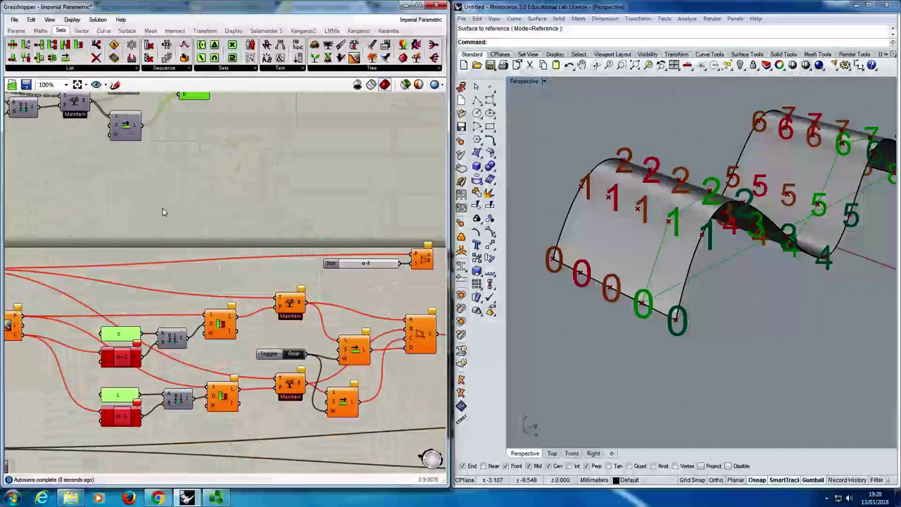
{"action": "right_click_drag", "start_coordinate": [162, 212], "coordinate": [233, 276]}
{"action": "scroll", "coordinate": [278, 205], "scroll_direction": "up", "scroll_amount": 1}
{"action": "right_click_drag", "start_coordinate": [278, 206], "coordinate": [356, 261]}
{"action": "left_click_drag", "start_coordinate": [365, 270], "coordinate": [188, 122]}
{"action": "left_click_drag", "start_coordinate": [194, 127], "coordinate": [292, 136]}
{"action": "left_click", "coordinate": [244, 142]}
{"action": "right_click_drag", "start_coordinate": [244, 143], "coordinate": [224, 126]}
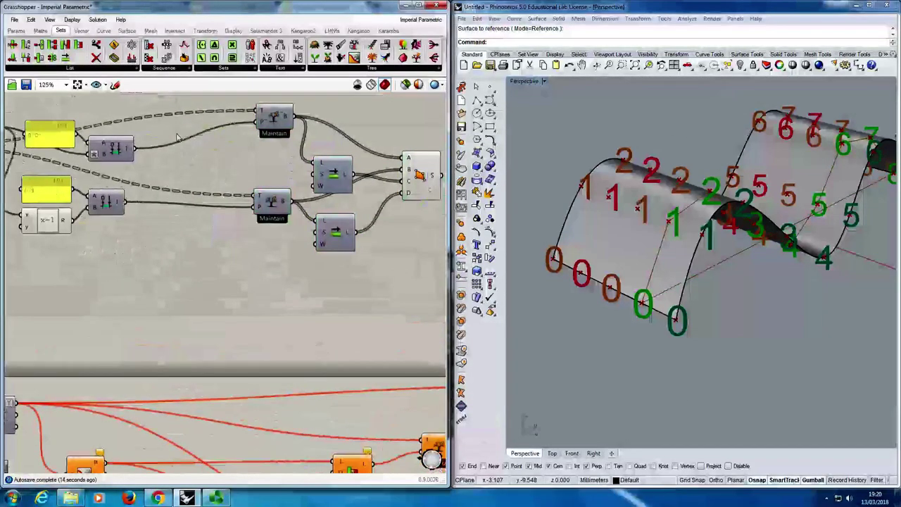
Examine the reference definition's Sub Lists between the Construct Domains and Tree Branches, and save the file.
{"action": "scroll", "coordinate": [148, 127], "scroll_direction": "down", "scroll_amount": 3}
{"action": "scroll", "coordinate": [233, 270], "scroll_direction": "up", "scroll_amount": 2}
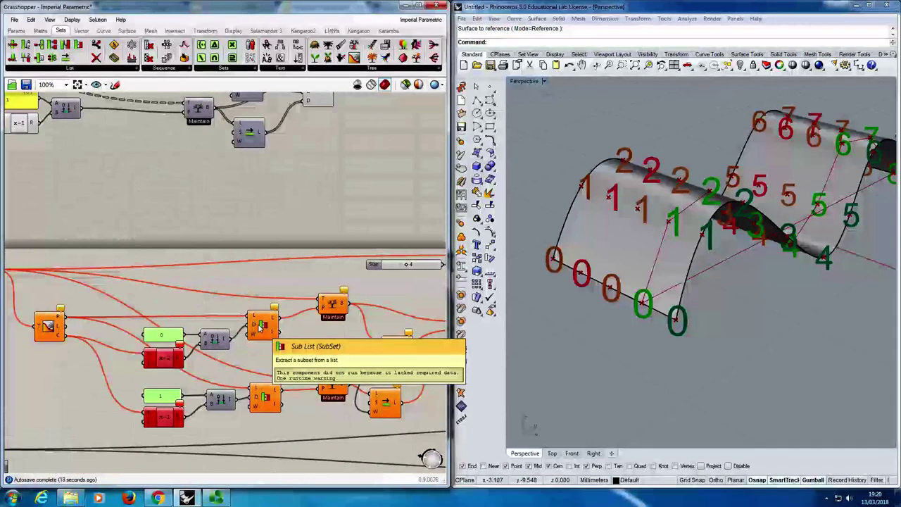
{"action": "scroll", "coordinate": [140, 106], "scroll_direction": "up", "scroll_amount": 1}
{"action": "right_click_drag", "start_coordinate": [140, 106], "coordinate": [209, 252]}
{"action": "key", "text": "ctrl+s"}
{"action": "right_click_drag", "start_coordinate": [185, 208], "coordinate": [228, 198]}
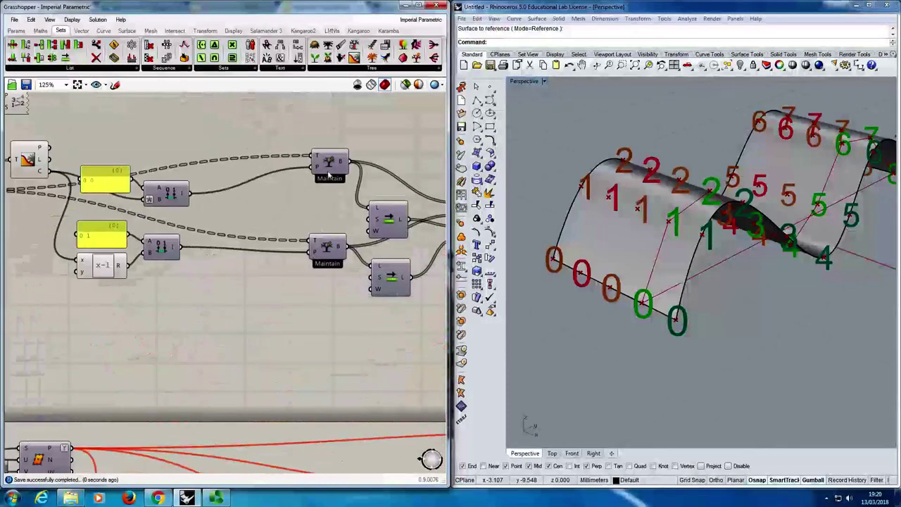
{"action": "right_click_drag", "start_coordinate": [328, 173], "coordinate": [251, 199]}
{"action": "scroll", "coordinate": [251, 200], "scroll_direction": "up", "scroll_amount": 1}
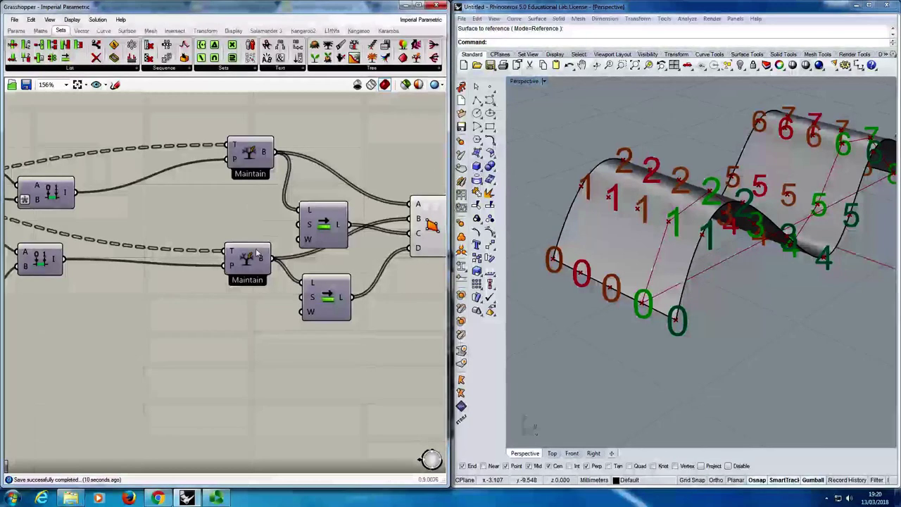
{"action": "scroll", "coordinate": [168, 277], "scroll_direction": "down", "scroll_amount": 3}
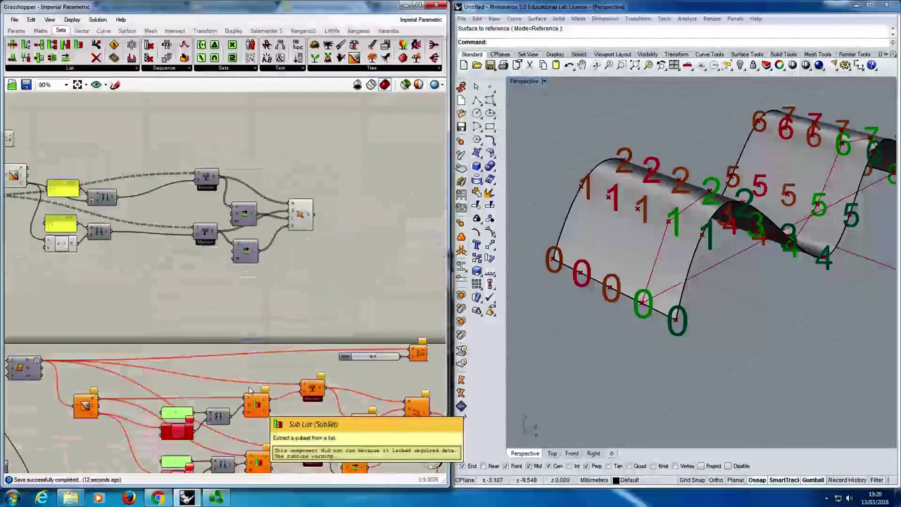
Add a Sub List component between the upper Construct Domain and the upper Tree Branch.
{"action": "scroll", "coordinate": [169, 292], "scroll_direction": "up", "scroll_amount": 3}
{"action": "double_click", "coordinate": [167, 291]}
{"action": "type", "text": "sub list"}
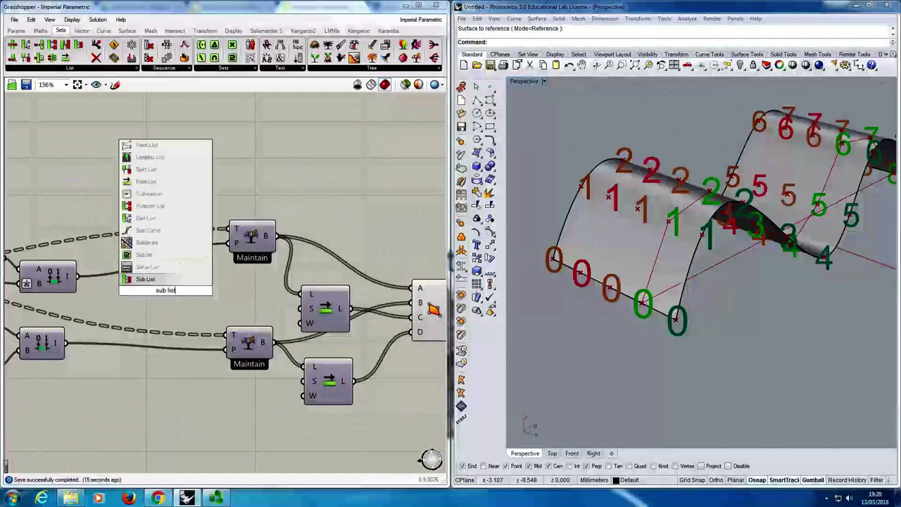
{"action": "key", "text": "Return"}
{"action": "scroll", "coordinate": [136, 391], "scroll_direction": "down", "scroll_amount": 1}
{"action": "right_click_drag", "start_coordinate": [136, 391], "coordinate": [246, 263]}
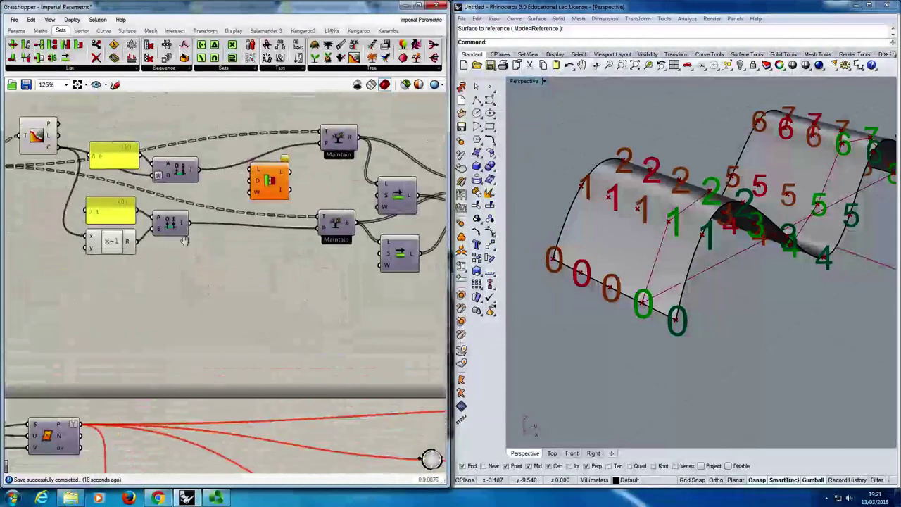
Wire the Tree Statistics paths to the Sub List's L, the upper domain to D, and its list output to the upper Tree Branch's P.
{"action": "right_click_drag", "start_coordinate": [181, 235], "coordinate": [180, 268]}
{"action": "mouse_move", "coordinate": [59, 159]}
{"action": "left_mouse_down"}
{"action": "mouse_move", "coordinate": [143, 176]}
{"action": "mouse_move", "coordinate": [63, 155]}
{"action": "left_mouse_up"}
{"action": "mouse_move", "coordinate": [48, 159]}
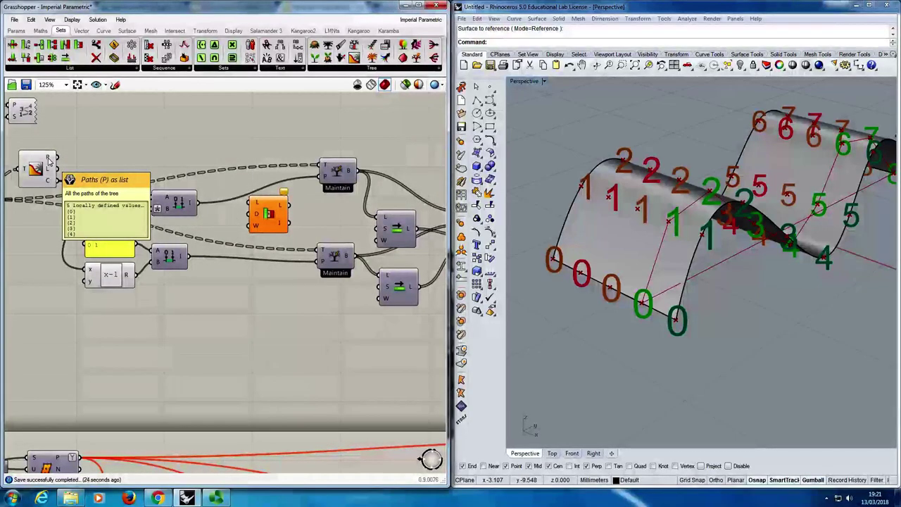
{"action": "left_click_drag", "start_coordinate": [57, 157], "coordinate": [250, 199]}
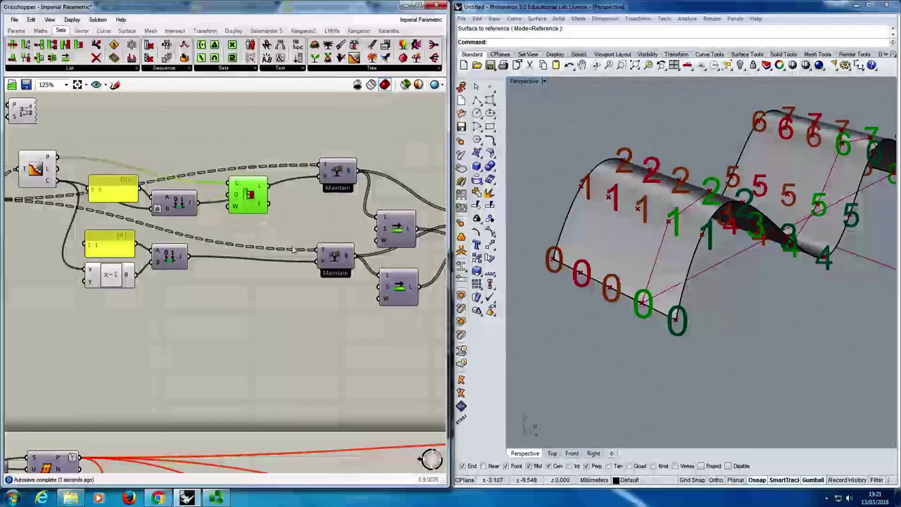
{"action": "right_click_drag", "start_coordinate": [300, 276], "coordinate": [264, 256]}
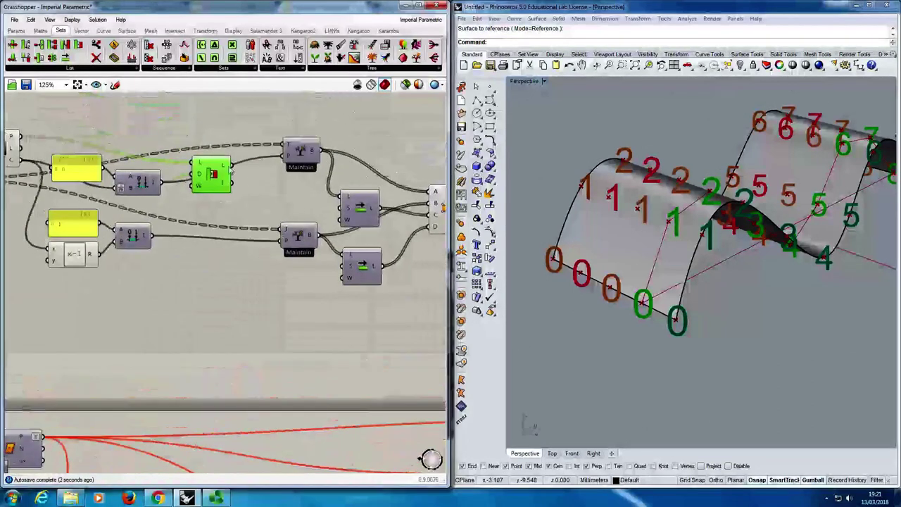
{"action": "left_click_drag", "start_coordinate": [231, 166], "coordinate": [281, 155]}
{"action": "mouse_move", "coordinate": [233, 209]}
{"action": "right_mouse_down"}
{"action": "mouse_move", "coordinate": [259, 211]}
{"action": "mouse_move", "coordinate": [242, 220]}
{"action": "right_mouse_up"}
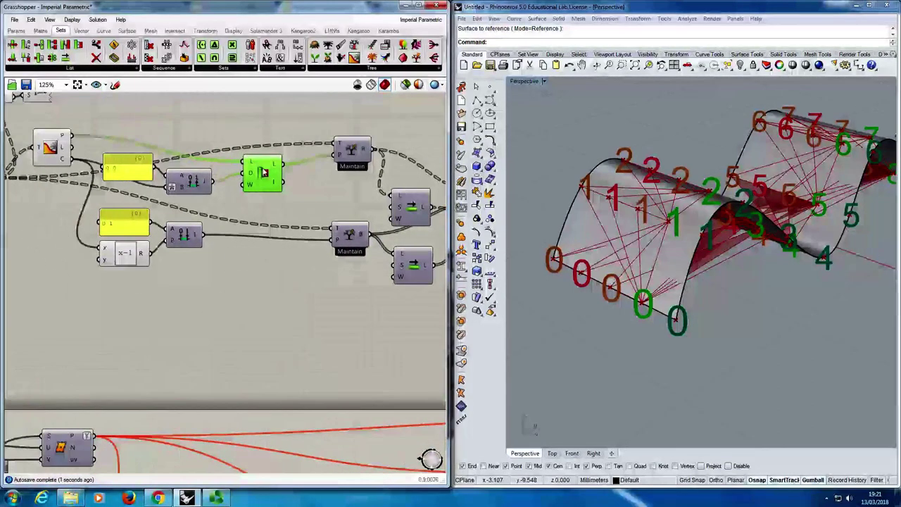
Duplicate the Sub List for the lower row and wire it between the tree paths, the lower domain and the lower Tree Branch's P.
{"action": "left_click_drag", "start_coordinate": [262, 172], "coordinate": [72, 135], "text": "alt"}
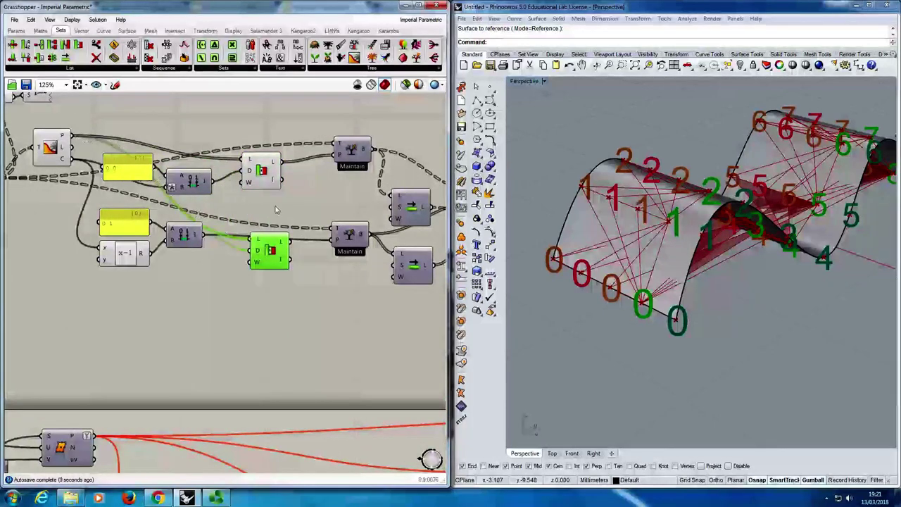
{"action": "left_click_drag", "start_coordinate": [289, 241], "coordinate": [331, 240]}
{"action": "right_click_drag", "start_coordinate": [295, 276], "coordinate": [278, 273]}
{"action": "right_click_drag", "start_coordinate": [186, 262], "coordinate": [267, 281]}
{"action": "scroll", "coordinate": [312, 239], "scroll_direction": "up", "scroll_amount": 1}
{"action": "right_click_drag", "start_coordinate": [312, 240], "coordinate": [361, 246]}
Compare the Tree Statistics path list with the lists output by the upper and lower Sub Lists.
{"action": "left_click_drag", "start_coordinate": [352, 204], "coordinate": [341, 166]}
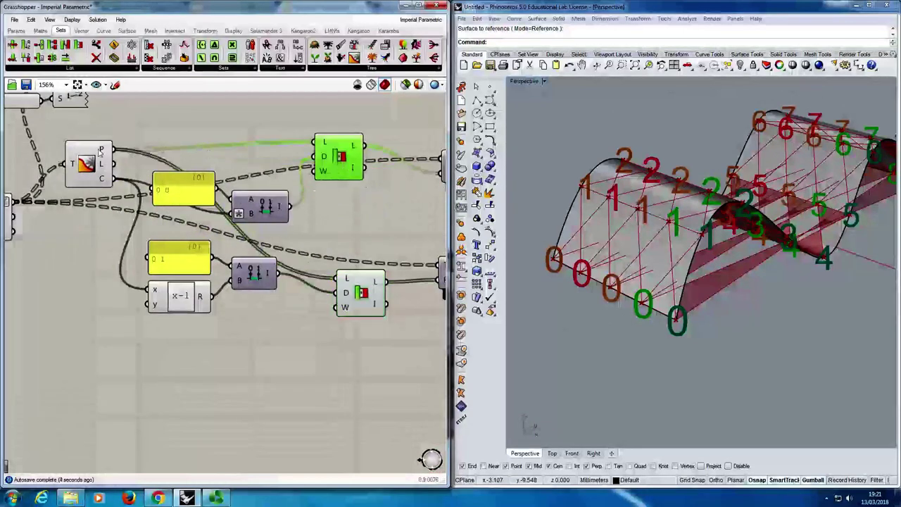
{"action": "mouse_move", "coordinate": [102, 151]}
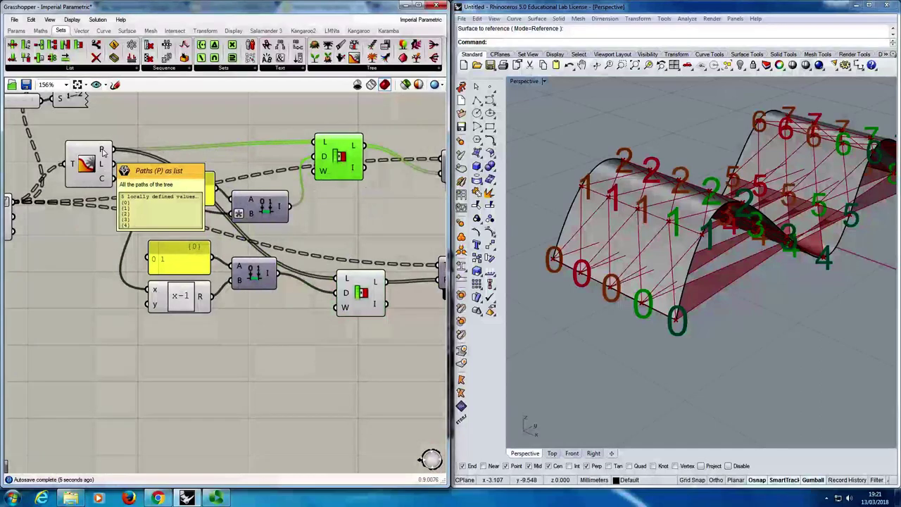
{"action": "mouse_move", "coordinate": [356, 146]}
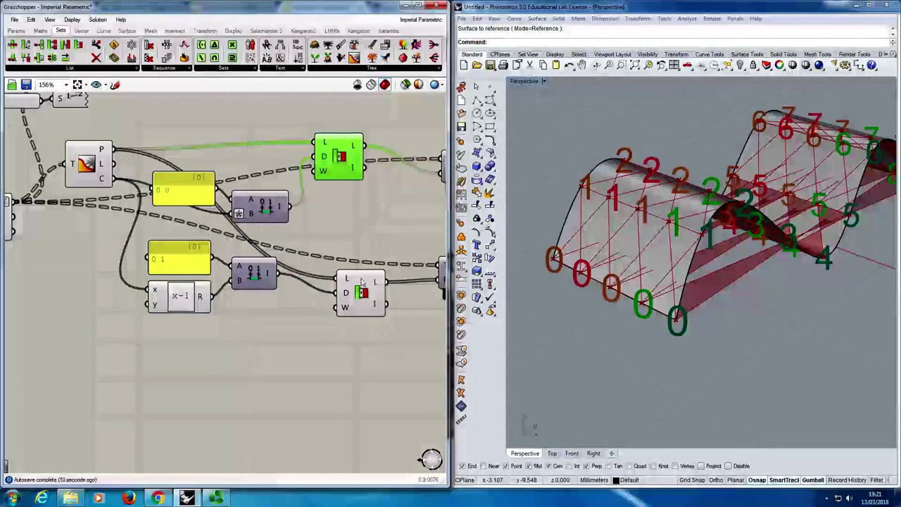
{"action": "left_click_drag", "start_coordinate": [362, 290], "coordinate": [362, 282]}
{"action": "mouse_move", "coordinate": [105, 152]}
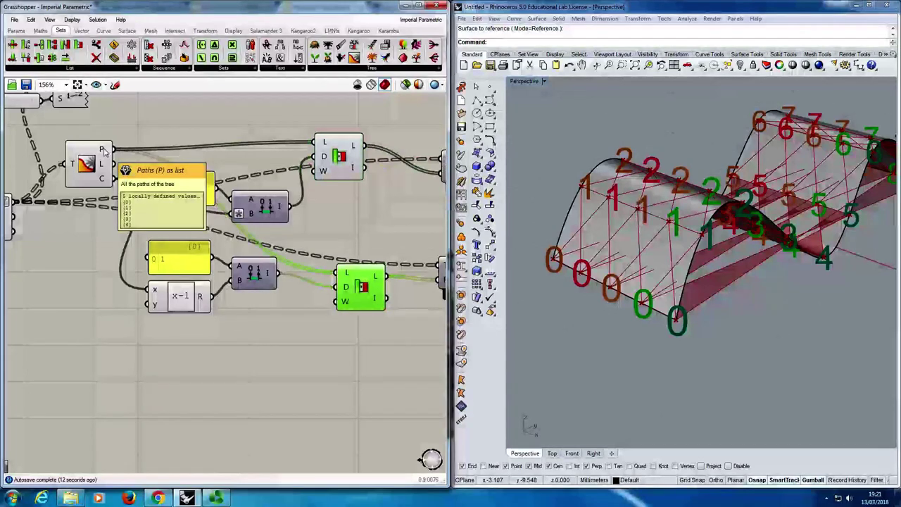
{"action": "right_click_drag", "start_coordinate": [105, 152], "coordinate": [47, 141]}
{"action": "mouse_move", "coordinate": [319, 266]}
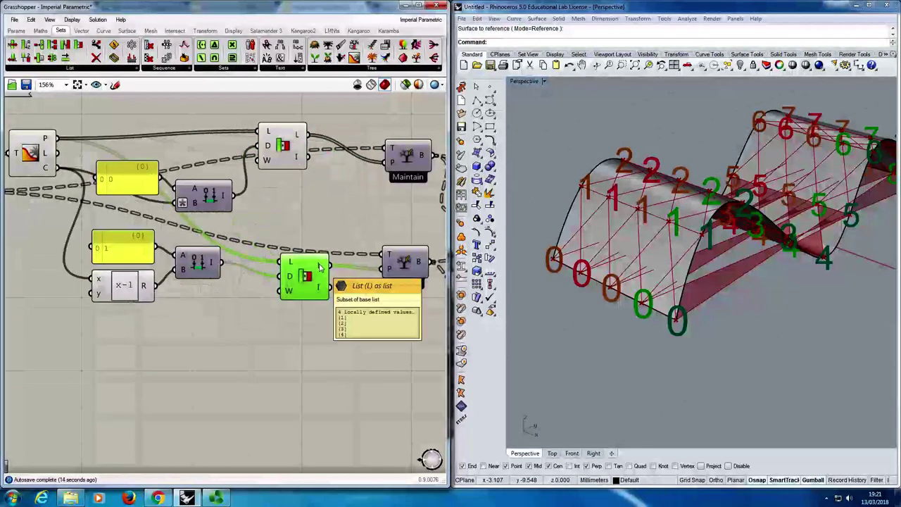
{"action": "right_click_drag", "start_coordinate": [362, 288], "coordinate": [342, 290]}
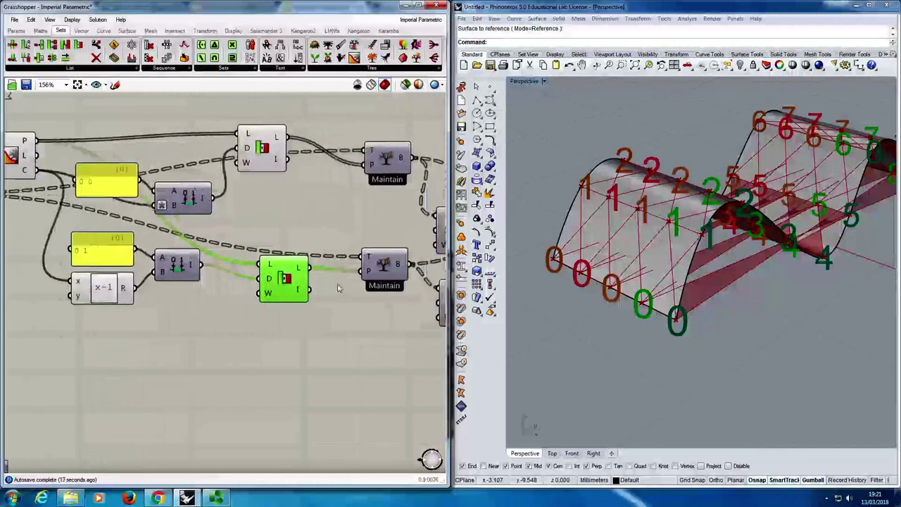
Align the upper Sub List above the lower one, turn off the preview of both, and save the file.
{"action": "left_click_drag", "start_coordinate": [262, 164], "coordinate": [277, 194]}
{"action": "left_click", "coordinate": [316, 238]}
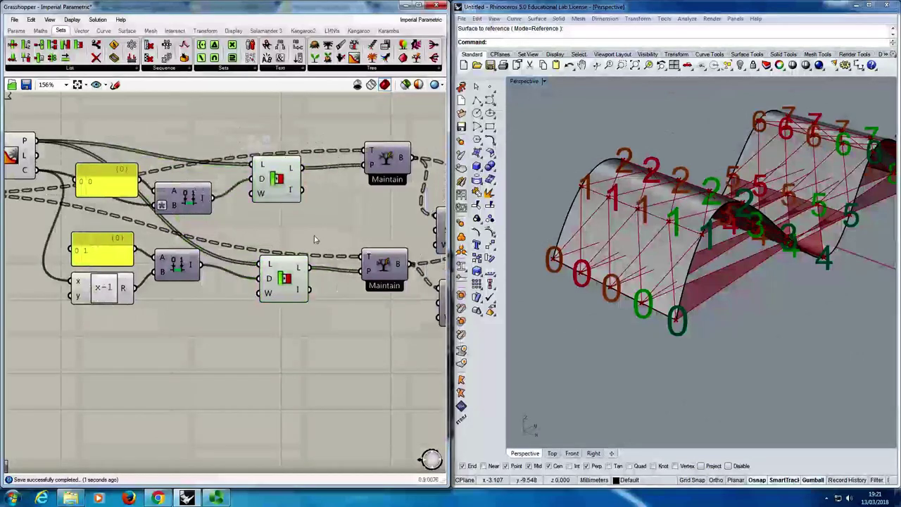
{"action": "right_click_drag", "start_coordinate": [316, 238], "coordinate": [226, 221]}
{"action": "left_click_drag", "start_coordinate": [230, 334], "coordinate": [174, 146]}
{"action": "middle_click", "coordinate": [188, 143]}
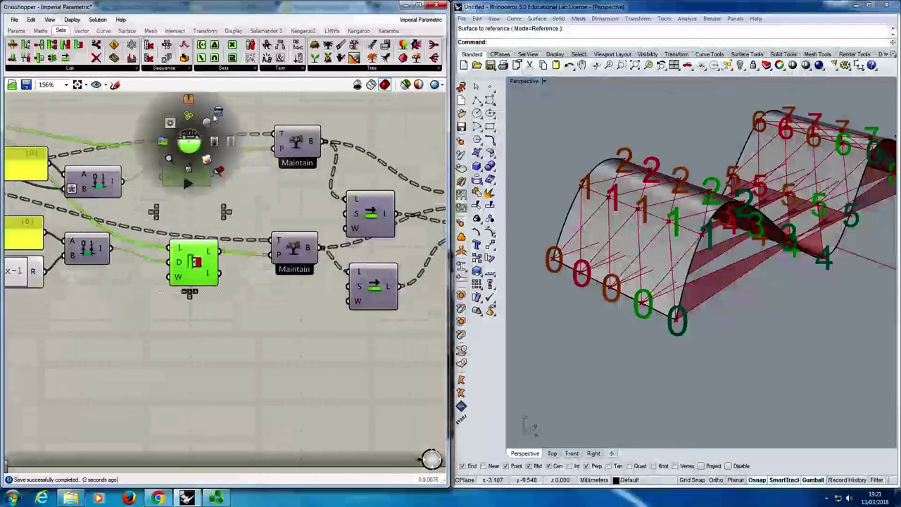
{"action": "left_click", "coordinate": [166, 116]}
{"action": "left_click", "coordinate": [270, 227]}
{"action": "right_click_drag", "start_coordinate": [270, 227], "coordinate": [269, 210]}
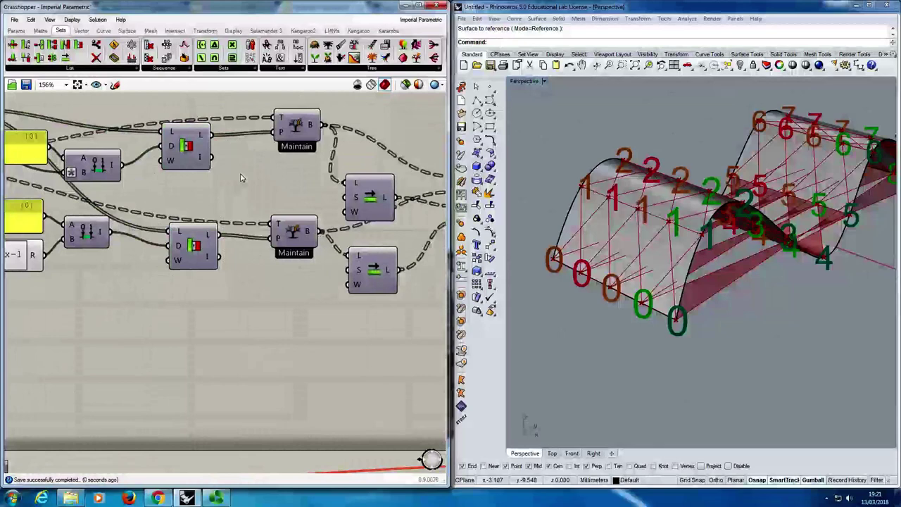
Maximize the Grasshopper window, shrink the "0 0" panel, and save the file.
{"action": "right_click_drag", "start_coordinate": [239, 176], "coordinate": [302, 203]}
{"action": "right_click_drag", "start_coordinate": [238, 197], "coordinate": [263, 199]}
{"action": "left_click", "coordinate": [421, 6]}
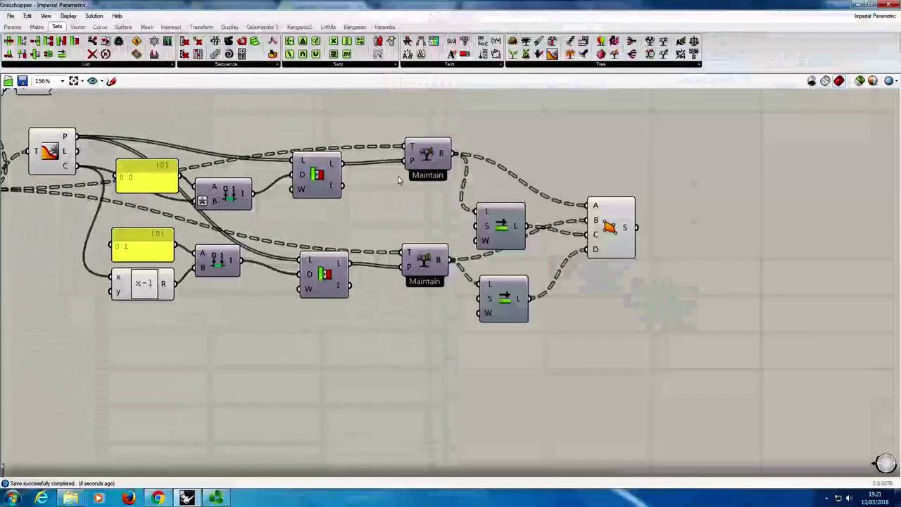
{"action": "right_click_drag", "start_coordinate": [354, 250], "coordinate": [436, 266]}
{"action": "scroll", "coordinate": [366, 261], "scroll_direction": "up", "scroll_amount": 1}
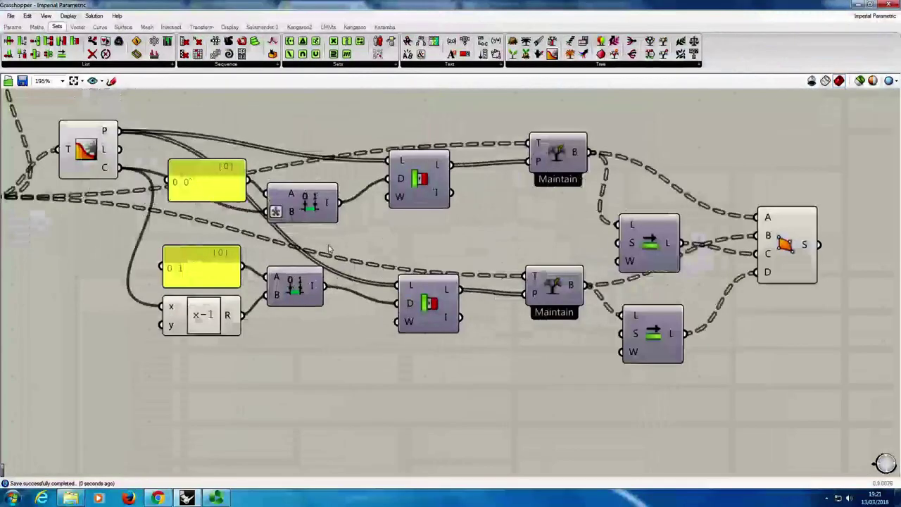
{"action": "mouse_move", "coordinate": [223, 209]}
{"action": "left_mouse_down"}
{"action": "mouse_move", "coordinate": [217, 220]}
{"action": "mouse_move", "coordinate": [211, 212]}
{"action": "mouse_move", "coordinate": [221, 217]}
{"action": "left_mouse_up"}
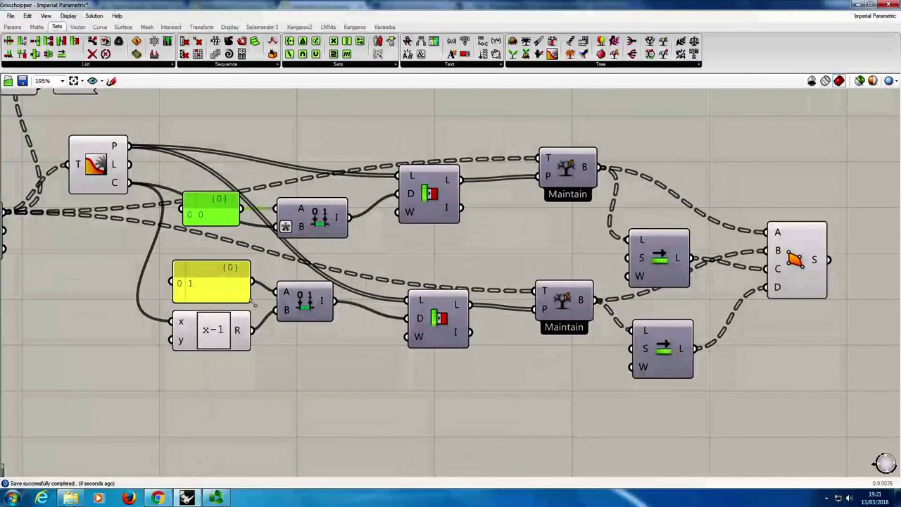
{"action": "left_click", "coordinate": [424, 259]}
{"action": "right_click_drag", "start_coordinate": [424, 259], "coordinate": [459, 250]}
Review the new definition against the reference definition up to the 4Point Surface, and save the file.
{"action": "scroll", "coordinate": [294, 150], "scroll_direction": "down", "scroll_amount": 5}
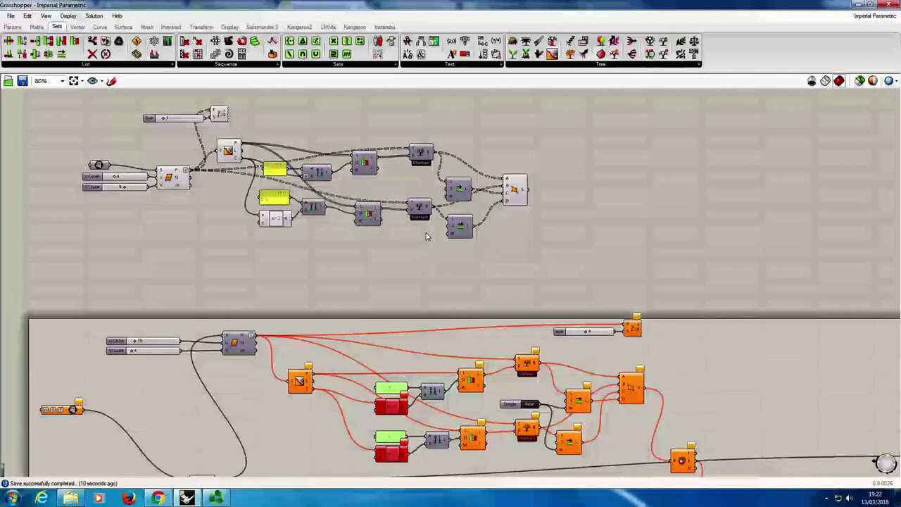
{"action": "scroll", "coordinate": [374, 146], "scroll_direction": "up", "scroll_amount": 4}
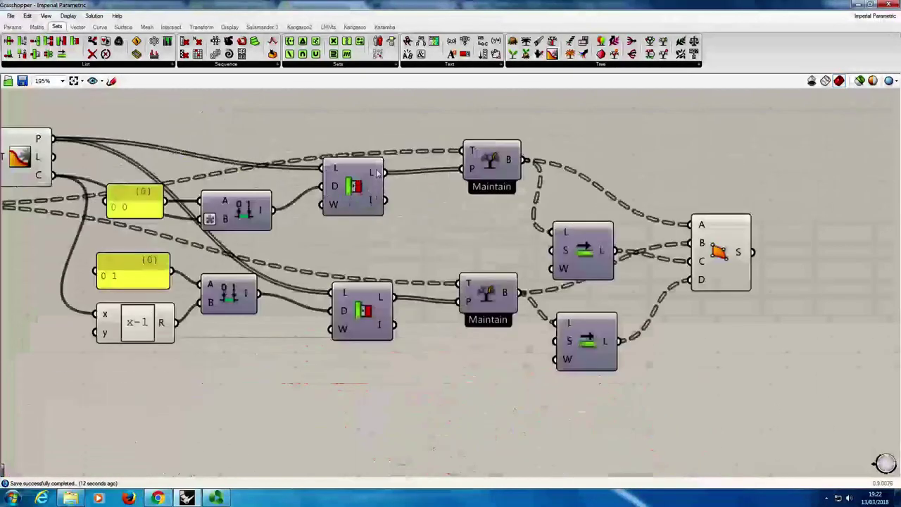
{"action": "left_click", "coordinate": [719, 285]}
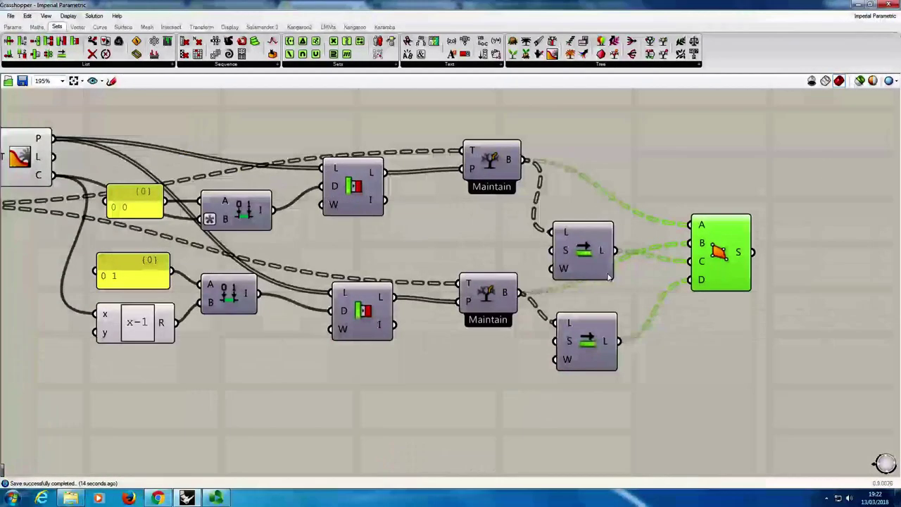
{"action": "scroll", "coordinate": [579, 271], "scroll_direction": "down", "scroll_amount": 4}
{"action": "scroll", "coordinate": [553, 255], "scroll_direction": "up", "scroll_amount": 3}
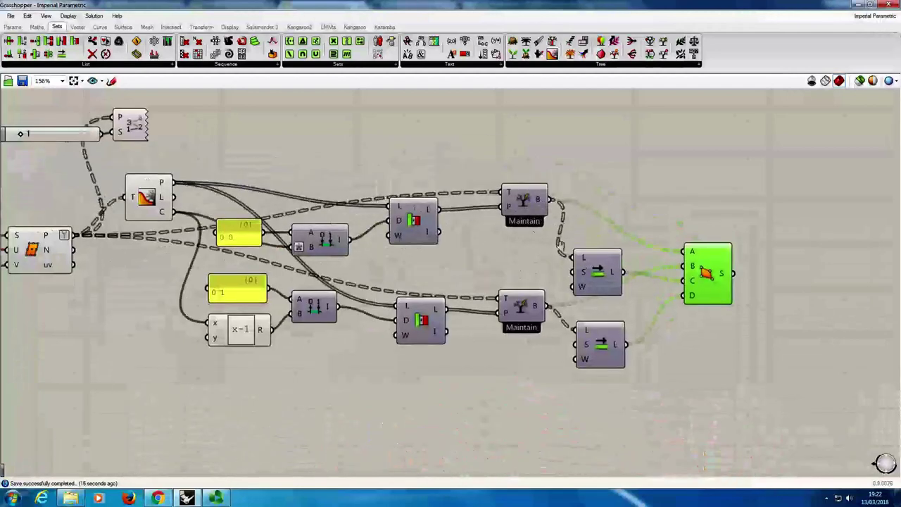
{"action": "key", "text": "ctrl+s"}
{"action": "right_click_drag", "start_coordinate": [615, 252], "coordinate": [661, 239]}
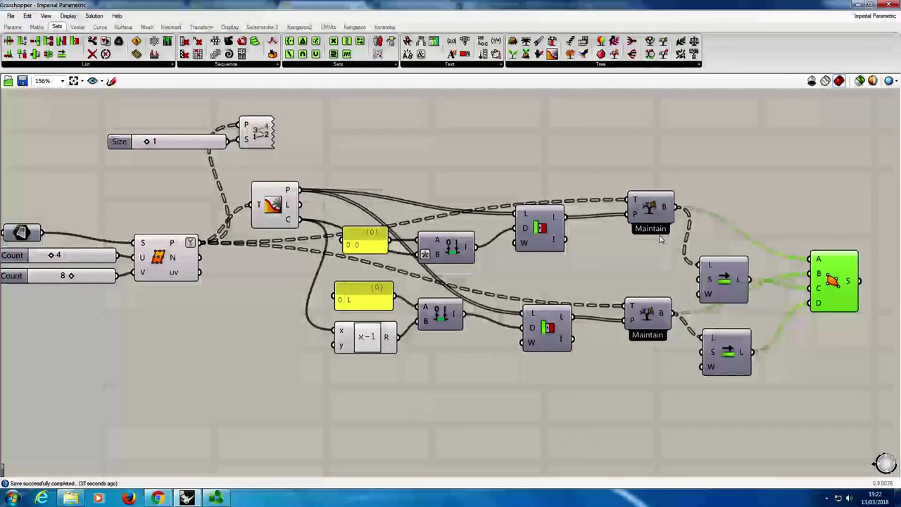
Move the upper Sub List and upper Tree Branch upward to separate their wires, and check the path values entering the Tree Branch.
{"action": "left_click_drag", "start_coordinate": [536, 239], "coordinate": [536, 209]}
{"action": "scroll", "coordinate": [539, 194], "scroll_direction": "up", "scroll_amount": 2}
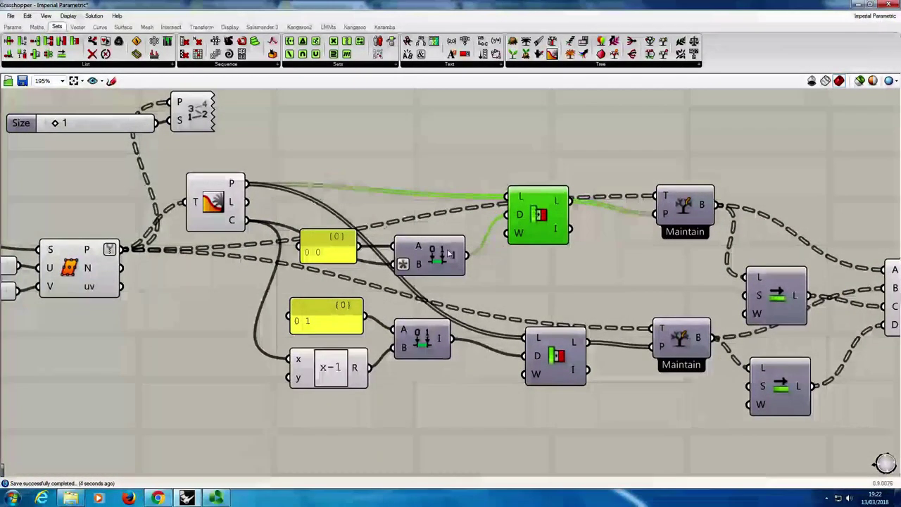
{"action": "left_click_drag", "start_coordinate": [430, 257], "coordinate": [433, 252]}
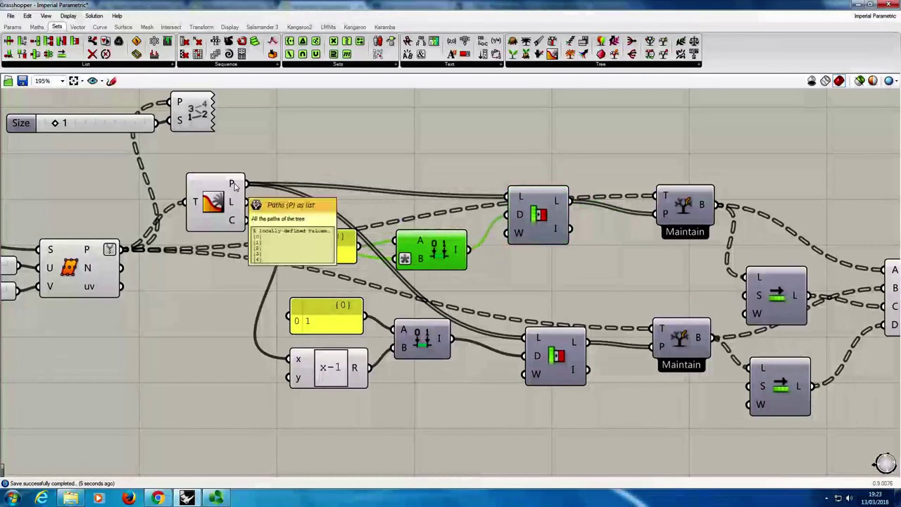
{"action": "mouse_move", "coordinate": [240, 186]}
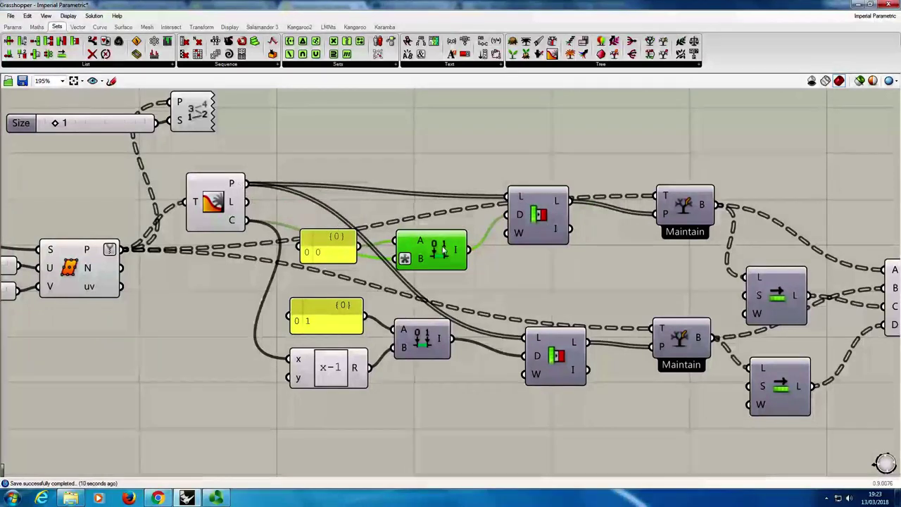
{"action": "left_click_drag", "start_coordinate": [699, 232], "coordinate": [694, 187]}
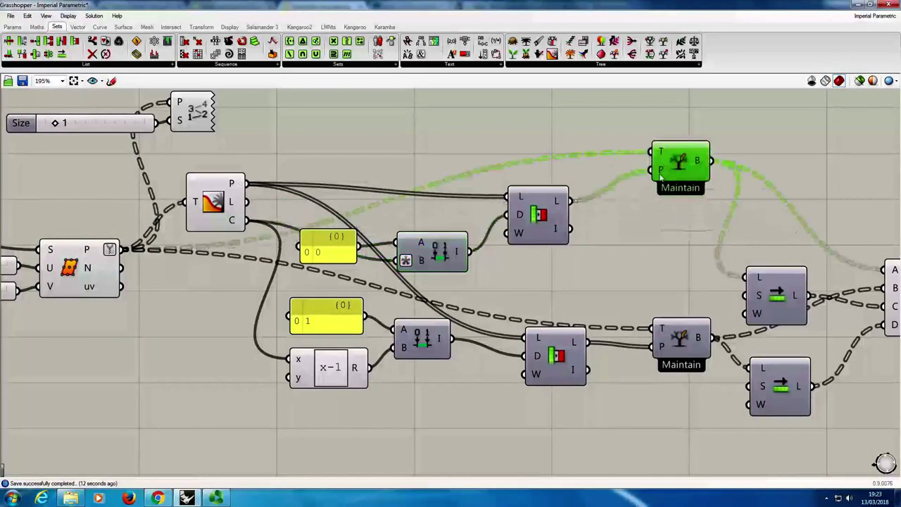
{"action": "mouse_move", "coordinate": [660, 177]}
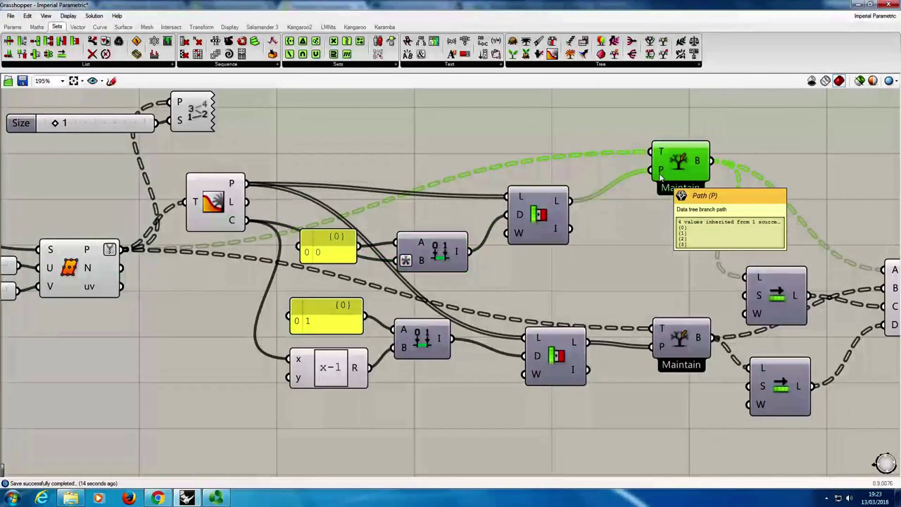
Shift the upper Construct Domain down and left, and examine the upper Sub List's domain input and list output.
{"action": "left_click_drag", "start_coordinate": [521, 211], "coordinate": [525, 213]}
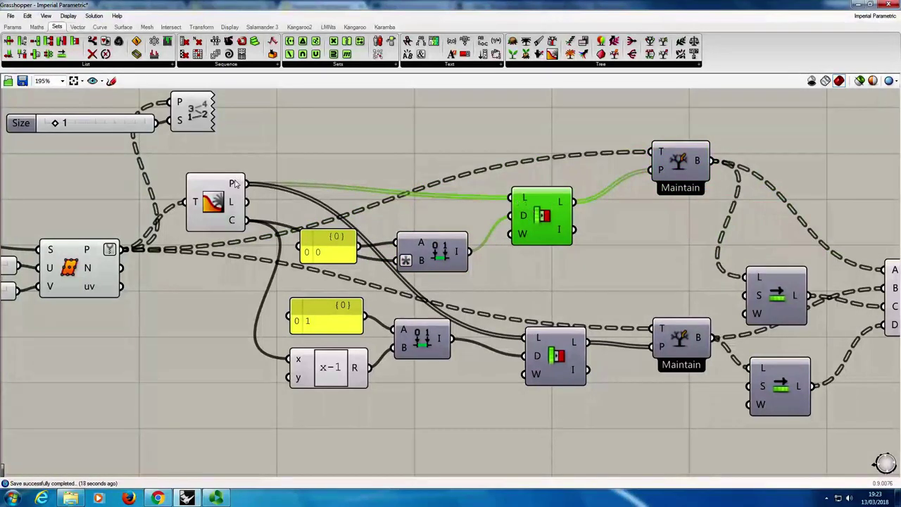
{"action": "left_click_drag", "start_coordinate": [553, 229], "coordinate": [553, 225]}
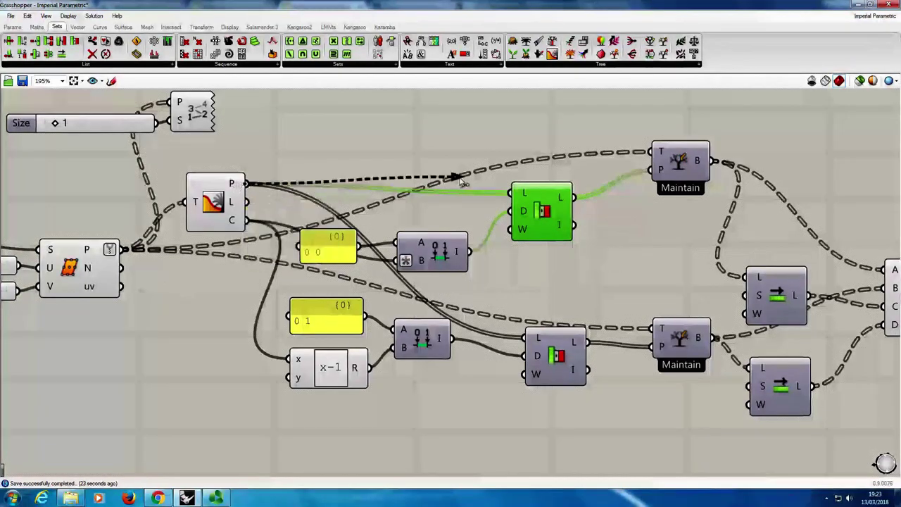
{"action": "left_click", "coordinate": [441, 264]}
{"action": "left_click_drag", "start_coordinate": [441, 264], "coordinate": [431, 279]}
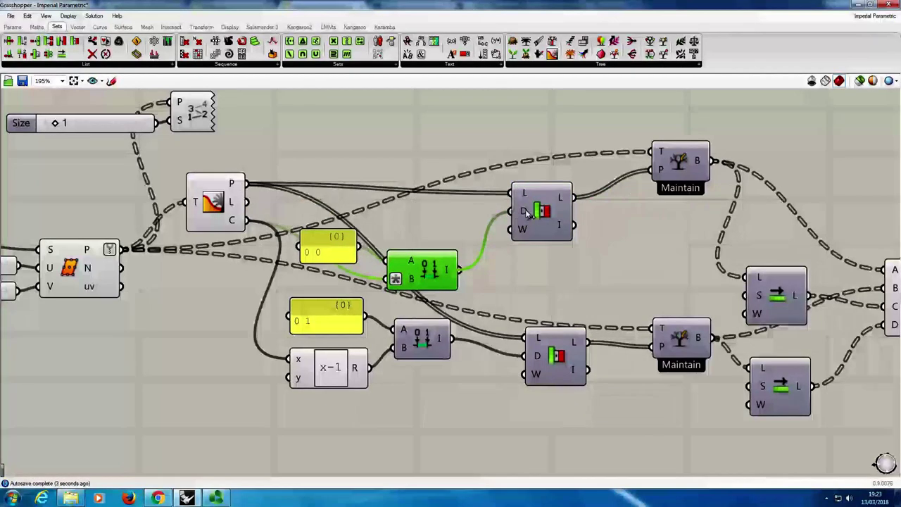
{"action": "mouse_move", "coordinate": [525, 213]}
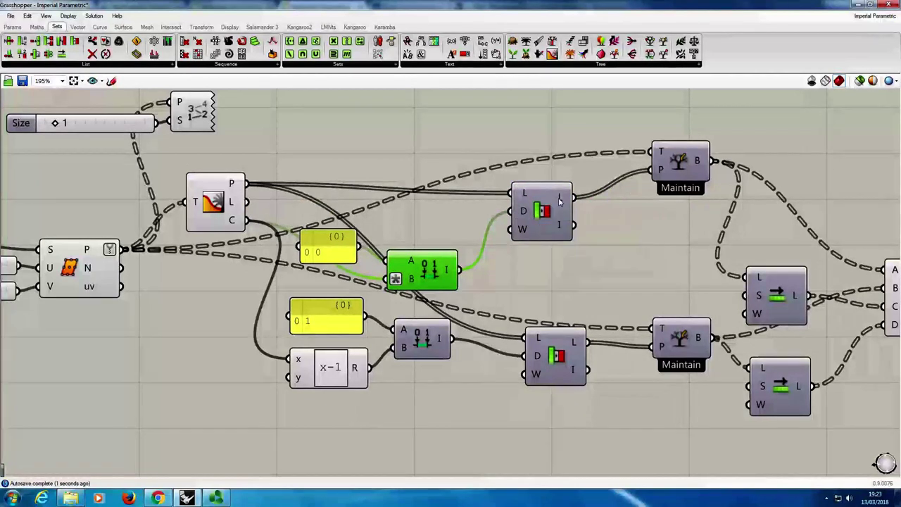
{"action": "mouse_move", "coordinate": [560, 202]}
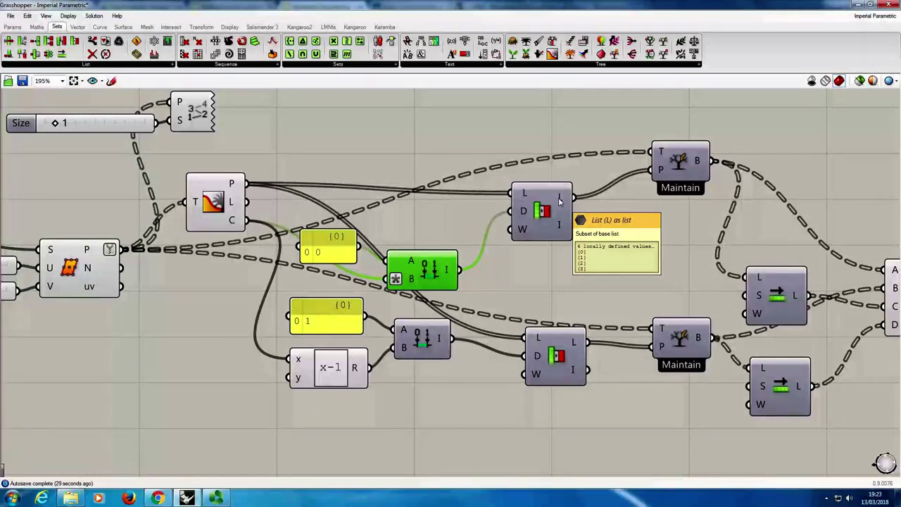
Save the definition, and compare its Sub List, Tree Branch and Shift List layout with the reference definition below.
{"action": "left_click", "coordinate": [9, 15]}
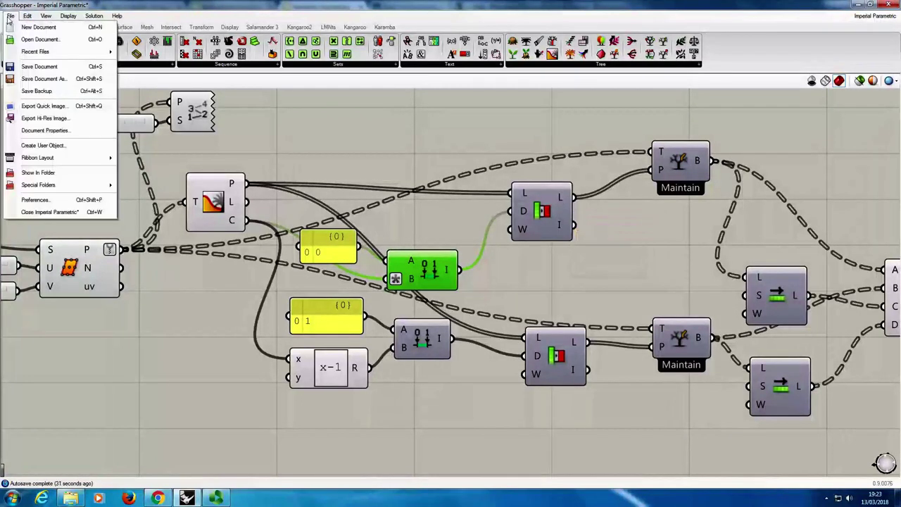
{"action": "left_click", "coordinate": [39, 66]}
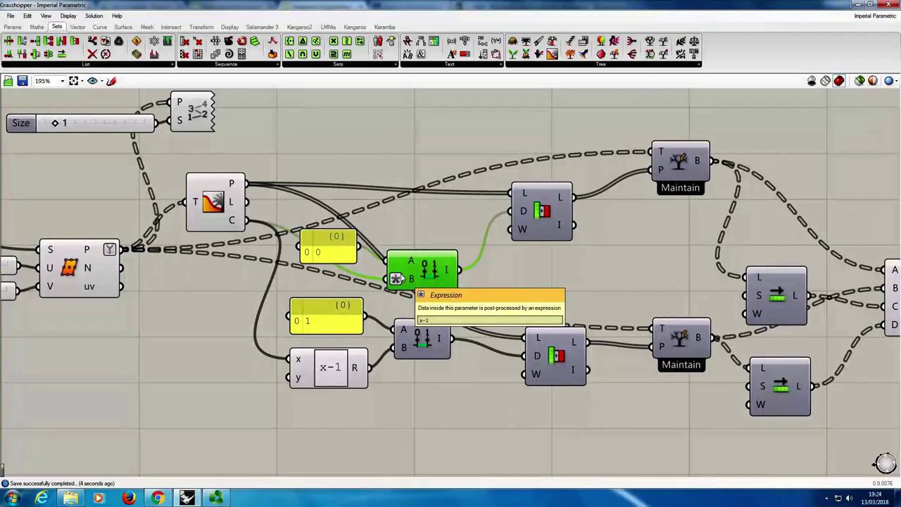
{"action": "scroll", "coordinate": [382, 307], "scroll_direction": "down", "scroll_amount": 3}
{"action": "right_click_drag", "start_coordinate": [382, 307], "coordinate": [312, 190]}
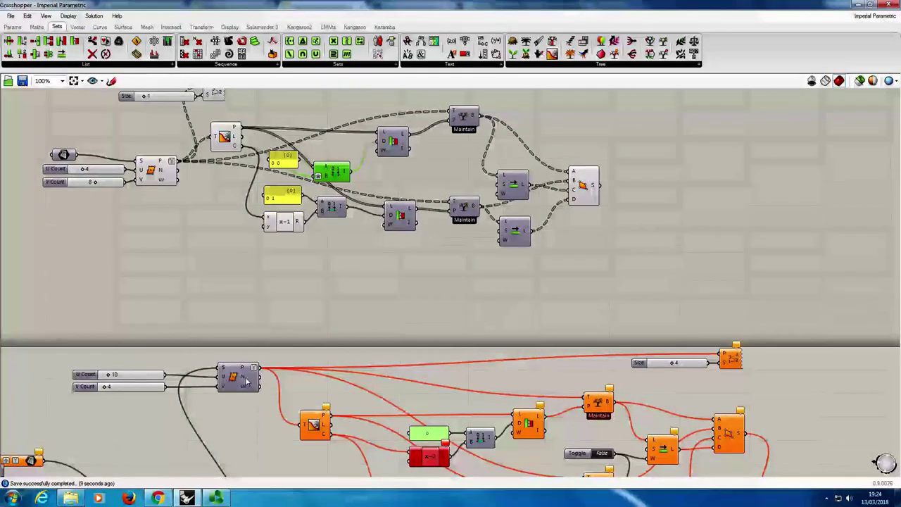
{"action": "right_click_drag", "start_coordinate": [421, 316], "coordinate": [362, 261]}
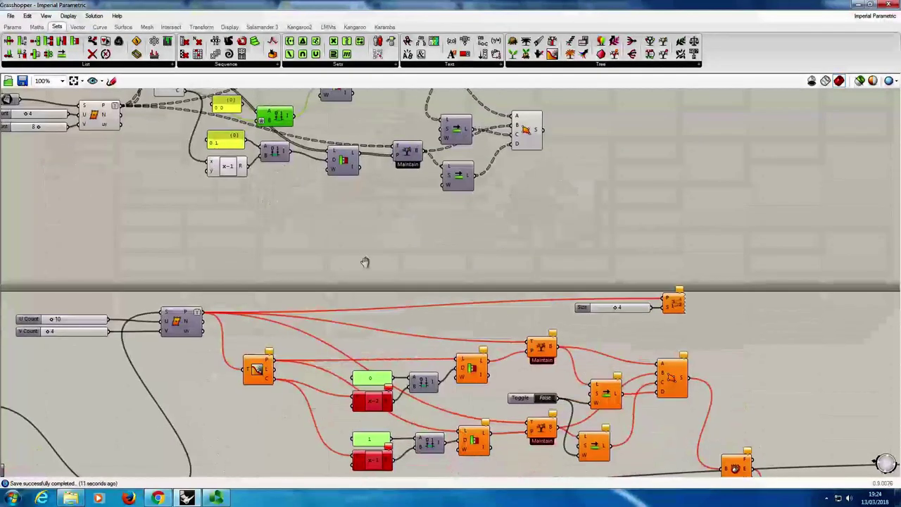
{"action": "scroll", "coordinate": [342, 161], "scroll_direction": "up", "scroll_amount": 3}
{"action": "scroll", "coordinate": [354, 244], "scroll_direction": "up", "scroll_amount": 2}
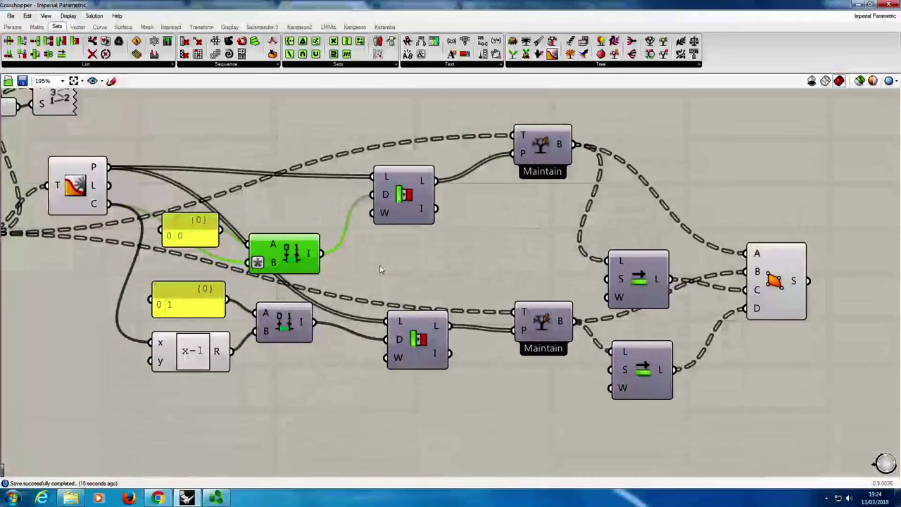
{"action": "right_click_drag", "start_coordinate": [519, 276], "coordinate": [480, 276]}
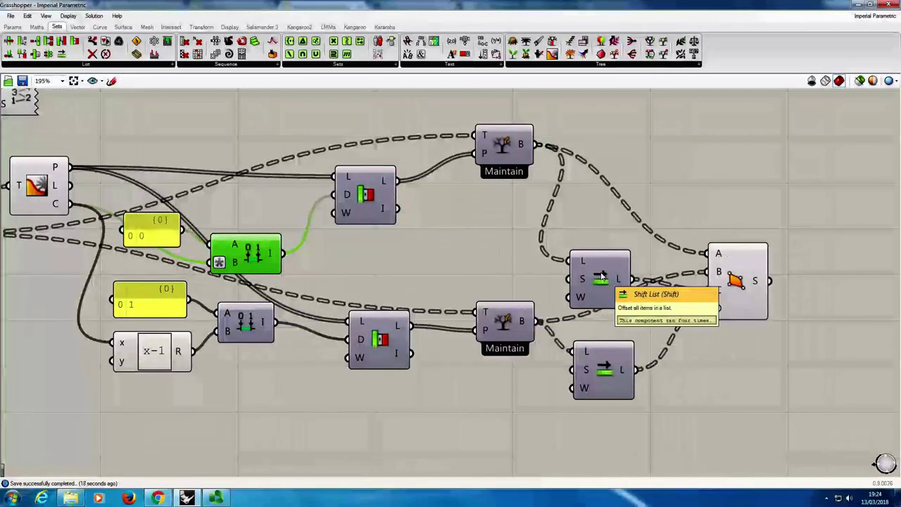
Tile Grasshopper beside the Rhino viewport, and disconnect the 4Point Surface's B, C and D inputs and the upper Shift List's L input.
{"action": "left_click_drag", "start_coordinate": [280, 4], "coordinate": [2, 119]}
{"action": "right_click_drag", "start_coordinate": [739, 266], "coordinate": [719, 265]}
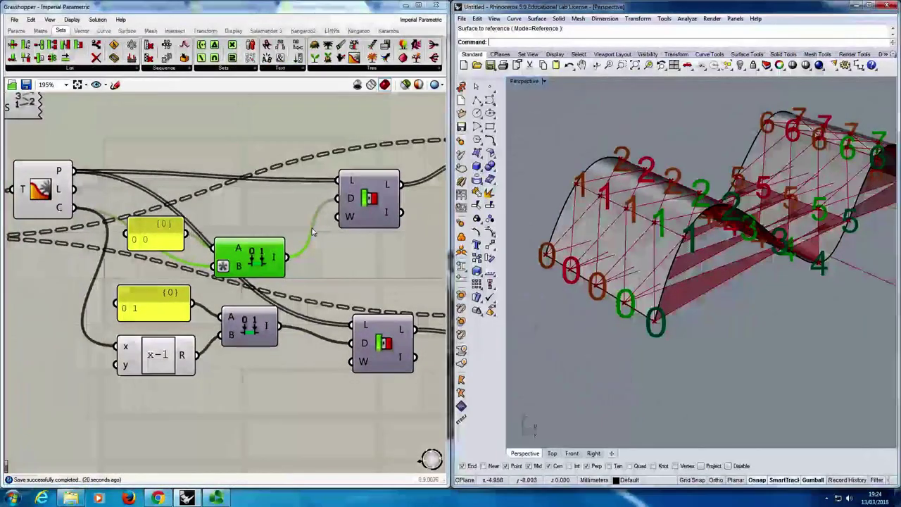
{"action": "scroll", "coordinate": [380, 254], "scroll_direction": "down", "scroll_amount": 1}
{"action": "right_click_drag", "start_coordinate": [380, 254], "coordinate": [204, 247]}
{"action": "scroll", "coordinate": [436, 295], "scroll_direction": "up", "scroll_amount": 1}
{"action": "right_click_drag", "start_coordinate": [436, 296], "coordinate": [317, 276]}
{"action": "left_click_drag", "start_coordinate": [316, 274], "coordinate": [209, 270]}
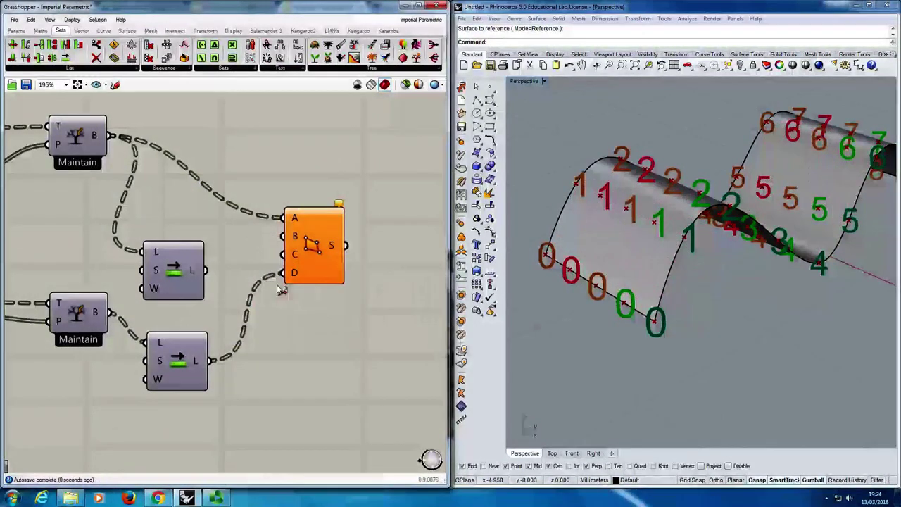
{"action": "left_click_drag", "start_coordinate": [281, 273], "coordinate": [210, 360], "text": "ctrl"}
{"action": "right_click_drag", "start_coordinate": [217, 324], "coordinate": [278, 322]}
{"action": "right_click_drag", "start_coordinate": [350, 259], "coordinate": [306, 300]}
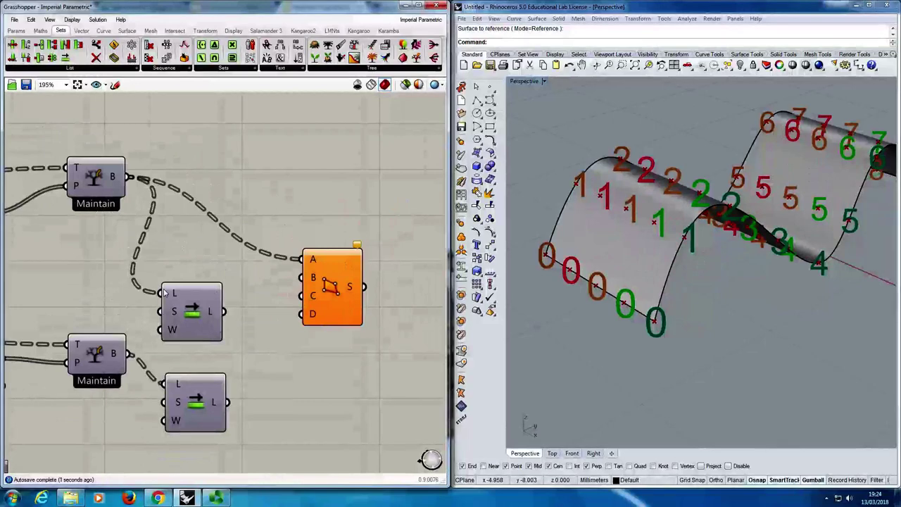
{"action": "left_click_drag", "start_coordinate": [162, 295], "coordinate": [127, 177], "text": "ctrl"}
{"action": "right_click_drag", "start_coordinate": [222, 283], "coordinate": [215, 253]}
Examine how the reference definition wires its Shift Lists, Toggle and 4Point Surface.
{"action": "scroll", "coordinate": [225, 249], "scroll_direction": "down", "scroll_amount": 1}
{"action": "left_click", "coordinate": [298, 255]}
{"action": "scroll", "coordinate": [273, 320], "scroll_direction": "down", "scroll_amount": 1}
{"action": "right_click_drag", "start_coordinate": [273, 320], "coordinate": [265, 189]}
{"action": "right_click_drag", "start_coordinate": [318, 346], "coordinate": [153, 269]}
{"action": "right_click_drag", "start_coordinate": [216, 287], "coordinate": [233, 281]}
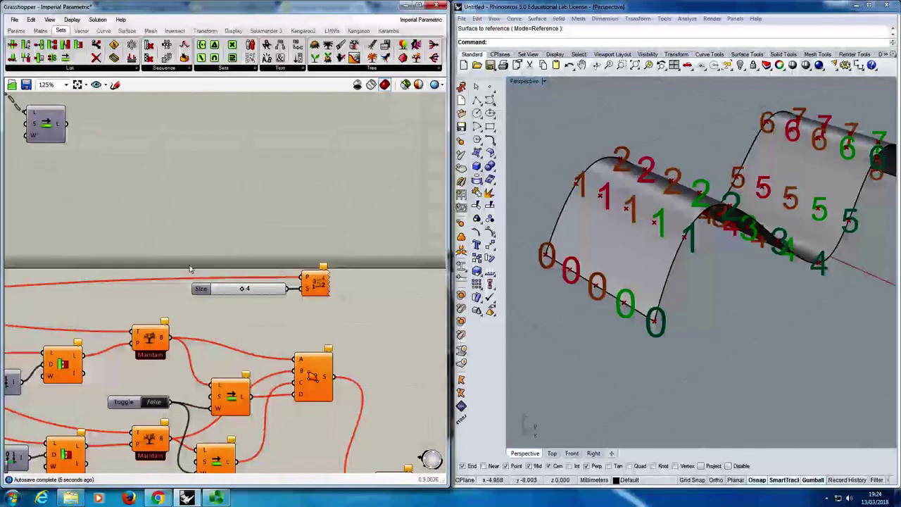
{"action": "right_click_drag", "start_coordinate": [167, 231], "coordinate": [246, 391]}
{"action": "right_click_drag", "start_coordinate": [91, 196], "coordinate": [129, 246]}
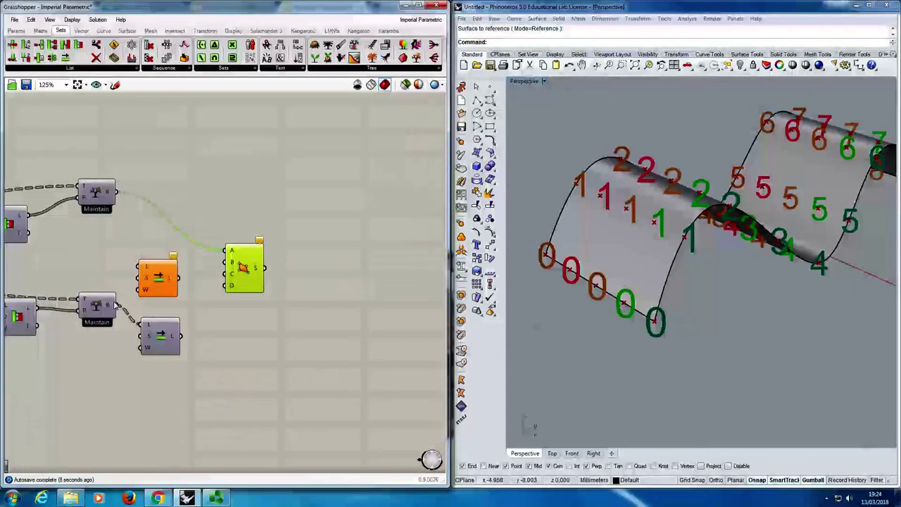
Connect the upper Tree Branch to the upper Shift List, and the lower Tree Branch and both Shift Lists to 4Point Surface inputs B, C and D.
{"action": "right_click_drag", "start_coordinate": [116, 297], "coordinate": [204, 289]}
{"action": "left_click_drag", "start_coordinate": [205, 180], "coordinate": [231, 266]}
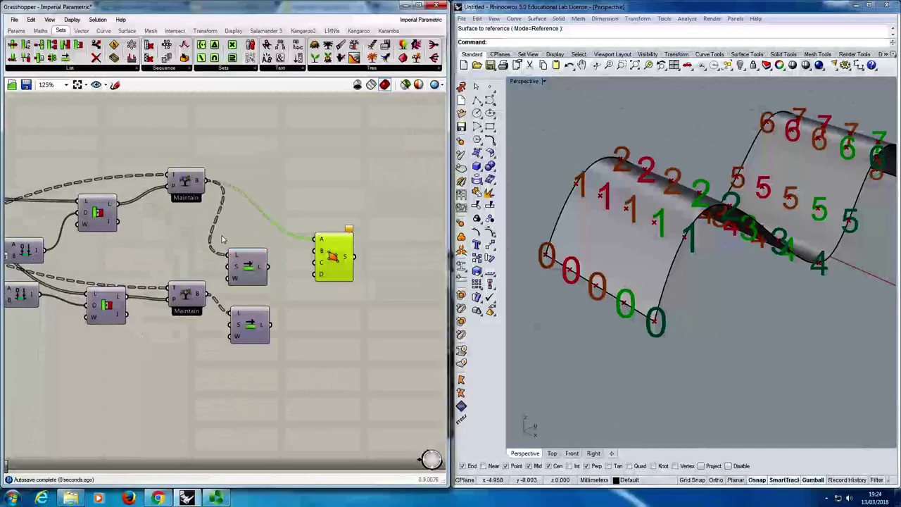
{"action": "scroll", "coordinate": [204, 289], "scroll_direction": "up", "scroll_amount": 1}
{"action": "left_click_drag", "start_coordinate": [203, 308], "coordinate": [340, 254]}
{"action": "left_click_drag", "start_coordinate": [281, 274], "coordinate": [285, 348]}
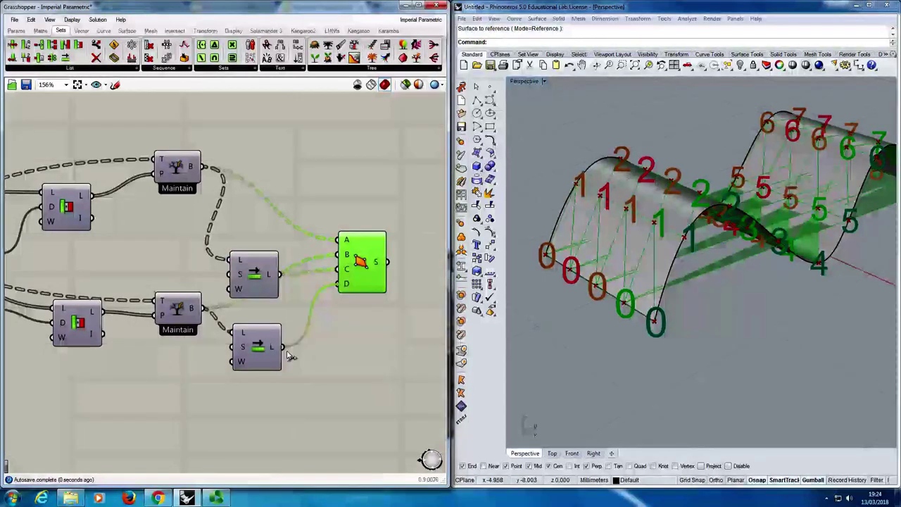
{"action": "right_click_drag", "start_coordinate": [223, 304], "coordinate": [272, 301]}
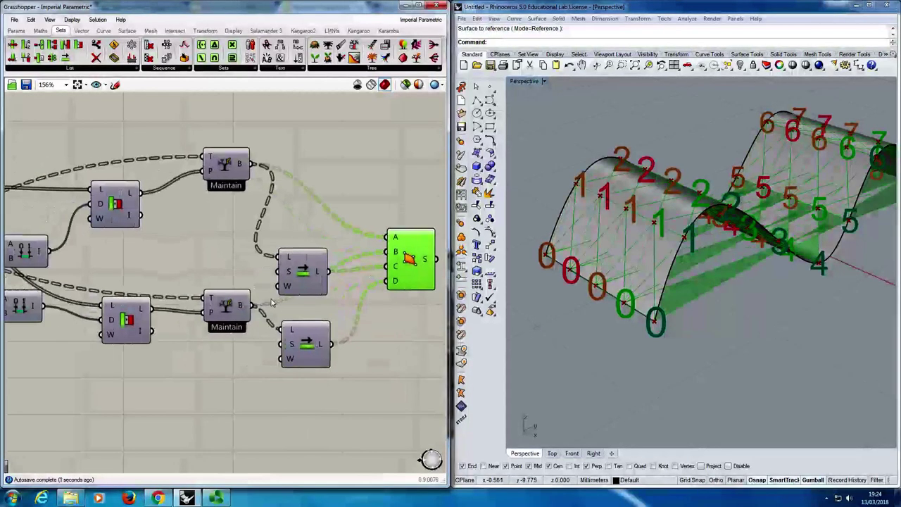
Add a Boolean Toggle set to False, and connect it to the W input of both Shift Lists.
{"action": "double_click", "coordinate": [222, 273]}
{"action": "type", "text": "false"}
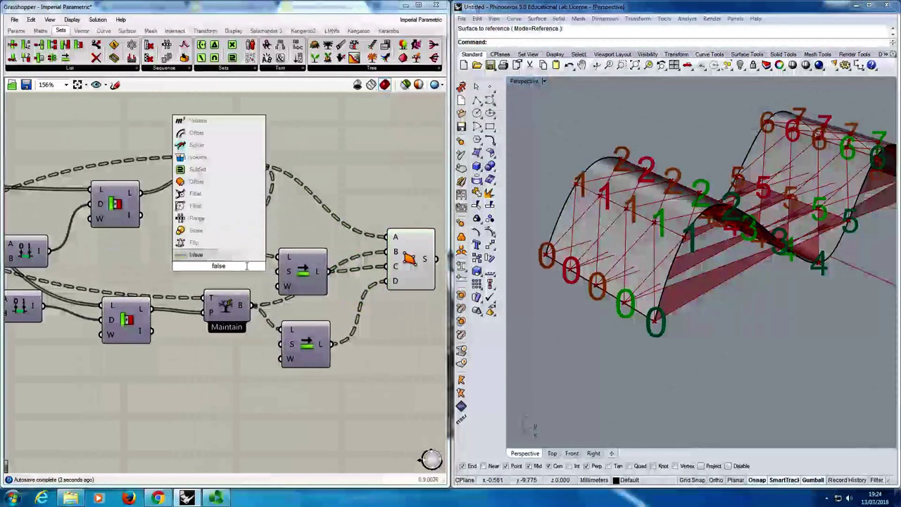
{"action": "double_click", "coordinate": [219, 266]}
{"action": "type", "text": "bo"}
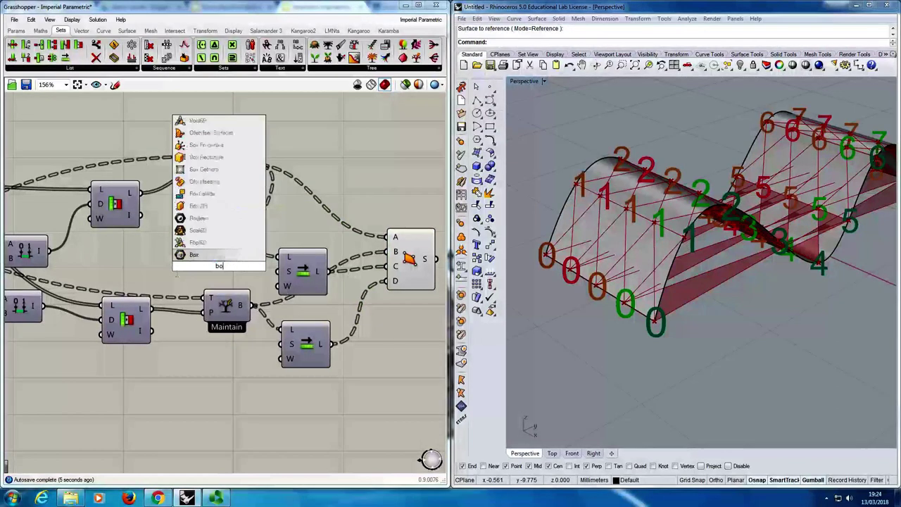
{"action": "type", "text": "ol"}
{"action": "left_click", "coordinate": [236, 244]}
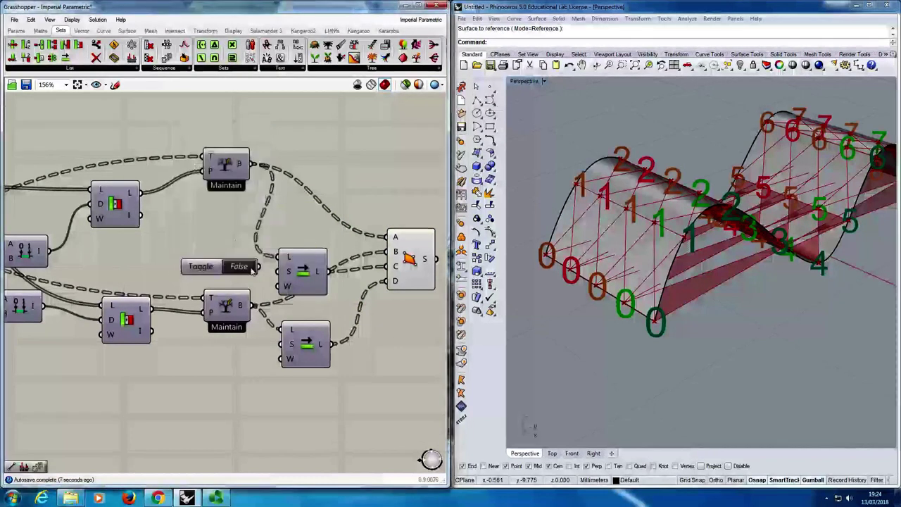
{"action": "left_click_drag", "start_coordinate": [257, 266], "coordinate": [288, 359]}
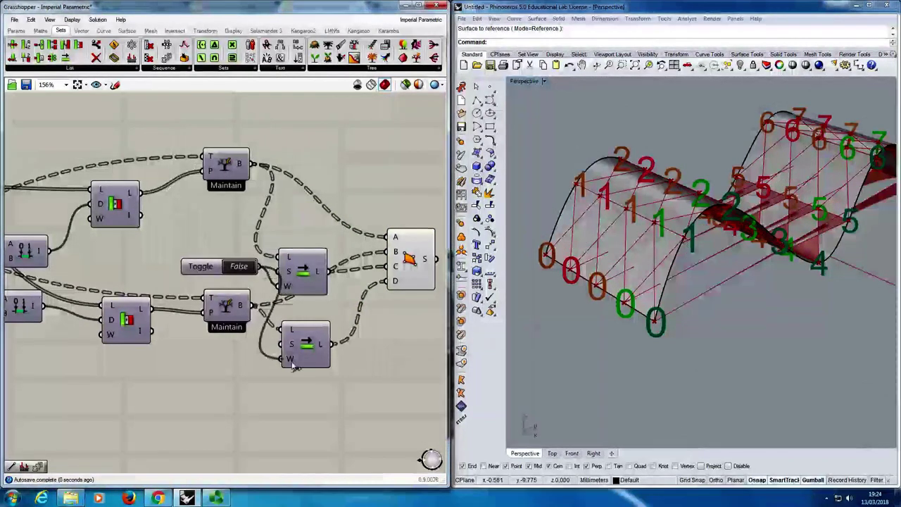
Move the Toggle slightly away from the Shift Lists, and save the file.
{"action": "right_click_drag", "start_coordinate": [292, 300], "coordinate": [266, 292]}
{"action": "left_click_drag", "start_coordinate": [176, 259], "coordinate": [159, 255]}
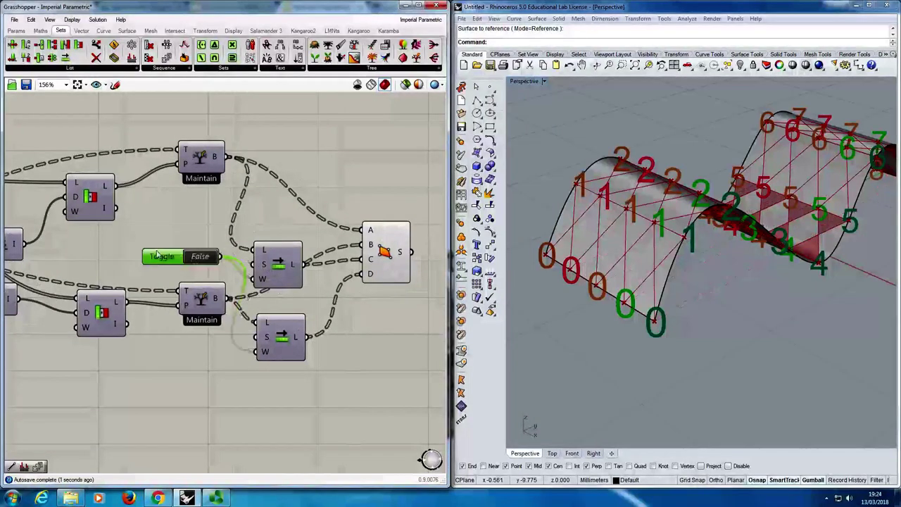
{"action": "left_click", "coordinate": [258, 216]}
{"action": "right_click_drag", "start_coordinate": [258, 216], "coordinate": [219, 215]}
{"action": "key", "text": "ctrl+s"}
Maximize the Grasshopper window, and move the upper Shift List upward to separate its wires from the lower branch.
{"action": "right_click_drag", "start_coordinate": [298, 287], "coordinate": [383, 284]}
{"action": "scroll", "coordinate": [377, 284], "scroll_direction": "down", "scroll_amount": 1}
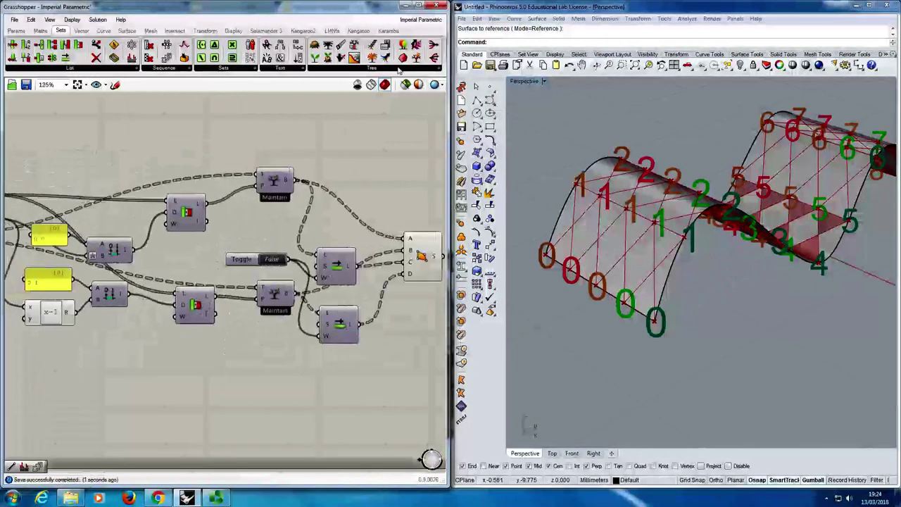
{"action": "left_click", "coordinate": [419, 6]}
{"action": "right_click_drag", "start_coordinate": [180, 256], "coordinate": [456, 303]}
{"action": "scroll", "coordinate": [417, 293], "scroll_direction": "up", "scroll_amount": 1}
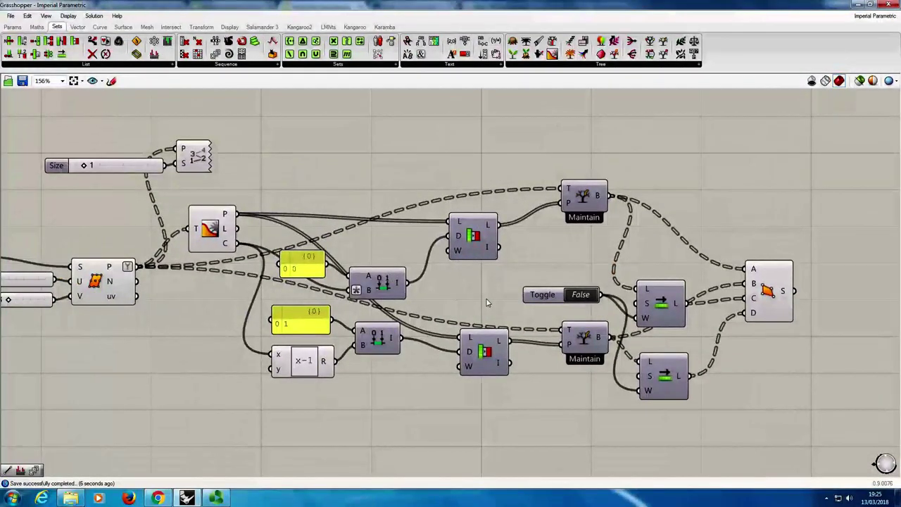
{"action": "left_click_drag", "start_coordinate": [667, 303], "coordinate": [658, 268]}
{"action": "left_click", "coordinate": [688, 222]}
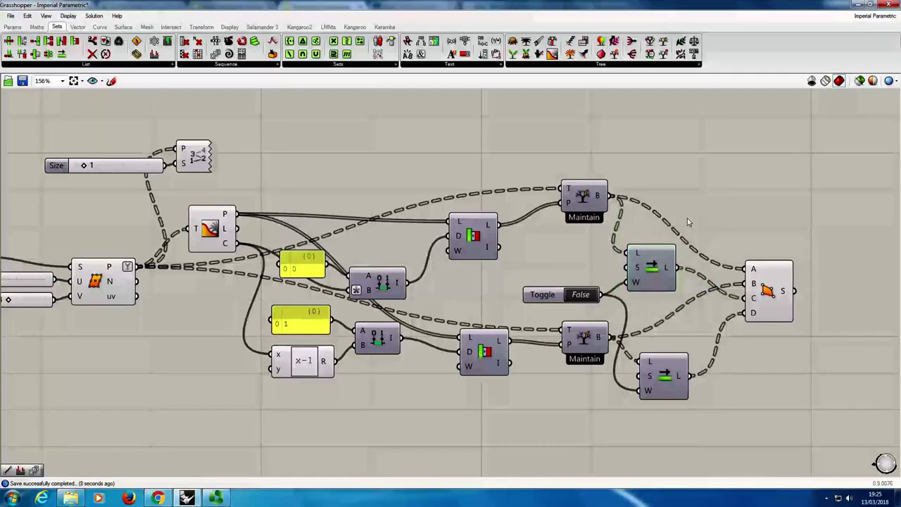
{"action": "scroll", "coordinate": [471, 320], "scroll_direction": "up", "scroll_amount": 1}
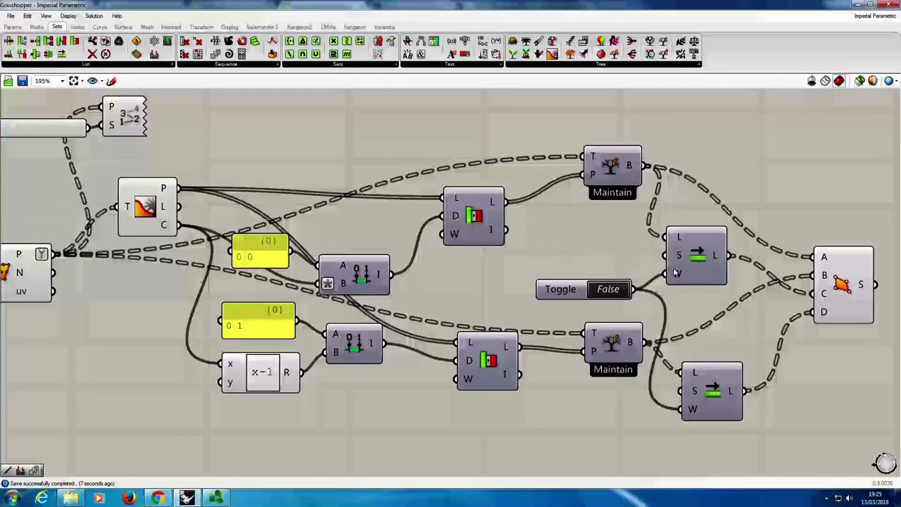
{"action": "mouse_move", "coordinate": [674, 273]}
Tile Grasshopper beside the Rhino viewport, and hide the original wavy surface in Rhino.
{"action": "key", "text": "super+Left"}
{"action": "right_click_drag", "start_coordinate": [694, 328], "coordinate": [791, 280]}
{"action": "left_click", "coordinate": [650, 345]}
{"action": "key", "text": "Return"}
{"action": "scroll", "coordinate": [704, 330], "scroll_direction": "down", "scroll_amount": 3}
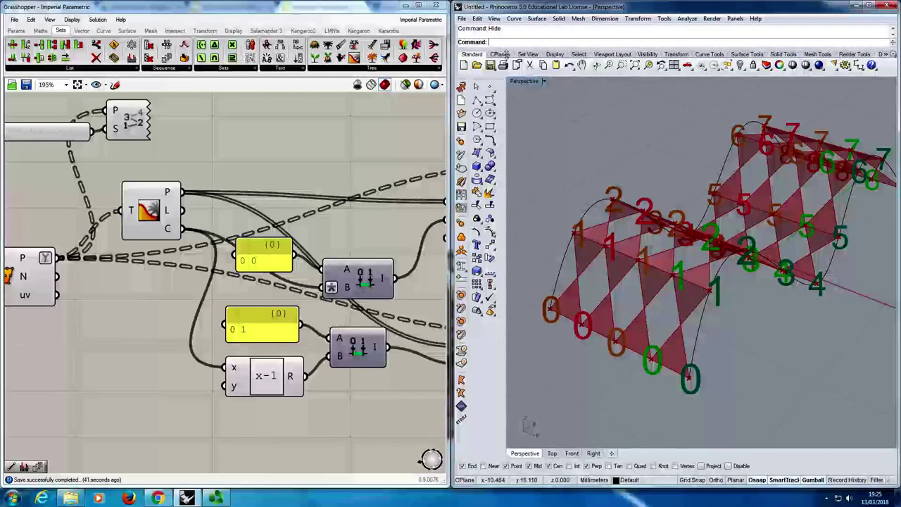
Try connecting the upper Shift List to the 4Point Surface's B input and the lower Tree Branch to C.
{"action": "right_click_drag", "start_coordinate": [279, 346], "coordinate": [156, 352]}
{"action": "right_click_drag", "start_coordinate": [325, 315], "coordinate": [39, 318]}
{"action": "right_click_drag", "start_coordinate": [366, 332], "coordinate": [278, 288]}
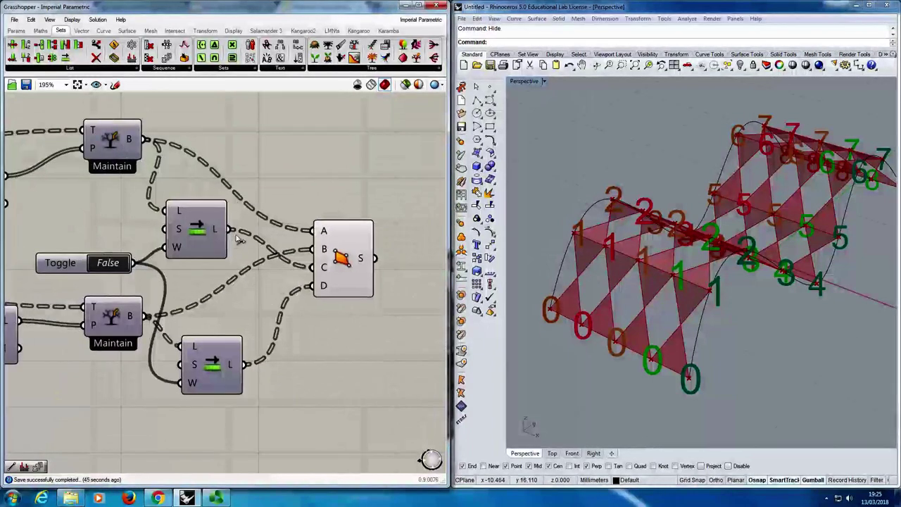
{"action": "left_click_drag", "start_coordinate": [232, 230], "coordinate": [145, 316]}
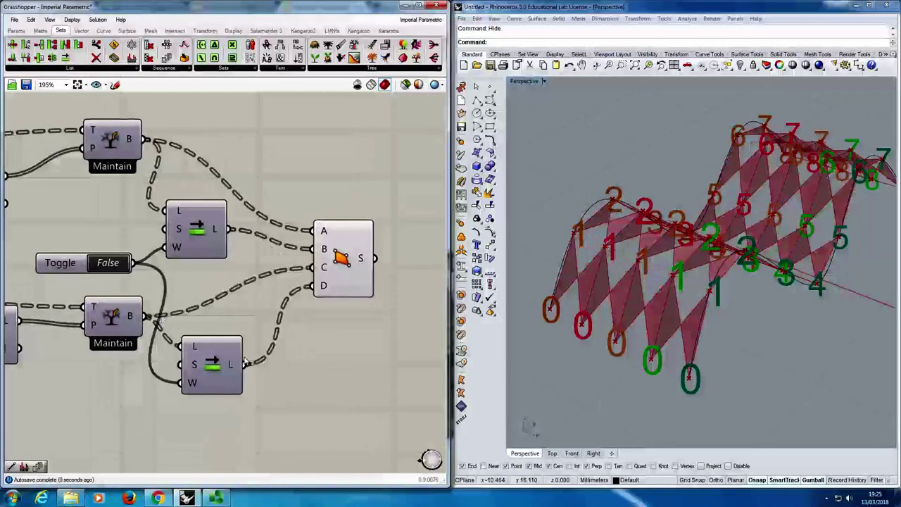
Wire the lower Tree Branch to 4Point Surface B, the lower Shift List to C and the upper Shift List to D, and save the file.
{"action": "left_click_drag", "start_coordinate": [312, 250], "coordinate": [145, 317]}
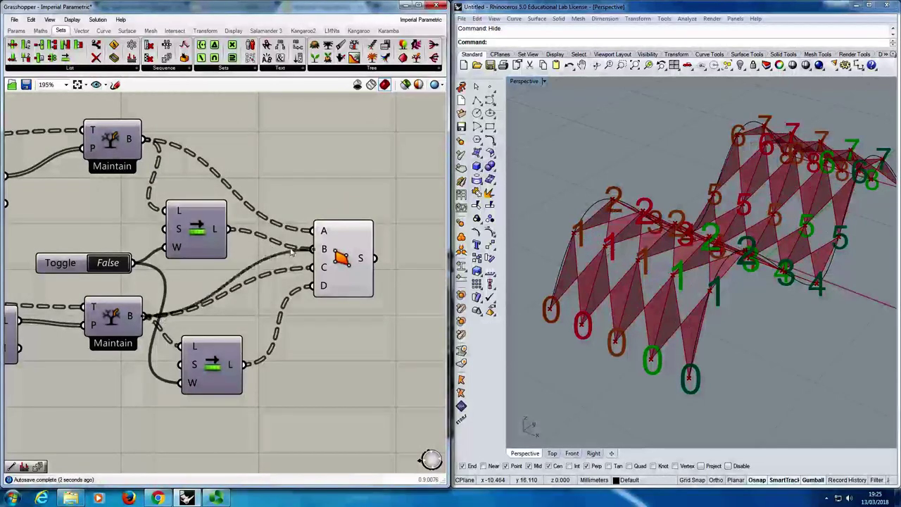
{"action": "left_click_drag", "start_coordinate": [229, 231], "coordinate": [244, 366]}
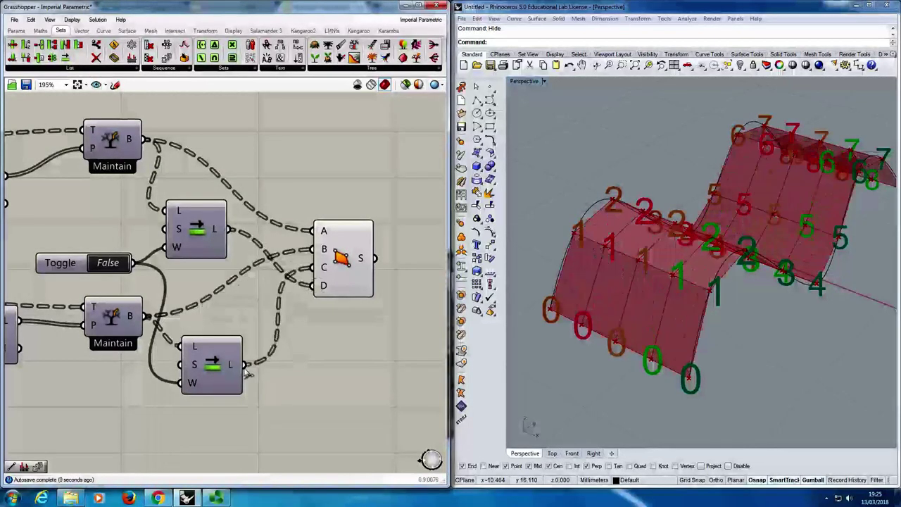
{"action": "right_click_drag", "start_coordinate": [634, 317], "coordinate": [609, 315]}
{"action": "right_click_drag", "start_coordinate": [285, 298], "coordinate": [298, 306]}
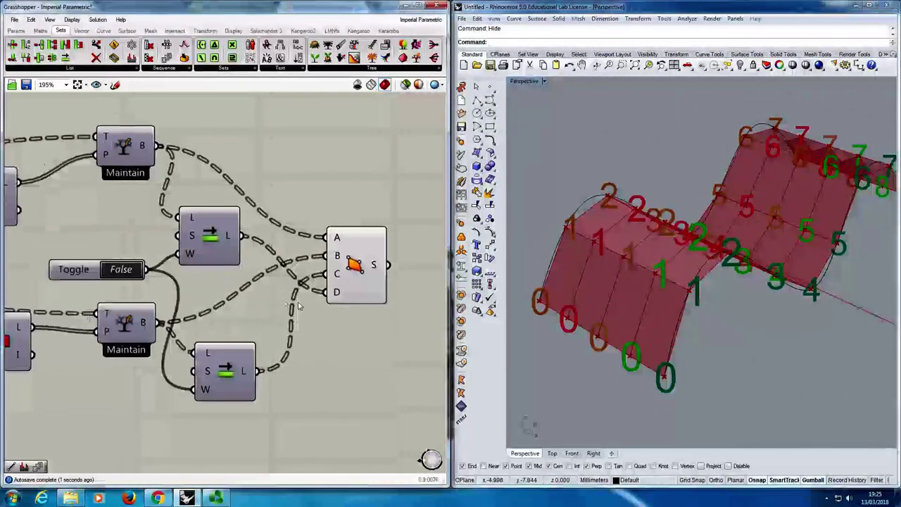
{"action": "key", "text": "ctrl+s"}
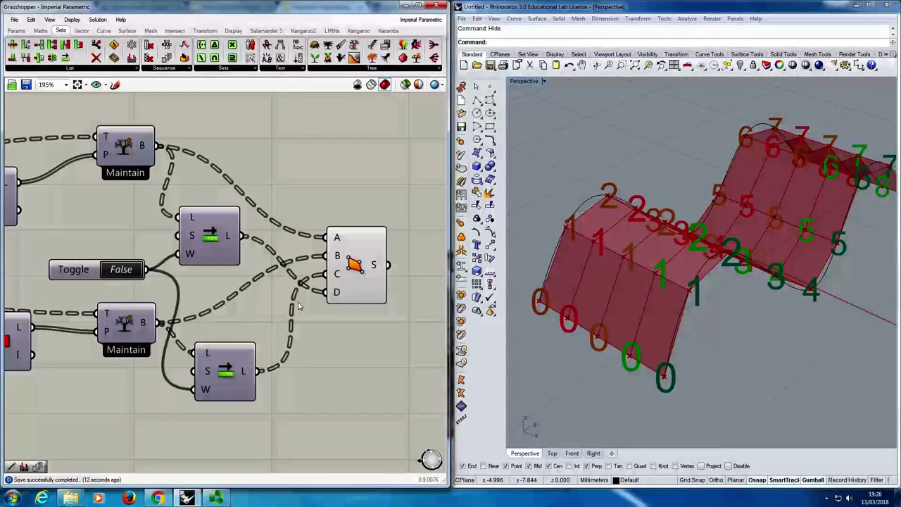
{"action": "right_click_drag", "start_coordinate": [218, 252], "coordinate": [225, 252]}
{"action": "key", "text": "ctrl+s"}
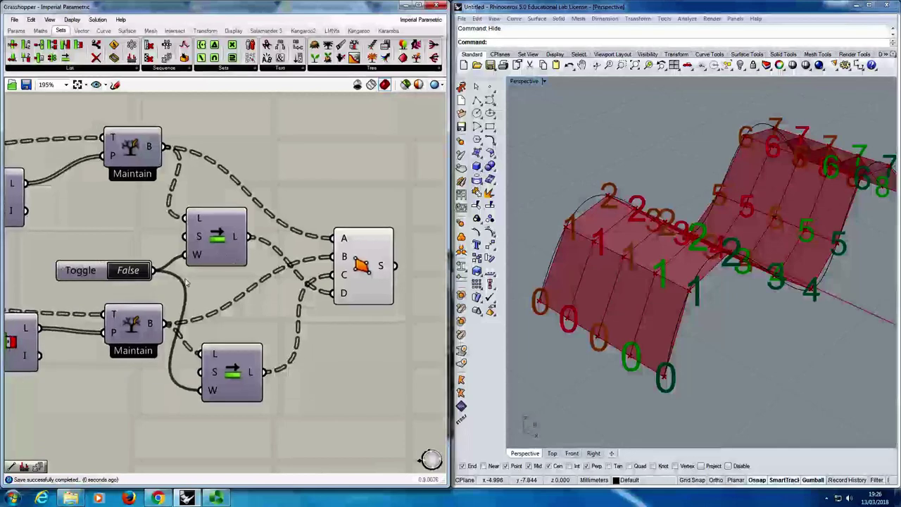
Close the Grasshopper window, relaunch it with the Grasshopper command in Rhino, and maximize it.
{"action": "scroll", "coordinate": [187, 282], "scroll_direction": "down", "scroll_amount": 1}
{"action": "left_click", "coordinate": [436, 6]}
{"action": "right_click_drag", "start_coordinate": [665, 170], "coordinate": [659, 155]}
{"action": "type", "text": "Grasshopper"}
{"action": "key", "text": "Return"}
{"action": "left_click", "coordinate": [420, 6]}
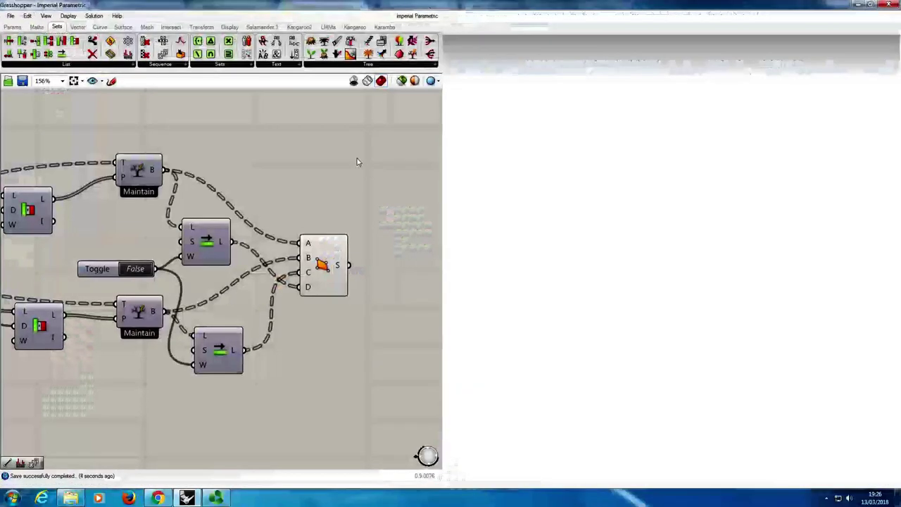
{"action": "right_click_drag", "start_coordinate": [380, 250], "coordinate": [563, 261]}
{"action": "scroll", "coordinate": [534, 267], "scroll_direction": "up", "scroll_amount": 2}
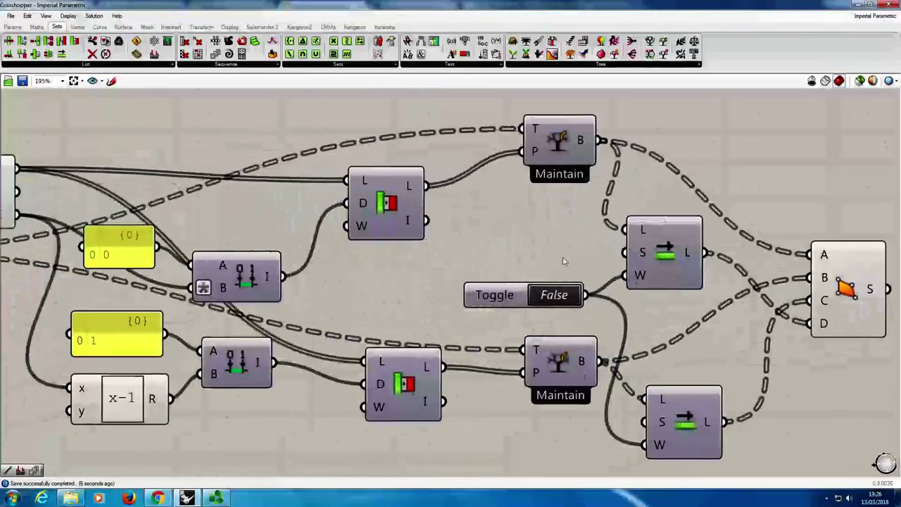
Move the "0 0" panel upward, above the wires running from Tree Statistics to the upper Sub List.
{"action": "scroll", "coordinate": [563, 262], "scroll_direction": "down", "scroll_amount": 1}
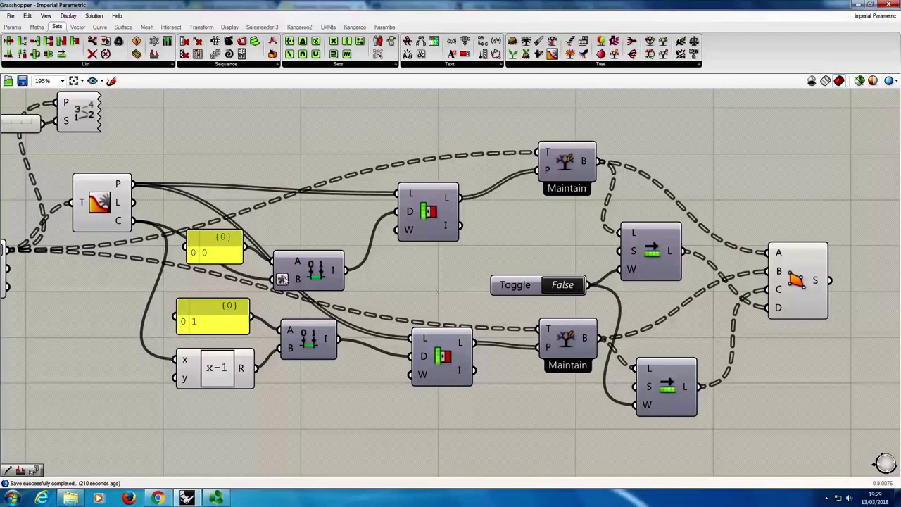
{"action": "left_click_drag", "start_coordinate": [228, 255], "coordinate": [217, 163]}
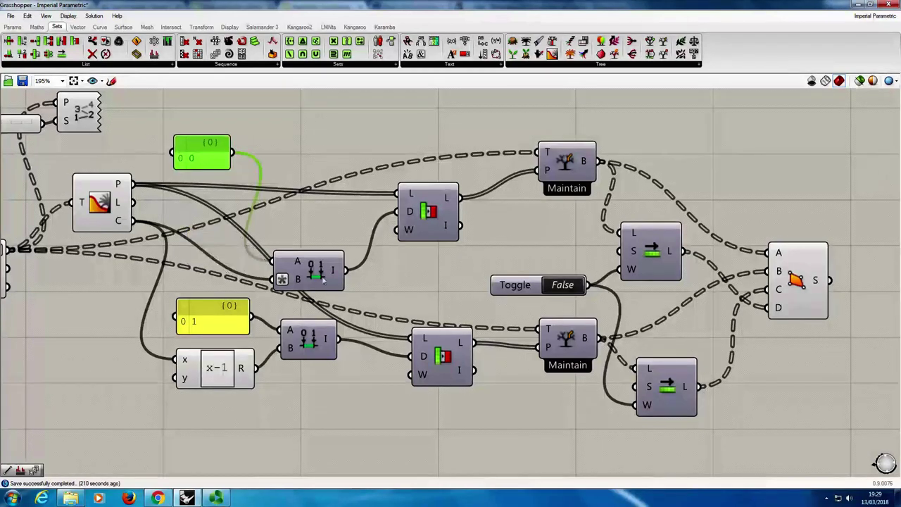
Arrange the "0 0" panel and the upper Construct Domain side by side between Tree Statistics and the upper Sub List.
{"action": "left_click_drag", "start_coordinate": [309, 273], "coordinate": [307, 222]}
{"action": "left_click", "coordinate": [216, 163]}
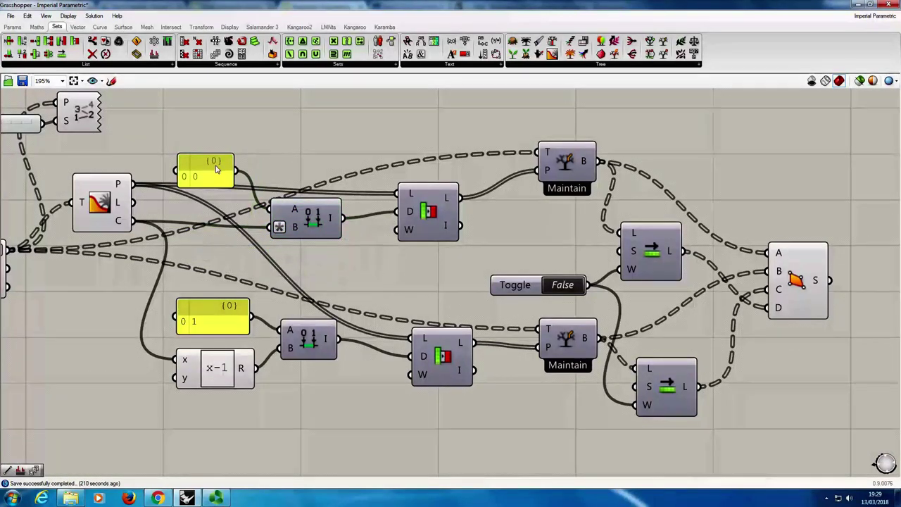
{"action": "left_click_drag", "start_coordinate": [216, 163], "coordinate": [227, 209]}
{"action": "left_click", "coordinate": [296, 217]}
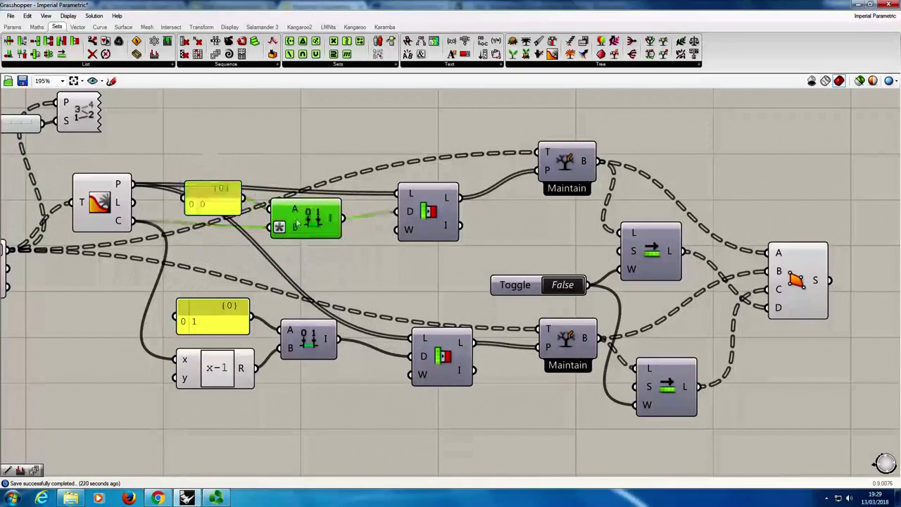
{"action": "left_click_drag", "start_coordinate": [179, 174], "coordinate": [390, 265]}
{"action": "left_click_drag", "start_coordinate": [291, 218], "coordinate": [295, 254]}
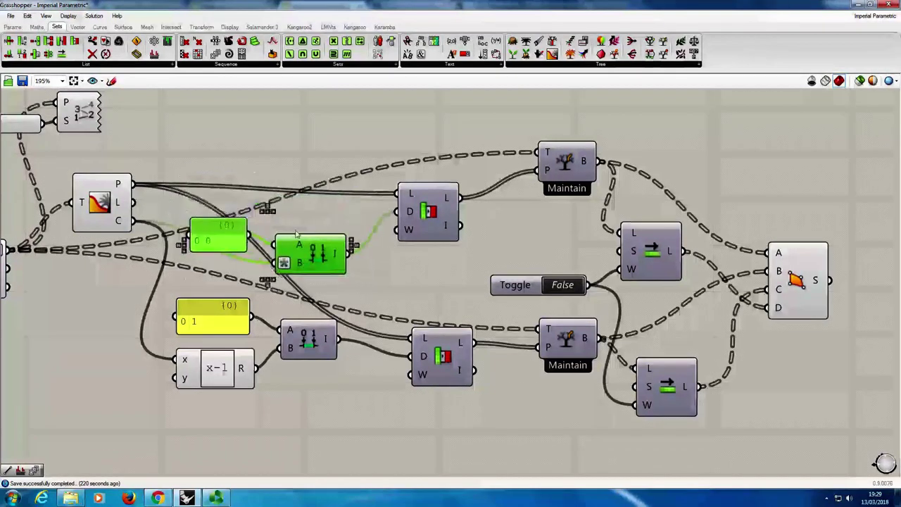
{"action": "left_click", "coordinate": [370, 232]}
Nudge the upper Sub List slightly up and away from its Construct Domain, and save the file.
{"action": "left_click_drag", "start_coordinate": [416, 227], "coordinate": [423, 227]}
{"action": "left_click", "coordinate": [419, 269]}
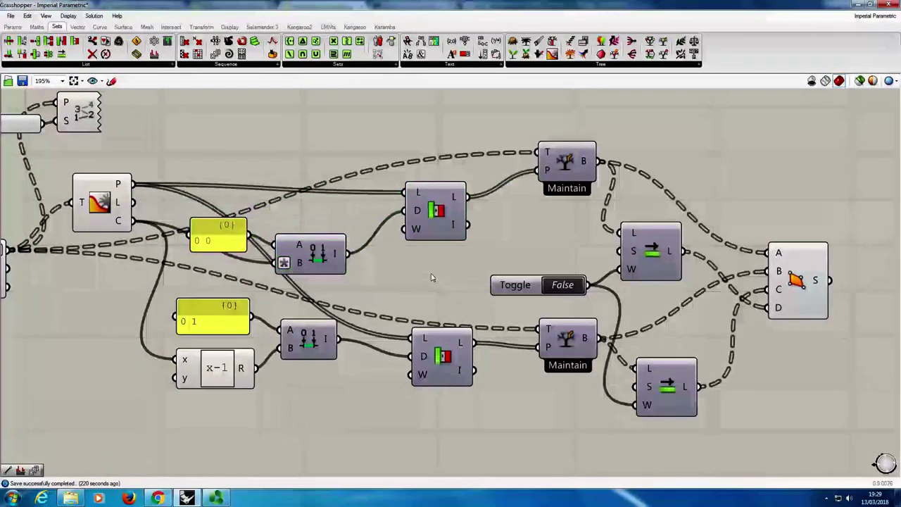
{"action": "key", "text": "ctrl+s"}
{"action": "right_click_drag", "start_coordinate": [449, 281], "coordinate": [442, 277]}
{"action": "left_click_drag", "start_coordinate": [424, 221], "coordinate": [424, 216]}
{"action": "left_click", "coordinate": [437, 258]}
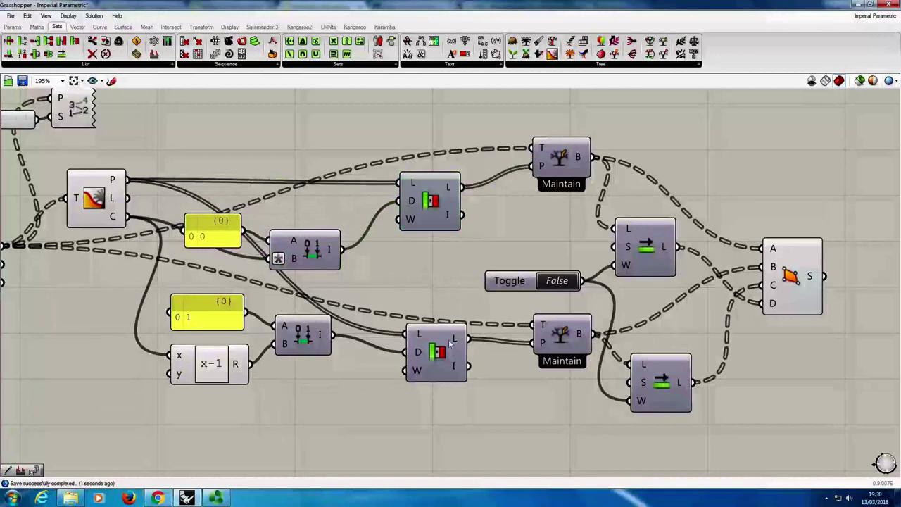
Shift the lower Sub List slightly up and move its "0 1" panel, x-1 expression and Construct Domain down to line up with it.
{"action": "mouse_move", "coordinate": [434, 356]}
{"action": "left_mouse_down"}
{"action": "mouse_move", "coordinate": [427, 358]}
{"action": "mouse_move", "coordinate": [426, 342]}
{"action": "left_mouse_up"}
{"action": "left_click_drag", "start_coordinate": [315, 385], "coordinate": [210, 343]}
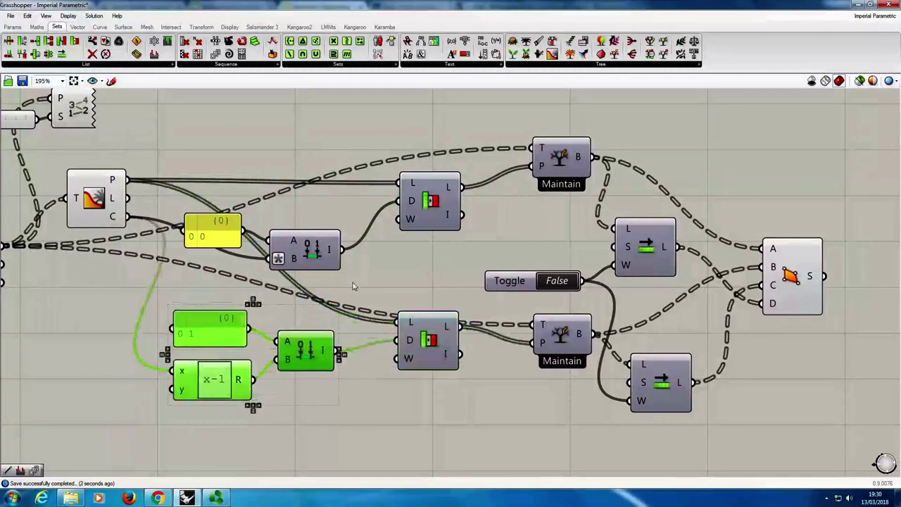
{"action": "left_click", "coordinate": [354, 284]}
Move the upper Construct Domain slightly up in line with the "0 0" panel and save the document.
{"action": "left_click_drag", "start_coordinate": [310, 250], "coordinate": [319, 243]}
{"action": "left_click", "coordinate": [418, 266]}
{"action": "left_click", "coordinate": [10, 15]}
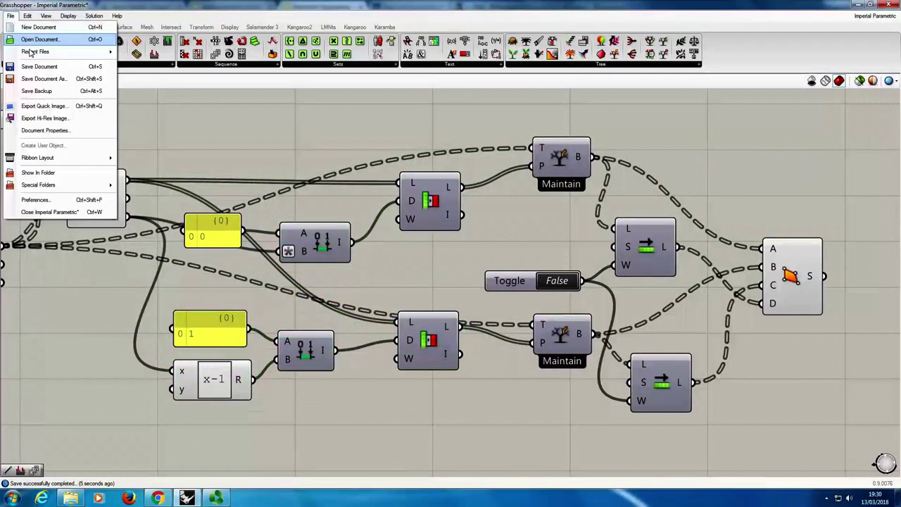
{"action": "left_click", "coordinate": [26, 66]}
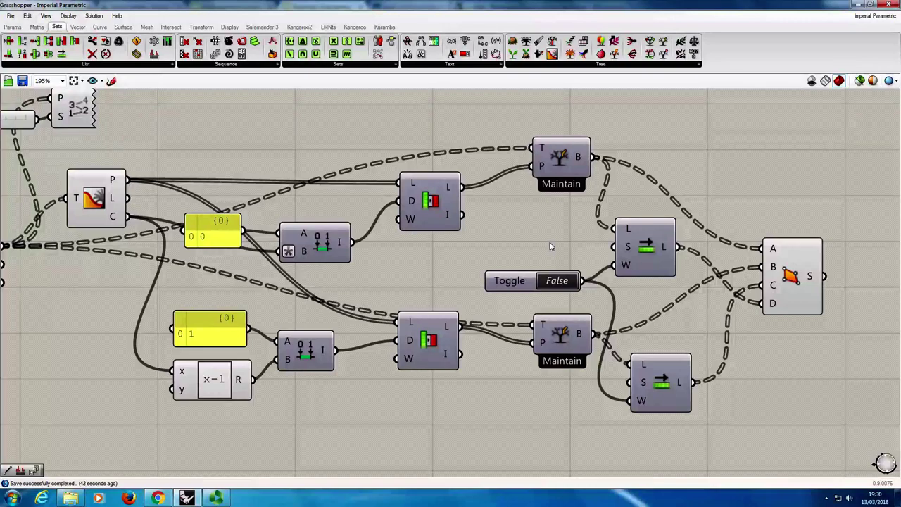
Examine the orange reference definition downstream of its 4Point Surface and return to the inputs of the new 4Point Surface.
{"action": "scroll", "coordinate": [551, 246], "scroll_direction": "down", "scroll_amount": 4}
{"action": "scroll", "coordinate": [539, 340], "scroll_direction": "up", "scroll_amount": 3}
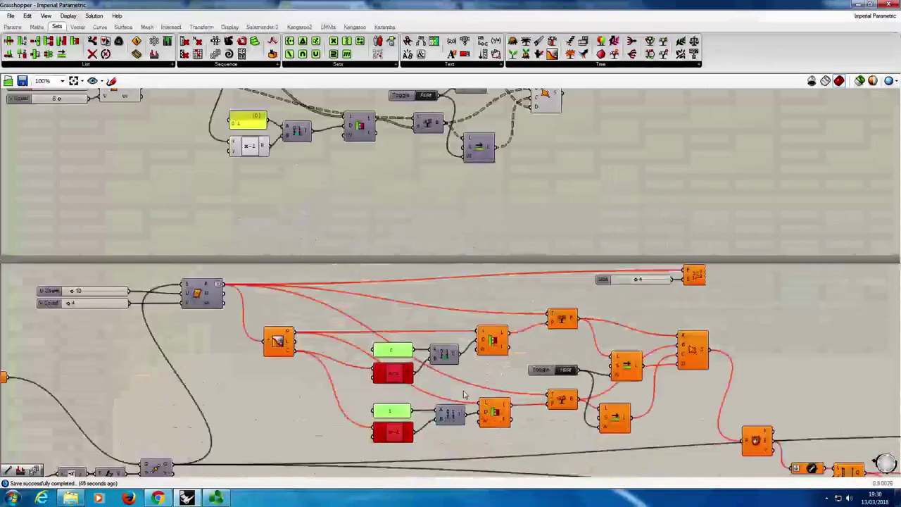
{"action": "right_click_drag", "start_coordinate": [569, 368], "coordinate": [514, 372]}
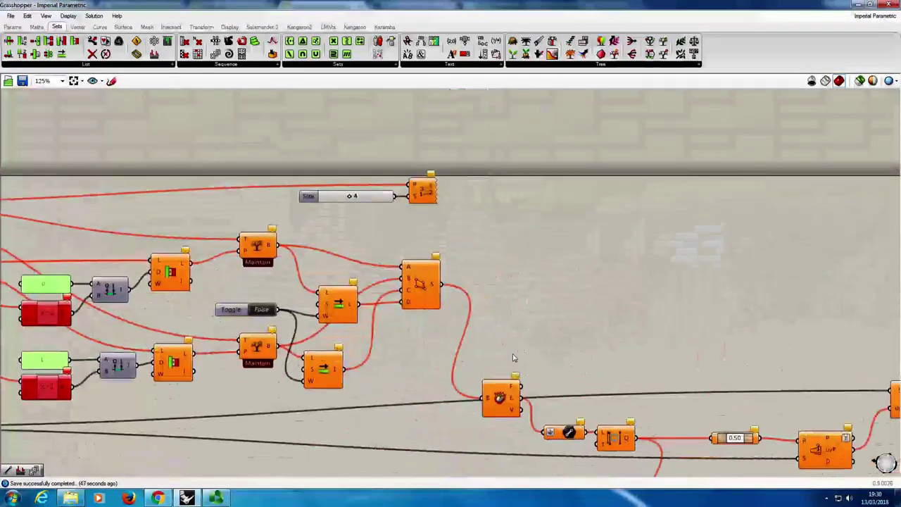
{"action": "right_click_drag", "start_coordinate": [569, 302], "coordinate": [400, 244]}
{"action": "scroll", "coordinate": [463, 316], "scroll_direction": "down", "scroll_amount": 1}
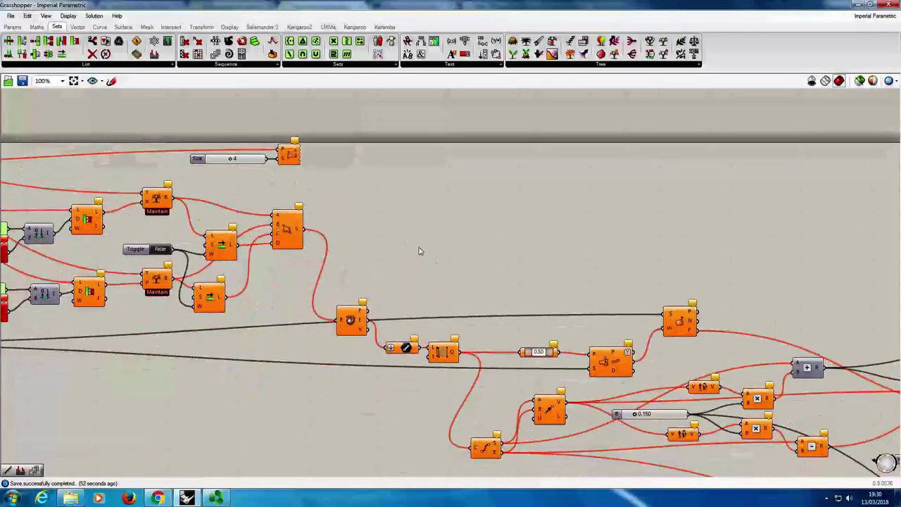
{"action": "right_click_drag", "start_coordinate": [371, 204], "coordinate": [515, 472]}
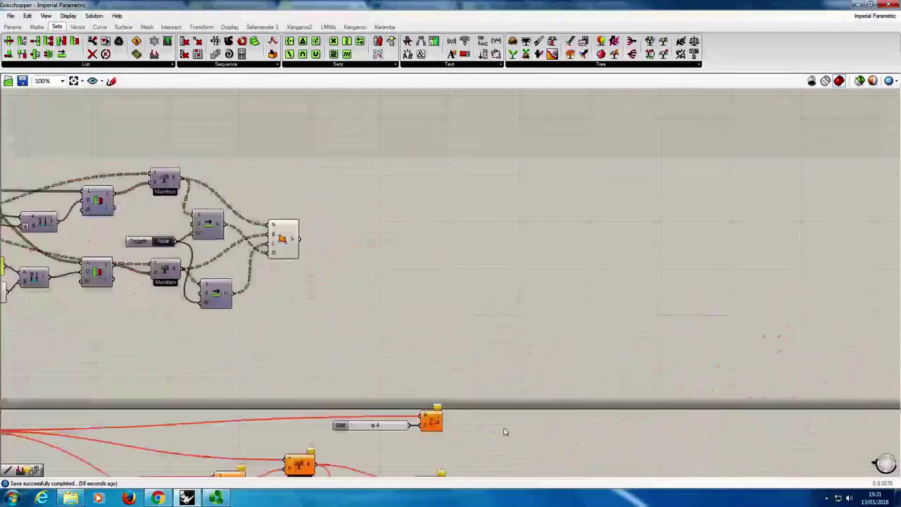
{"action": "right_click_drag", "start_coordinate": [334, 269], "coordinate": [460, 316]}
{"action": "scroll", "coordinate": [461, 320], "scroll_direction": "up", "scroll_amount": 2}
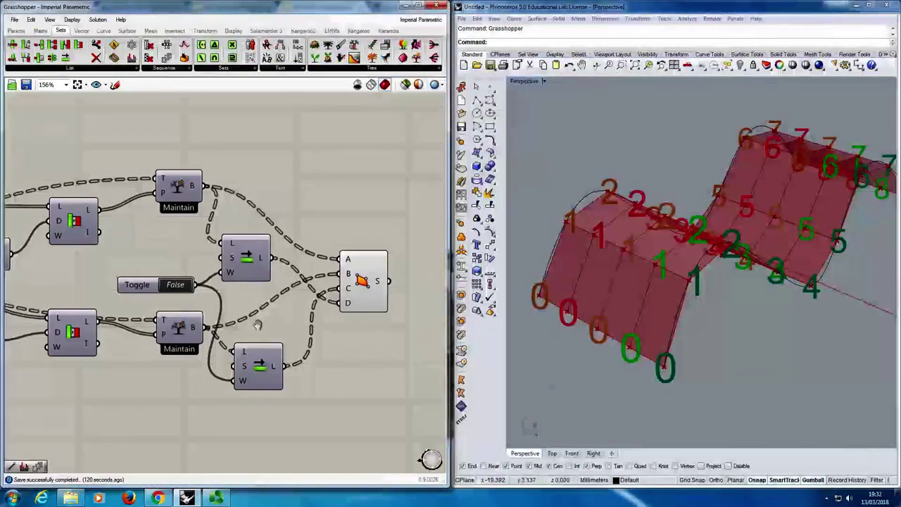
{"action": "scroll", "coordinate": [264, 316], "scroll_direction": "up", "scroll_amount": 3}
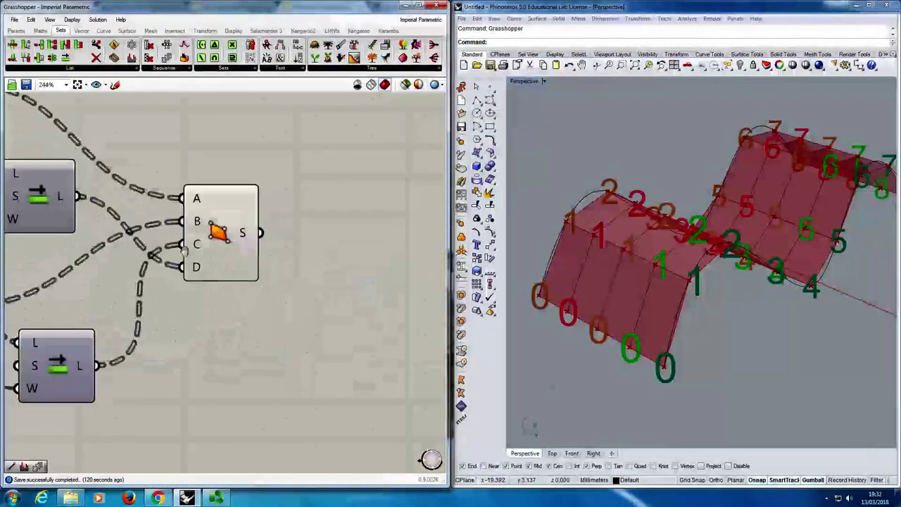
{"action": "left_click", "coordinate": [211, 229]}
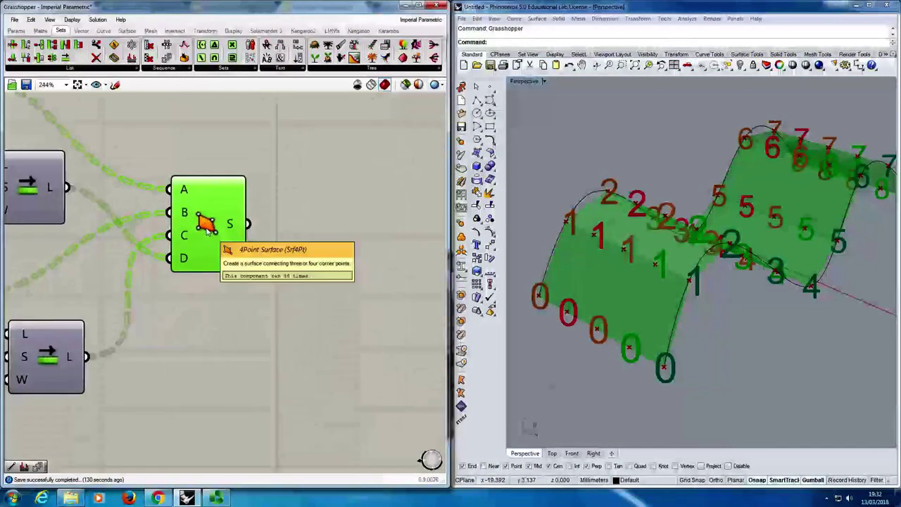
{"action": "right_click_drag", "start_coordinate": [59, 283], "coordinate": [432, 292]}
{"action": "scroll", "coordinate": [369, 324], "scroll_direction": "down", "scroll_amount": 5}
{"action": "scroll", "coordinate": [188, 233], "scroll_direction": "up", "scroll_amount": 3}
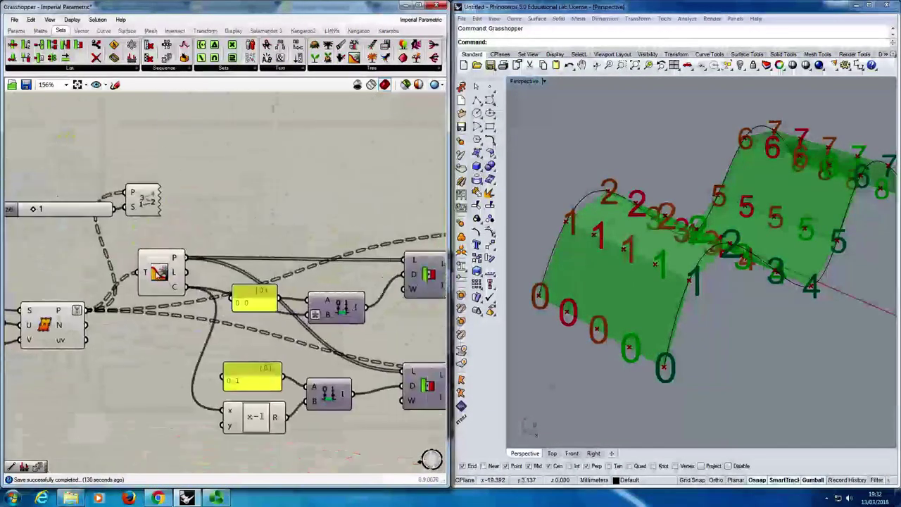
{"action": "left_click", "coordinate": [161, 272]}
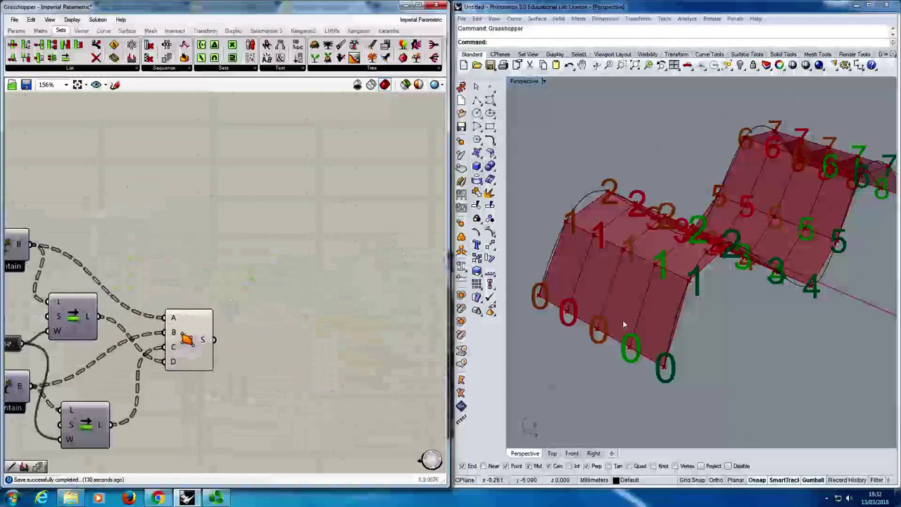
{"action": "scroll", "coordinate": [284, 297], "scroll_direction": "up", "scroll_amount": 5}
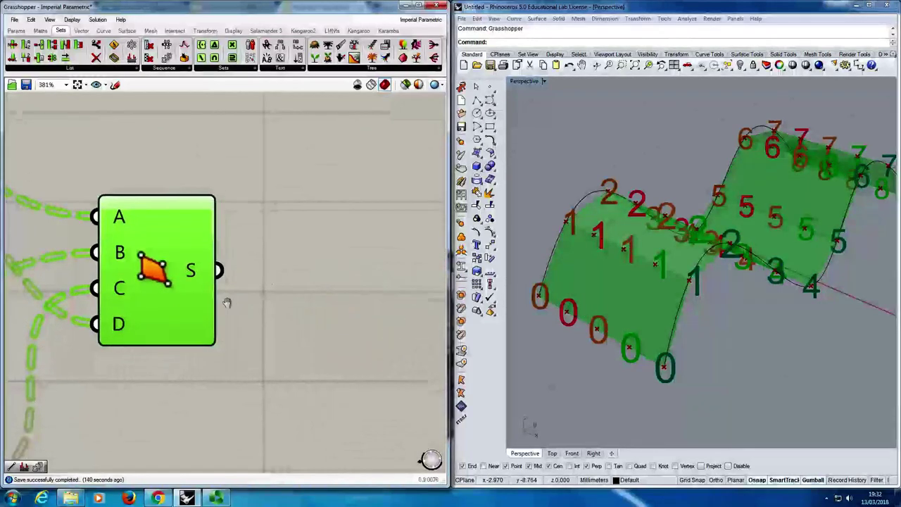
{"action": "double_click", "coordinate": [278, 262]}
{"action": "type", "text": "deconstruct"}
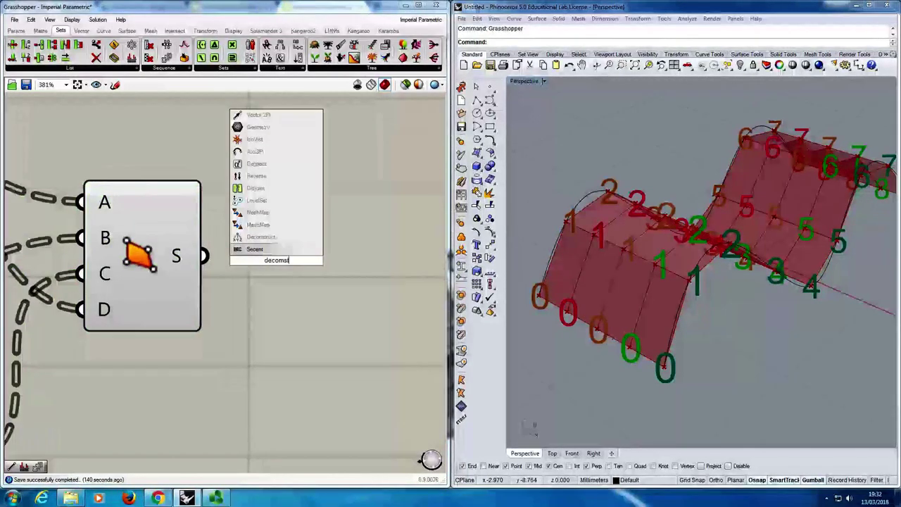
{"action": "type", "text": " brep"}
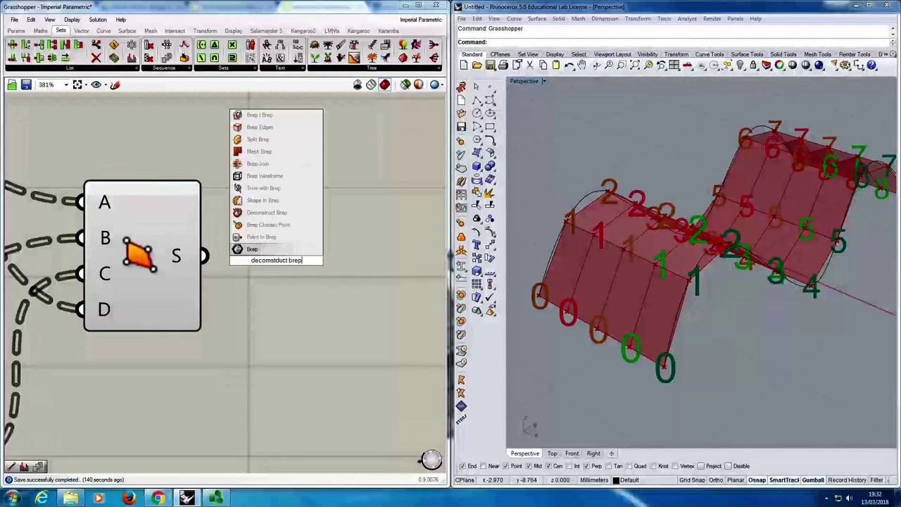
{"action": "key", "text": "Up"}
{"action": "key", "text": "Up"}
{"action": "key", "text": "Up"}
{"action": "key", "text": "Up"}
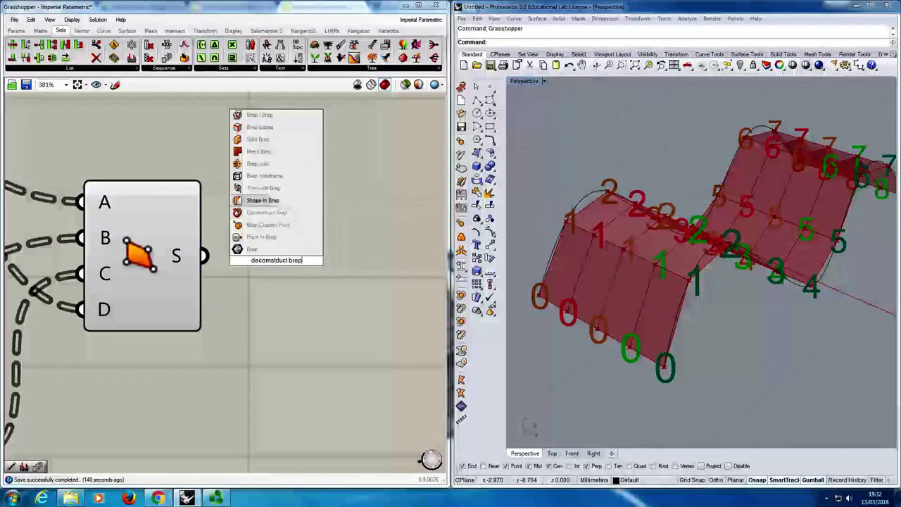
{"action": "key", "text": "Escape"}
Add a Deconstruct Brep component beside 4Point Surface, feed it the surface output, and line the two components up.
{"action": "double_click", "coordinate": [302, 240]}
{"action": "type", "text": "dcsont"}
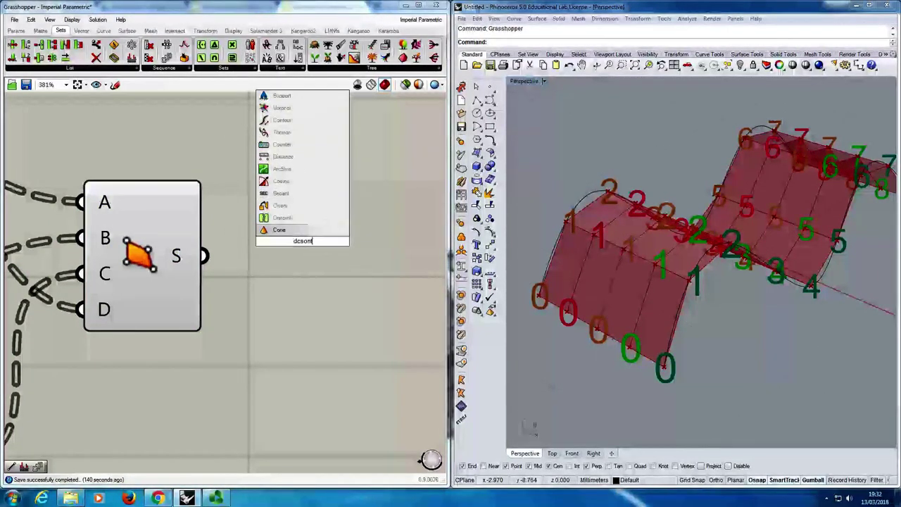
{"action": "type", "text": "ruct brep"}
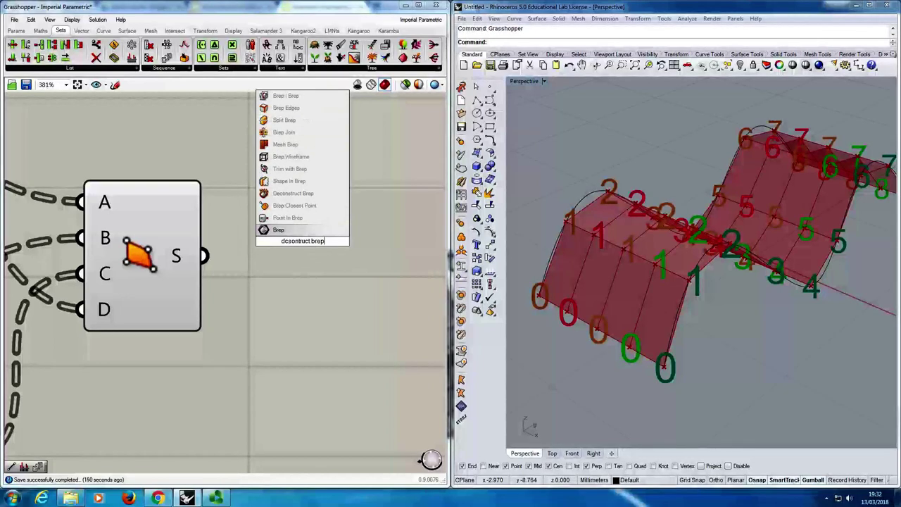
{"action": "left_click", "coordinate": [293, 193]}
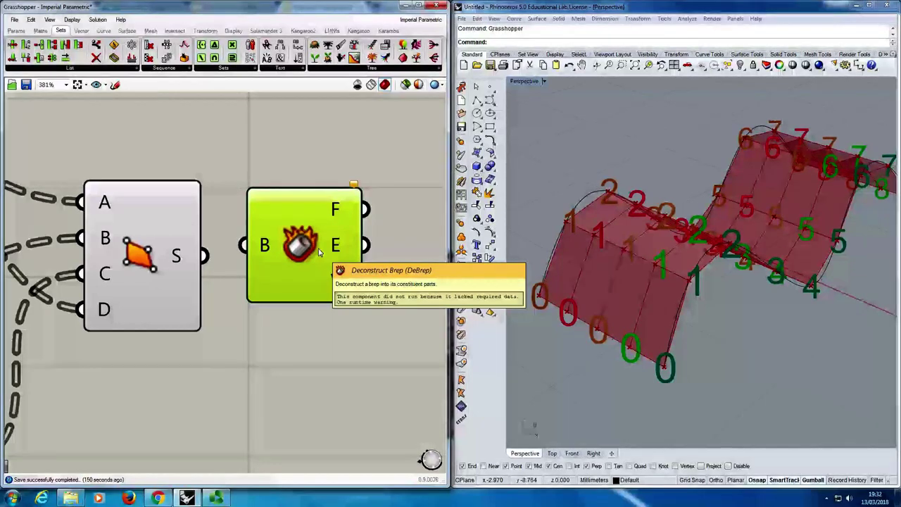
{"action": "left_click_drag", "start_coordinate": [247, 245], "coordinate": [204, 256]}
{"action": "left_click_drag", "start_coordinate": [275, 266], "coordinate": [272, 277]}
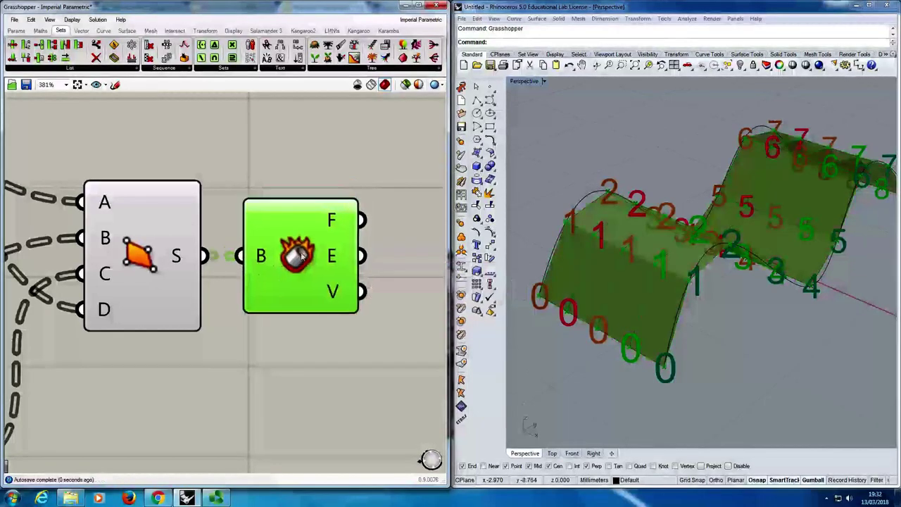
Check the Faces, Edges and Vertices outputs of Deconstruct Brep and save the definition.
{"action": "right_click_drag", "start_coordinate": [335, 285], "coordinate": [268, 287]}
{"action": "mouse_move", "coordinate": [268, 219]}
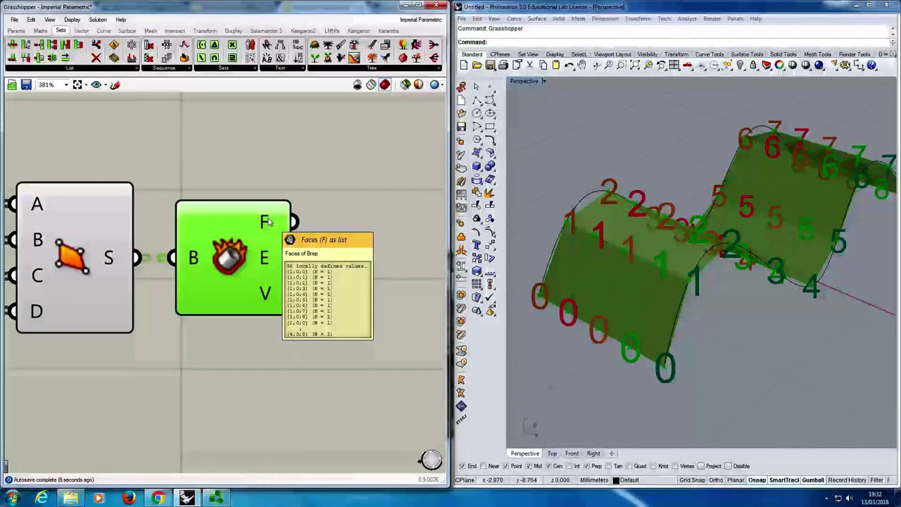
{"action": "mouse_move", "coordinate": [266, 262]}
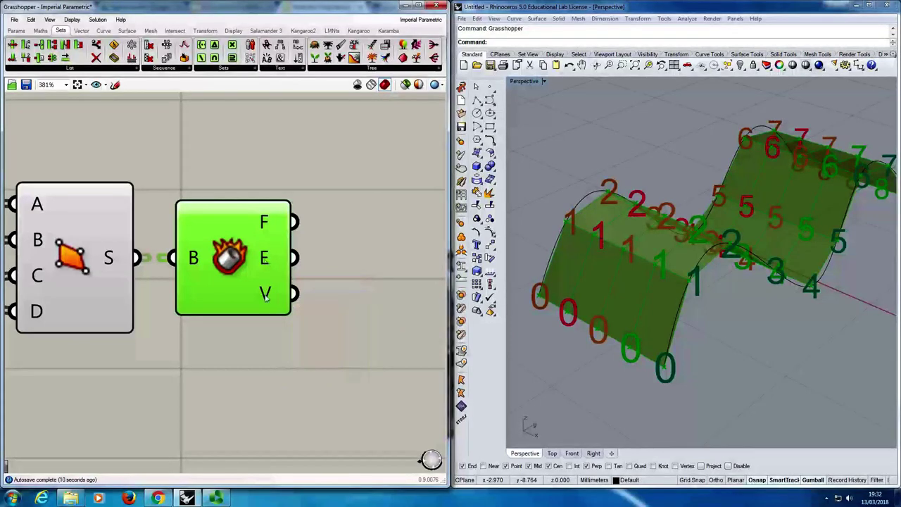
{"action": "mouse_move", "coordinate": [266, 296]}
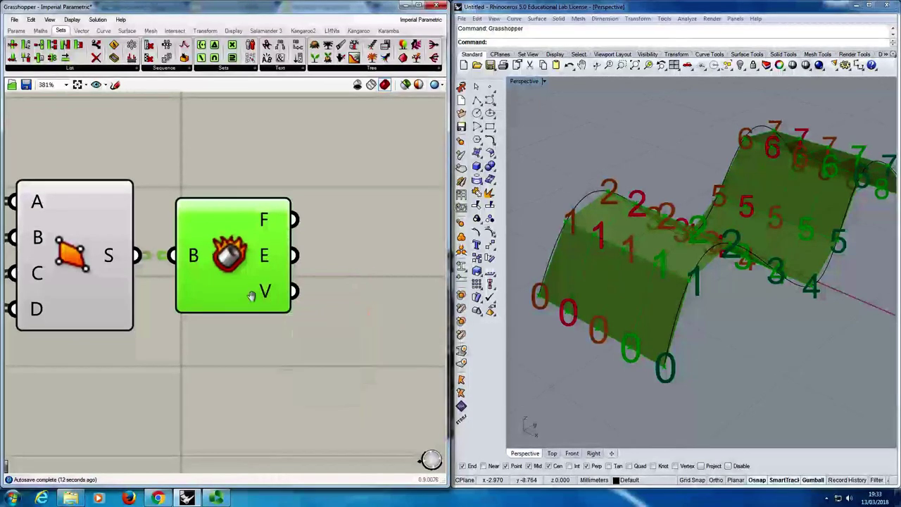
{"action": "key", "text": "ctrl+s"}
{"action": "right_click_drag", "start_coordinate": [271, 296], "coordinate": [245, 295]}
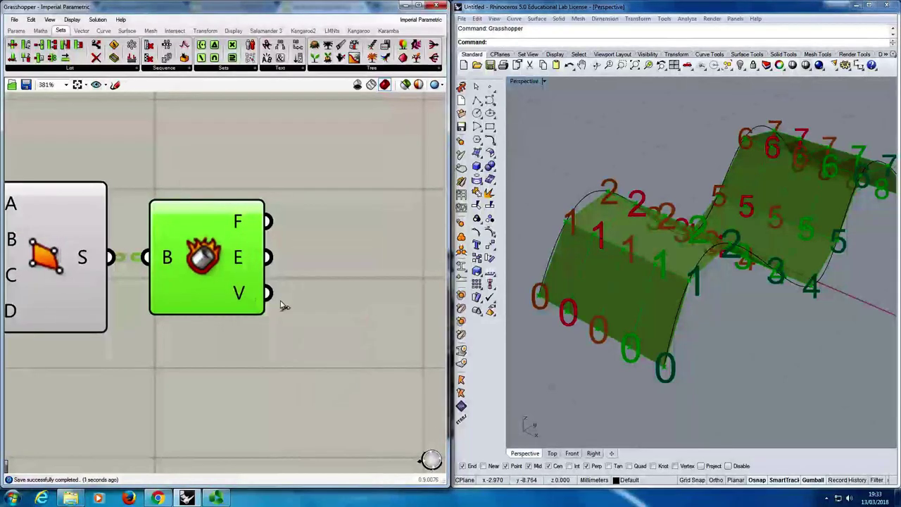
Examine the deconstructed surface panels and their edges up close in the Rhino perspective view.
{"action": "right_click_drag", "start_coordinate": [321, 329], "coordinate": [215, 249]}
{"action": "scroll", "coordinate": [302, 336], "scroll_direction": "down", "scroll_amount": 6}
{"action": "scroll", "coordinate": [215, 249], "scroll_direction": "up", "scroll_amount": 4}
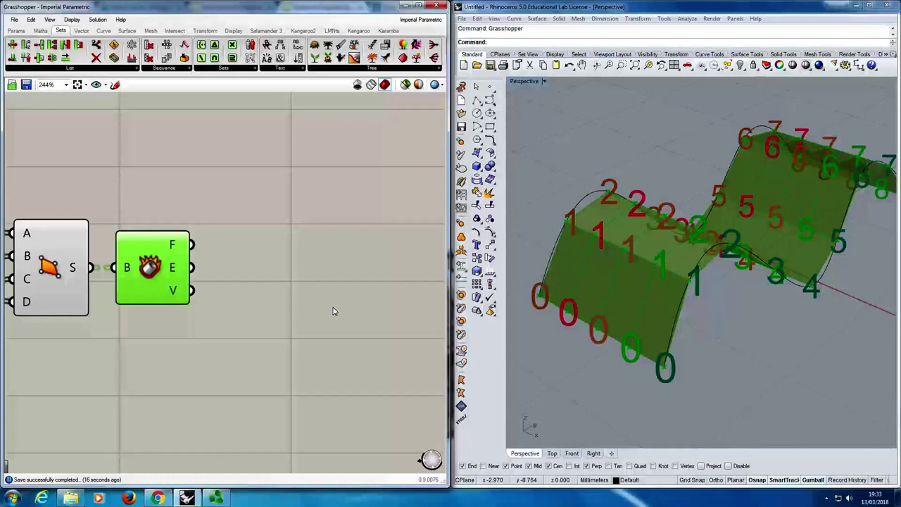
{"action": "scroll", "coordinate": [232, 247], "scroll_direction": "down", "scroll_amount": 3}
{"action": "left_click", "coordinate": [198, 272]}
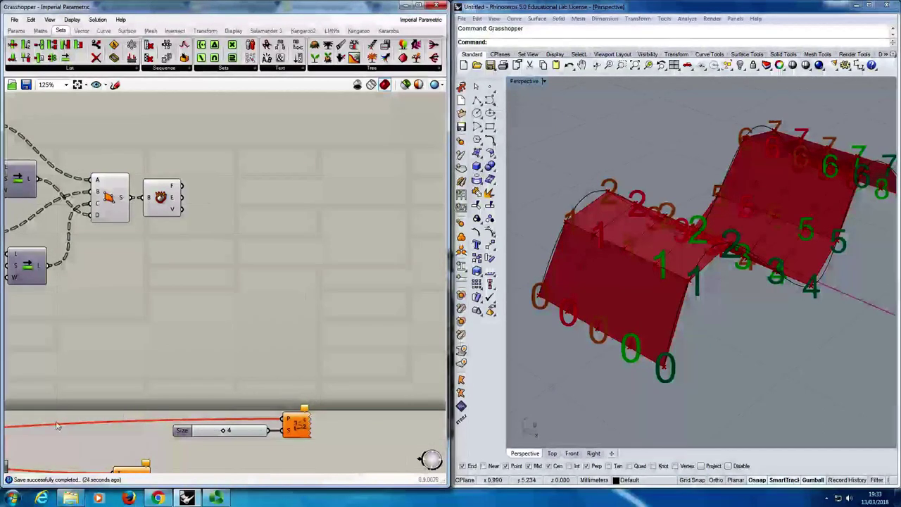
{"action": "scroll", "coordinate": [252, 229], "scroll_direction": "down", "scroll_amount": 2}
{"action": "scroll", "coordinate": [143, 260], "scroll_direction": "up", "scroll_amount": 3}
{"action": "left_click", "coordinate": [175, 221]}
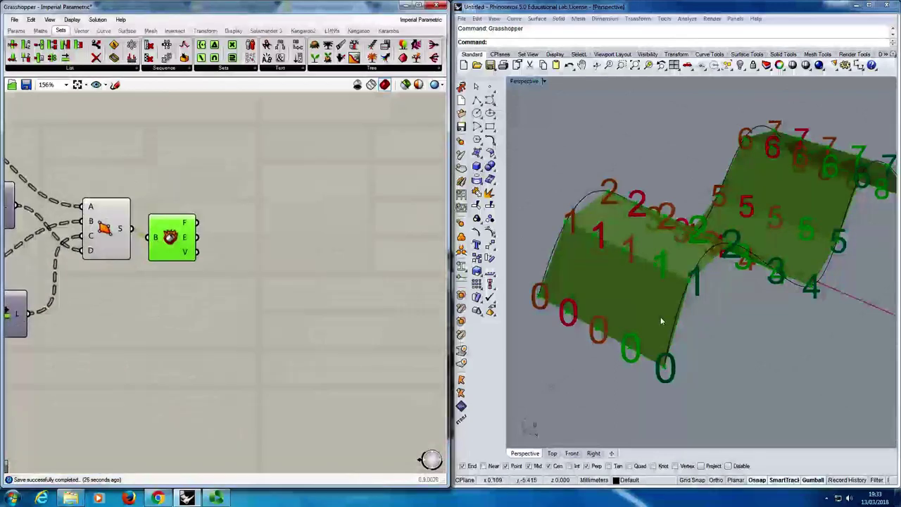
{"action": "scroll", "coordinate": [667, 307], "scroll_direction": "up", "scroll_amount": 3}
{"action": "scroll", "coordinate": [658, 295], "scroll_direction": "up", "scroll_amount": 2}
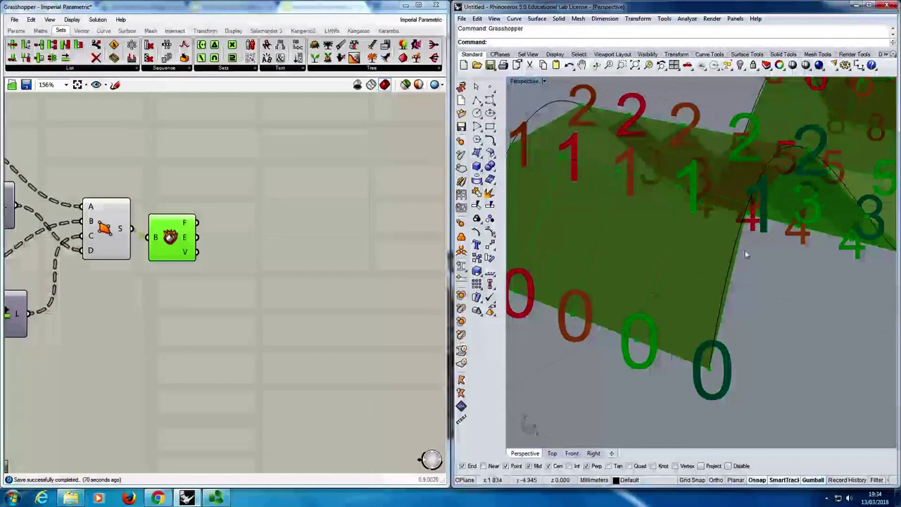
Add a Panel fed by the Edges output of Deconstruct Brep and enlarge it to show several branches.
{"action": "scroll", "coordinate": [201, 246], "scroll_direction": "up", "scroll_amount": 2}
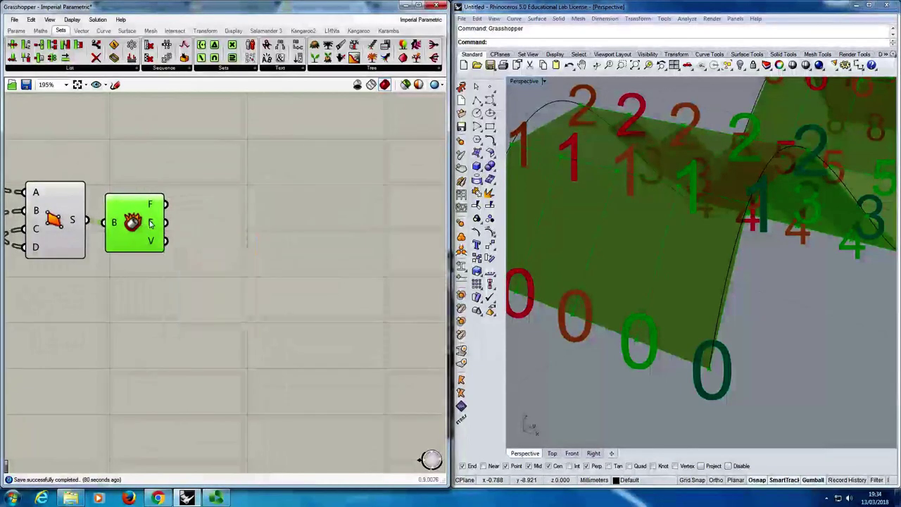
{"action": "left_click", "coordinate": [16, 31]}
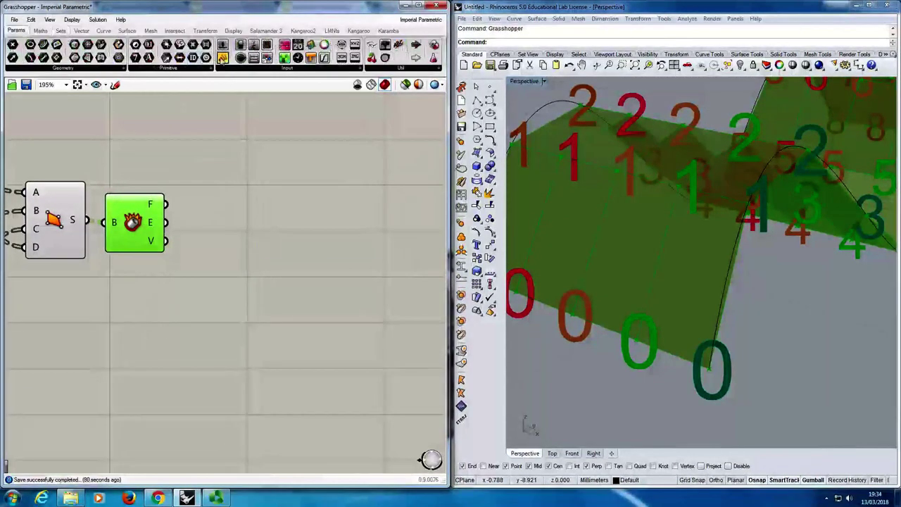
{"action": "left_click", "coordinate": [222, 58]}
{"action": "left_click", "coordinate": [298, 220]}
{"action": "left_click_drag", "start_coordinate": [170, 226], "coordinate": [229, 227]}
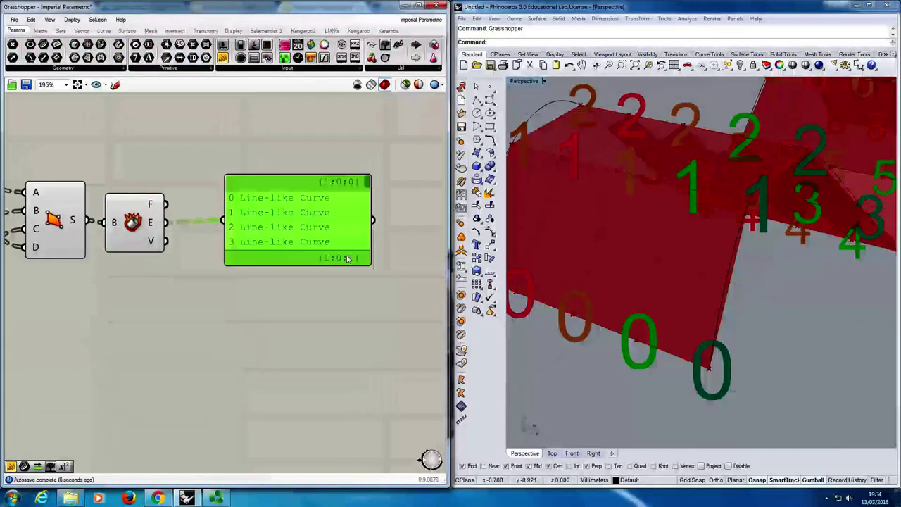
{"action": "left_click_drag", "start_coordinate": [372, 268], "coordinate": [405, 385]}
{"action": "right_click_drag", "start_coordinate": [407, 387], "coordinate": [368, 387]}
{"action": "left_click_drag", "start_coordinate": [280, 302], "coordinate": [277, 284]}
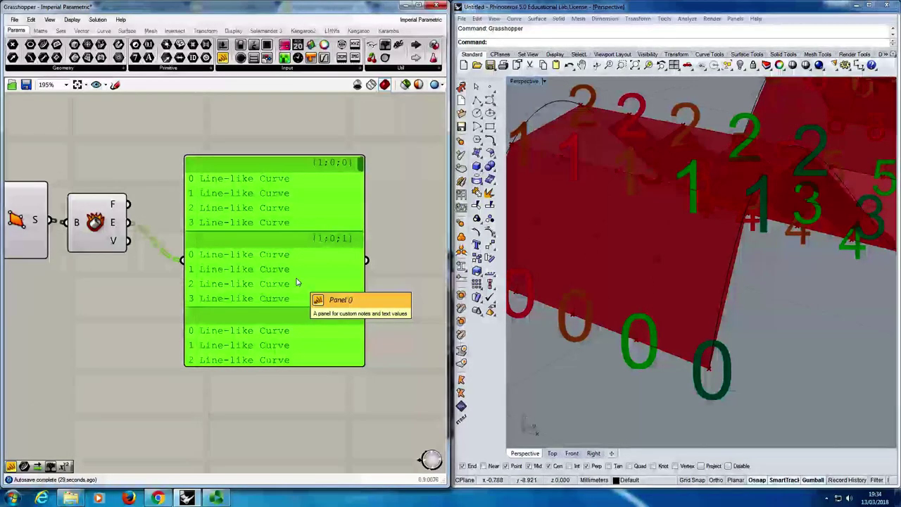
Simplify the data tree on the Edges output of Deconstruct Brep and save the definition.
{"action": "right_click", "coordinate": [114, 222]}
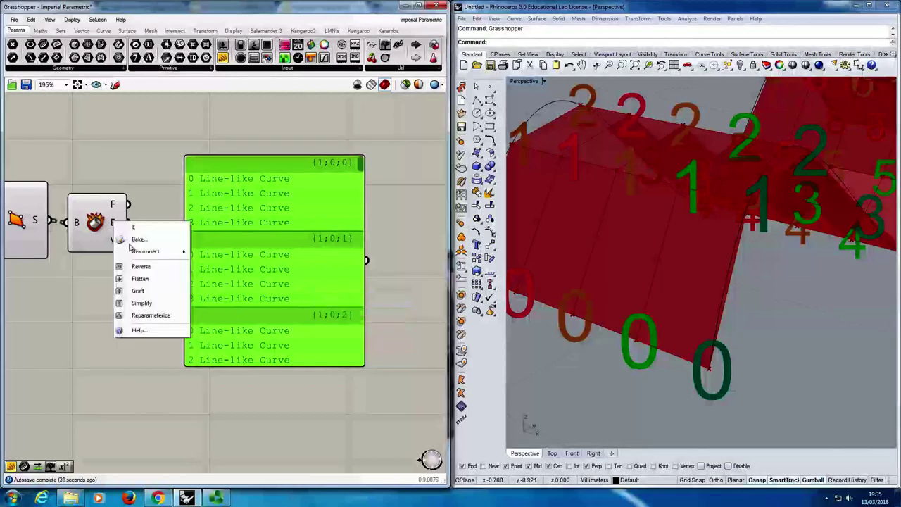
{"action": "left_click", "coordinate": [138, 291]}
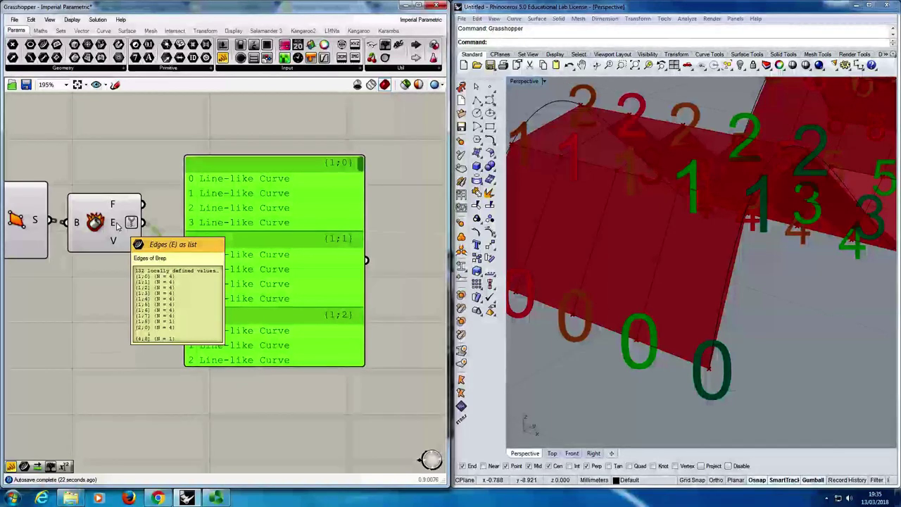
{"action": "scroll", "coordinate": [285, 331], "scroll_direction": "down", "scroll_amount": 5}
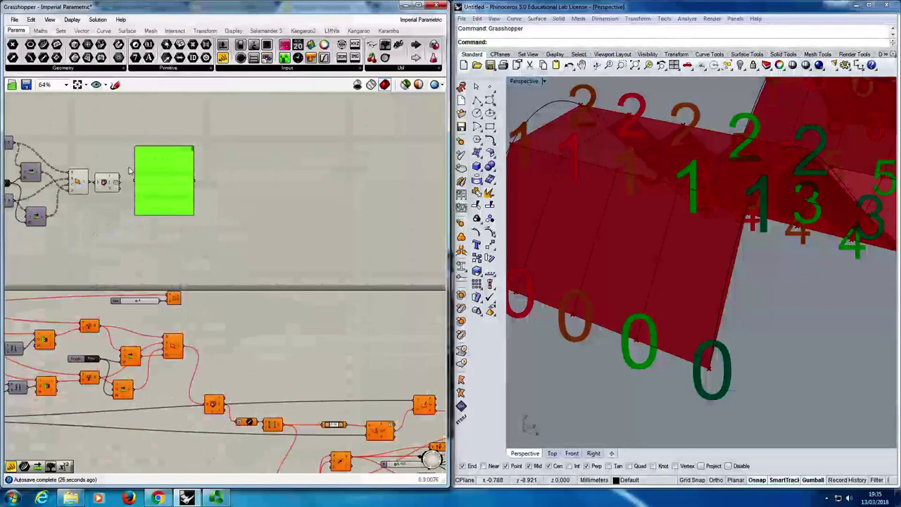
{"action": "scroll", "coordinate": [116, 141], "scroll_direction": "up", "scroll_amount": 5}
{"action": "right_click_drag", "start_coordinate": [184, 226], "coordinate": [186, 220]}
{"action": "key", "text": "ctrl+s"}
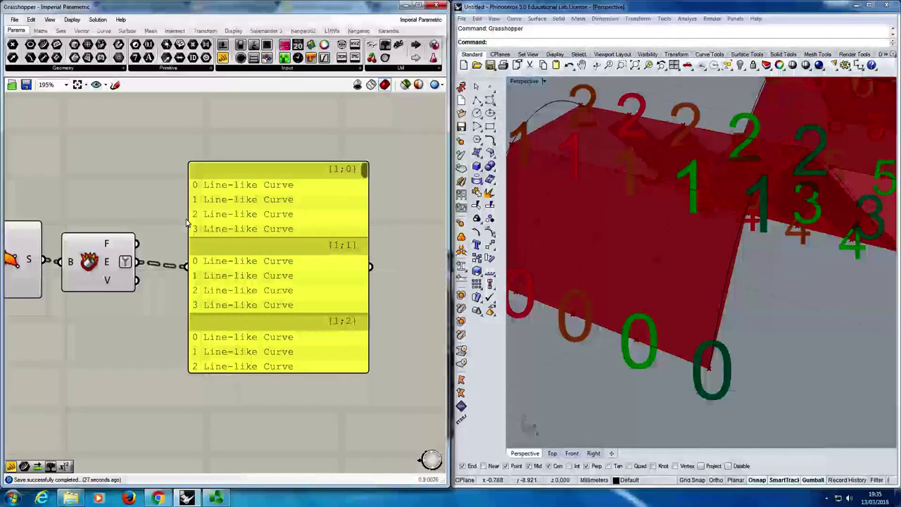
Make room beside the panel and add a Line parameter fed by the Edges output of Deconstruct Brep.
{"action": "left_click_drag", "start_coordinate": [209, 283], "coordinate": [265, 272]}
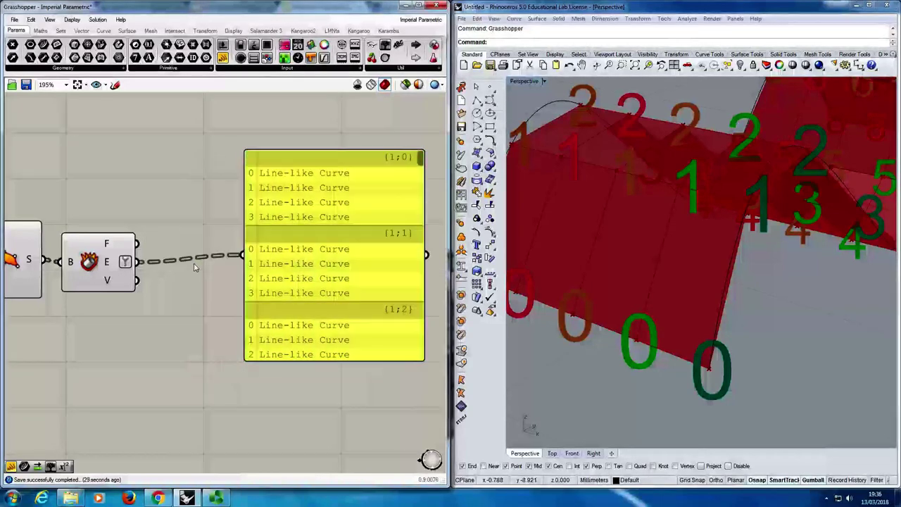
{"action": "double_click", "coordinate": [194, 263]}
{"action": "type", "text": "line"}
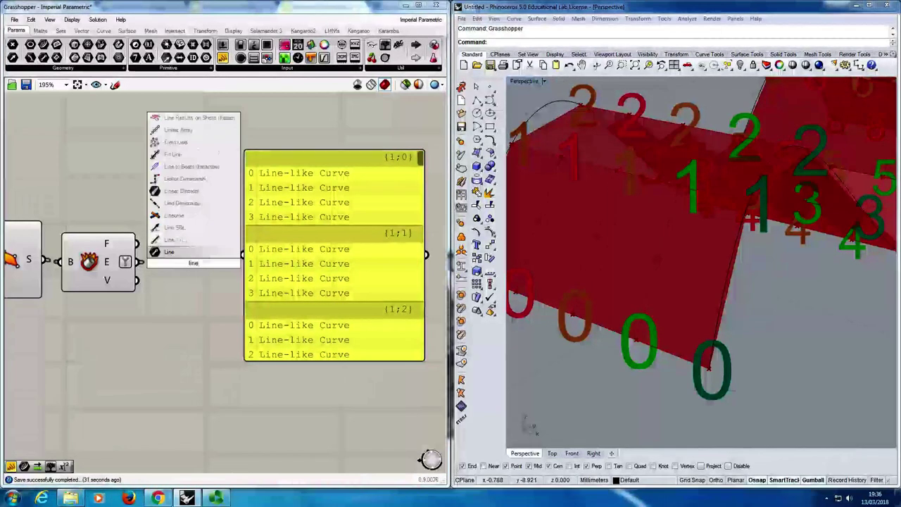
{"action": "key", "text": "Return"}
{"action": "left_click_drag", "start_coordinate": [136, 261], "coordinate": [162, 266]}
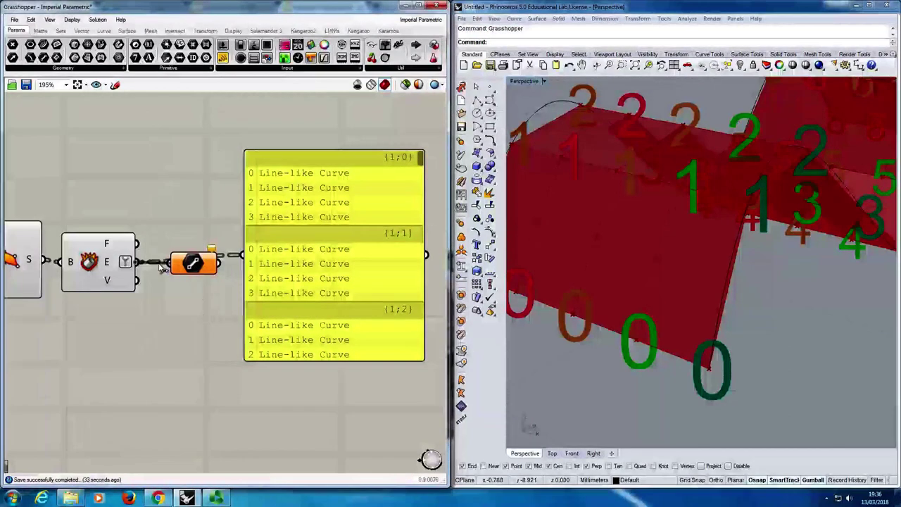
{"action": "mouse_move", "coordinate": [201, 264]}
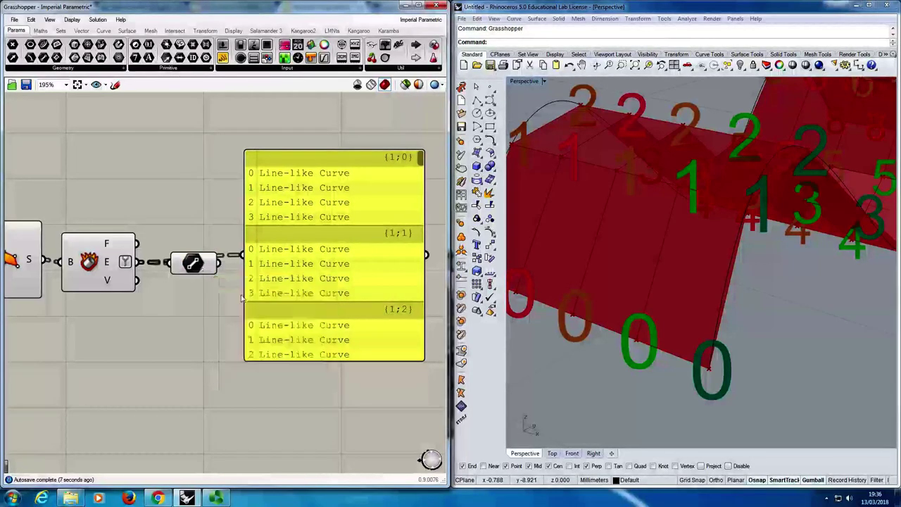
Move the panel clear, then add a Flatten Tree component after the Line parameter and feed it the lines.
{"action": "left_click_drag", "start_coordinate": [248, 298], "coordinate": [274, 248]}
{"action": "double_click", "coordinate": [242, 264]}
{"action": "type", "text": "flatten"}
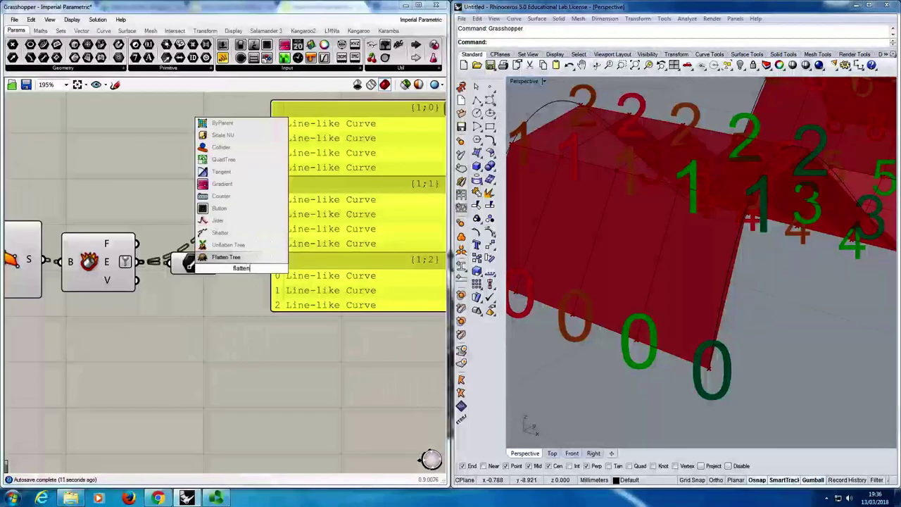
{"action": "key", "text": "Return"}
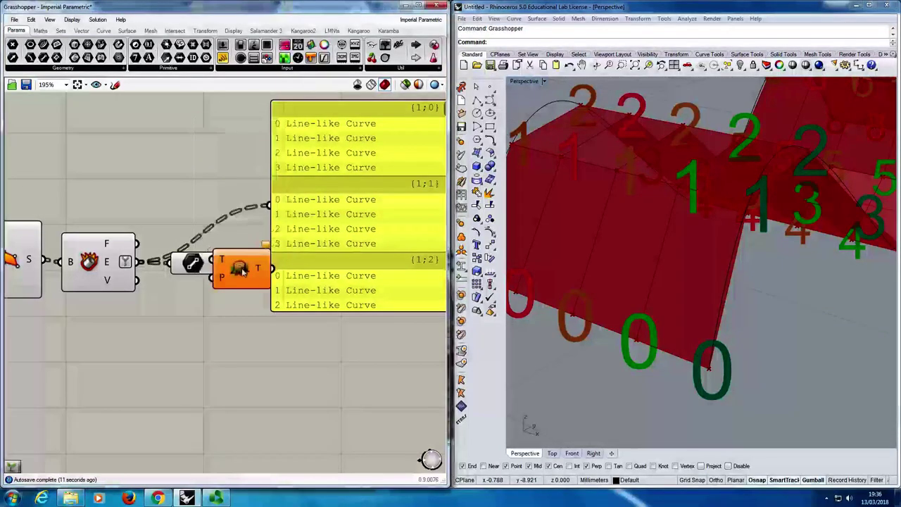
{"action": "left_click", "coordinate": [243, 273]}
{"action": "left_click_drag", "start_coordinate": [232, 268], "coordinate": [261, 265]}
{"action": "left_click_drag", "start_coordinate": [348, 233], "coordinate": [387, 178]}
{"action": "right_click_drag", "start_coordinate": [359, 266], "coordinate": [315, 261]}
{"action": "scroll", "coordinate": [335, 265], "scroll_direction": "down", "scroll_amount": 4}
{"action": "scroll", "coordinate": [335, 268], "scroll_direction": "up", "scroll_amount": 4}
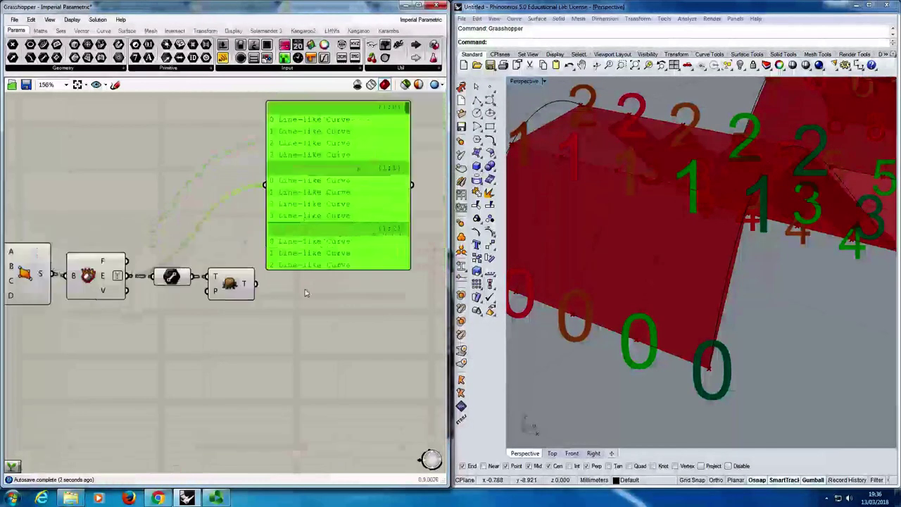
{"action": "scroll", "coordinate": [217, 326], "scroll_direction": "up", "scroll_amount": 2}
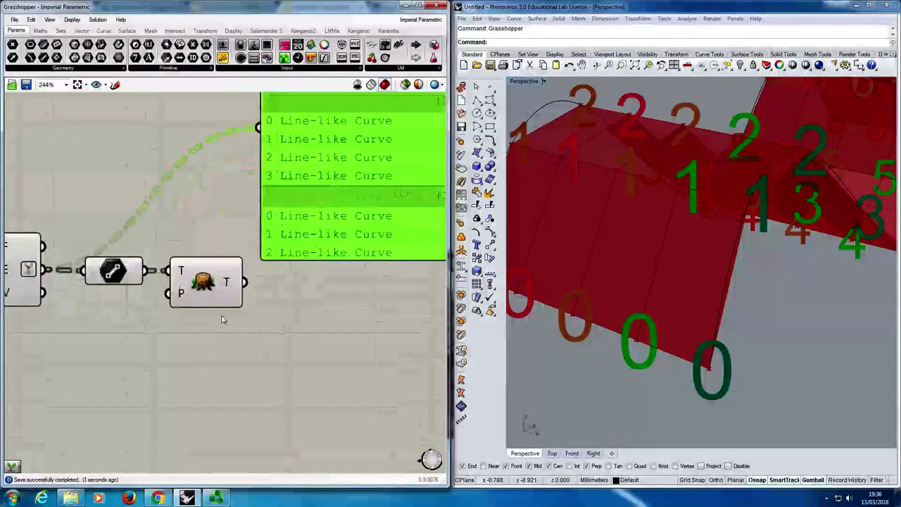
Duplicate the panel listing the Deconstruct Brep edges and place the copy directly beneath the original, beside Flatten Tree.
{"action": "left_click", "coordinate": [227, 304]}
{"action": "right_click_drag", "start_coordinate": [276, 297], "coordinate": [195, 416]}
{"action": "left_click", "coordinate": [236, 326]}
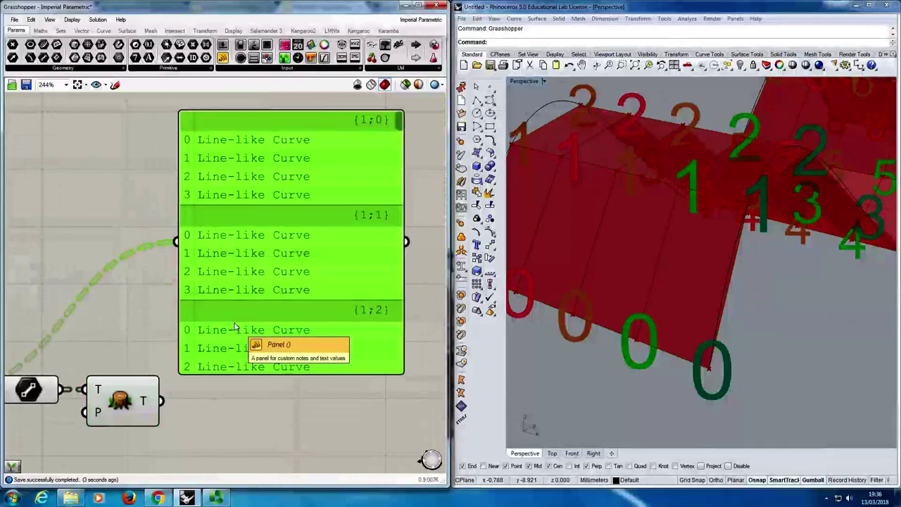
{"action": "key", "text": "ctrl+c"}
{"action": "key", "text": "ctrl+v"}
{"action": "right_click_drag", "start_coordinate": [275, 378], "coordinate": [279, 267]}
{"action": "left_click_drag", "start_coordinate": [279, 267], "coordinate": [265, 382]}
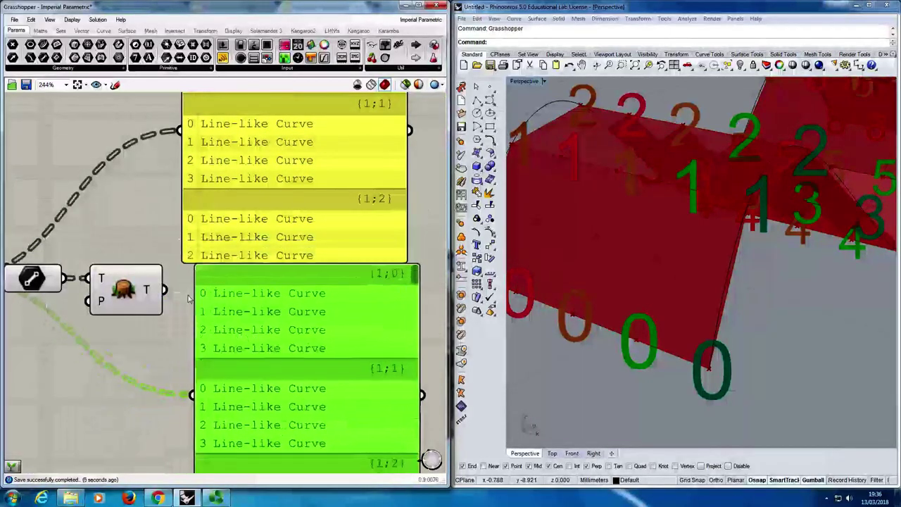
Feed the copied panel from the Flatten Tree output instead, and save the definition.
{"action": "left_click_drag", "start_coordinate": [165, 289], "coordinate": [191, 391]}
{"action": "scroll", "coordinate": [235, 369], "scroll_direction": "down", "scroll_amount": 2}
{"action": "scroll", "coordinate": [222, 371], "scroll_direction": "up", "scroll_amount": 1}
{"action": "right_click_drag", "start_coordinate": [237, 365], "coordinate": [238, 385]}
{"action": "key", "text": "ctrl+s"}
{"action": "left_click", "coordinate": [358, 331]}
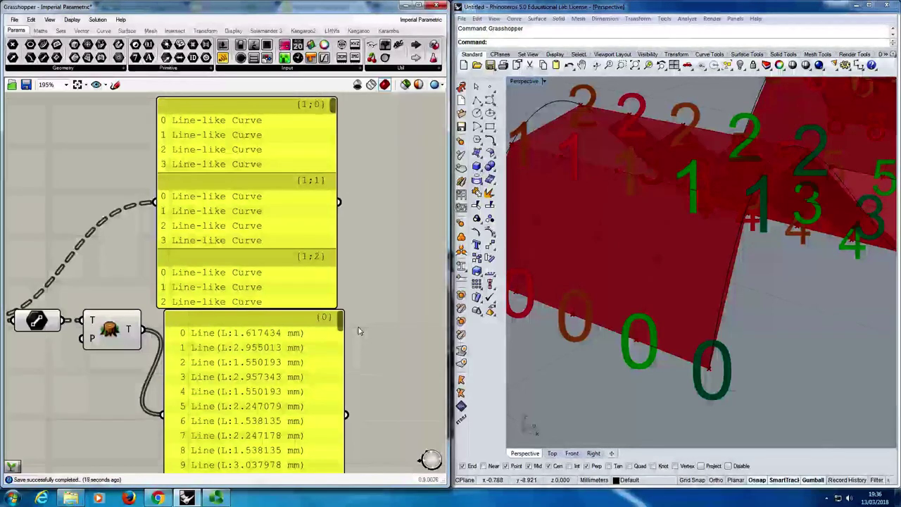
{"action": "key", "text": "ctrl+s"}
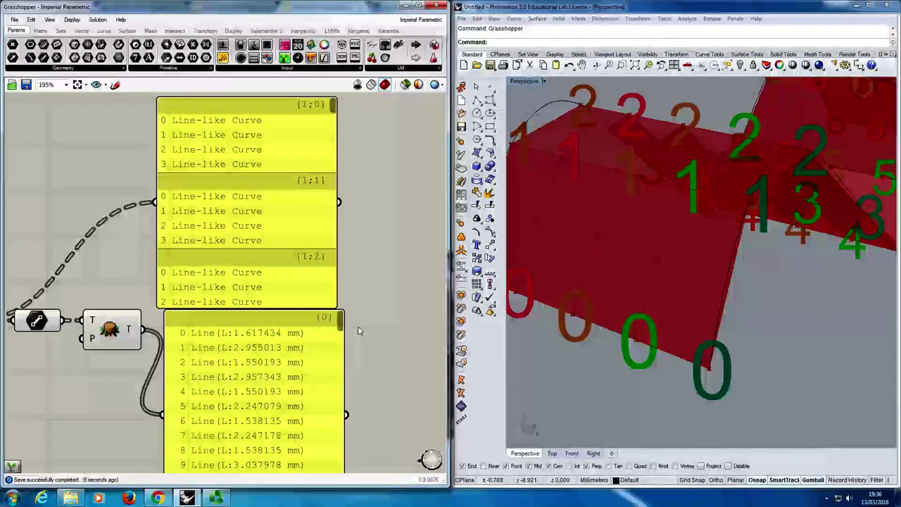
Turn off the preview of the Point List component that numbers the division points at size 1.
{"action": "scroll", "coordinate": [267, 291], "scroll_direction": "down", "scroll_amount": 5}
{"action": "scroll", "coordinate": [155, 278], "scroll_direction": "up", "scroll_amount": 5}
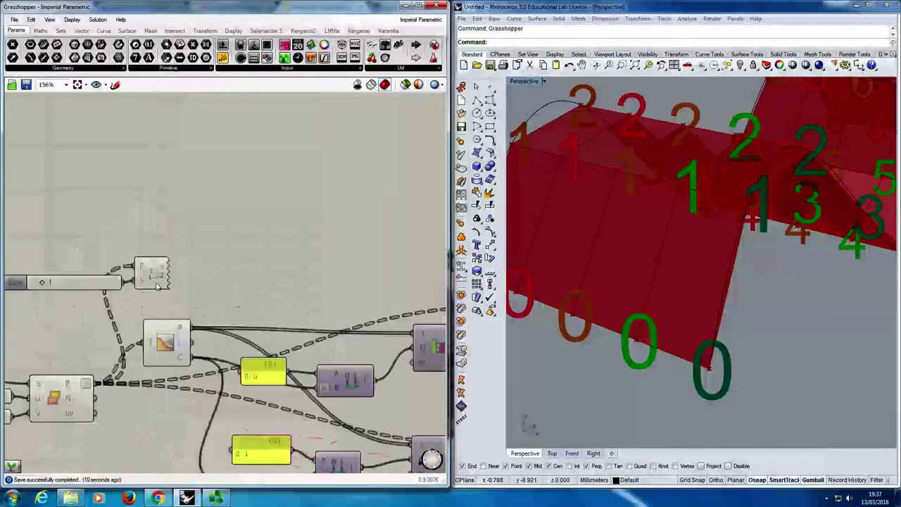
{"action": "right_click", "coordinate": [157, 276]}
{"action": "left_click", "coordinate": [181, 294]}
{"action": "scroll", "coordinate": [213, 259], "scroll_direction": "down", "scroll_amount": 1}
{"action": "right_click_drag", "start_coordinate": [145, 373], "coordinate": [179, 293]}
{"action": "scroll", "coordinate": [177, 287], "scroll_direction": "up", "scroll_amount": 1}
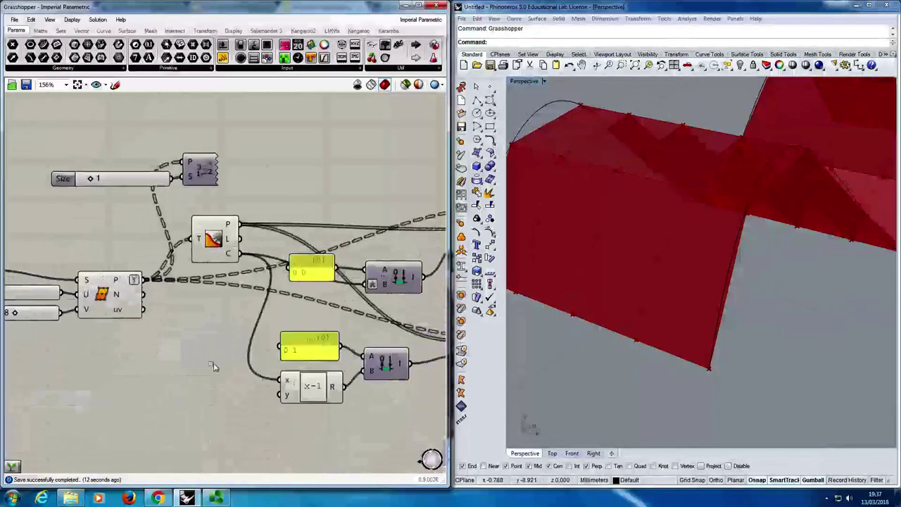
Turn off the previews of the Divide Surface component and the tree statistics component beside it together.
{"action": "left_click_drag", "start_coordinate": [217, 371], "coordinate": [121, 222]}
{"action": "middle_click", "coordinate": [307, 169]}
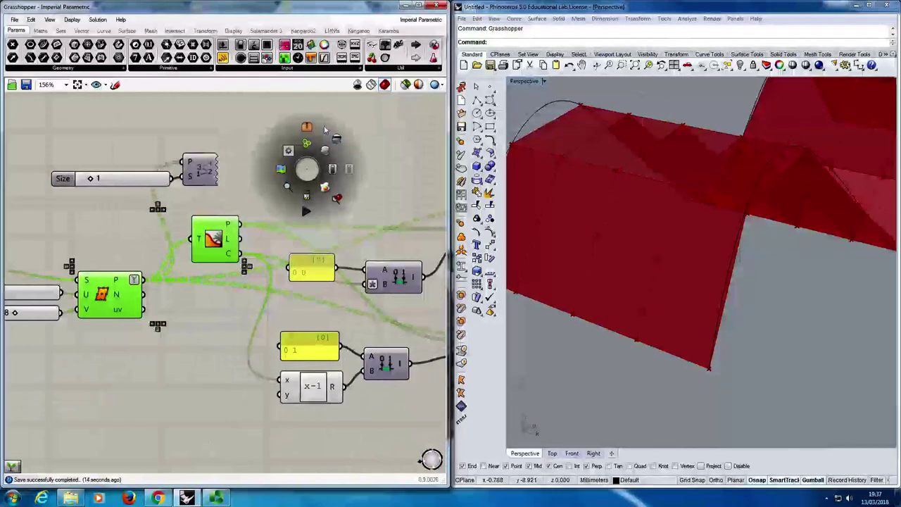
{"action": "left_click", "coordinate": [336, 142]}
{"action": "right_click_drag", "start_coordinate": [260, 259], "coordinate": [18, 257]}
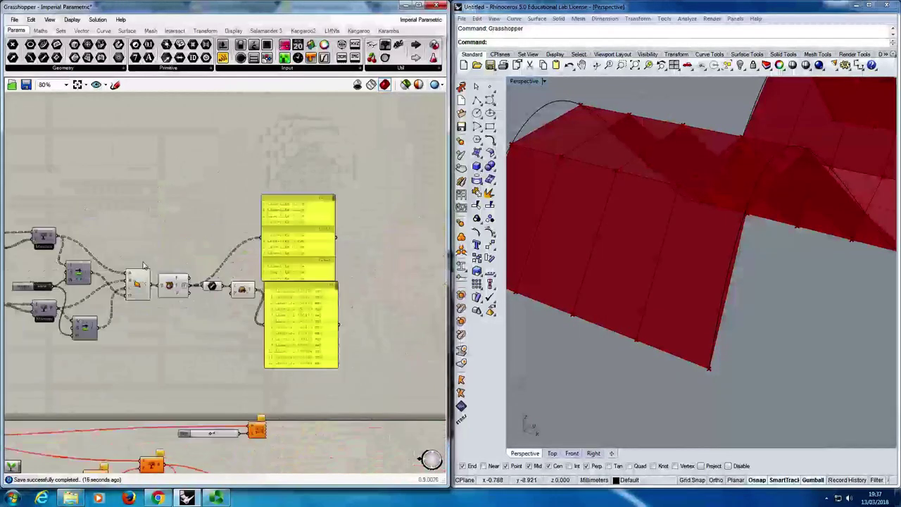
Turn off the preview of the Deconstruct Brep component, keeping the four-point surface preview on.
{"action": "scroll", "coordinate": [160, 284], "scroll_direction": "up", "scroll_amount": 4}
{"action": "right_click", "coordinate": [160, 282]}
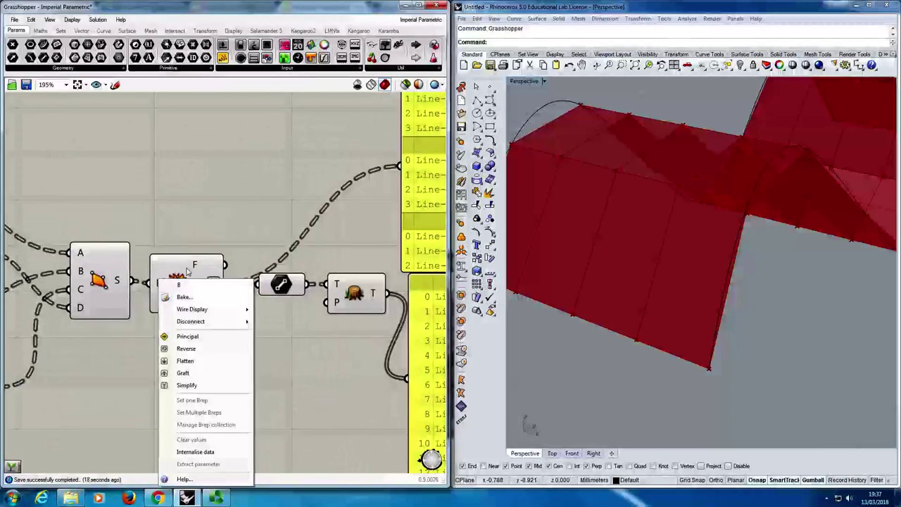
{"action": "right_click", "coordinate": [186, 272]}
{"action": "left_click", "coordinate": [200, 291]}
{"action": "right_click_drag", "start_coordinate": [209, 218], "coordinate": [199, 221]}
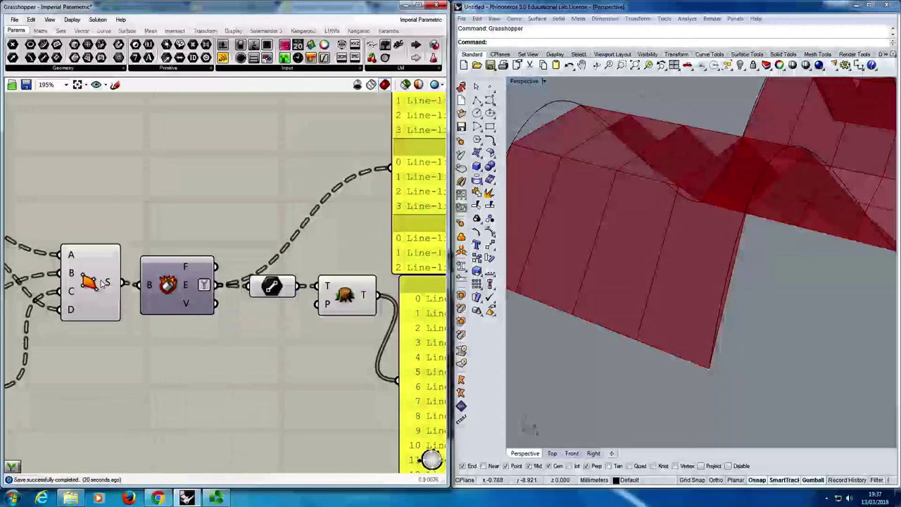
{"action": "left_click", "coordinate": [96, 283]}
{"action": "left_click", "coordinate": [201, 186]}
{"action": "right_click_drag", "start_coordinate": [275, 299], "coordinate": [168, 291]}
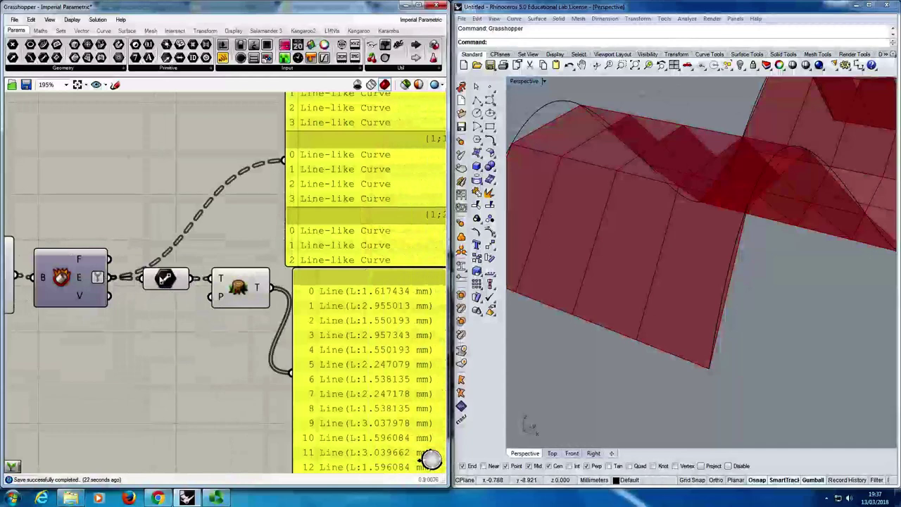
Turn off the previews of the Line parameter and the Flatten Tree component.
{"action": "right_click", "coordinate": [152, 280]}
{"action": "left_click", "coordinate": [169, 286]}
{"action": "right_click_drag", "start_coordinate": [165, 218], "coordinate": [257, 237]}
{"action": "scroll", "coordinate": [246, 258], "scroll_direction": "down", "scroll_amount": 1}
{"action": "right_click", "coordinate": [276, 282]}
{"action": "left_click", "coordinate": [287, 302]}
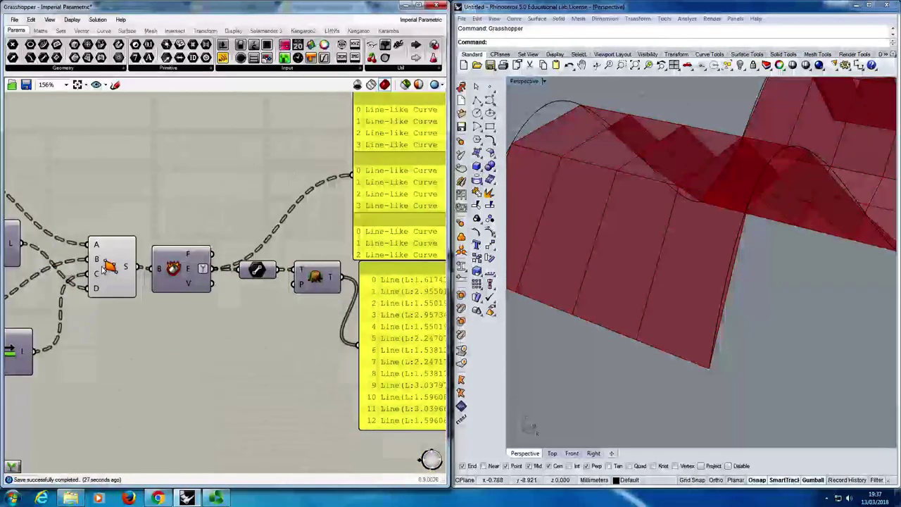
{"action": "left_click", "coordinate": [113, 262]}
{"action": "left_click", "coordinate": [121, 206]}
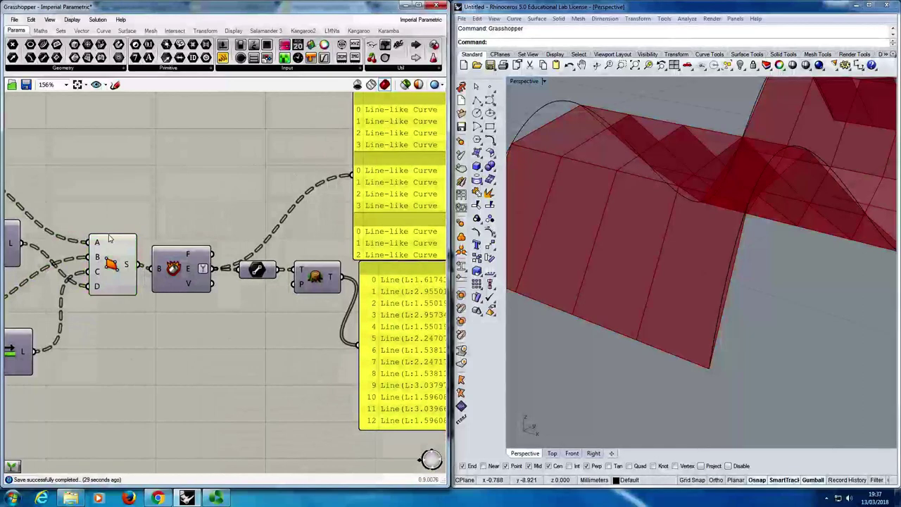
Check the whole panelled surface in the Rhino perspective view and save the Grasshopper definition.
{"action": "right_click_drag", "start_coordinate": [187, 190], "coordinate": [150, 191]}
{"action": "right_click_drag", "start_coordinate": [669, 246], "coordinate": [672, 313]}
{"action": "scroll", "coordinate": [653, 276], "scroll_direction": "down", "scroll_amount": 6}
{"action": "scroll", "coordinate": [653, 272], "scroll_direction": "up", "scroll_amount": 3}
{"action": "scroll", "coordinate": [677, 257], "scroll_direction": "down", "scroll_amount": 2}
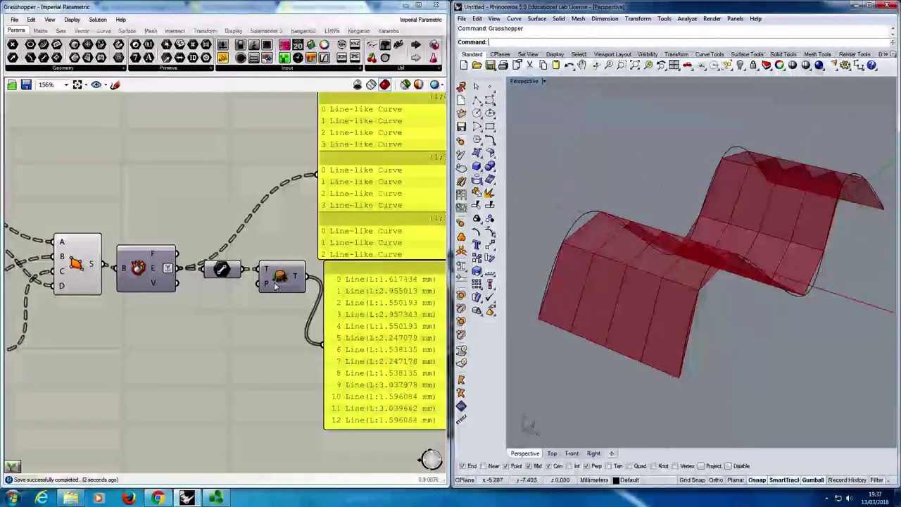
{"action": "key", "text": "ctrl+s"}
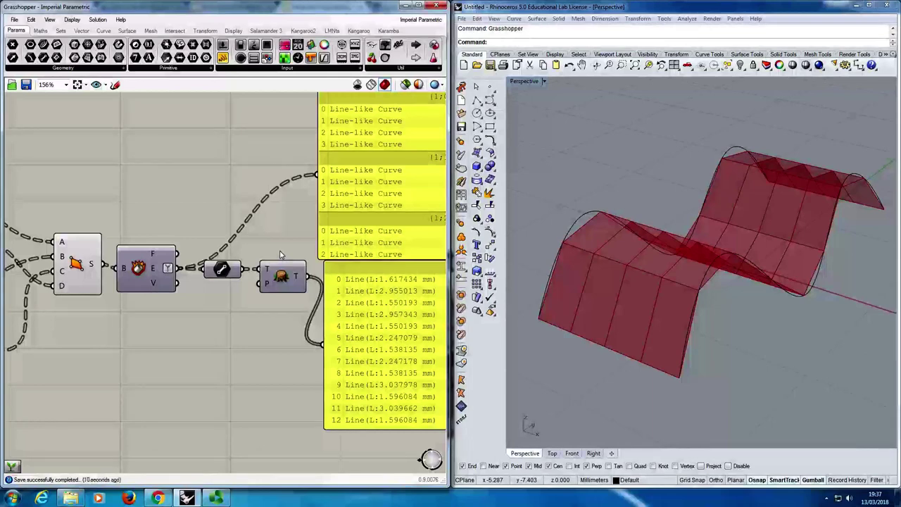
Examine the components following Deconstruct Brep in the reference definition and compare the panel edges with the curved surface in Rhino.
{"action": "scroll", "coordinate": [202, 204], "scroll_direction": "down", "scroll_amount": 6}
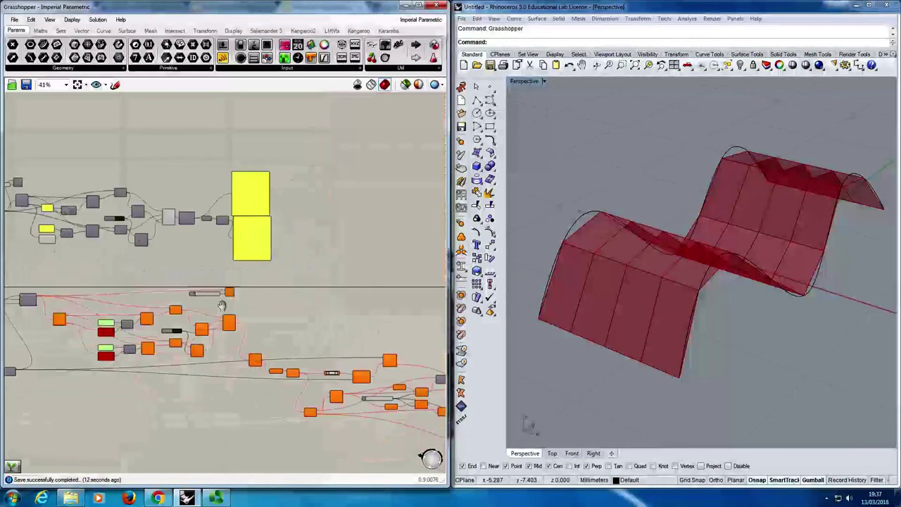
{"action": "scroll", "coordinate": [280, 348], "scroll_direction": "up", "scroll_amount": 3}
{"action": "right_click_drag", "start_coordinate": [308, 375], "coordinate": [228, 351]}
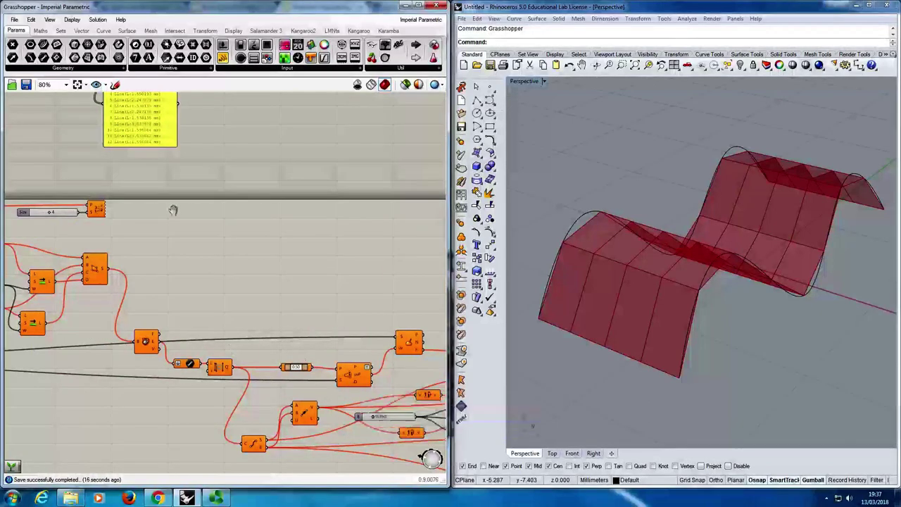
{"action": "right_click_drag", "start_coordinate": [162, 164], "coordinate": [137, 186]}
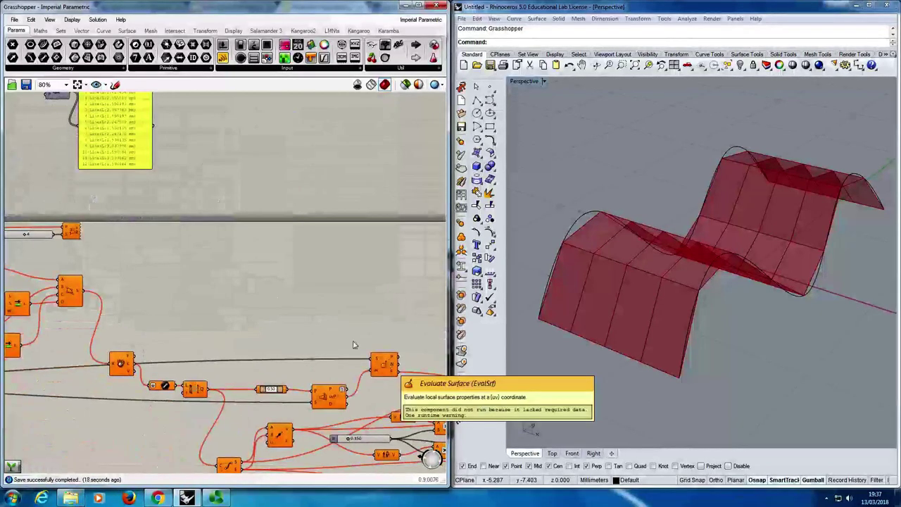
{"action": "scroll", "coordinate": [292, 296], "scroll_direction": "up", "scroll_amount": 3}
{"action": "left_click", "coordinate": [633, 296]}
{"action": "scroll", "coordinate": [633, 296], "scroll_direction": "up", "scroll_amount": 4}
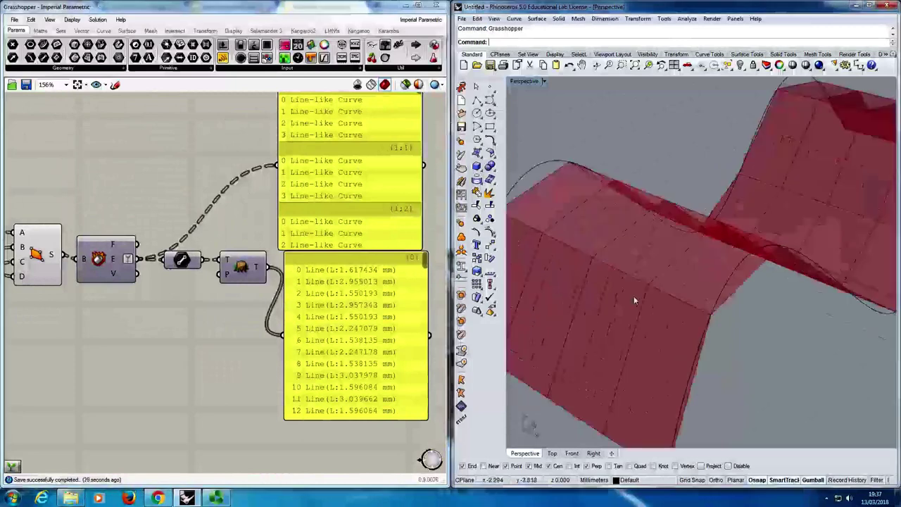
{"action": "scroll", "coordinate": [636, 297], "scroll_direction": "down", "scroll_amount": 4}
{"action": "right_click_drag", "start_coordinate": [644, 287], "coordinate": [649, 295]}
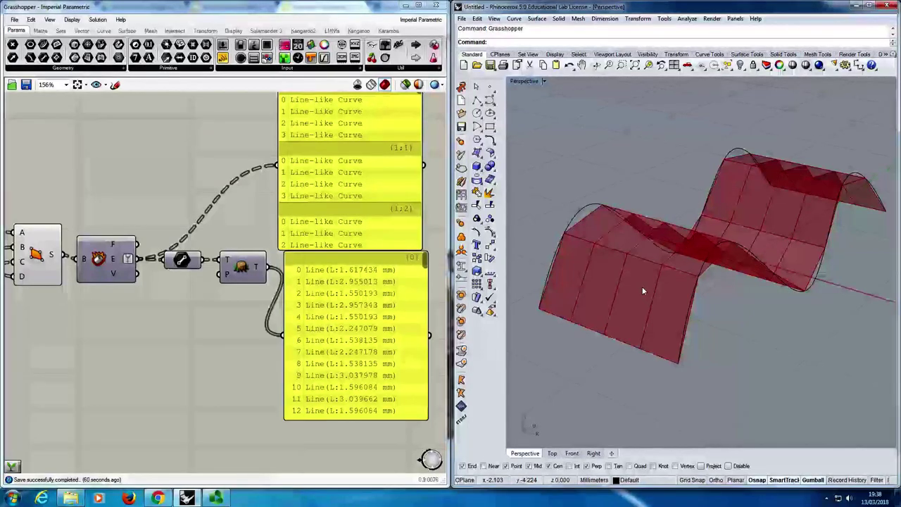
Add a Point On Curve component with parameter 0.50 below Flatten Tree.
{"action": "double_click", "coordinate": [255, 320]}
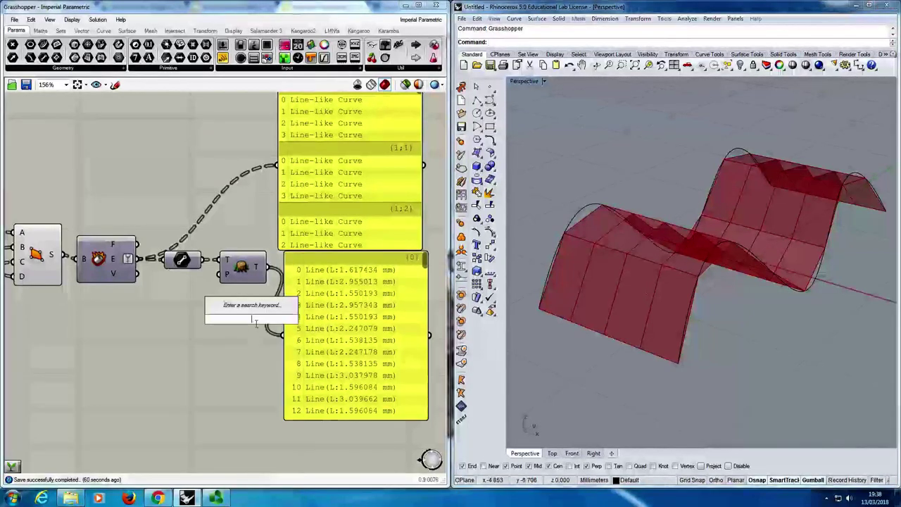
{"action": "type", "text": "point o"}
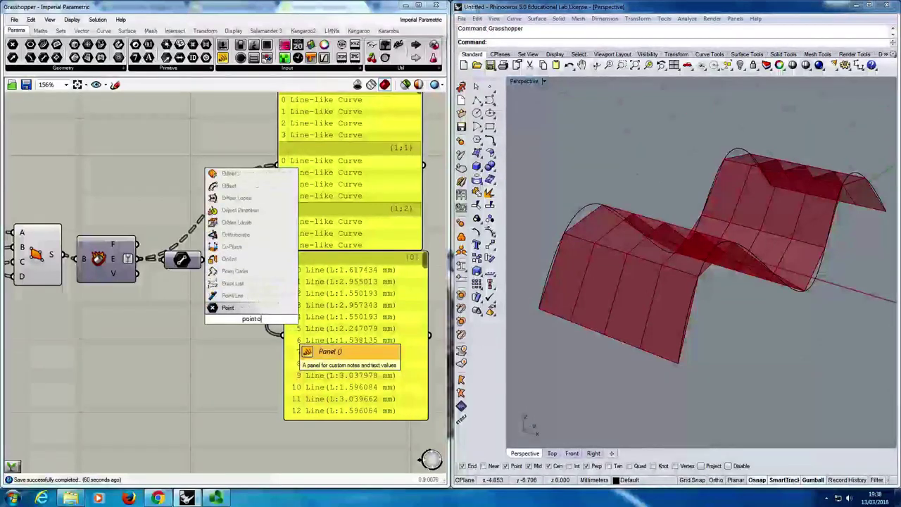
{"action": "type", "text": "n curve"}
{"action": "key", "text": "Return"}
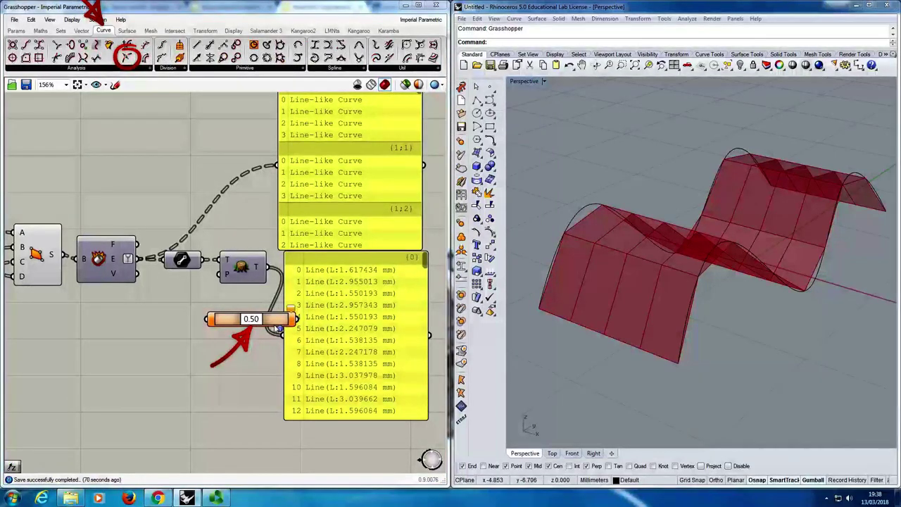
{"action": "right_click_drag", "start_coordinate": [221, 352], "coordinate": [200, 375]}
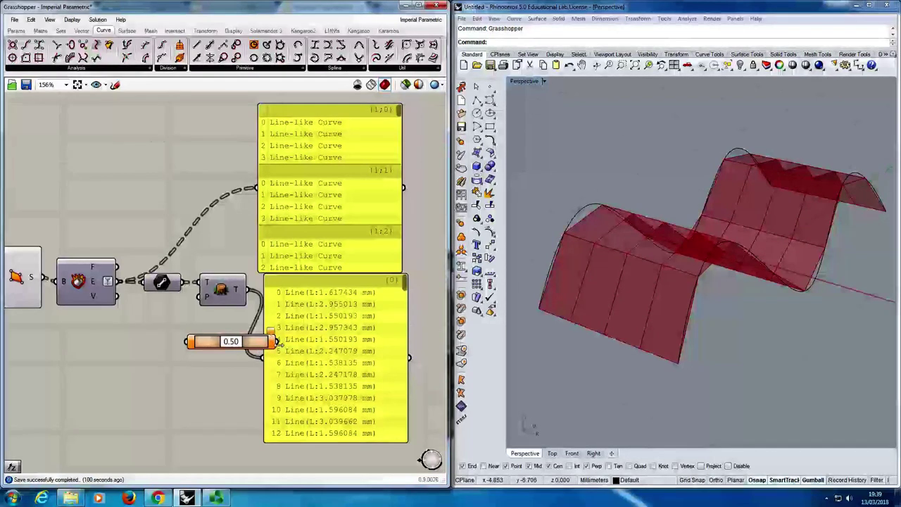
Feed Point On Curve with the flattened lines, place it after Flatten Tree and delete both data panels.
{"action": "left_click_drag", "start_coordinate": [276, 342], "coordinate": [281, 303]}
{"action": "left_click_drag", "start_coordinate": [416, 237], "coordinate": [330, 235]}
{"action": "key", "text": "Delete"}
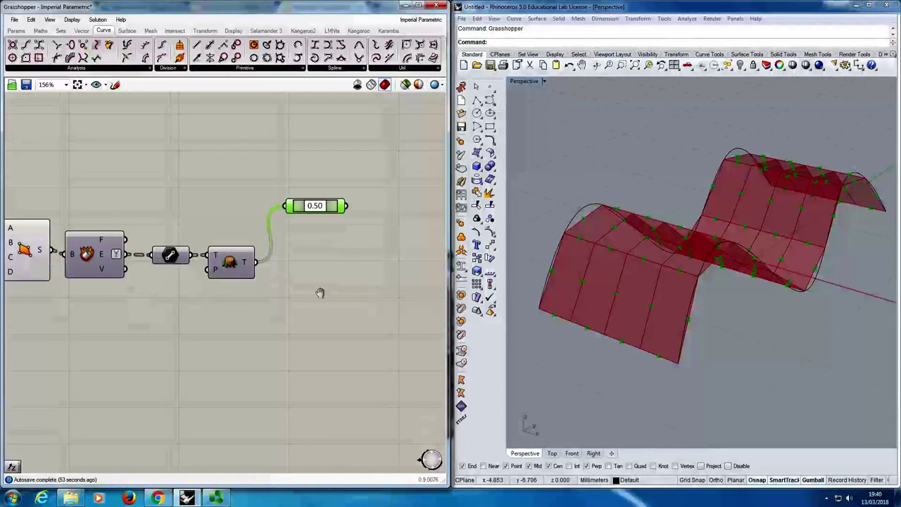
Add a Surface Closest Point component below Point On Curve.
{"action": "double_click", "coordinate": [348, 295]}
{"action": "type", "text": "surface clos"}
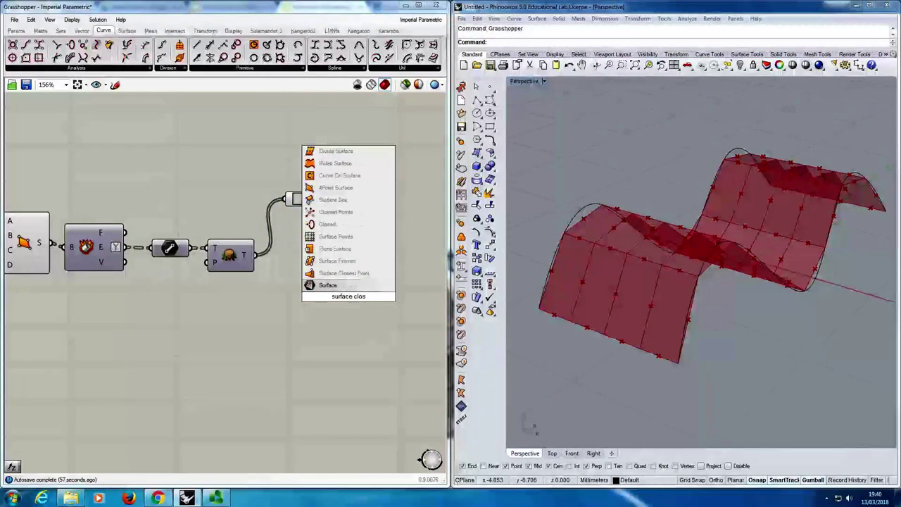
{"action": "type", "text": "est"}
{"action": "key", "text": "Return"}
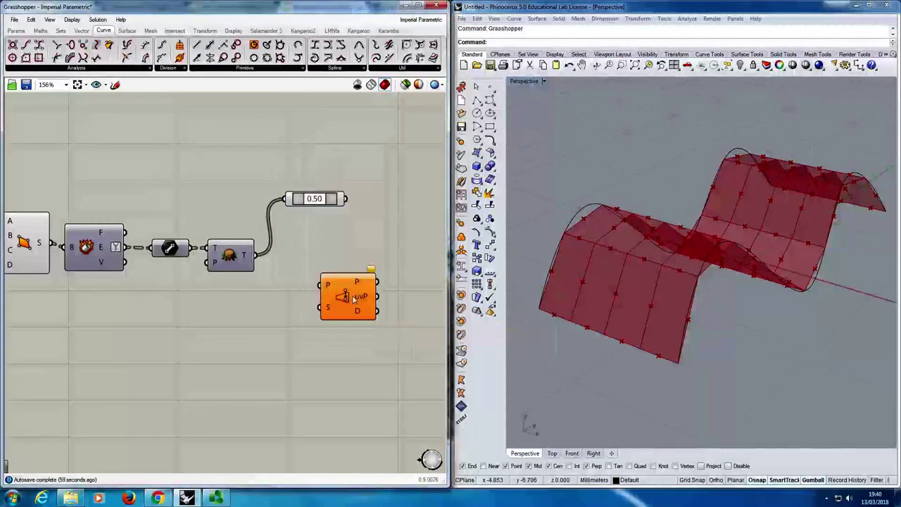
{"action": "left_click_drag", "start_coordinate": [348, 297], "coordinate": [354, 293]}
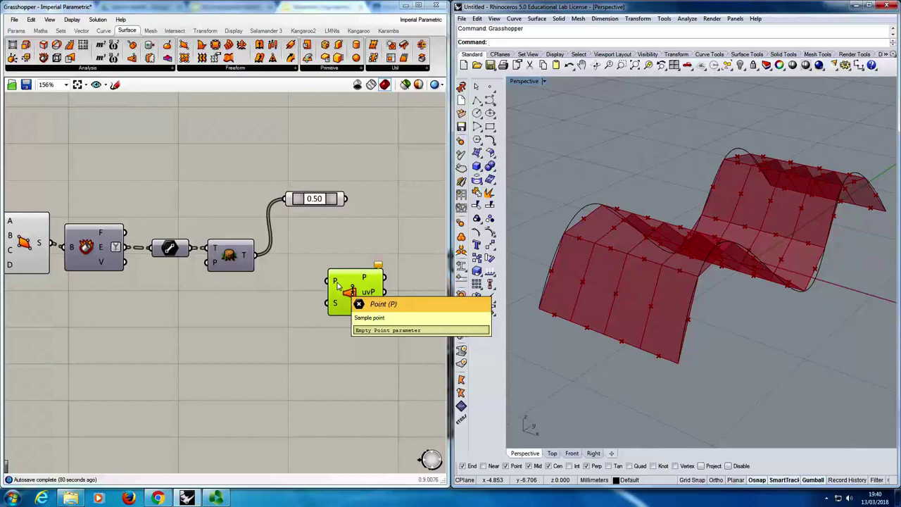
Feed Surface Closest Point with the Point On Curve midpoints and the Surface parameter at the definition's start, and save.
{"action": "left_click_drag", "start_coordinate": [338, 284], "coordinate": [346, 198]}
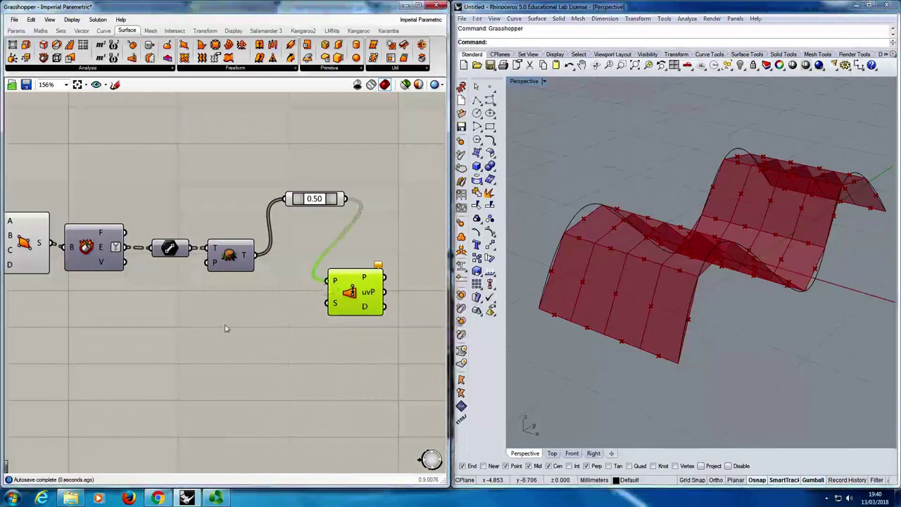
{"action": "scroll", "coordinate": [296, 310], "scroll_direction": "down", "scroll_amount": 3}
{"action": "scroll", "coordinate": [296, 311], "scroll_direction": "down", "scroll_amount": 3}
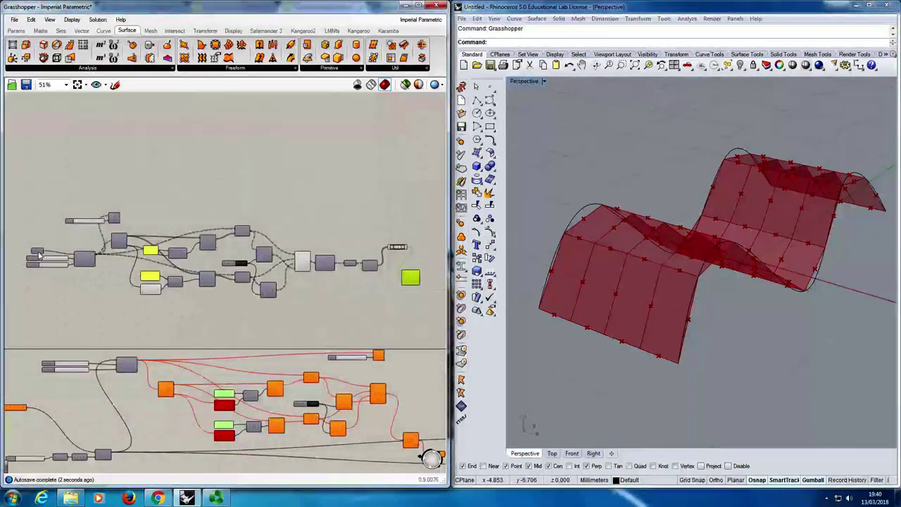
{"action": "left_click_drag", "start_coordinate": [45, 251], "coordinate": [365, 272]}
{"action": "scroll", "coordinate": [404, 285], "scroll_direction": "up", "scroll_amount": 6}
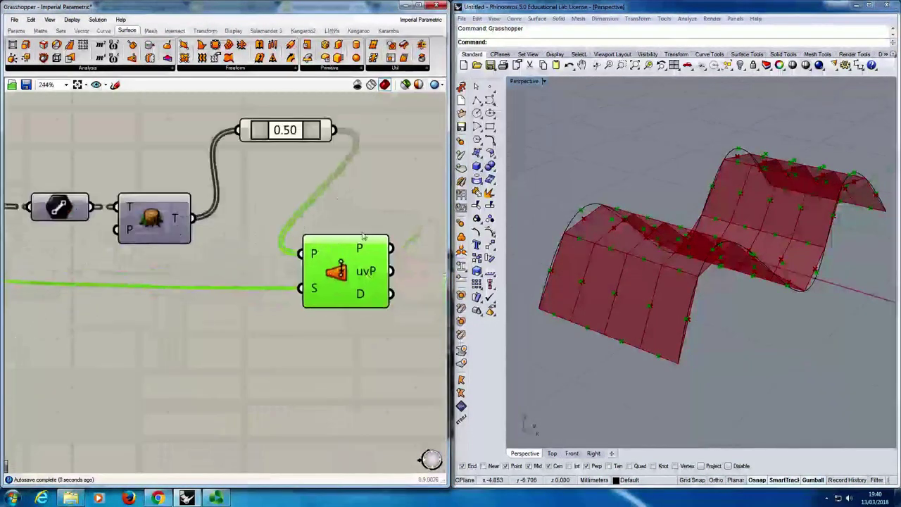
{"action": "right_click_drag", "start_coordinate": [362, 236], "coordinate": [341, 255]}
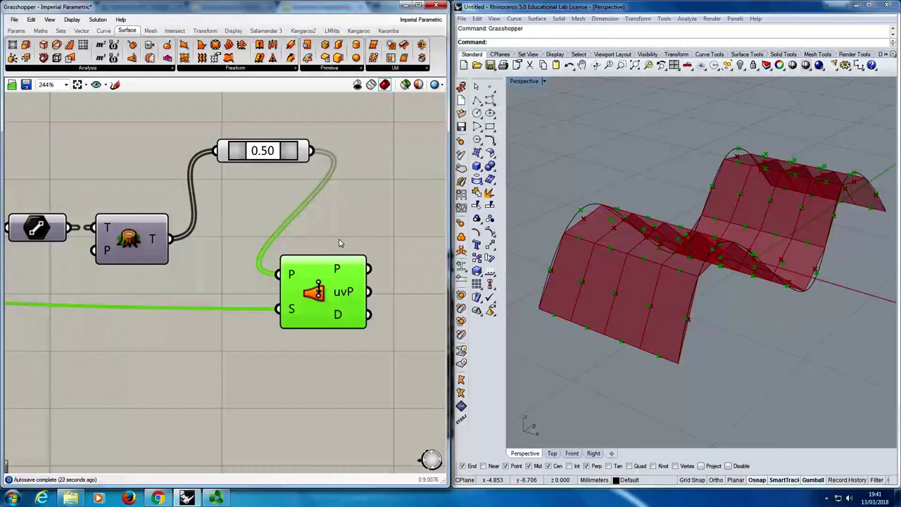
{"action": "right_click_drag", "start_coordinate": [341, 300], "coordinate": [331, 300]}
{"action": "key", "text": "ctrl+s"}
Compare the new Surface Closest Point component with the corresponding part of the reference definition.
{"action": "scroll", "coordinate": [284, 309], "scroll_direction": "down", "scroll_amount": 7}
{"action": "right_click_drag", "start_coordinate": [284, 316], "coordinate": [238, 288]}
{"action": "scroll", "coordinate": [315, 431], "scroll_direction": "up", "scroll_amount": 3}
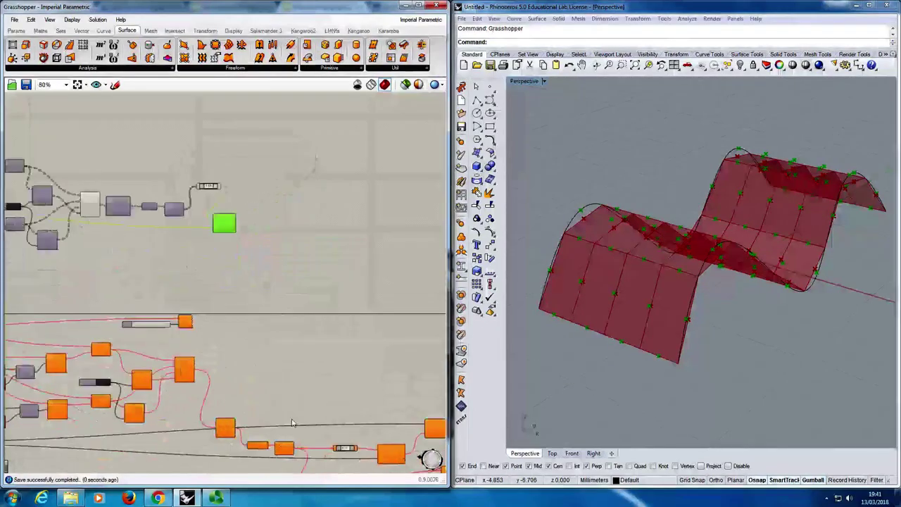
{"action": "right_click_drag", "start_coordinate": [315, 432], "coordinate": [215, 330]}
{"action": "right_click_drag", "start_coordinate": [179, 219], "coordinate": [275, 312]}
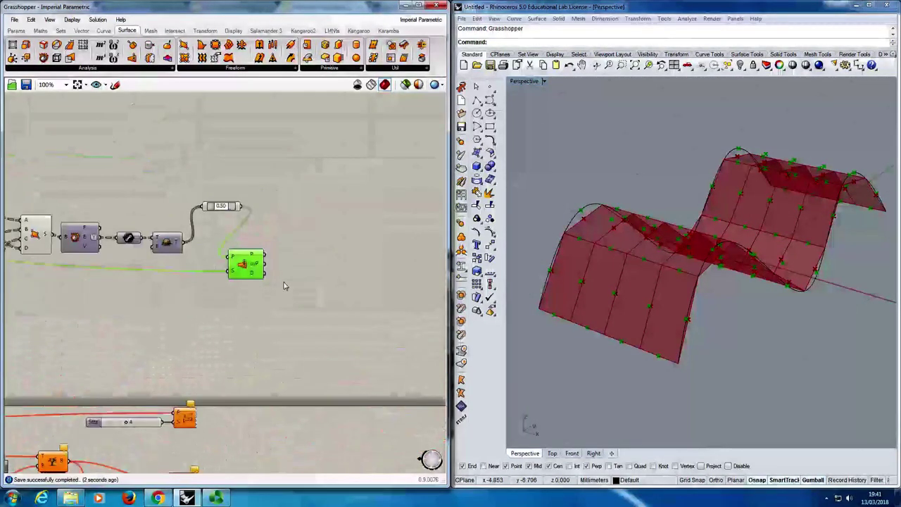
{"action": "scroll", "coordinate": [270, 255], "scroll_direction": "up", "scroll_amount": 4}
{"action": "right_click_drag", "start_coordinate": [253, 259], "coordinate": [370, 276]}
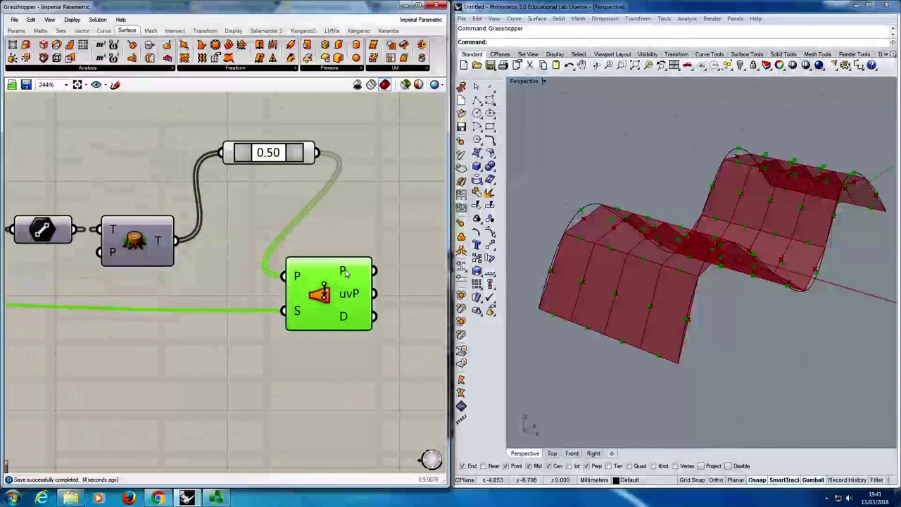
Add an Evaluate Surface component above and beyond the Surface Closest Point component.
{"action": "mouse_move", "coordinate": [345, 273]}
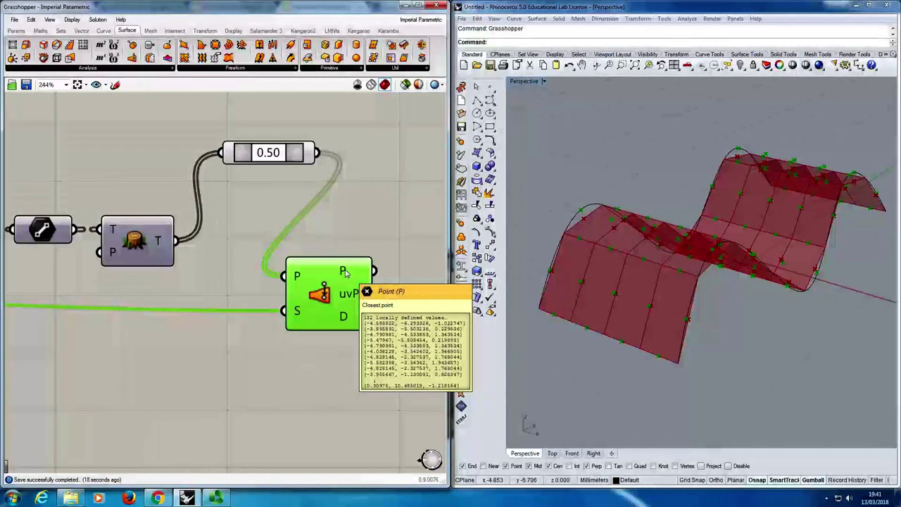
{"action": "right_click_drag", "start_coordinate": [389, 241], "coordinate": [337, 227]}
{"action": "double_click", "coordinate": [349, 214]}
{"action": "type", "text": "evaluate surface"}
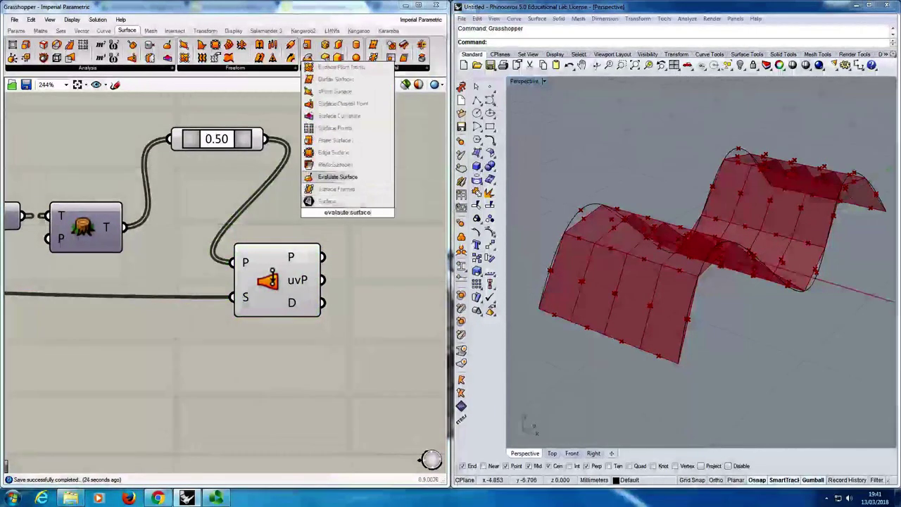
{"action": "key", "text": "Return"}
{"action": "left_click_drag", "start_coordinate": [349, 220], "coordinate": [389, 203]}
{"action": "right_click_drag", "start_coordinate": [390, 203], "coordinate": [362, 211]}
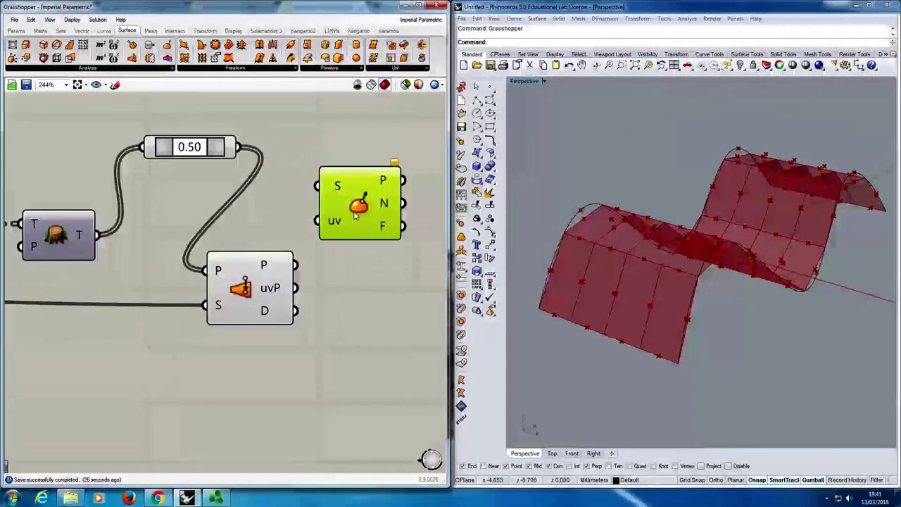
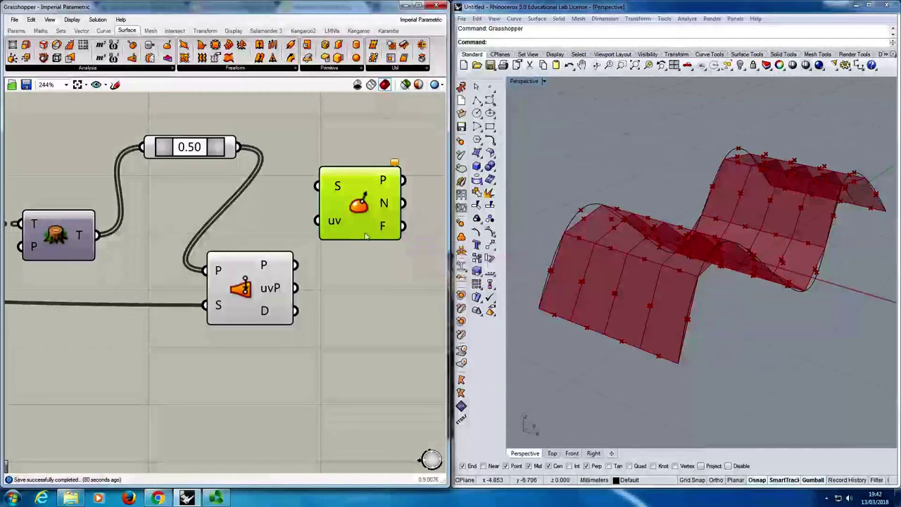
Feed Evaluate Surface with the uvP output of Surface Closest Point and the original surface from the definition's start.
{"action": "left_click_drag", "start_coordinate": [319, 221], "coordinate": [301, 288]}
{"action": "right_click_drag", "start_coordinate": [250, 326], "coordinate": [342, 278]}
{"action": "scroll", "coordinate": [255, 288], "scroll_direction": "down", "scroll_amount": 8}
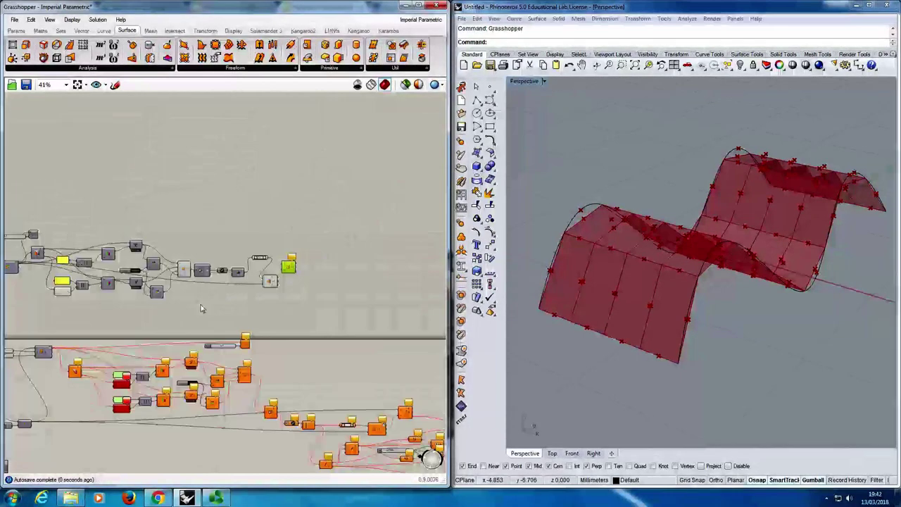
{"action": "right_click_drag", "start_coordinate": [201, 308], "coordinate": [255, 305]}
{"action": "left_click_drag", "start_coordinate": [30, 253], "coordinate": [336, 262]}
{"action": "scroll", "coordinate": [301, 267], "scroll_direction": "up", "scroll_amount": 8}
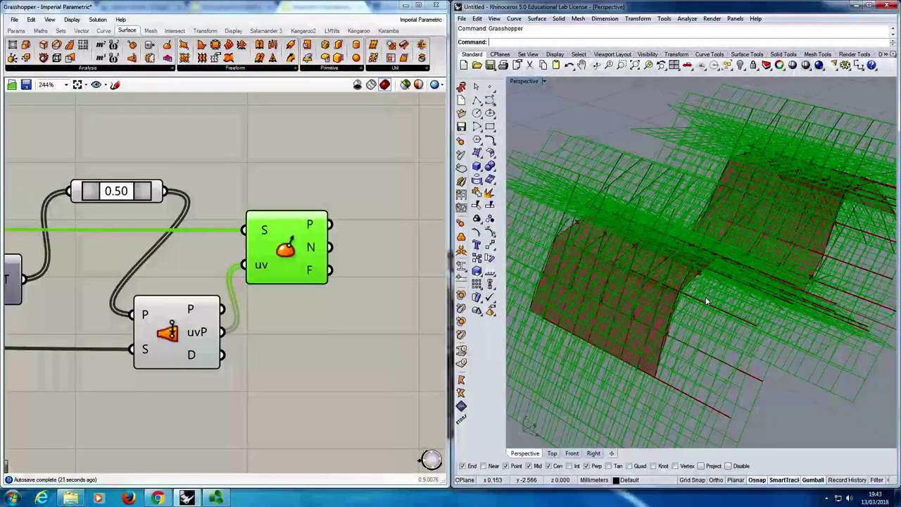
Set the preview plane size to 0.5 and save the definition.
{"action": "left_click", "coordinate": [68, 21]}
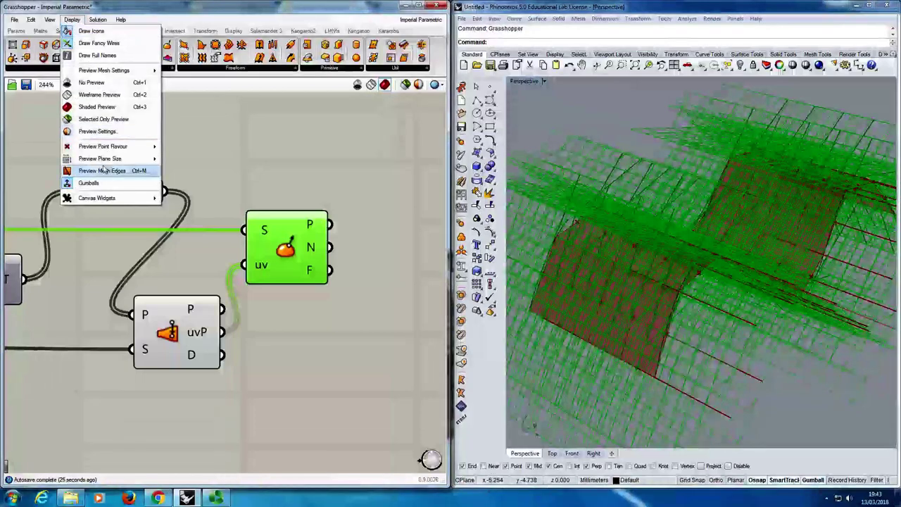
{"action": "mouse_move", "coordinate": [113, 159]}
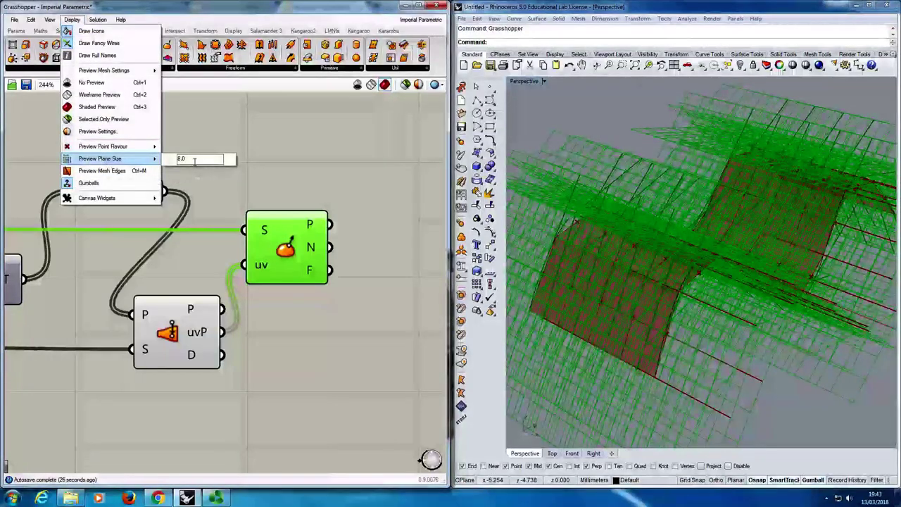
{"action": "left_click_drag", "start_coordinate": [195, 161], "coordinate": [176, 159]}
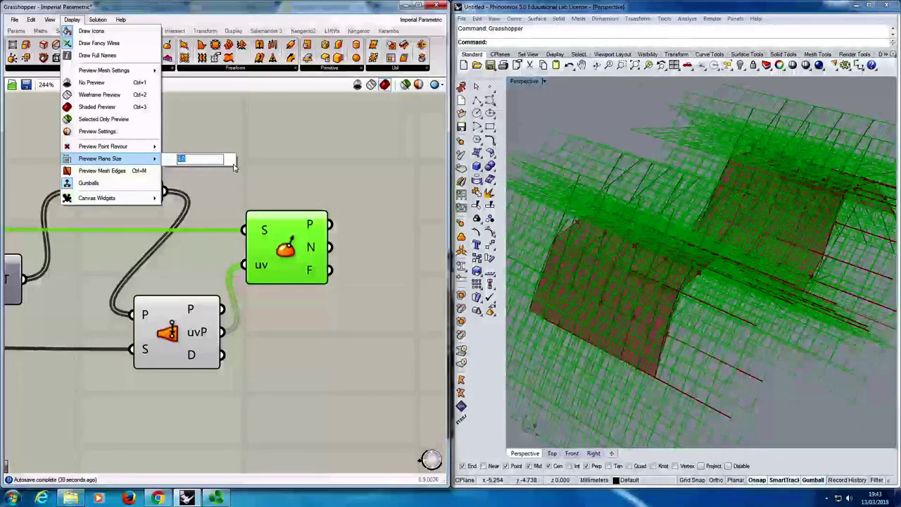
{"action": "type", "text": "0.4"}
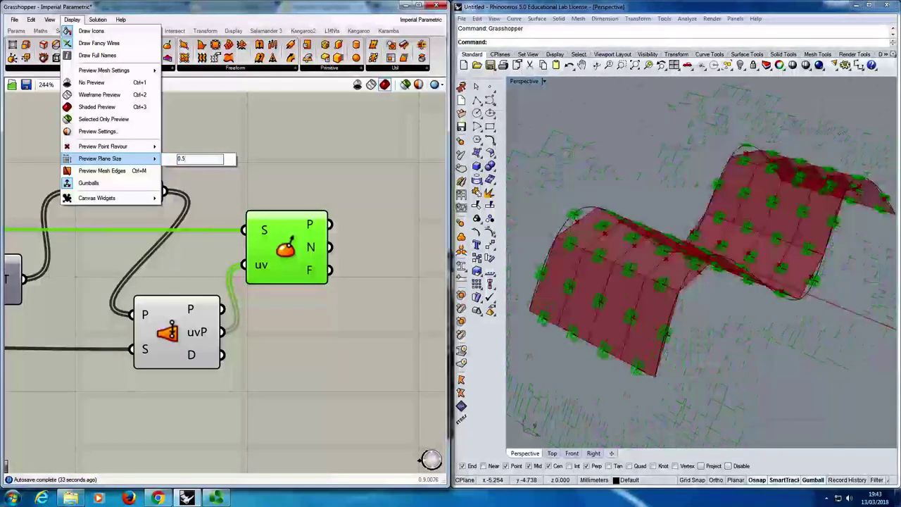
{"action": "left_click", "coordinate": [304, 191]}
{"action": "right_click_drag", "start_coordinate": [280, 199], "coordinate": [282, 200]}
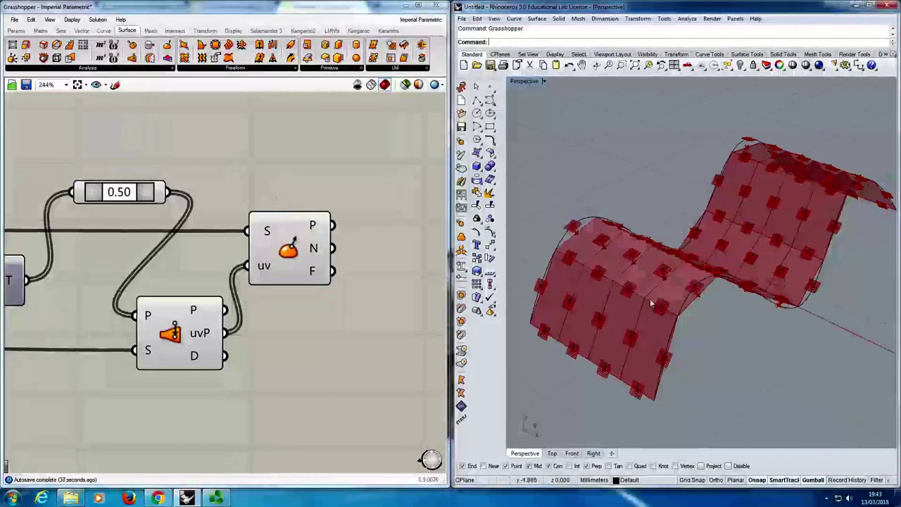
{"action": "scroll", "coordinate": [646, 306], "scroll_direction": "up", "scroll_amount": 3}
{"action": "right_click_drag", "start_coordinate": [658, 287], "coordinate": [683, 281]}
{"action": "scroll", "coordinate": [683, 281], "scroll_direction": "down", "scroll_amount": 3}
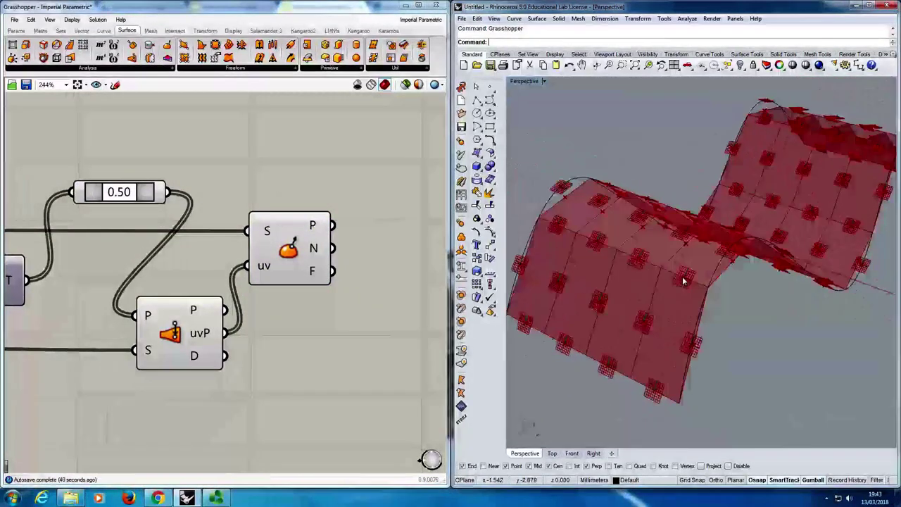
{"action": "scroll", "coordinate": [683, 282], "scroll_direction": "up", "scroll_amount": 3}
{"action": "right_click_drag", "start_coordinate": [359, 207], "coordinate": [349, 186]}
{"action": "key", "text": "ctrl+s"}
Examine the evaluated frames on the surface from several angles and compare the new components with the reference definition.
{"action": "right_click_drag", "start_coordinate": [665, 282], "coordinate": [660, 286]}
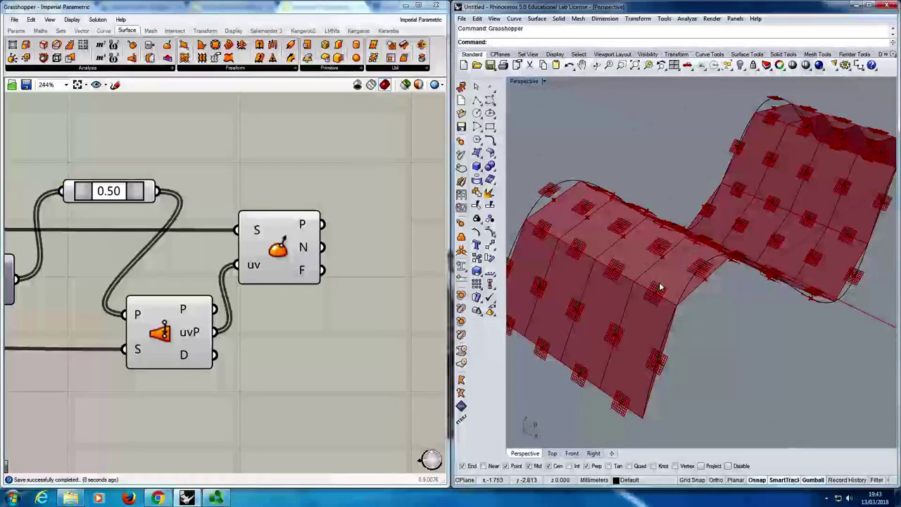
{"action": "right_click_drag", "start_coordinate": [659, 288], "coordinate": [694, 288]}
{"action": "right_click_drag", "start_coordinate": [275, 294], "coordinate": [380, 269]}
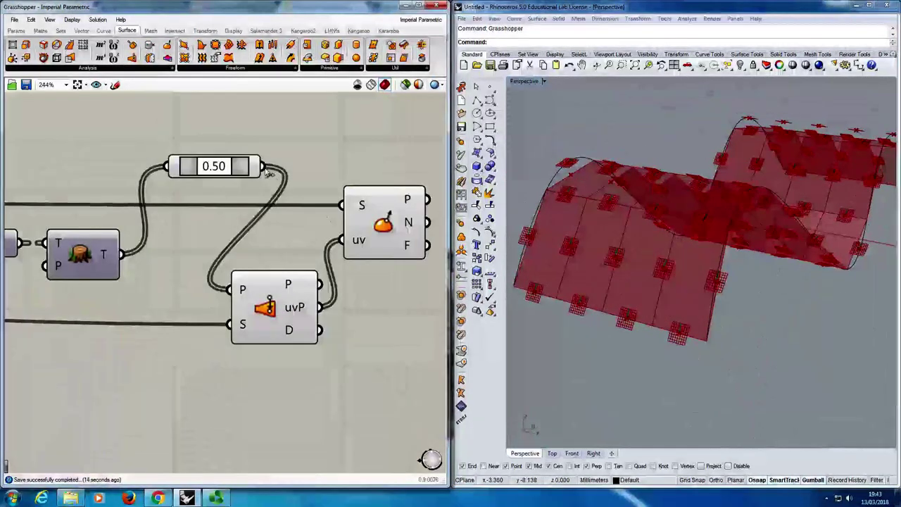
{"action": "mouse_move", "coordinate": [704, 251]}
{"action": "right_mouse_down"}
{"action": "mouse_move", "coordinate": [709, 315]}
{"action": "mouse_move", "coordinate": [745, 317]}
{"action": "right_mouse_up"}
{"action": "right_click_drag", "start_coordinate": [745, 323], "coordinate": [668, 271]}
{"action": "right_click_drag", "start_coordinate": [395, 313], "coordinate": [294, 244]}
{"action": "scroll", "coordinate": [293, 243], "scroll_direction": "down", "scroll_amount": 6}
{"action": "right_click_drag", "start_coordinate": [224, 318], "coordinate": [179, 259]}
{"action": "scroll", "coordinate": [243, 295], "scroll_direction": "up", "scroll_amount": 1}
{"action": "right_click_drag", "start_coordinate": [246, 300], "coordinate": [223, 282]}
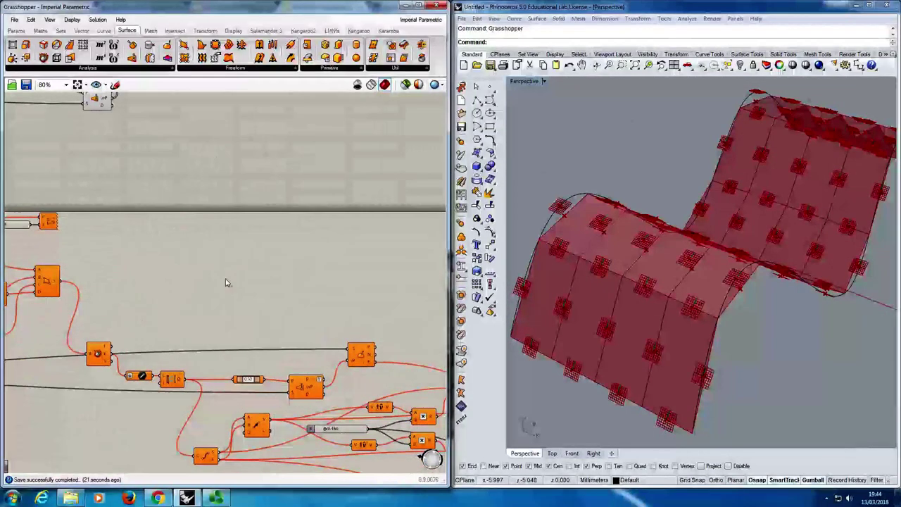
{"action": "right_click_drag", "start_coordinate": [117, 227], "coordinate": [329, 351]}
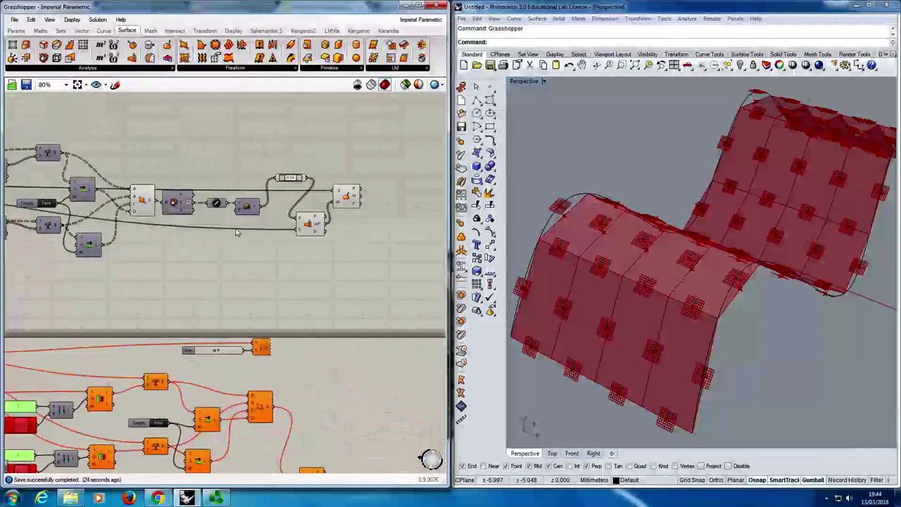
Add a removeDuplicateLines component beside Flatten Tree.
{"action": "scroll", "coordinate": [240, 222], "scroll_direction": "up", "scroll_amount": 3}
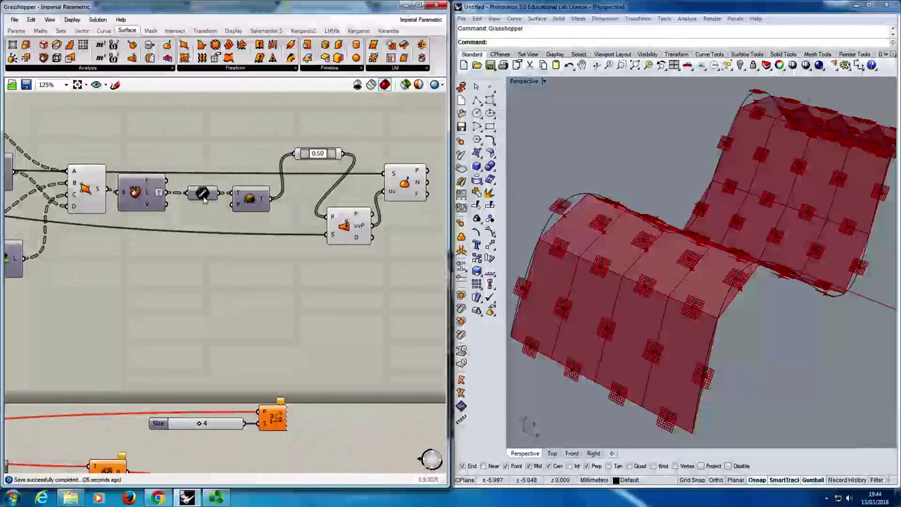
{"action": "right_click_drag", "start_coordinate": [222, 208], "coordinate": [247, 246]}
{"action": "scroll", "coordinate": [248, 247], "scroll_direction": "up", "scroll_amount": 1}
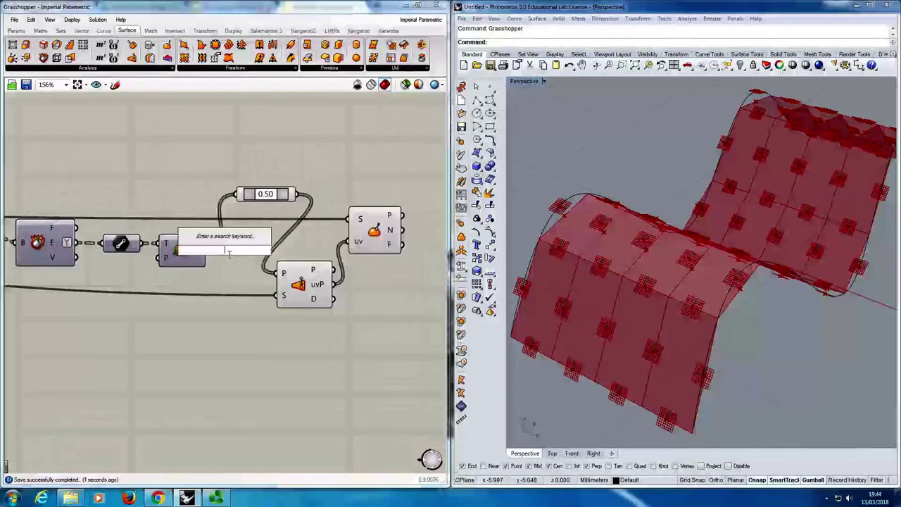
{"action": "scroll", "coordinate": [294, 278], "scroll_direction": "down", "scroll_amount": 1}
{"action": "scroll", "coordinate": [294, 278], "scroll_direction": "up", "scroll_amount": 1}
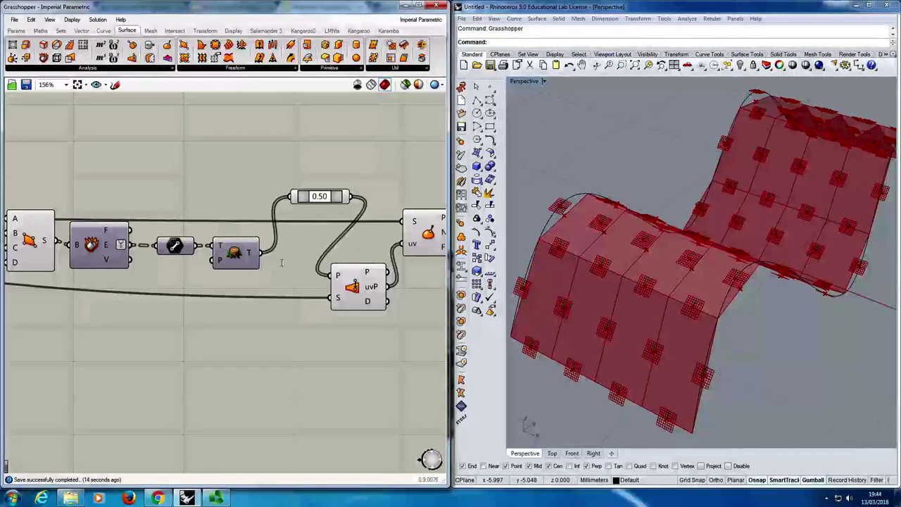
{"action": "double_click", "coordinate": [281, 263]}
{"action": "type", "text": "remove"}
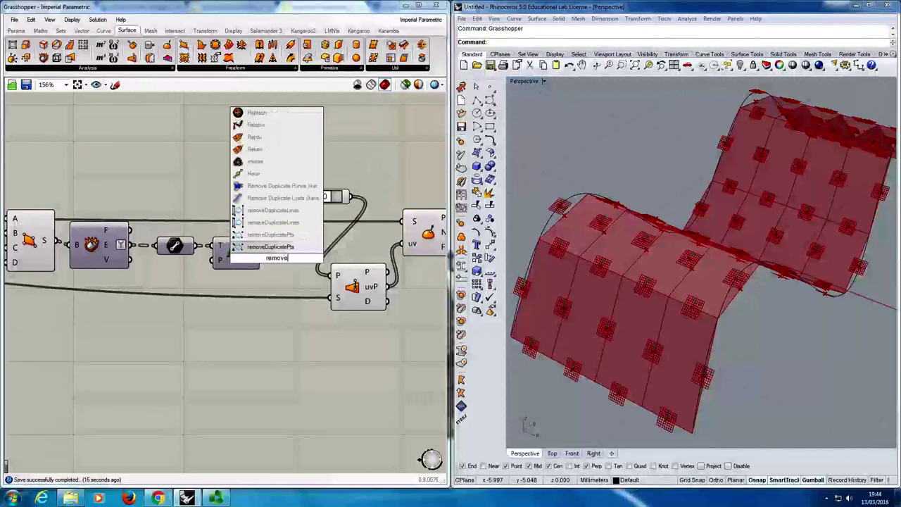
{"action": "key", "text": "Up"}
{"action": "key", "text": "Up"}
{"action": "key", "text": "Up"}
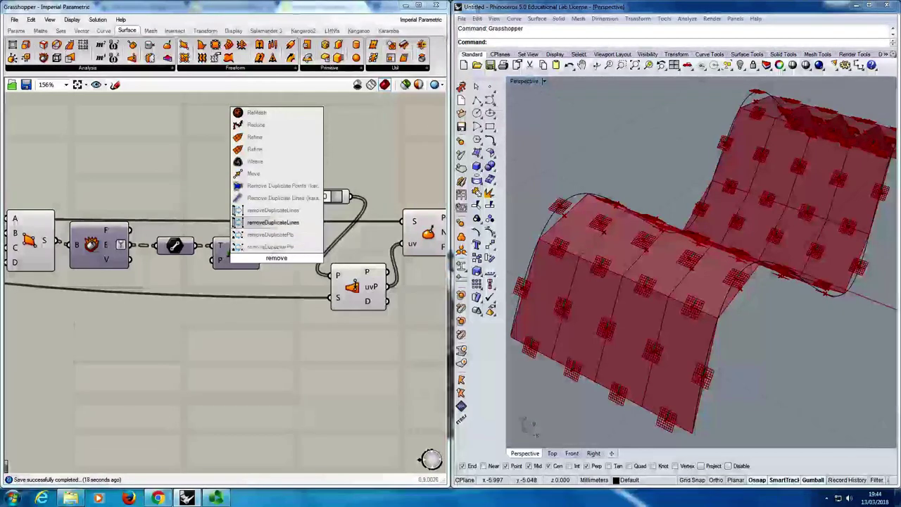
{"action": "key", "text": "Return"}
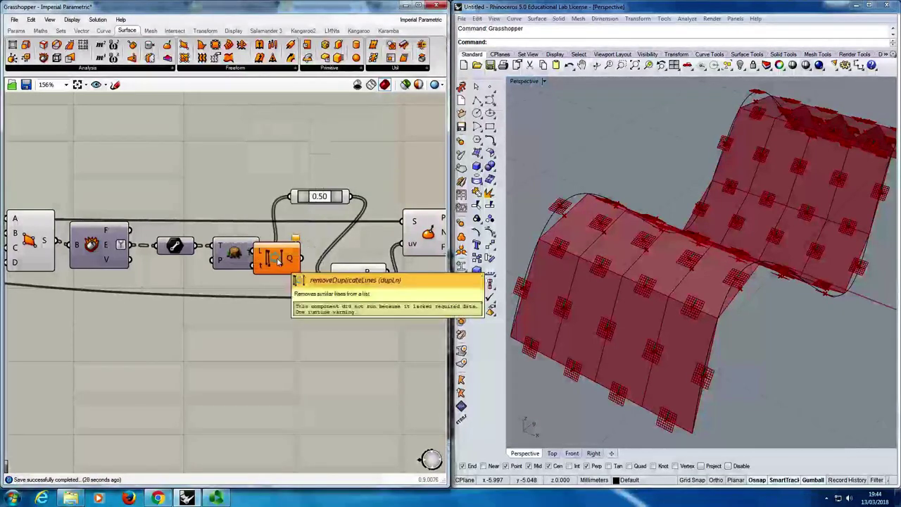
Wire removeDuplicateLines between Flatten Tree and Point On Curve, space out the neighbouring components and save the definition.
{"action": "left_click", "coordinate": [268, 260]}
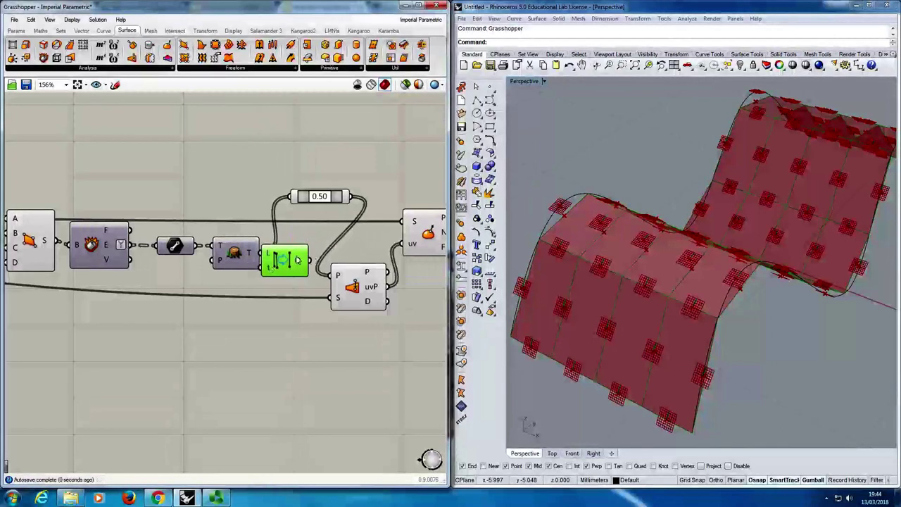
{"action": "left_click", "coordinate": [228, 255]}
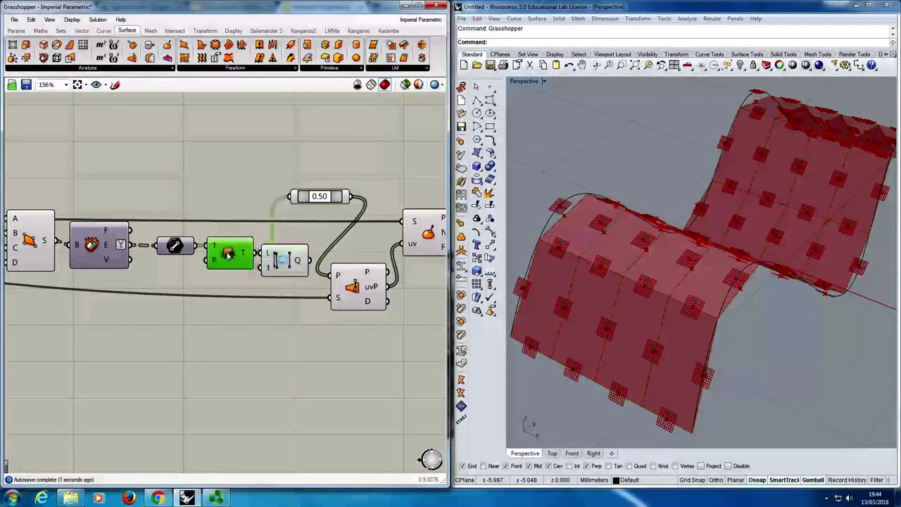
{"action": "left_click", "coordinate": [419, 5]}
{"action": "scroll", "coordinate": [322, 255], "scroll_direction": "up", "scroll_amount": 2}
{"action": "left_click_drag", "start_coordinate": [258, 255], "coordinate": [266, 158]}
{"action": "right_click_drag", "start_coordinate": [292, 228], "coordinate": [309, 221]}
{"action": "left_click_drag", "start_coordinate": [518, 353], "coordinate": [419, 163]}
{"action": "left_click", "coordinate": [361, 211]}
{"action": "right_click_drag", "start_coordinate": [361, 211], "coordinate": [399, 209]}
{"action": "key", "text": "ctrl+s"}
{"action": "left_click_drag", "start_coordinate": [322, 265], "coordinate": [348, 240]}
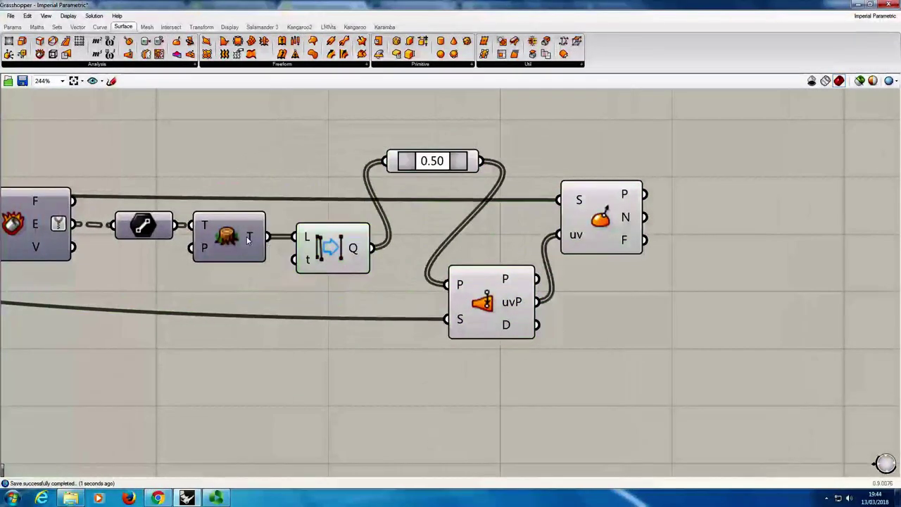
Dock the Grasshopper window beside the Rhino viewport and turn off the preview of removeDuplicateLines.
{"action": "mouse_move", "coordinate": [248, 240]}
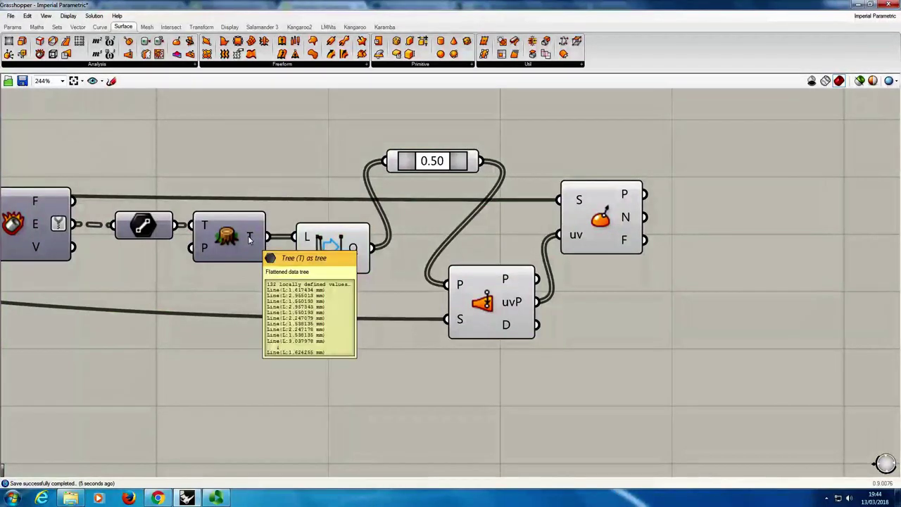
{"action": "mouse_move", "coordinate": [356, 252]}
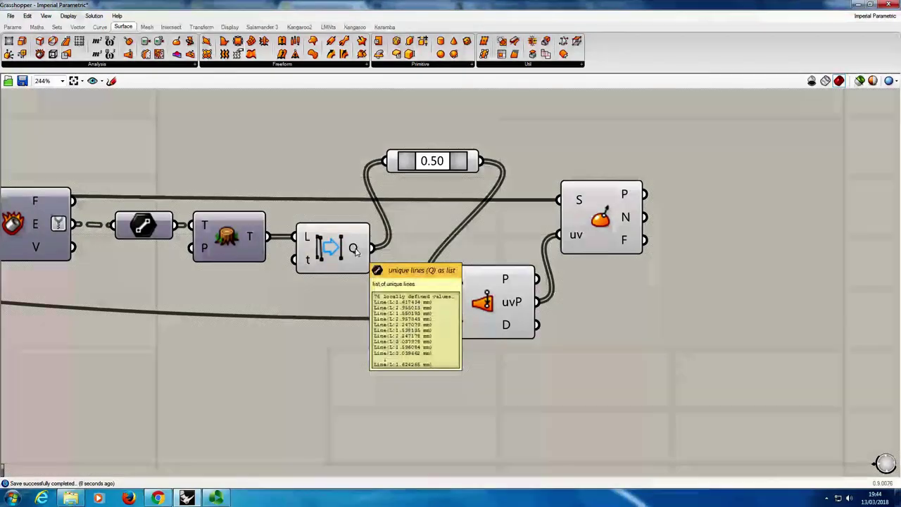
{"action": "right_click", "coordinate": [318, 246]}
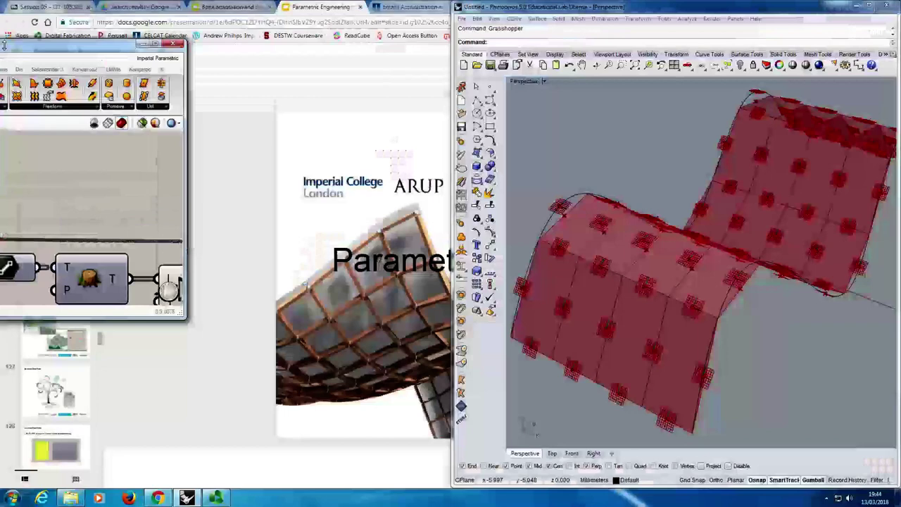
{"action": "left_click_drag", "start_coordinate": [5, 44], "coordinate": [0, 43]}
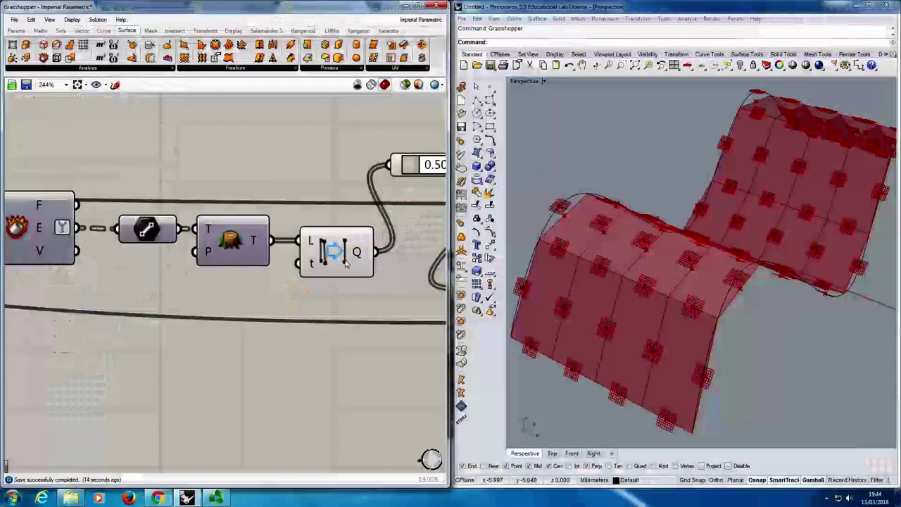
{"action": "right_click", "coordinate": [342, 257]}
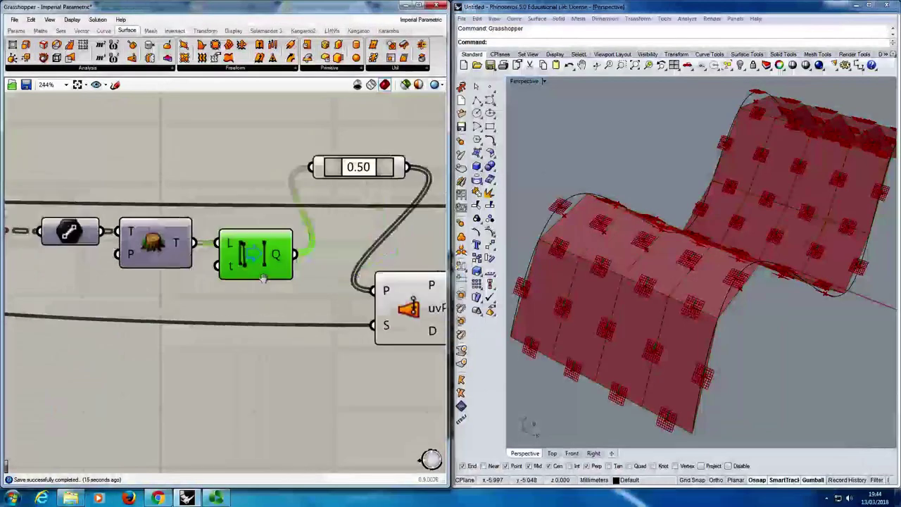
{"action": "scroll", "coordinate": [221, 275], "scroll_direction": "down", "scroll_amount": 1}
{"action": "right_click_drag", "start_coordinate": [263, 278], "coordinate": [204, 290]}
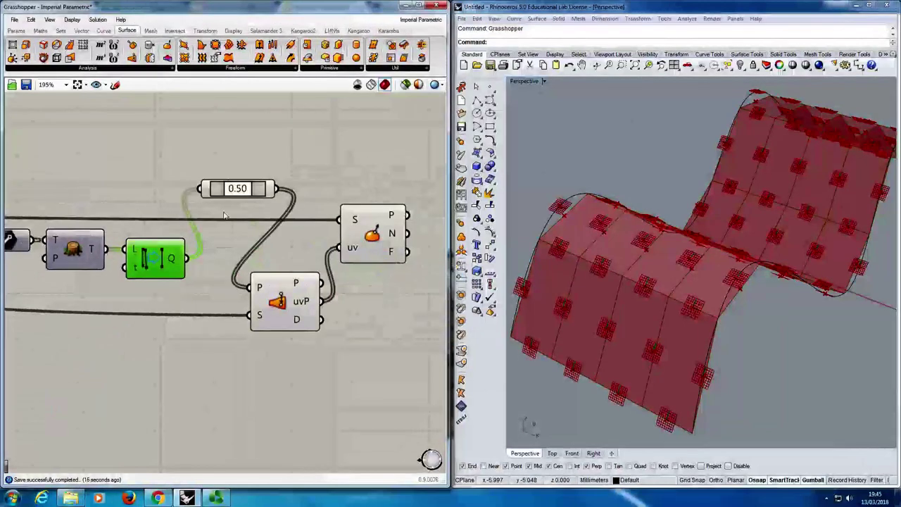
{"action": "right_click_drag", "start_coordinate": [217, 223], "coordinate": [198, 243]}
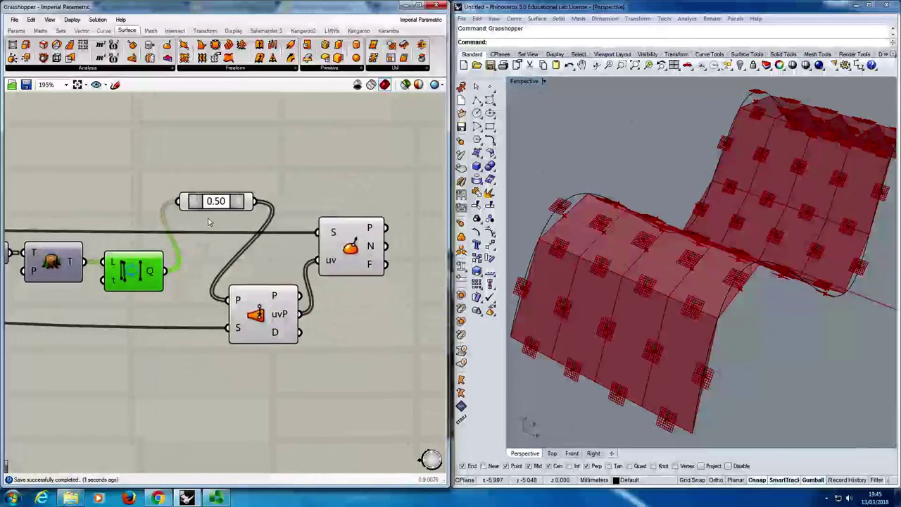
Move Point On Curve slightly closer to removeDuplicateLines and save the definition.
{"action": "left_click_drag", "start_coordinate": [238, 203], "coordinate": [226, 197]}
{"action": "left_click", "coordinate": [131, 117]}
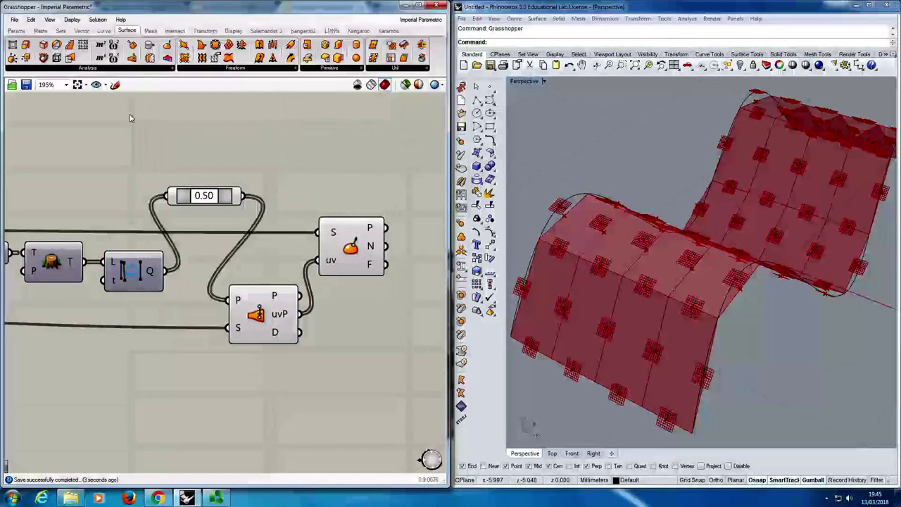
{"action": "left_click", "coordinate": [14, 19]}
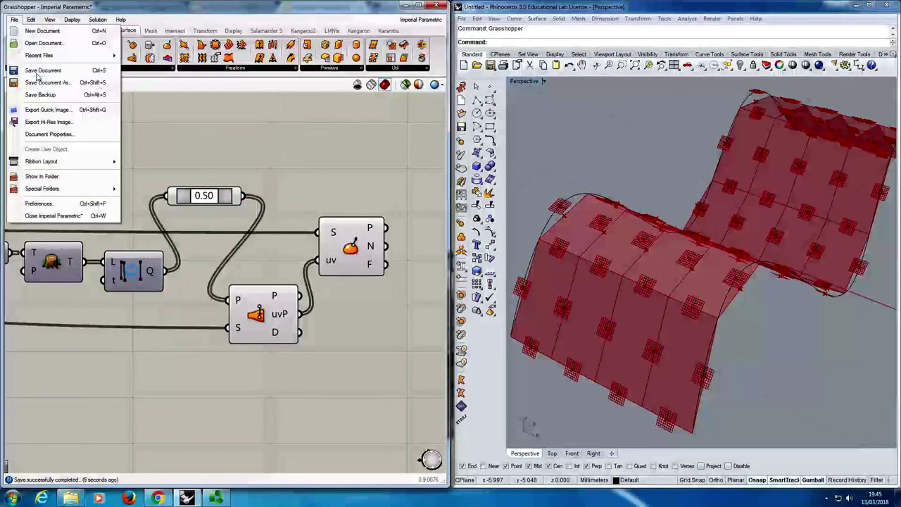
{"action": "left_click", "coordinate": [32, 70]}
{"action": "right_click_drag", "start_coordinate": [705, 290], "coordinate": [697, 276]}
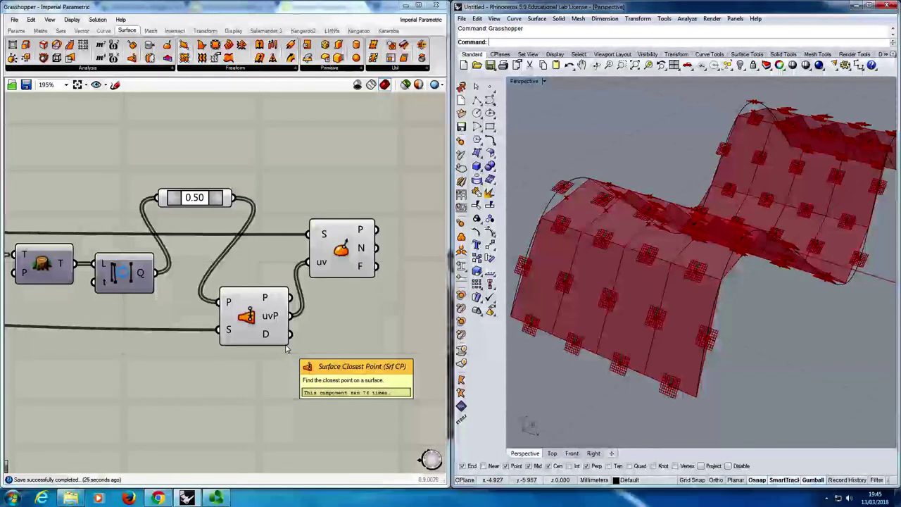
Examine the Plane Normal and Align Plane part of the lower reference definition.
{"action": "scroll", "coordinate": [213, 391], "scroll_direction": "down", "scroll_amount": 4}
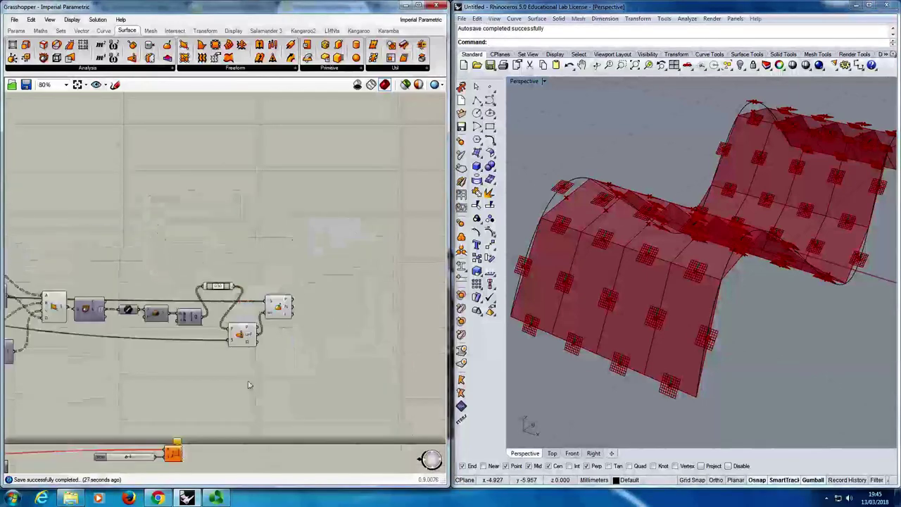
{"action": "right_click_drag", "start_coordinate": [289, 332], "coordinate": [257, 291]}
{"action": "right_click_drag", "start_coordinate": [322, 288], "coordinate": [247, 294]}
{"action": "scroll", "coordinate": [247, 294], "scroll_direction": "down", "scroll_amount": 1}
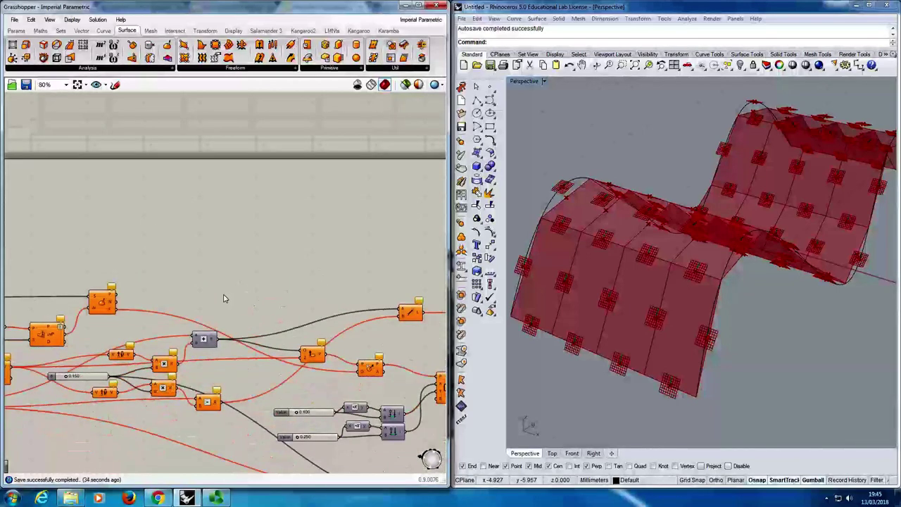
{"action": "right_click_drag", "start_coordinate": [299, 320], "coordinate": [231, 296]}
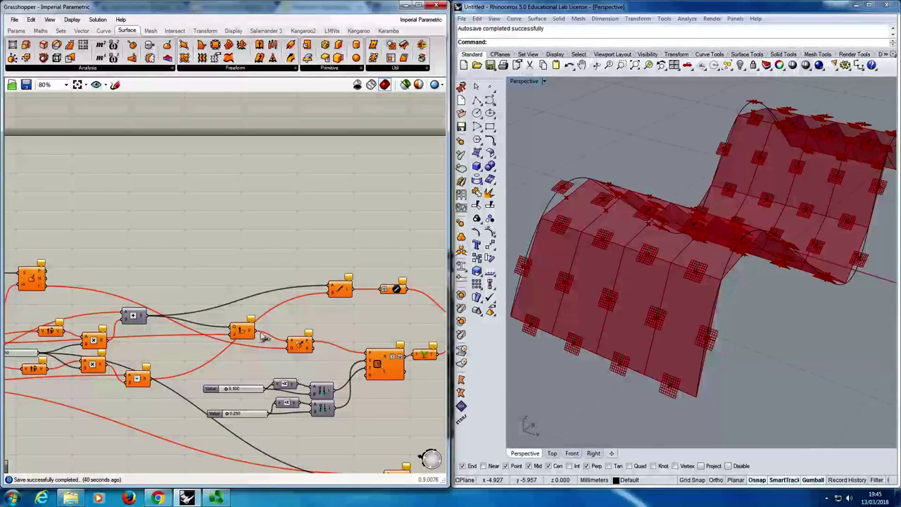
{"action": "mouse_move", "coordinate": [130, 356]}
{"action": "right_mouse_down"}
{"action": "mouse_move", "coordinate": [226, 365]}
{"action": "mouse_move", "coordinate": [116, 349]}
{"action": "right_mouse_up"}
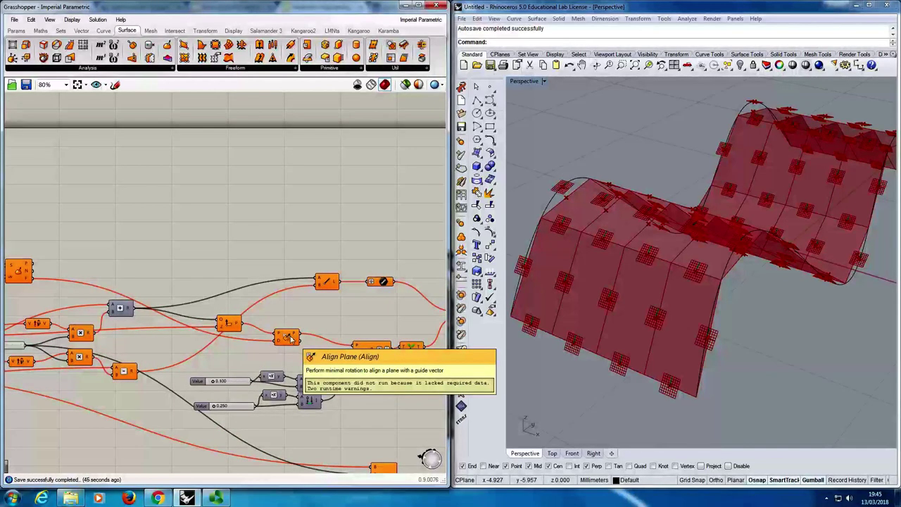
{"action": "scroll", "coordinate": [337, 366], "scroll_direction": "down", "scroll_amount": 3}
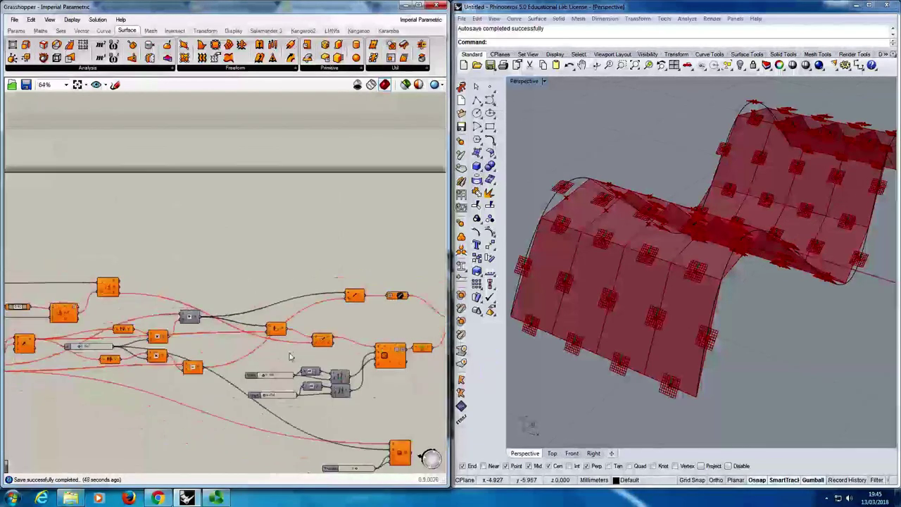
{"action": "scroll", "coordinate": [237, 349], "scroll_direction": "up", "scroll_amount": 3}
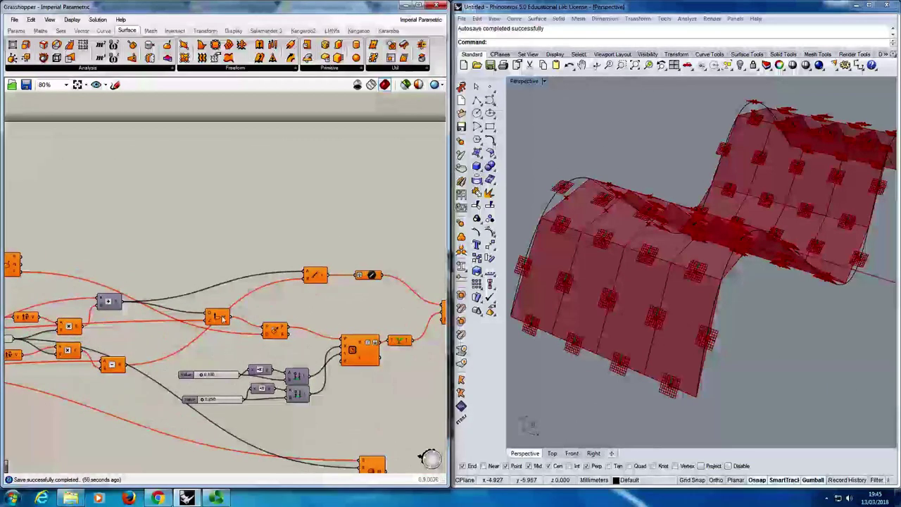
{"action": "mouse_move", "coordinate": [223, 318]}
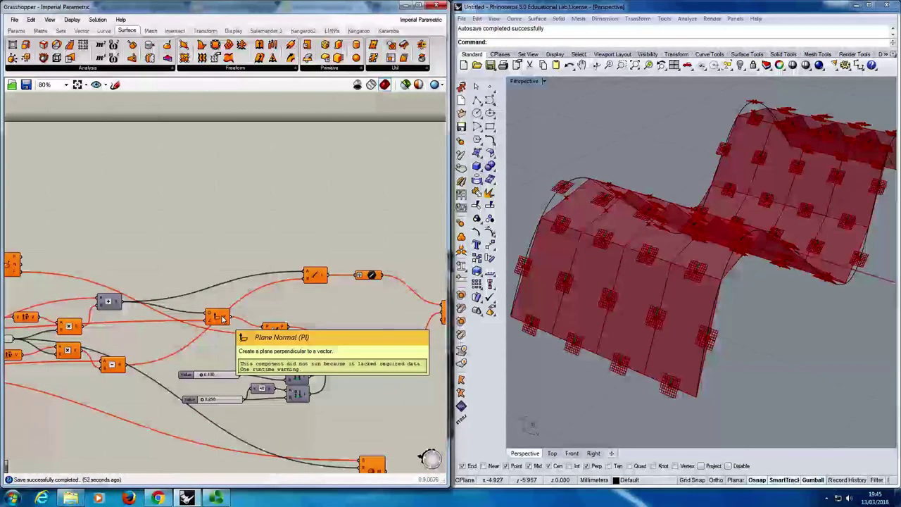
{"action": "right_click_drag", "start_coordinate": [210, 340], "coordinate": [293, 342]}
{"action": "right_click_drag", "start_coordinate": [206, 288], "coordinate": [318, 464]}
{"action": "right_click_drag", "start_coordinate": [211, 207], "coordinate": [346, 324]}
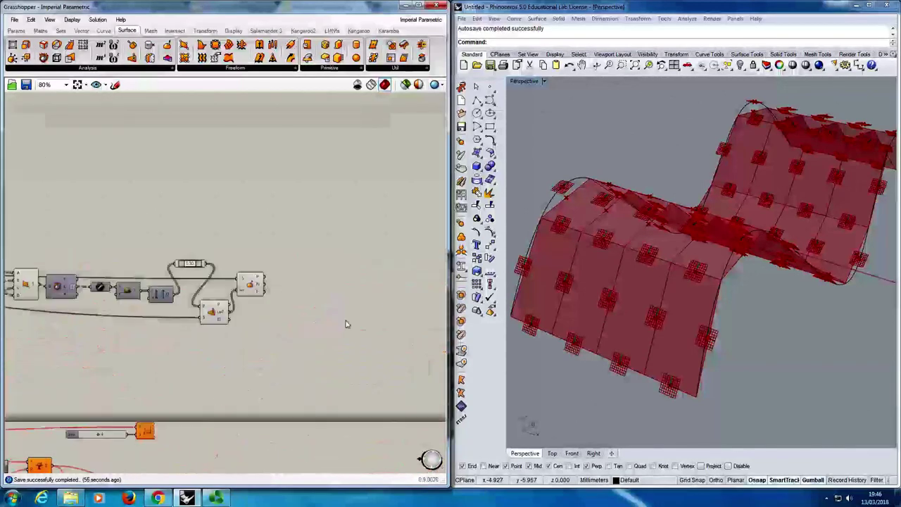
Compare the Rectangle part of the reference definition with the end of the new component chain.
{"action": "scroll", "coordinate": [217, 275], "scroll_direction": "up", "scroll_amount": 3}
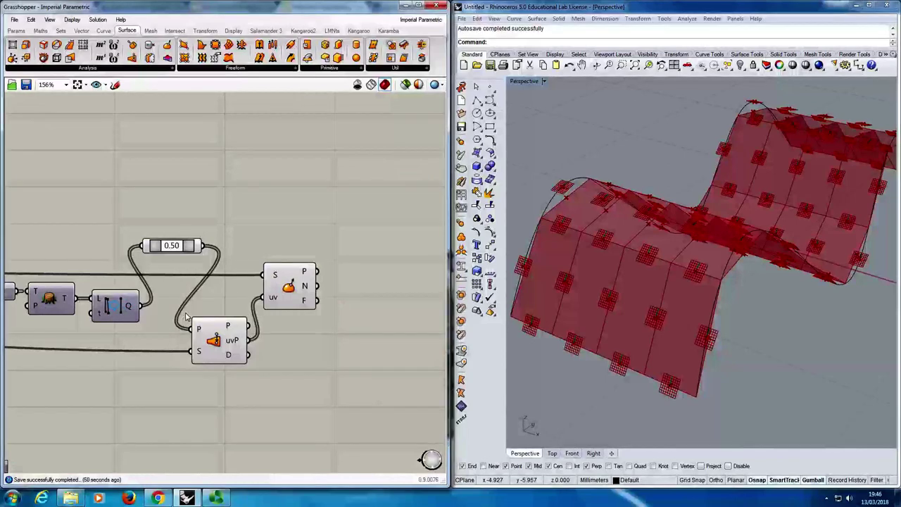
{"action": "scroll", "coordinate": [186, 314], "scroll_direction": "down", "scroll_amount": 5}
{"action": "right_click_drag", "start_coordinate": [338, 429], "coordinate": [183, 298]}
{"action": "right_click_drag", "start_coordinate": [396, 408], "coordinate": [279, 372]}
{"action": "scroll", "coordinate": [280, 372], "scroll_direction": "up", "scroll_amount": 2}
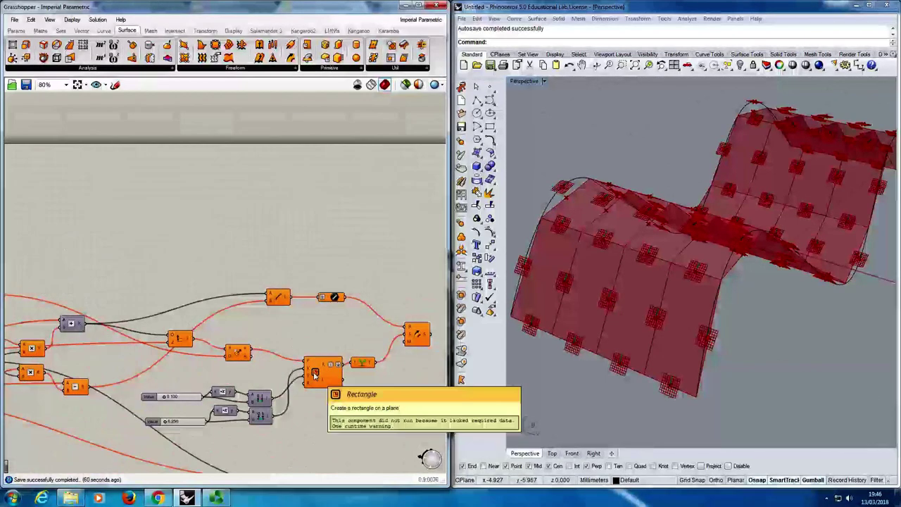
{"action": "right_click_drag", "start_coordinate": [38, 121], "coordinate": [398, 346]}
{"action": "scroll", "coordinate": [267, 352], "scroll_direction": "down", "scroll_amount": 2}
{"action": "right_click_drag", "start_coordinate": [266, 352], "coordinate": [124, 206]}
{"action": "scroll", "coordinate": [282, 318], "scroll_direction": "up", "scroll_amount": 2}
{"action": "mouse_move", "coordinate": [292, 324]}
{"action": "right_mouse_down"}
{"action": "mouse_move", "coordinate": [322, 297]}
{"action": "mouse_move", "coordinate": [332, 317]}
{"action": "mouse_move", "coordinate": [182, 299]}
{"action": "mouse_move", "coordinate": [298, 316]}
{"action": "mouse_move", "coordinate": [280, 332]}
{"action": "right_mouse_up"}
{"action": "scroll", "coordinate": [278, 331], "scroll_direction": "up", "scroll_amount": 3}
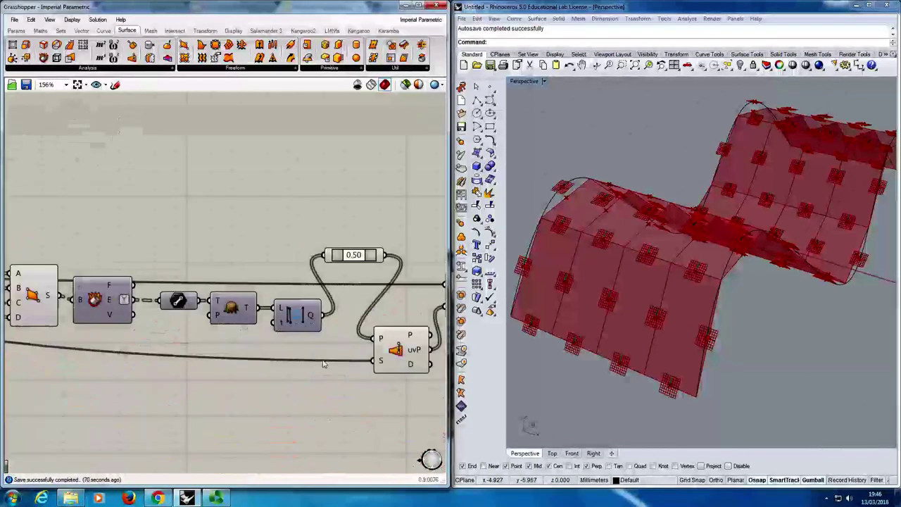
Turn off the preview of Point On Curve, Surface Closest Point and Evaluate Surface.
{"action": "right_click_drag", "start_coordinate": [353, 368], "coordinate": [166, 330]}
{"action": "mouse_move", "coordinate": [279, 273]}
{"action": "left_mouse_down"}
{"action": "mouse_move", "coordinate": [281, 228]}
{"action": "mouse_move", "coordinate": [280, 258]}
{"action": "left_mouse_up"}
{"action": "right_click_drag", "start_coordinate": [281, 285], "coordinate": [294, 239]}
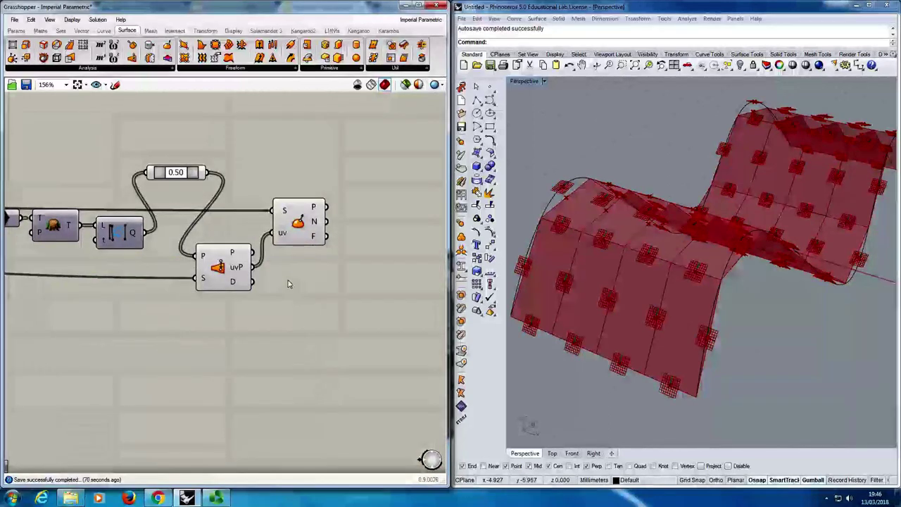
{"action": "right_click_drag", "start_coordinate": [187, 273], "coordinate": [187, 250]}
{"action": "left_click_drag", "start_coordinate": [334, 266], "coordinate": [237, 134]}
{"action": "middle_click", "coordinate": [210, 143]}
{"action": "left_click", "coordinate": [238, 114]}
{"action": "left_click", "coordinate": [152, 136]}
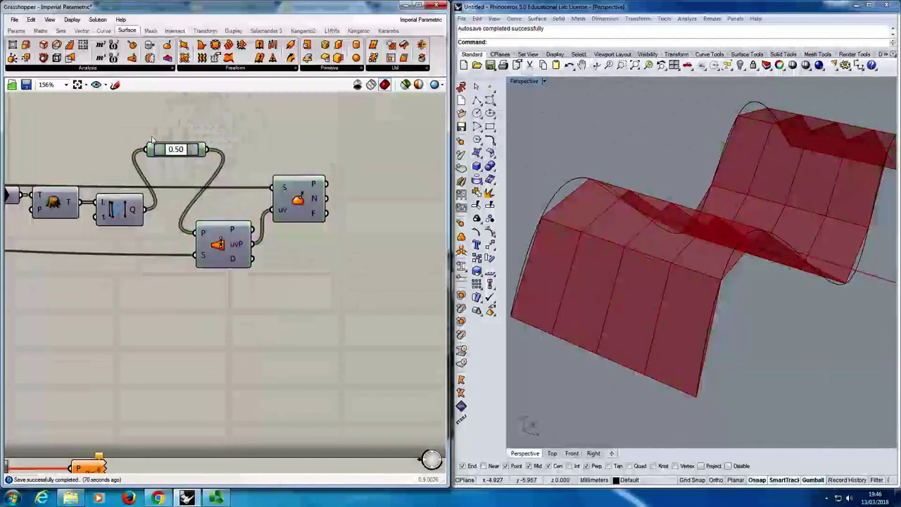
Move Point On Curve, Surface Closest Point and Evaluate Surface together slightly away from removeDuplicateLines and save the definition.
{"action": "left_click_drag", "start_coordinate": [134, 122], "coordinate": [366, 280]}
{"action": "left_click_drag", "start_coordinate": [222, 240], "coordinate": [252, 231]}
{"action": "left_click", "coordinate": [246, 300]}
{"action": "right_click_drag", "start_coordinate": [246, 299], "coordinate": [244, 309]}
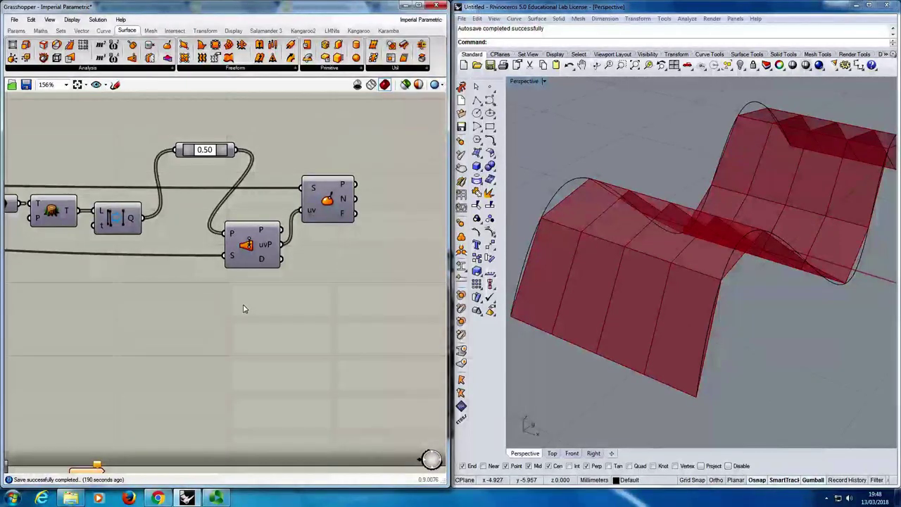
{"action": "right_click_drag", "start_coordinate": [219, 306], "coordinate": [98, 282]}
{"action": "key", "text": "ctrl+s"}
Add a Rectangle component below Evaluate Surface, following the reference definition.
{"action": "scroll", "coordinate": [98, 282], "scroll_direction": "down", "scroll_amount": 6}
{"action": "right_click_drag", "start_coordinate": [177, 377], "coordinate": [183, 330]}
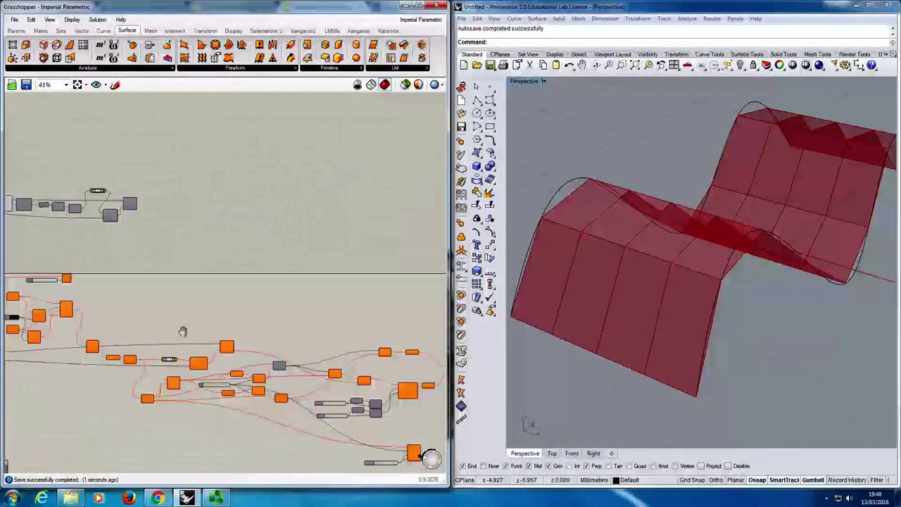
{"action": "scroll", "coordinate": [297, 367], "scroll_direction": "up", "scroll_amount": 3}
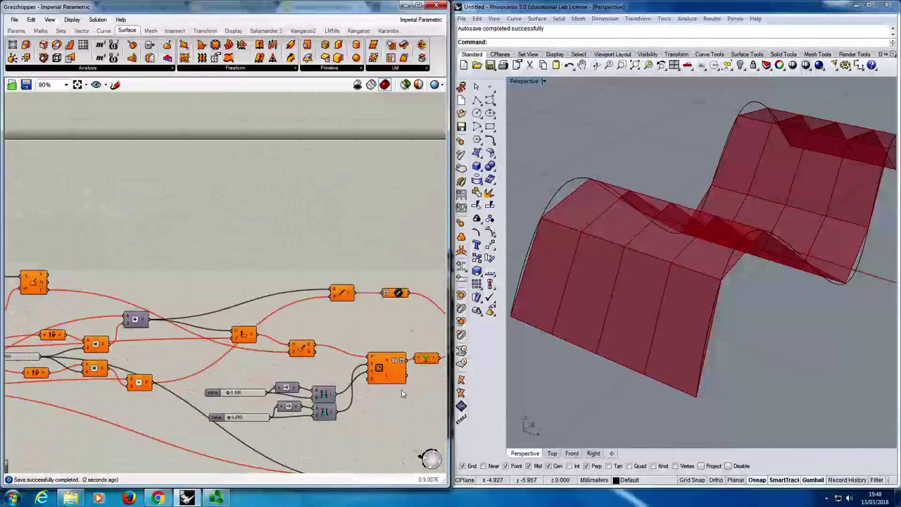
{"action": "scroll", "coordinate": [384, 367], "scroll_direction": "down", "scroll_amount": 3}
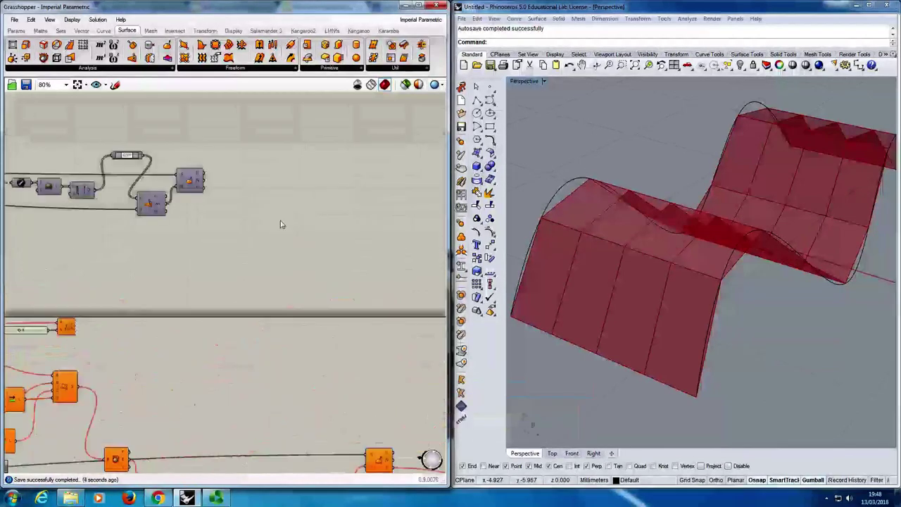
{"action": "scroll", "coordinate": [220, 262], "scroll_direction": "up", "scroll_amount": 4}
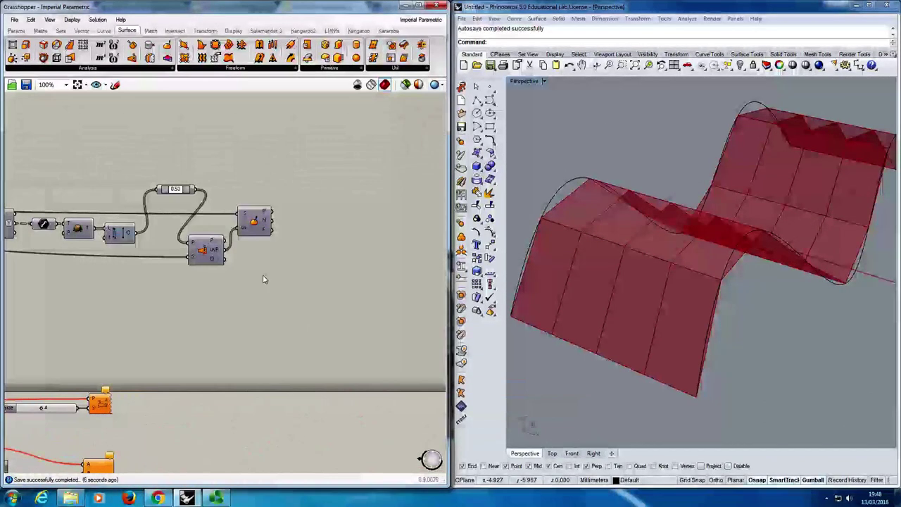
{"action": "double_click", "coordinate": [267, 278]}
{"action": "type", "text": "rectangle"}
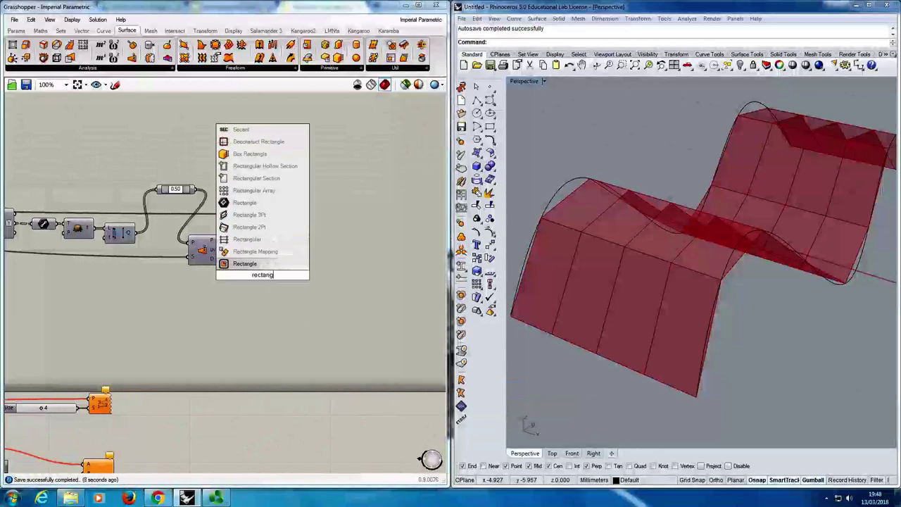
{"action": "key", "text": "Return"}
{"action": "left_click", "coordinate": [262, 277]}
{"action": "scroll", "coordinate": [287, 339], "scroll_direction": "up", "scroll_amount": 3}
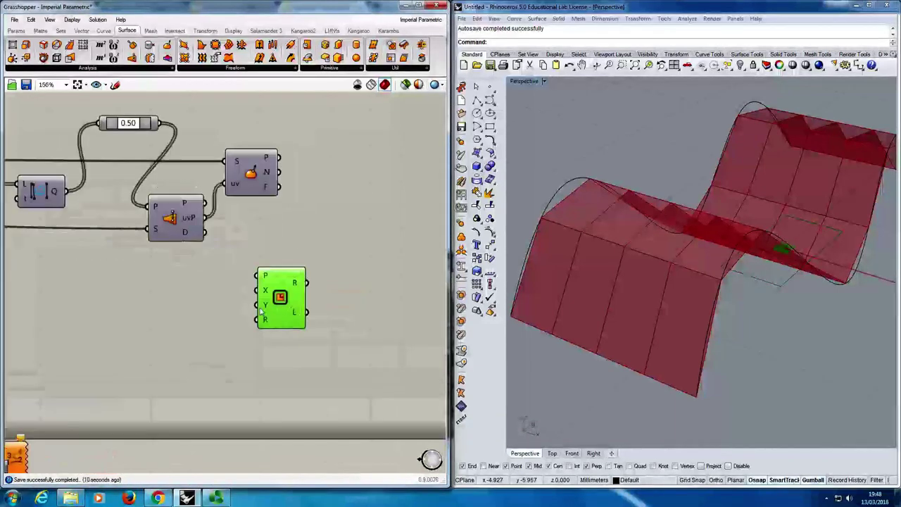
{"action": "right_click_drag", "start_coordinate": [307, 350], "coordinate": [338, 352]}
{"action": "left_click_drag", "start_coordinate": [354, 330], "coordinate": [354, 337]}
{"action": "left_click", "coordinate": [345, 291]}
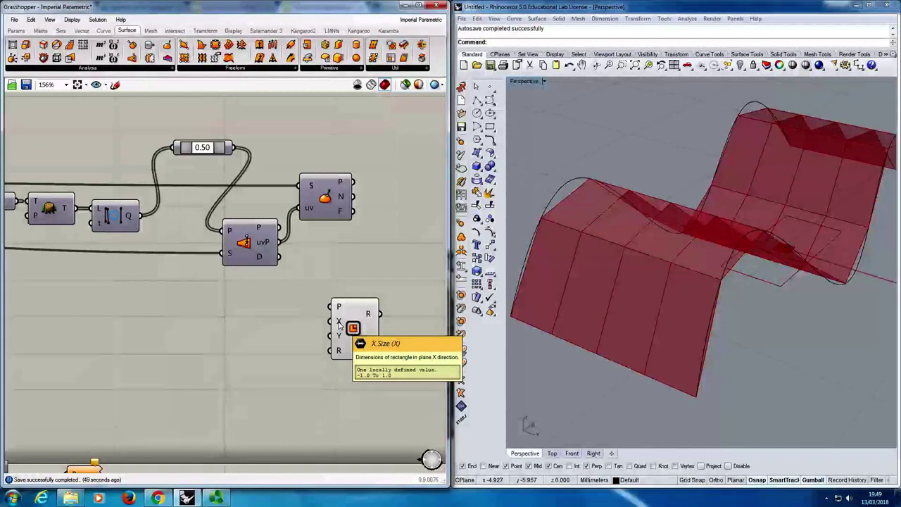
Maximise the Grasshopper window and save the definition.
{"action": "left_click", "coordinate": [418, 5]}
{"action": "right_click_drag", "start_coordinate": [183, 226], "coordinate": [439, 233]}
{"action": "scroll", "coordinate": [404, 280], "scroll_direction": "down", "scroll_amount": 1}
{"action": "right_click_drag", "start_coordinate": [403, 280], "coordinate": [647, 344]}
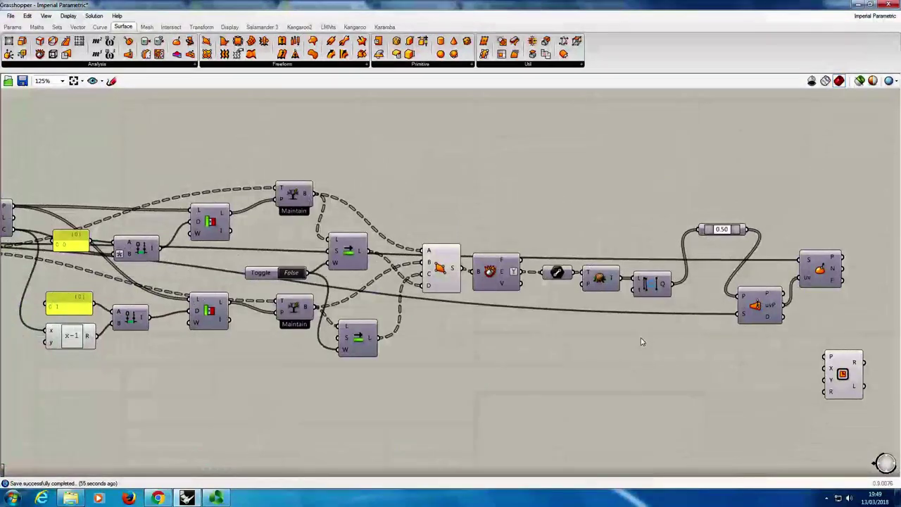
{"action": "right_click_drag", "start_coordinate": [387, 340], "coordinate": [503, 336]}
{"action": "key", "text": "ctrl+s"}
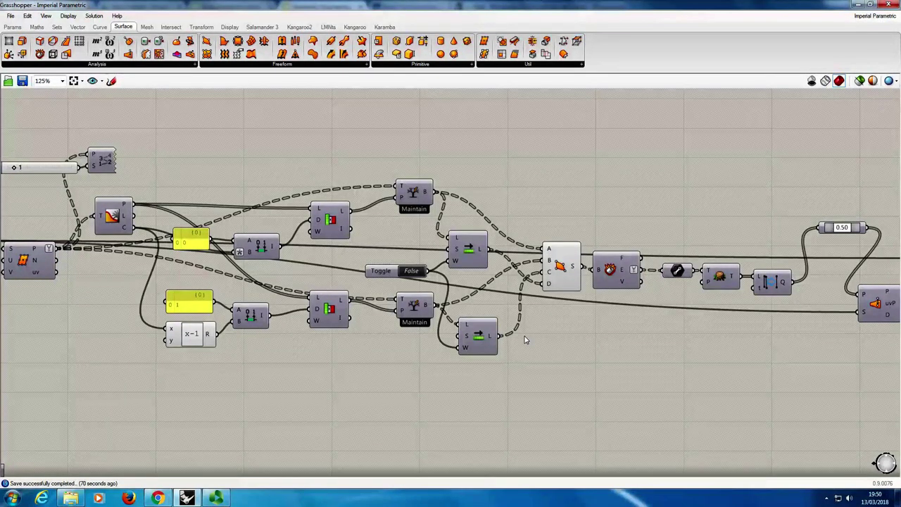
Move Rectangle farther from Surface Closest Point to free space for its input components.
{"action": "right_click_drag", "start_coordinate": [748, 351], "coordinate": [408, 310]}
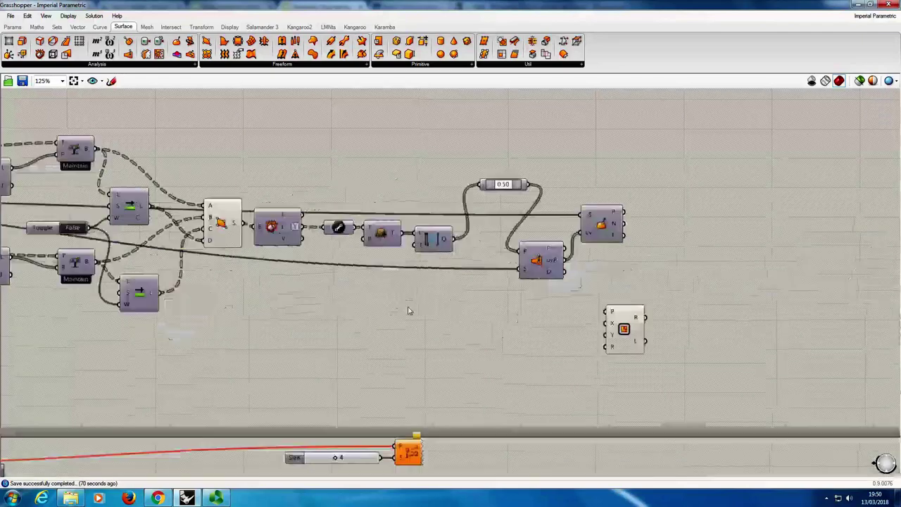
{"action": "scroll", "coordinate": [503, 314], "scroll_direction": "up", "scroll_amount": 2}
{"action": "right_click_drag", "start_coordinate": [539, 356], "coordinate": [370, 341]}
{"action": "left_click_drag", "start_coordinate": [534, 330], "coordinate": [619, 316]}
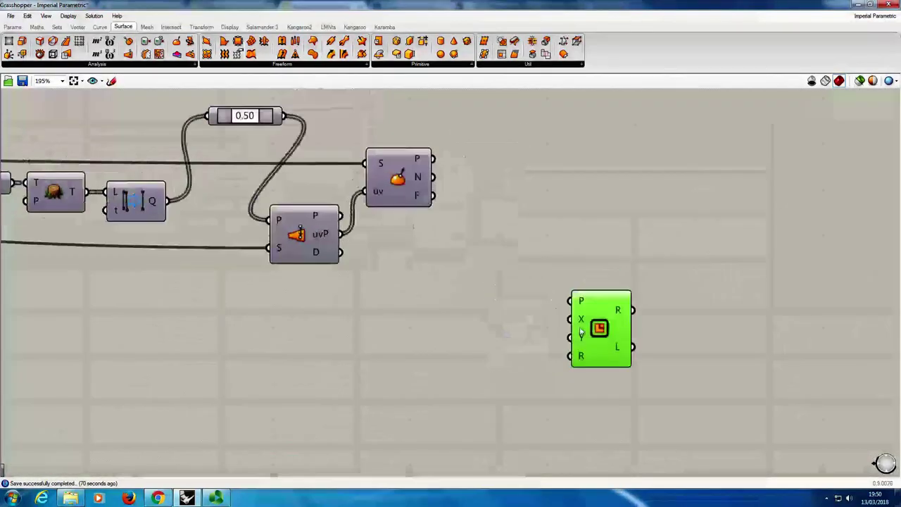
Add a Construct Domain component and wire its output to Rectangle's X size input.
{"action": "double_click", "coordinate": [430, 312]}
{"action": "type", "text": "constrcut domain"}
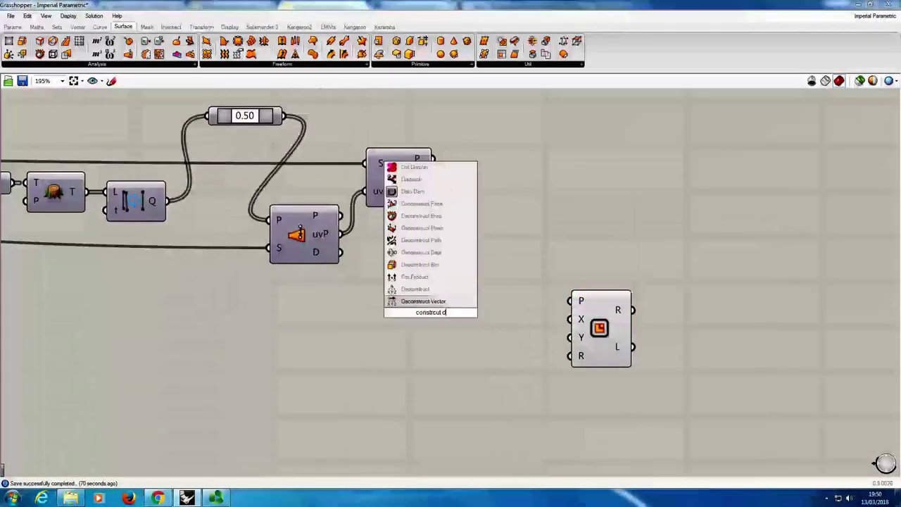
{"action": "key", "text": "Up"}
{"action": "key", "text": "Up"}
{"action": "key", "text": "Return"}
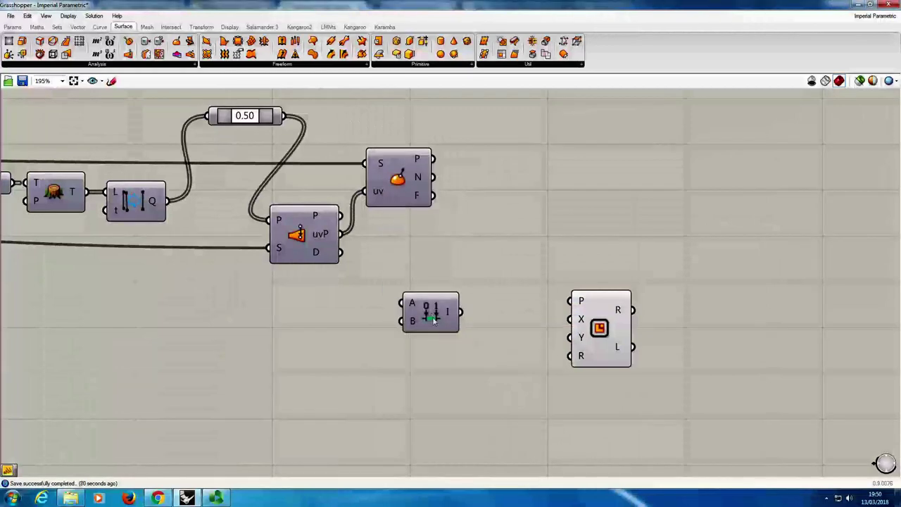
{"action": "left_click_drag", "start_coordinate": [432, 317], "coordinate": [569, 319]}
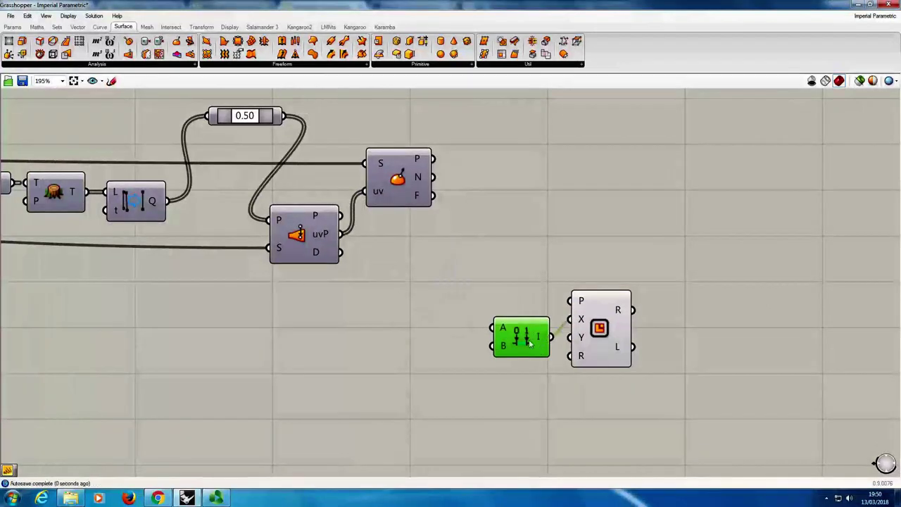
Duplicate Construct Domain, wire the copy to Rectangle's Y size input and tidy the positions of the components.
{"action": "left_click_drag", "start_coordinate": [528, 341], "coordinate": [503, 355]}
{"action": "left_click_drag", "start_coordinate": [526, 323], "coordinate": [569, 338]}
{"action": "left_click_drag", "start_coordinate": [586, 352], "coordinate": [586, 362]}
{"action": "left_click", "coordinate": [546, 397]}
{"action": "right_click_drag", "start_coordinate": [547, 397], "coordinate": [464, 317]}
{"action": "scroll", "coordinate": [514, 391], "scroll_direction": "down", "scroll_amount": 1}
{"action": "left_click_drag", "start_coordinate": [443, 285], "coordinate": [443, 289]}
{"action": "left_click", "coordinate": [430, 251]}
{"action": "scroll", "coordinate": [339, 283], "scroll_direction": "up", "scroll_amount": 2}
Add a number slider of 0.2 ranging up to 5.0, wire it to the X domain's end input and line them up.
{"action": "double_click", "coordinate": [339, 284]}
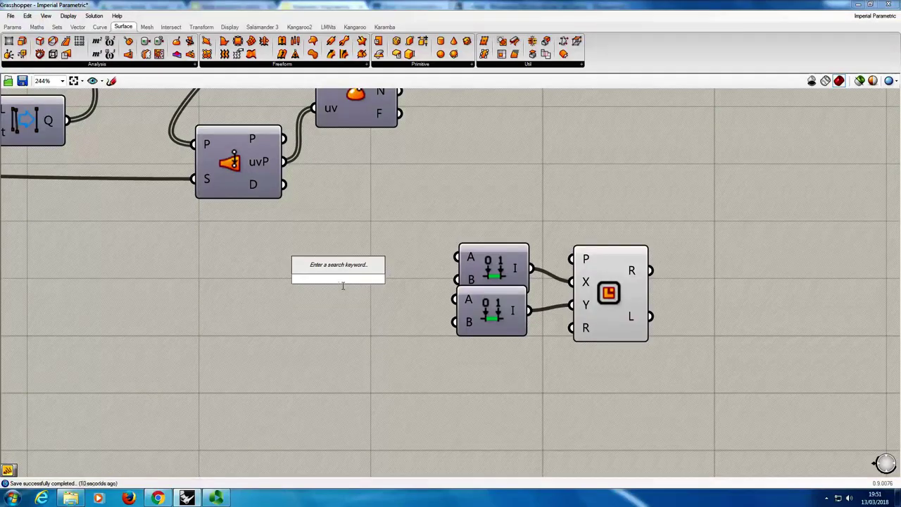
{"action": "type", "text": "0.2."}
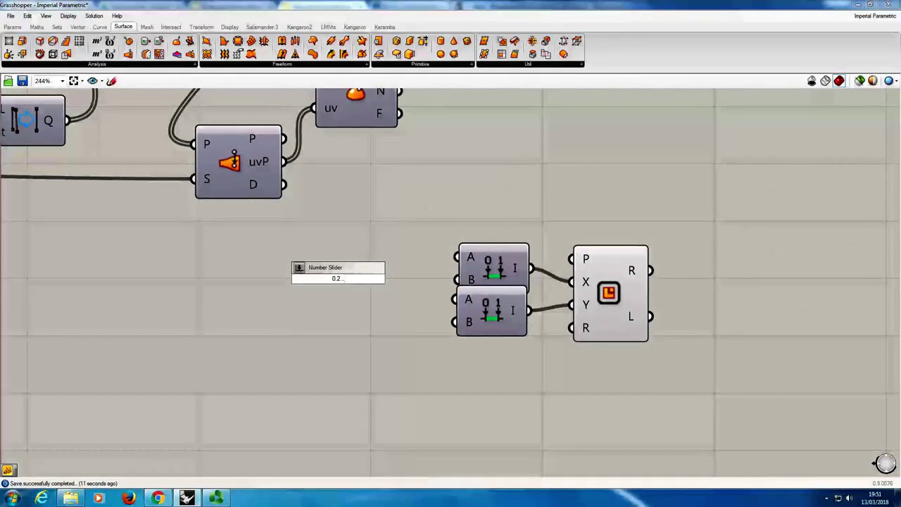
{"action": "type", "text": ".5.0"}
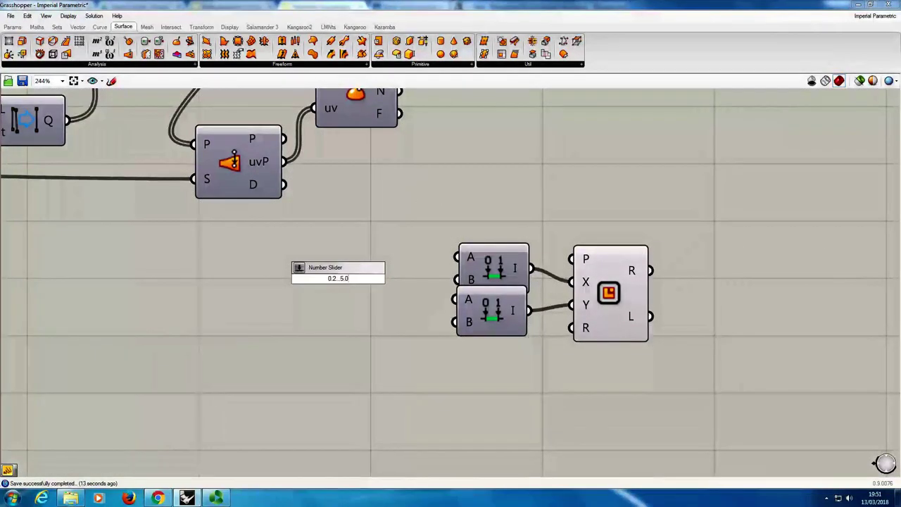
{"action": "key", "text": "Return"}
{"action": "left_click_drag", "start_coordinate": [357, 278], "coordinate": [453, 276]}
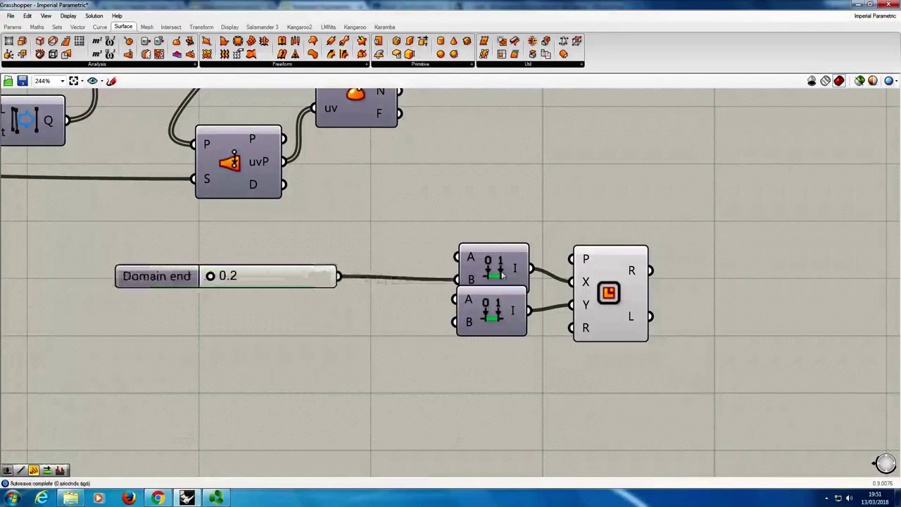
{"action": "left_click", "coordinate": [317, 273]}
{"action": "left_click", "coordinate": [365, 257]}
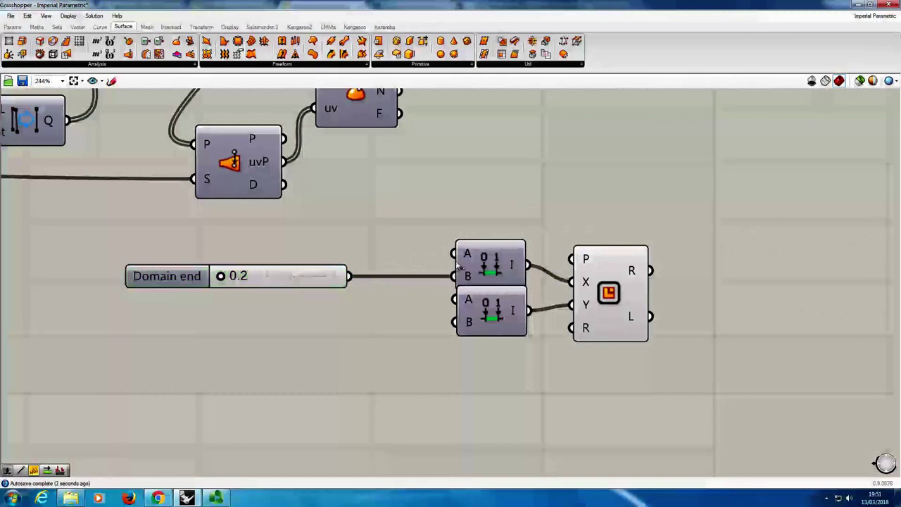
Move the slider farther from the X Construct Domain and add a Negative component between them.
{"action": "left_click_drag", "start_coordinate": [326, 277], "coordinate": [260, 281]}
{"action": "left_click", "coordinate": [326, 255]}
{"action": "double_click", "coordinate": [326, 255]}
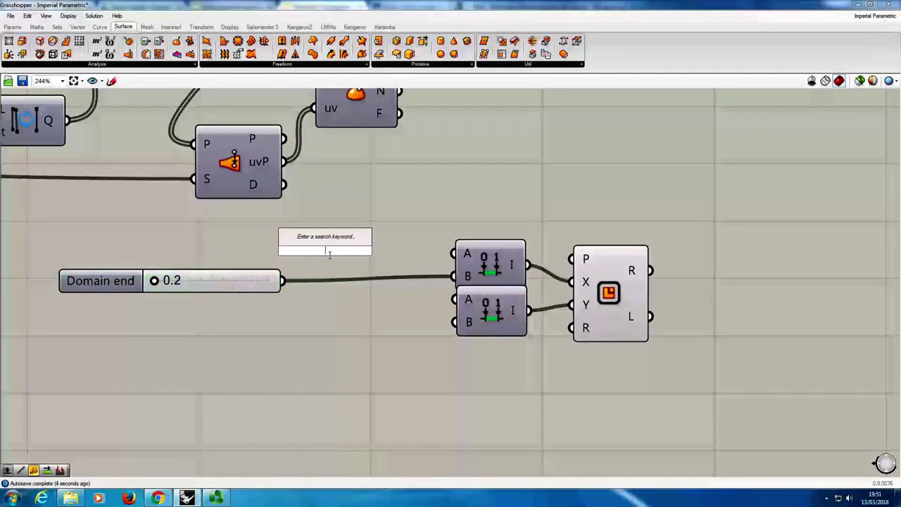
{"action": "type", "text": "negative"}
{"action": "key", "text": "Return"}
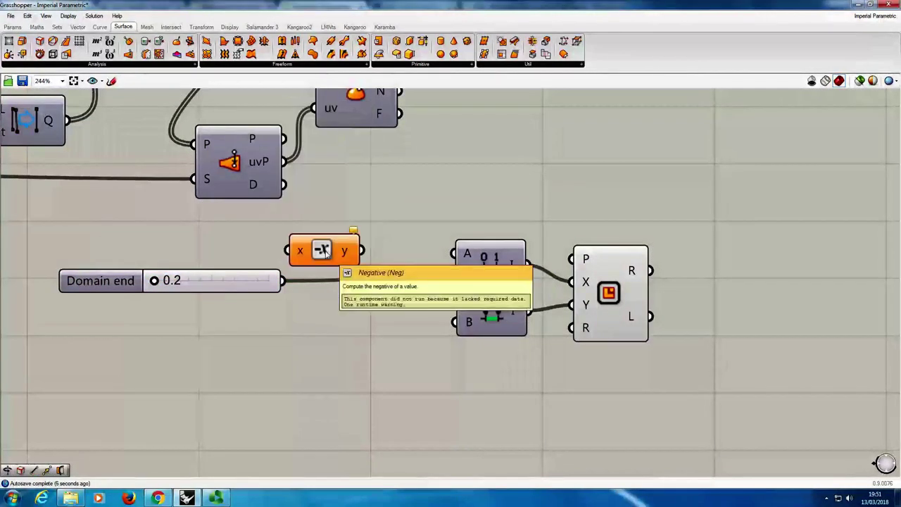
Wire the slider into the Negative component and the negative value into the start input of the X Construct Domain.
{"action": "left_click_drag", "start_coordinate": [323, 251], "coordinate": [339, 249]}
{"action": "left_click", "coordinate": [338, 247], "text": "ctrl+alt"}
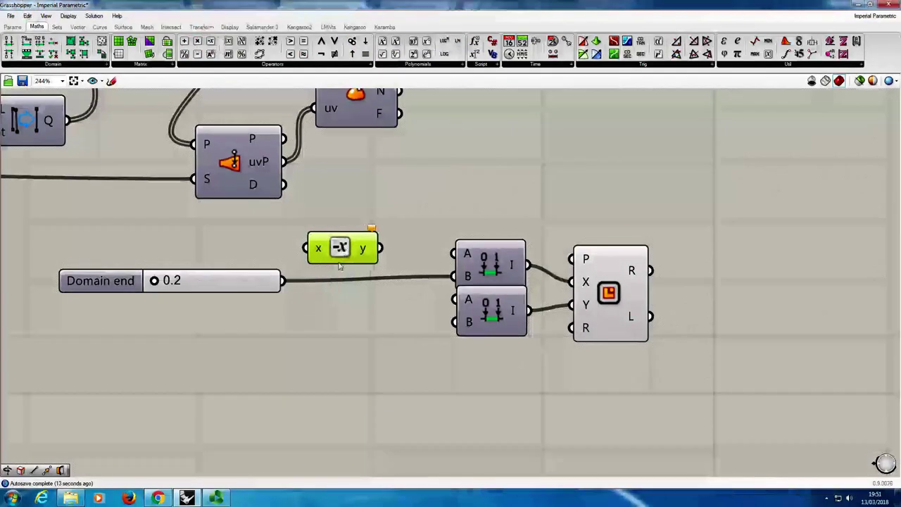
{"action": "left_click_drag", "start_coordinate": [283, 282], "coordinate": [452, 254]}
{"action": "left_click", "coordinate": [405, 231]}
{"action": "right_click", "coordinate": [352, 258]}
{"action": "left_click", "coordinate": [426, 226]}
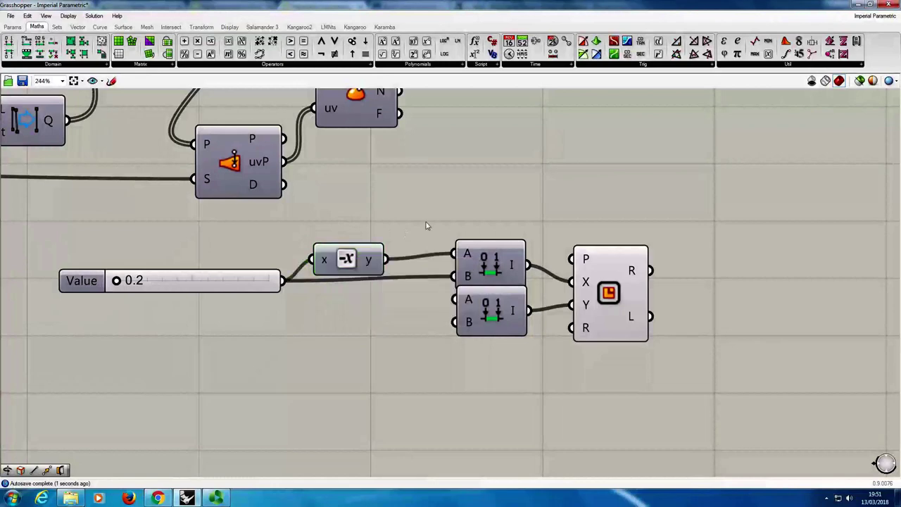
Set the X slider to 1.1 and check the range output by the X Construct Domain.
{"action": "mouse_move", "coordinate": [513, 267]}
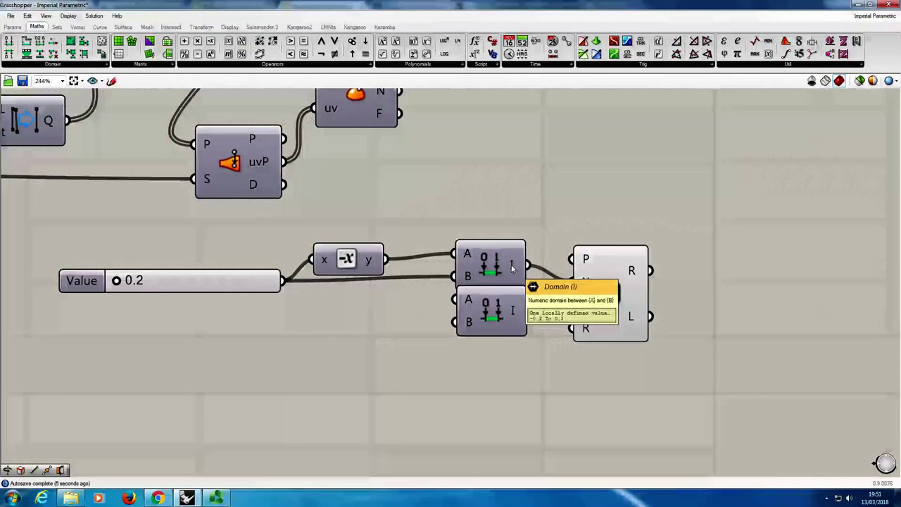
{"action": "left_click_drag", "start_coordinate": [119, 283], "coordinate": [149, 284]}
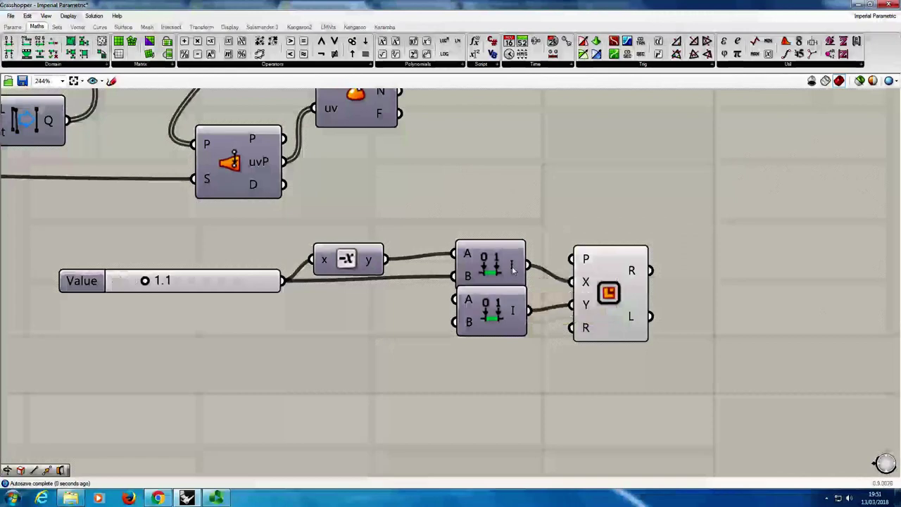
{"action": "mouse_move", "coordinate": [512, 266]}
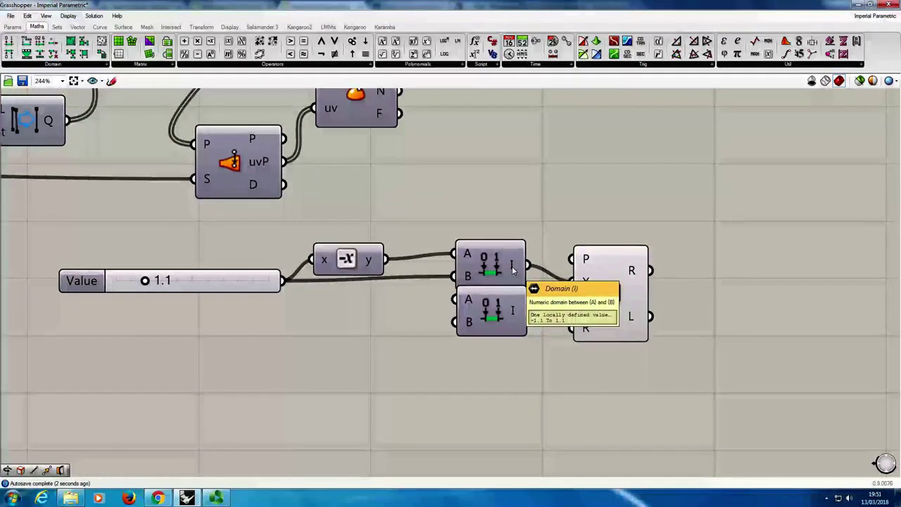
Tidy the X domain, Negative and slider positions close to the Rectangle component and save the definition.
{"action": "left_click_drag", "start_coordinate": [505, 269], "coordinate": [505, 263]}
{"action": "right_click_drag", "start_coordinate": [345, 259], "coordinate": [313, 230]}
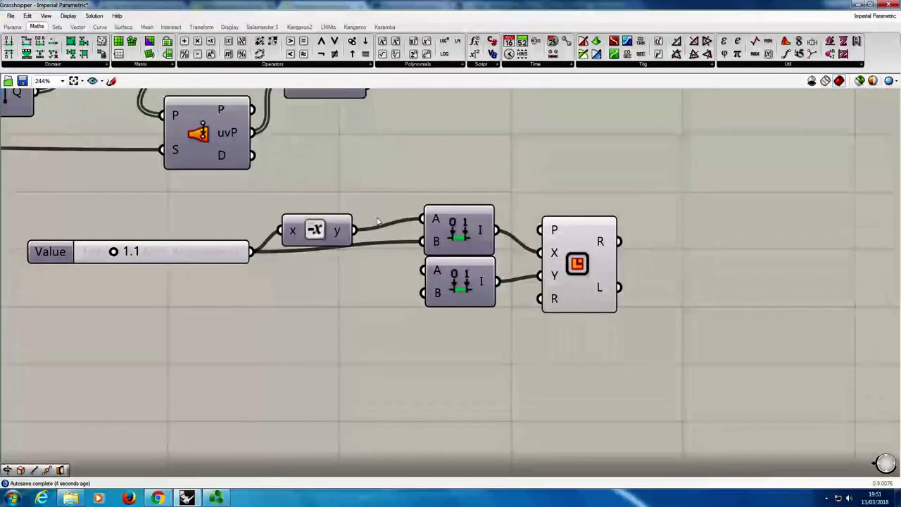
{"action": "key", "text": "ctrl+s"}
{"action": "left_click_drag", "start_coordinate": [313, 230], "coordinate": [371, 218]}
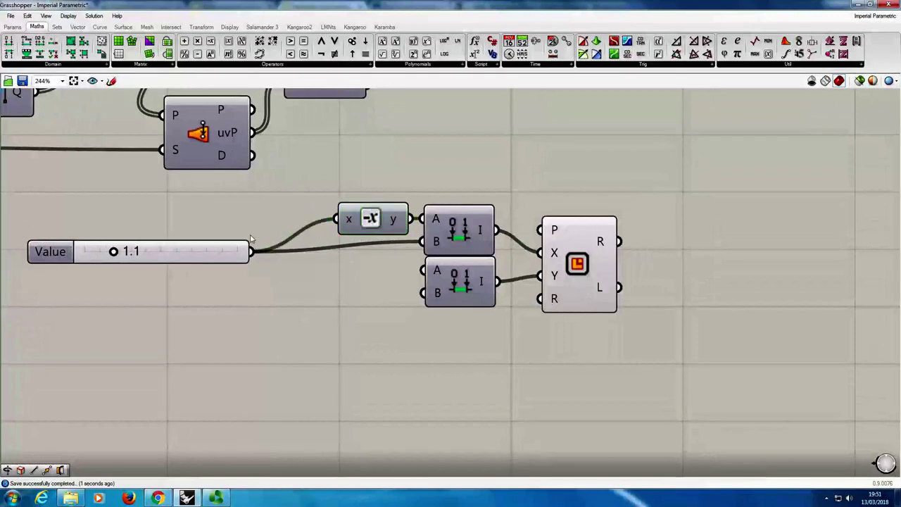
{"action": "left_click_drag", "start_coordinate": [229, 258], "coordinate": [304, 256]}
{"action": "right_click_drag", "start_coordinate": [330, 316], "coordinate": [328, 382]}
{"action": "right_click_drag", "start_coordinate": [416, 398], "coordinate": [370, 388]}
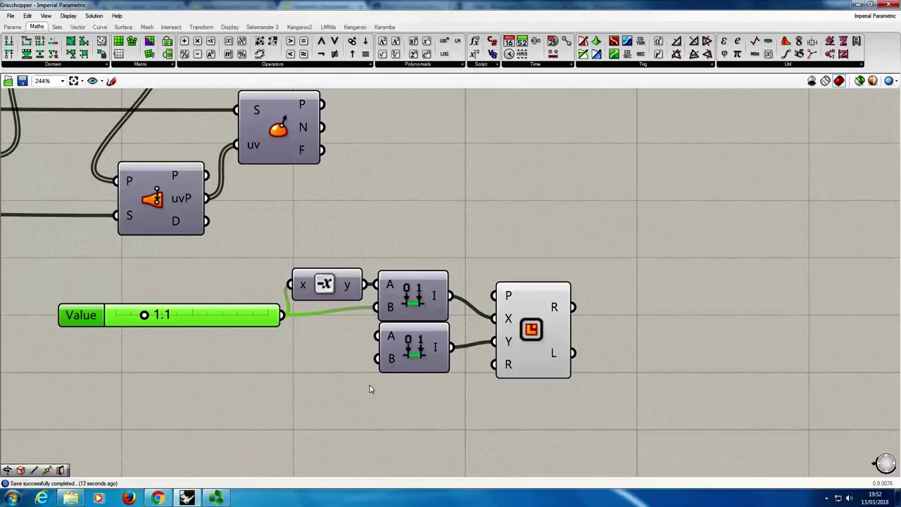
Place Grasshopper side by side with Rhino and select the Rectangle component to highlight its preview in the model.
{"action": "key", "text": "super+Left"}
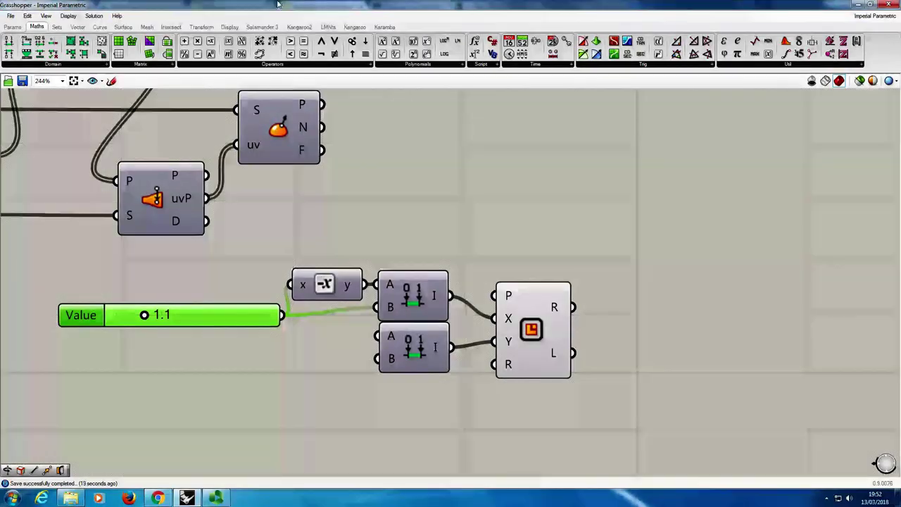
{"action": "right_click_drag", "start_coordinate": [278, 295], "coordinate": [186, 285]}
{"action": "scroll", "coordinate": [331, 313], "scroll_direction": "down", "scroll_amount": 1}
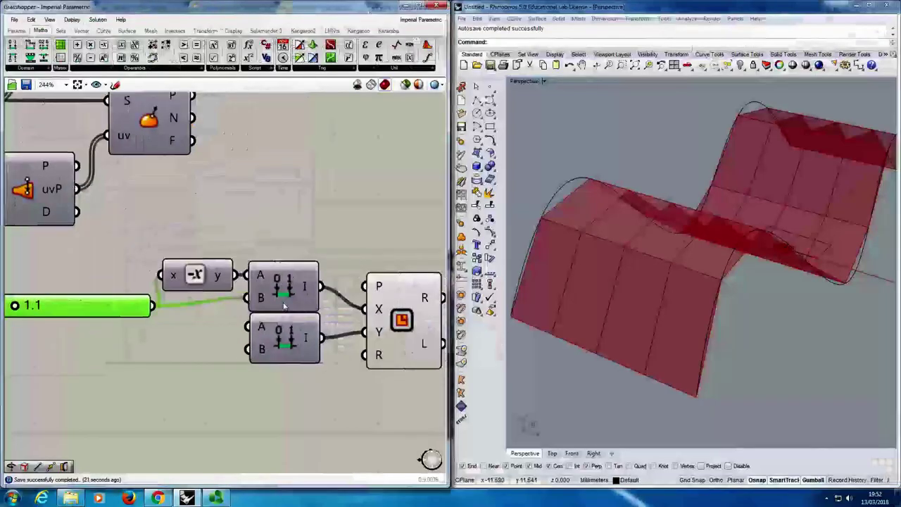
{"action": "left_click", "coordinate": [370, 305]}
{"action": "right_click_drag", "start_coordinate": [801, 299], "coordinate": [778, 305]}
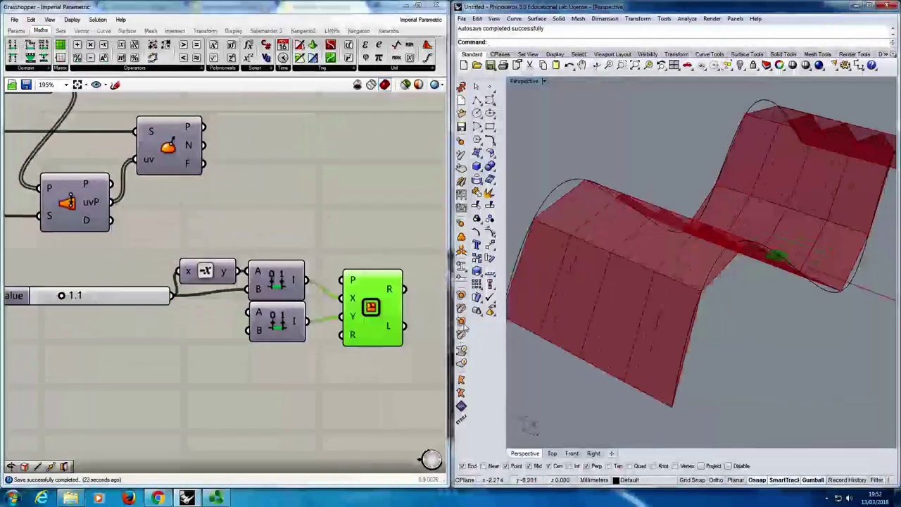
{"action": "right_click_drag", "start_coordinate": [250, 330], "coordinate": [271, 313]}
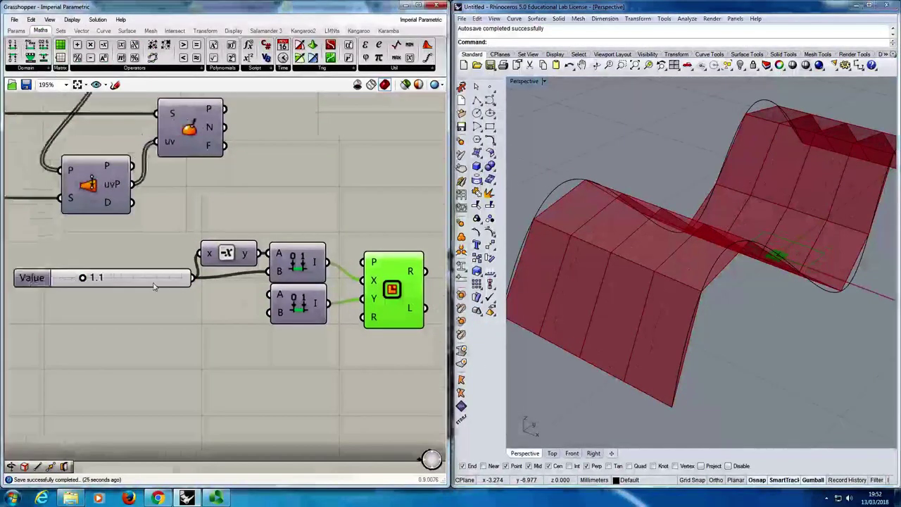
Duplicate the slider and Negative component, wire the copies to the Y Construct Domain's start and end inputs, and save.
{"action": "left_click", "coordinate": [156, 284]}
{"action": "left_click", "coordinate": [221, 260], "text": "shift"}
{"action": "left_click_drag", "start_coordinate": [235, 257], "coordinate": [230, 306], "text": "alt"}
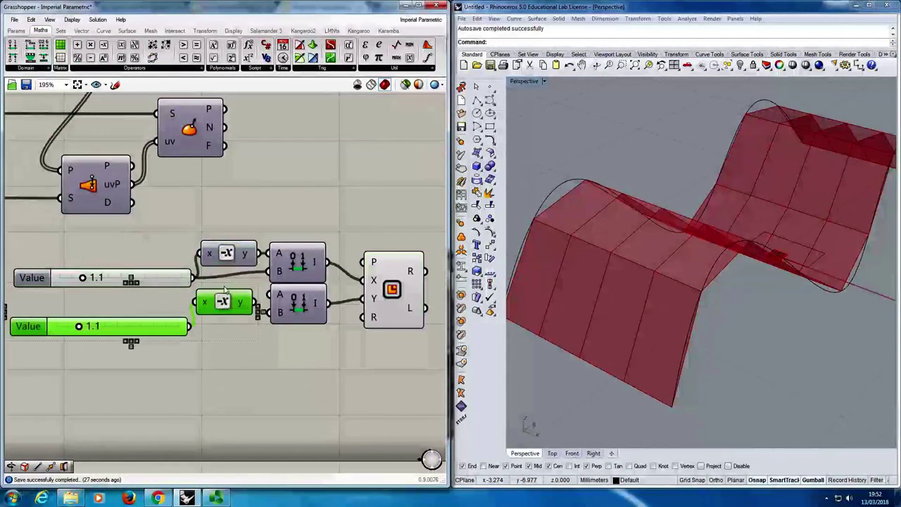
{"action": "left_click", "coordinate": [224, 282]}
{"action": "left_click_drag", "start_coordinate": [186, 327], "coordinate": [161, 317]}
{"action": "mouse_move", "coordinate": [244, 348]}
{"action": "right_mouse_down"}
{"action": "mouse_move", "coordinate": [244, 367]}
{"action": "mouse_move", "coordinate": [238, 337]}
{"action": "right_mouse_up"}
{"action": "key", "text": "ctrl+s"}
Set the X size slider to 0.6 and the Y size slider to 1.5, and save the definition.
{"action": "right_click_drag", "start_coordinate": [112, 323], "coordinate": [127, 314]}
{"action": "left_click_drag", "start_coordinate": [94, 310], "coordinate": [119, 310]}
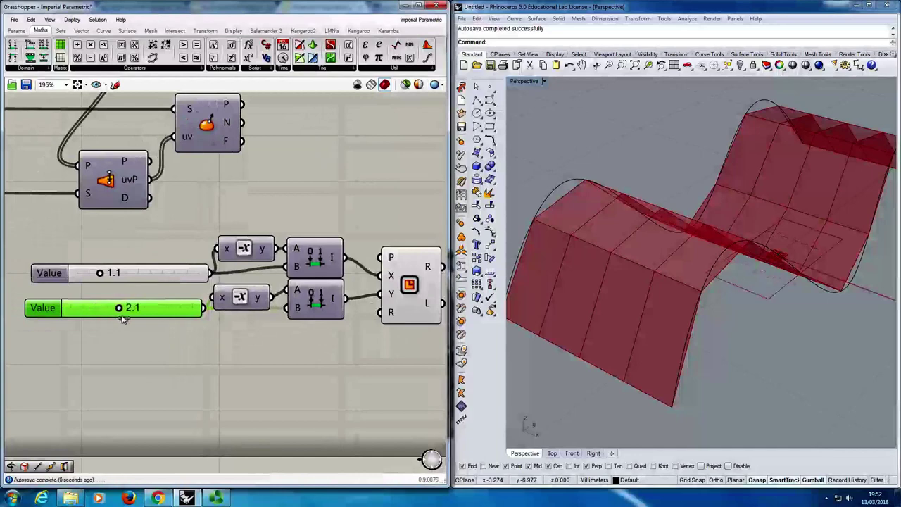
{"action": "left_click_drag", "start_coordinate": [104, 277], "coordinate": [91, 278]}
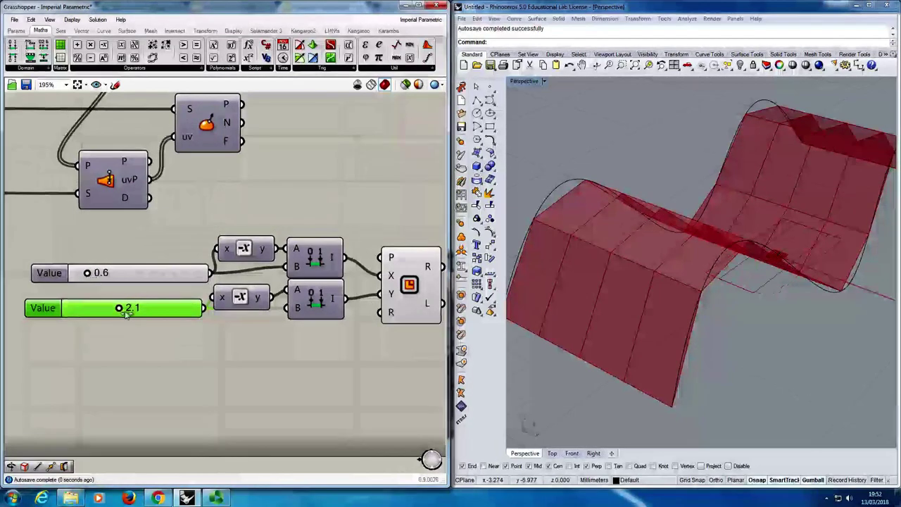
{"action": "left_click_drag", "start_coordinate": [119, 309], "coordinate": [105, 309]}
{"action": "right_click_drag", "start_coordinate": [271, 370], "coordinate": [245, 373]}
{"action": "right_click_drag", "start_coordinate": [846, 313], "coordinate": [749, 310]}
{"action": "key", "text": "ctrl+s"}
{"action": "left_click", "coordinate": [868, 379]}
{"action": "mouse_move", "coordinate": [283, 232]}
{"action": "right_mouse_down"}
{"action": "mouse_move", "coordinate": [307, 224]}
{"action": "mouse_move", "coordinate": [286, 234]}
{"action": "right_mouse_up"}
{"action": "key", "text": "ctrl+s"}
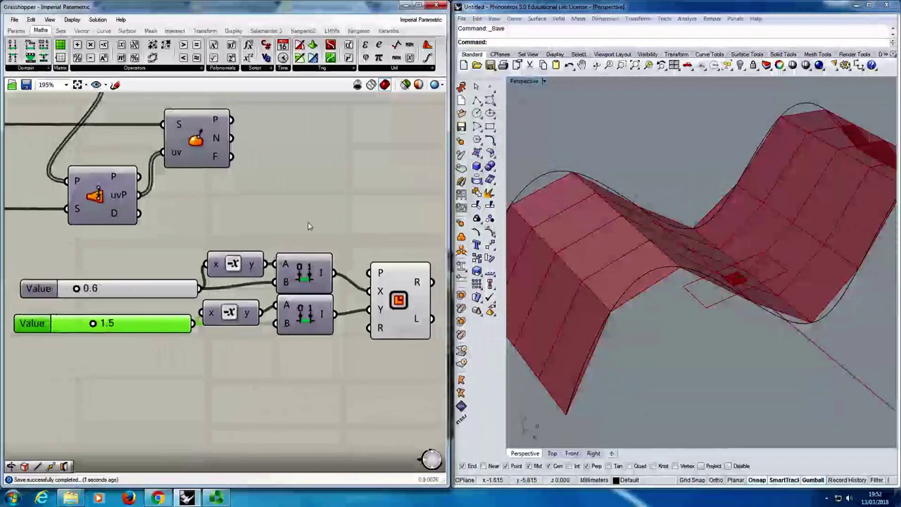
{"action": "left_click", "coordinate": [310, 220]}
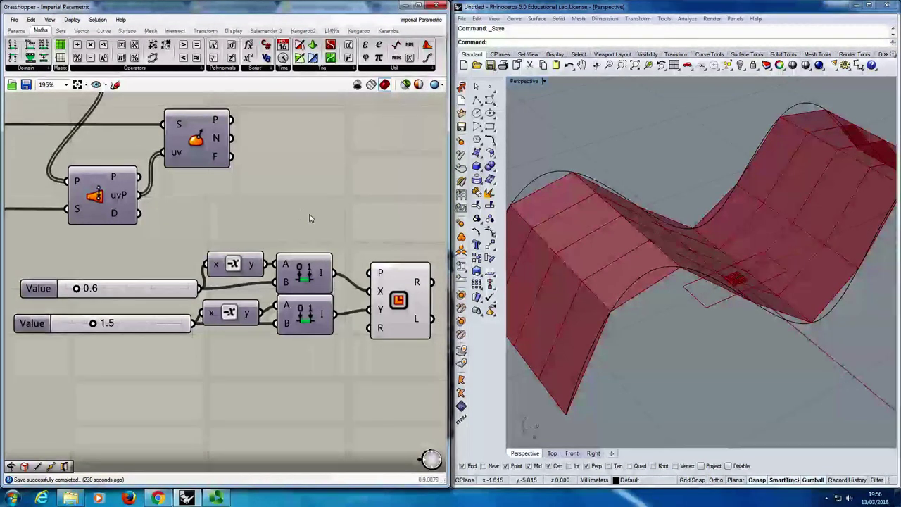
Set the X size slider to 0.4 and the Y size slider to 0.8.
{"action": "right_click_drag", "start_coordinate": [181, 265], "coordinate": [190, 269]}
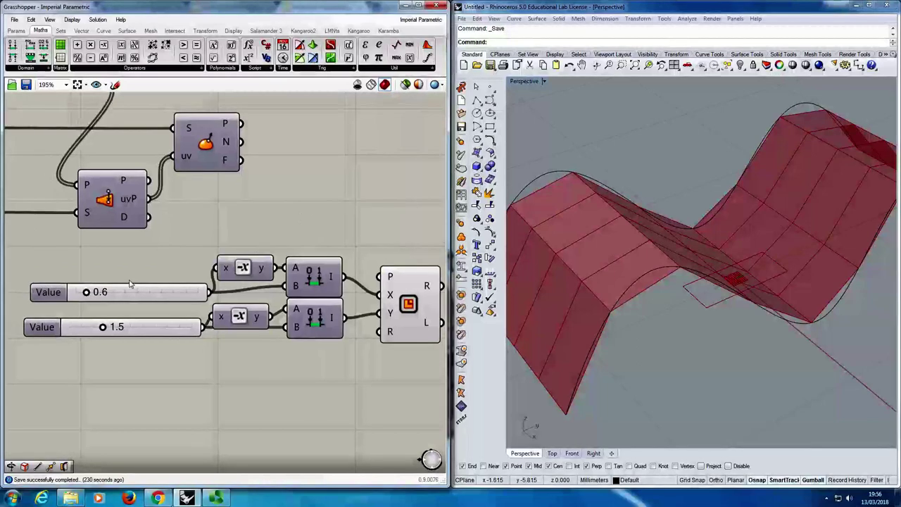
{"action": "left_click_drag", "start_coordinate": [91, 298], "coordinate": [85, 330]}
{"action": "right_click_drag", "start_coordinate": [738, 357], "coordinate": [711, 325]}
Examine how the reference definition below wires its end points, vectors and surface normals towards the profiles, and save the file.
{"action": "scroll", "coordinate": [277, 314], "scroll_direction": "down", "scroll_amount": 6}
{"action": "right_click_drag", "start_coordinate": [313, 387], "coordinate": [218, 295]}
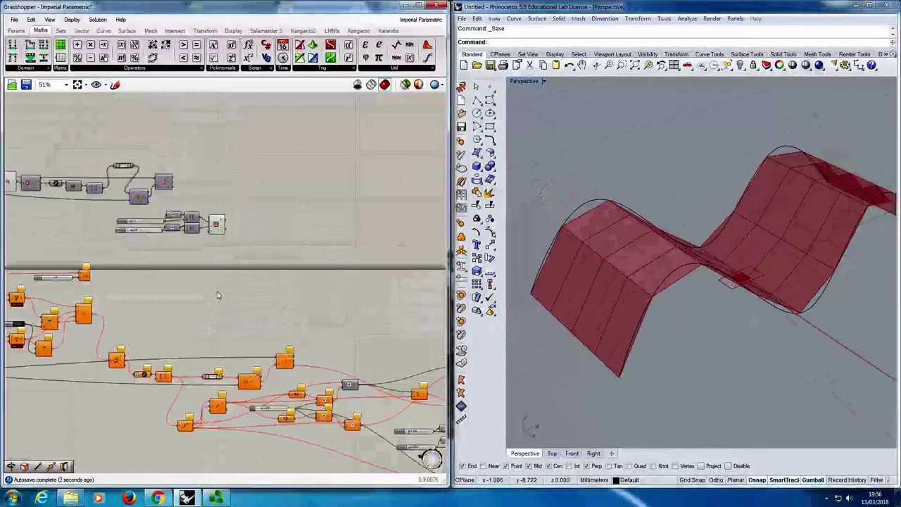
{"action": "scroll", "coordinate": [338, 348], "scroll_direction": "up", "scroll_amount": 3}
{"action": "right_click_drag", "start_coordinate": [358, 394], "coordinate": [300, 352]}
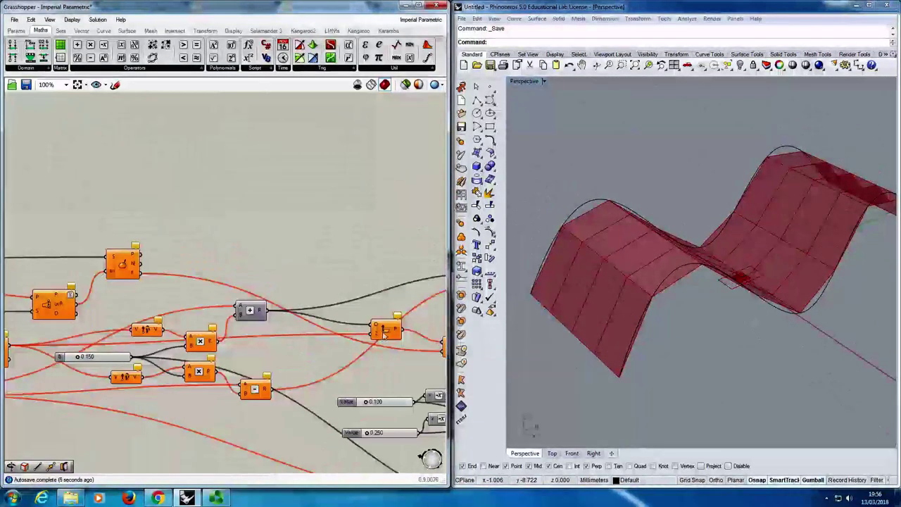
{"action": "scroll", "coordinate": [383, 337], "scroll_direction": "down", "scroll_amount": 2}
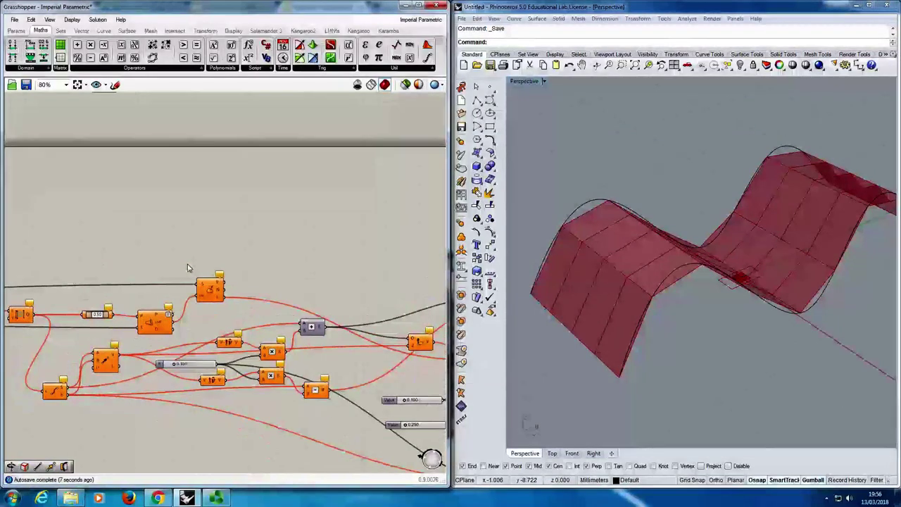
{"action": "right_click_drag", "start_coordinate": [167, 175], "coordinate": [342, 422]}
{"action": "scroll", "coordinate": [331, 352], "scroll_direction": "up", "scroll_amount": 2}
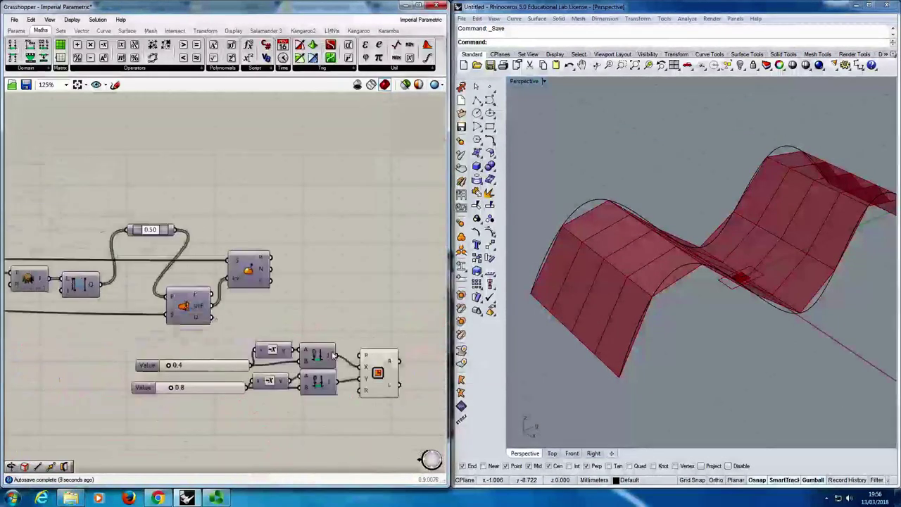
{"action": "right_click_drag", "start_coordinate": [328, 334], "coordinate": [280, 312]}
{"action": "key", "text": "ctrl+s"}
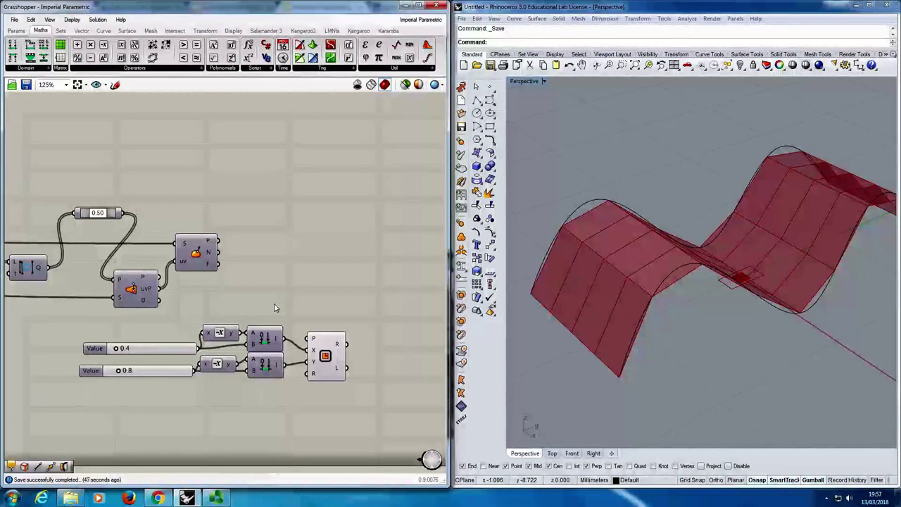
Add an End Points component below the Q output that feeds Point on Curve and wire Q into its curve input.
{"action": "right_click_drag", "start_coordinate": [19, 274], "coordinate": [104, 251]}
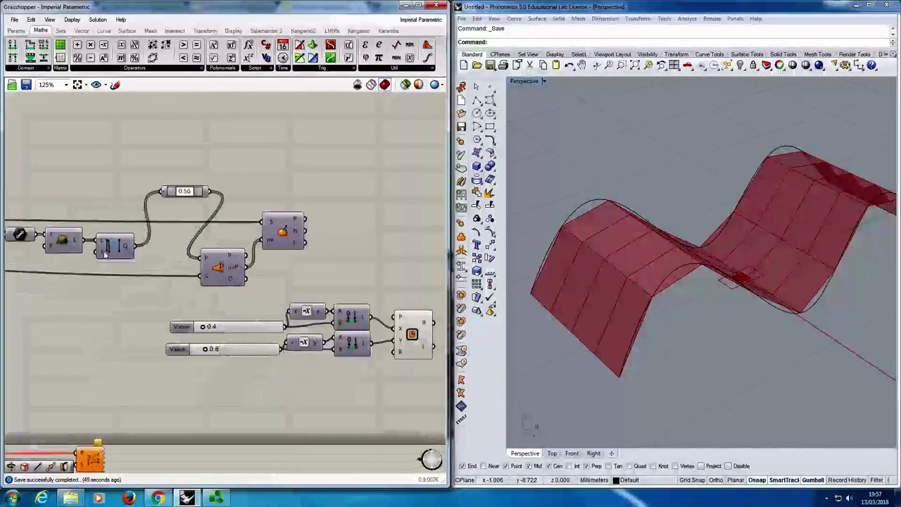
{"action": "left_click_drag", "start_coordinate": [105, 253], "coordinate": [108, 285]}
{"action": "right_click_drag", "start_coordinate": [128, 300], "coordinate": [132, 284]}
{"action": "left_click_drag", "start_coordinate": [119, 270], "coordinate": [113, 249]}
{"action": "left_click", "coordinate": [147, 286]}
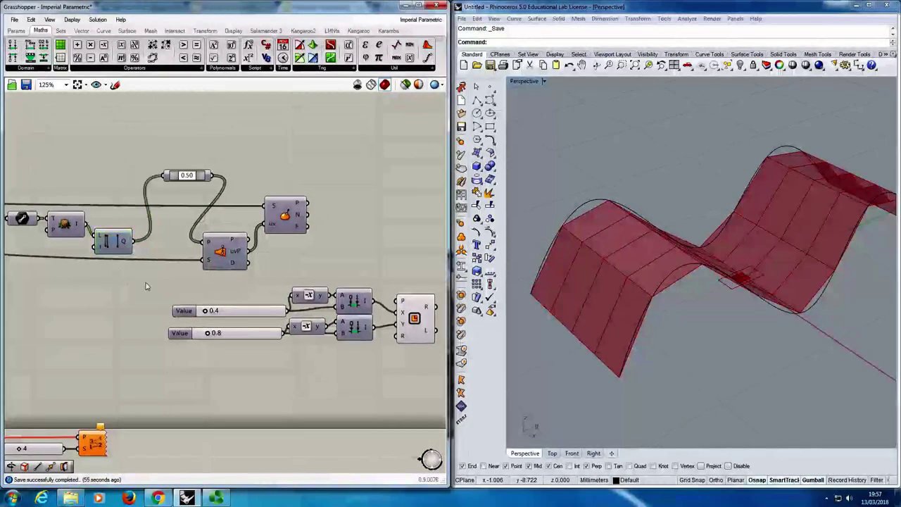
{"action": "double_click", "coordinate": [146, 286]}
{"action": "type", "text": "bend"}
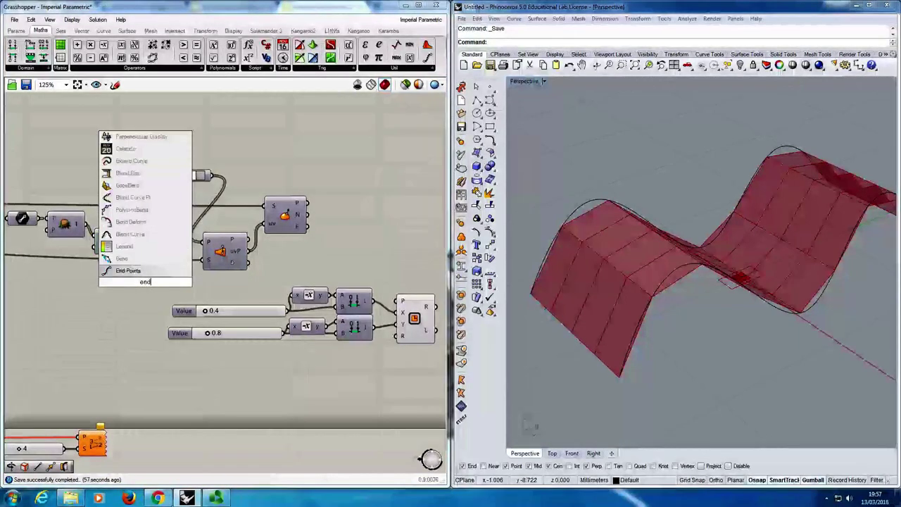
{"action": "key", "text": "Return"}
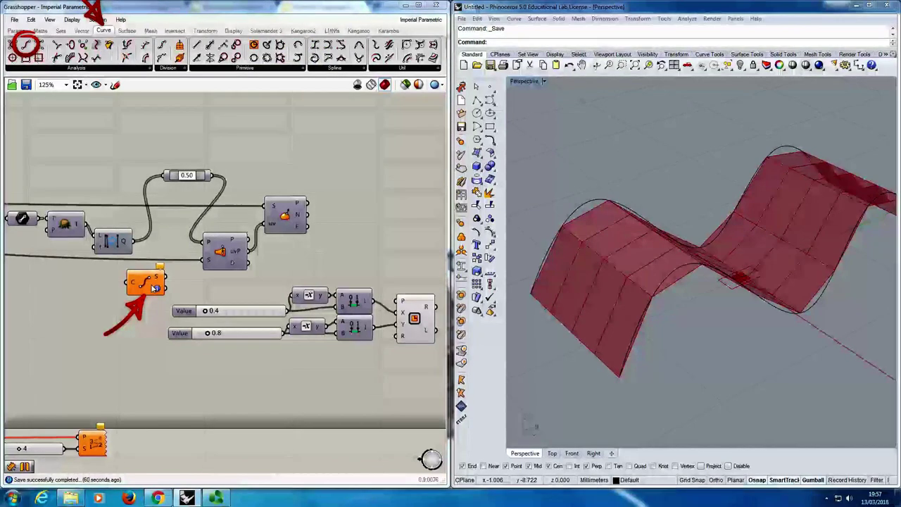
{"action": "mouse_move", "coordinate": [134, 241]}
{"action": "left_mouse_down"}
{"action": "mouse_move", "coordinate": [131, 284]}
{"action": "mouse_move", "coordinate": [145, 285]}
{"action": "left_mouse_up"}
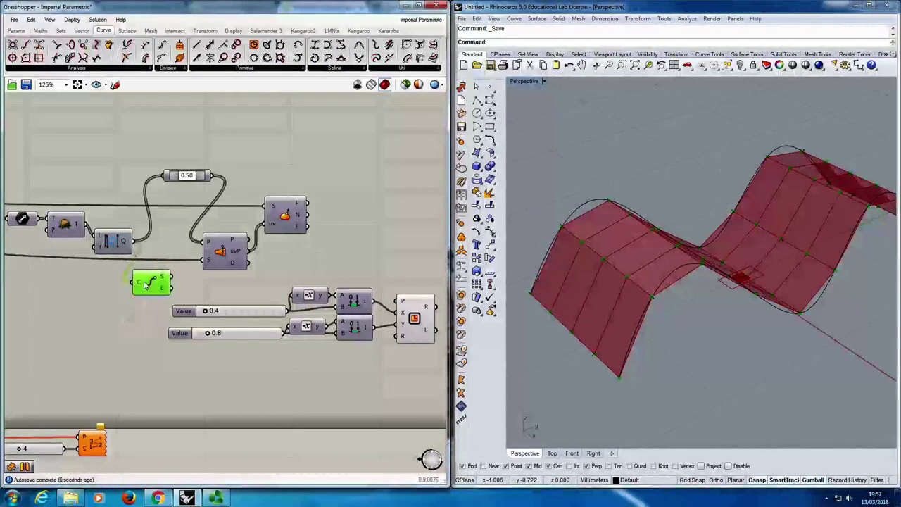
{"action": "right_click", "coordinate": [146, 282]}
{"action": "left_click", "coordinate": [153, 283]}
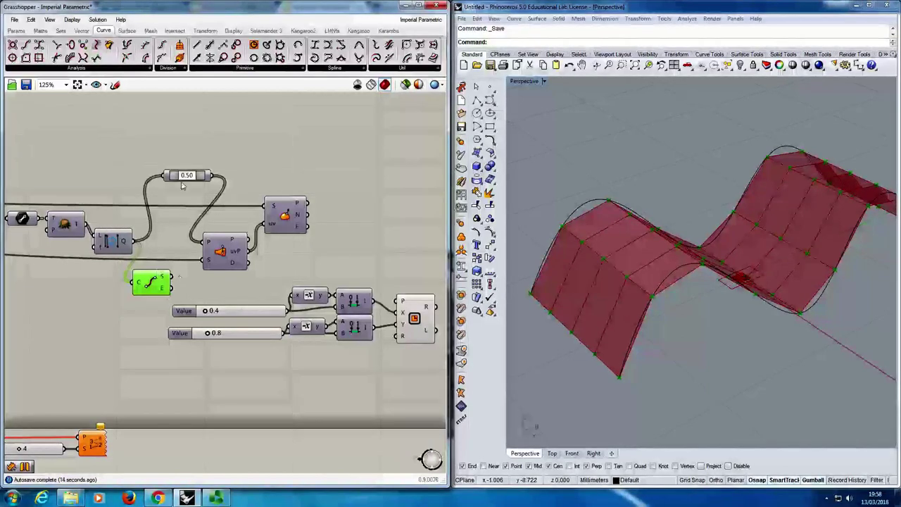
Rearrange Point on Curve, Surface Closest Point and Evaluate Surface into a compact row above the edge lines and save.
{"action": "left_click_drag", "start_coordinate": [173, 181], "coordinate": [163, 189]}
{"action": "left_click_drag", "start_coordinate": [219, 251], "coordinate": [224, 218]}
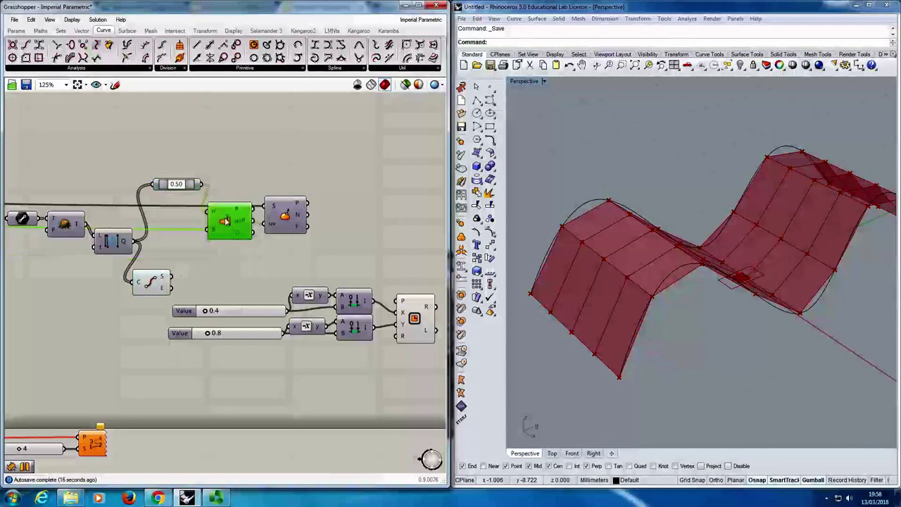
{"action": "left_click_drag", "start_coordinate": [283, 216], "coordinate": [292, 190]}
{"action": "left_click_drag", "start_coordinate": [232, 215], "coordinate": [240, 194]}
{"action": "left_click", "coordinate": [247, 262]}
{"action": "right_click_drag", "start_coordinate": [238, 255], "coordinate": [236, 246]}
{"action": "key", "text": "ctrl+s"}
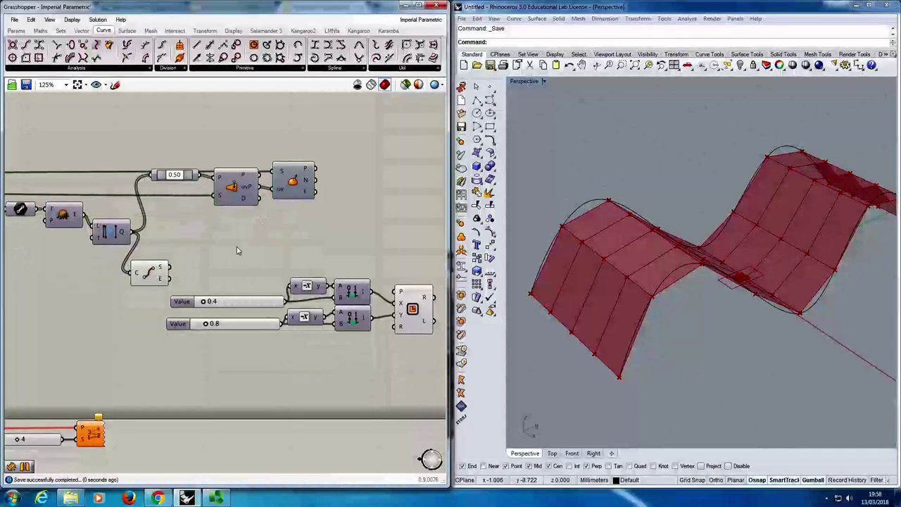
Move End Points closer in line with the Q output and nudge the Rectangle component beside its domains.
{"action": "left_click_drag", "start_coordinate": [167, 263], "coordinate": [193, 243]}
{"action": "left_click", "coordinate": [279, 241]}
{"action": "right_click_drag", "start_coordinate": [280, 241], "coordinate": [248, 245]}
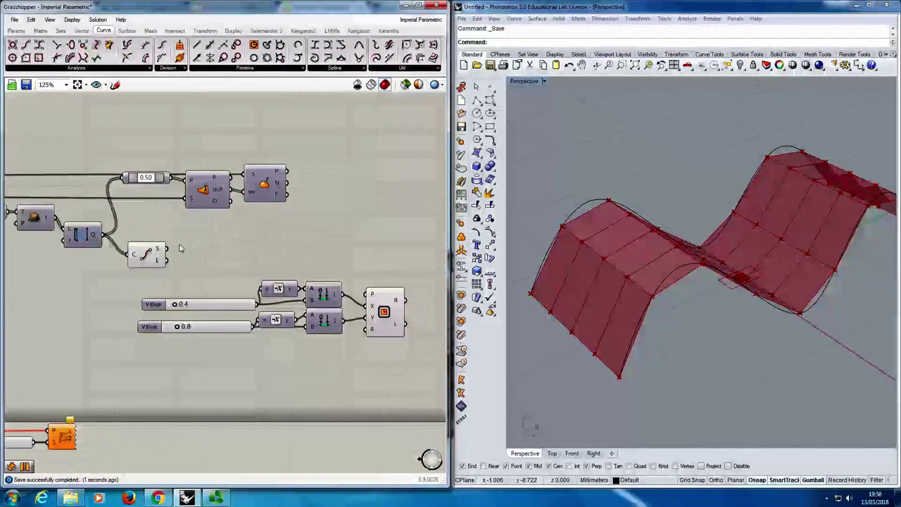
{"action": "right_click_drag", "start_coordinate": [314, 301], "coordinate": [283, 302]}
{"action": "left_click_drag", "start_coordinate": [345, 313], "coordinate": [349, 314]}
{"action": "left_click", "coordinate": [228, 271]}
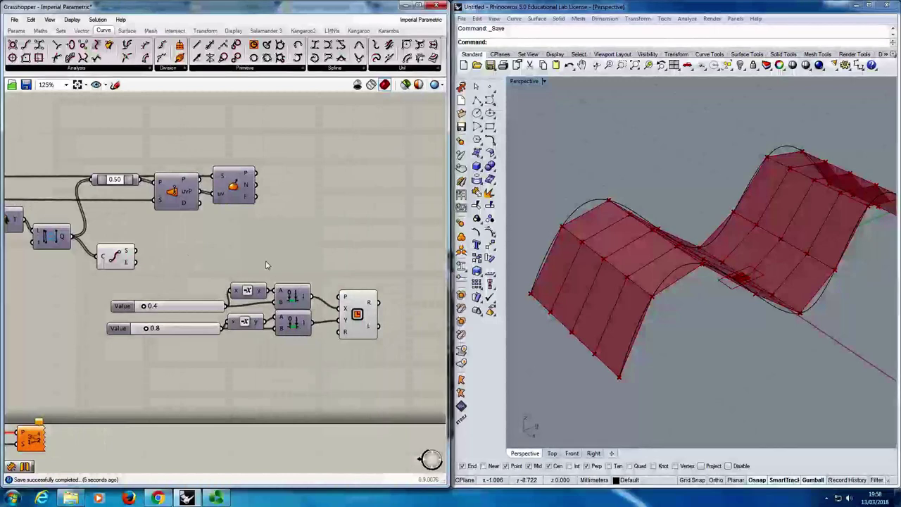
Add a Vector 2Pt component beside End Points.
{"action": "double_click", "coordinate": [183, 250]}
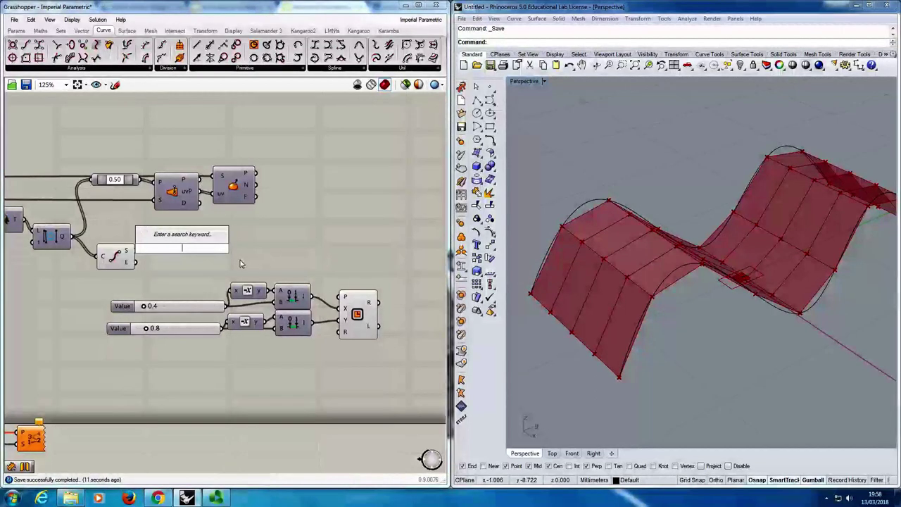
{"action": "type", "text": "construct"}
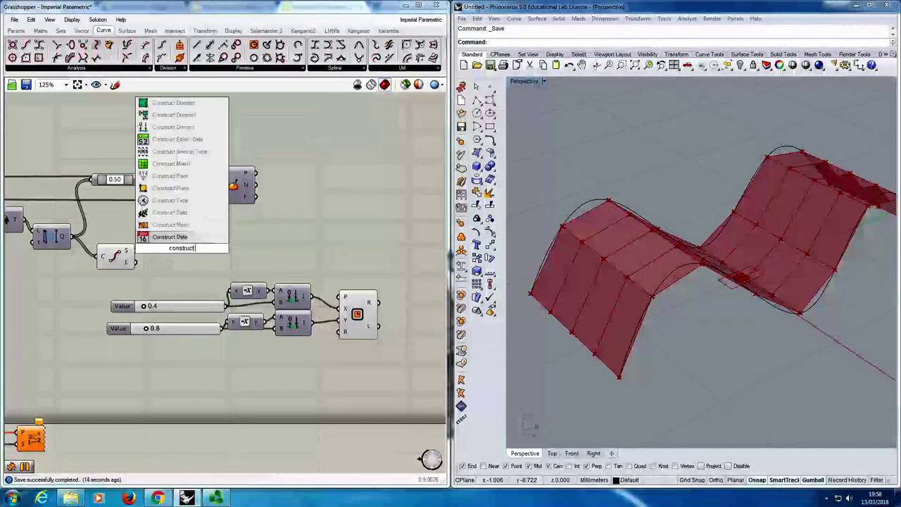
{"action": "type", "text": ".vector"}
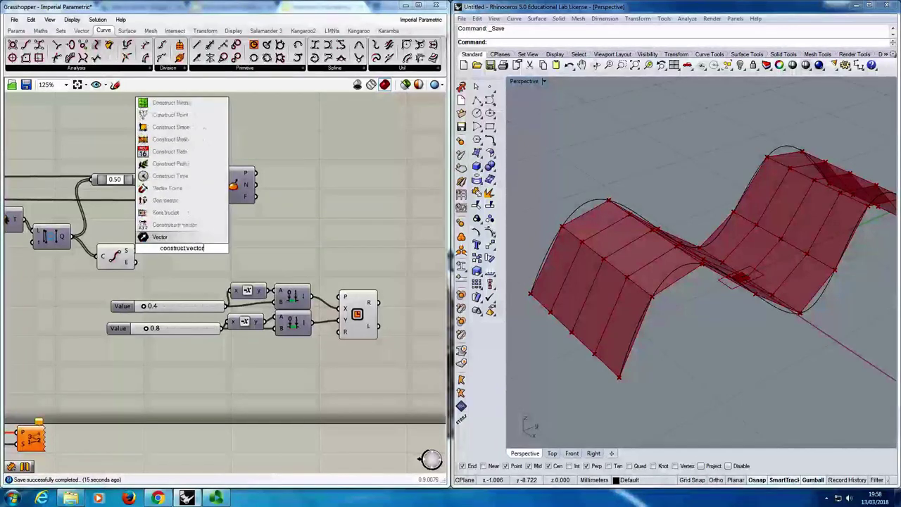
{"action": "key", "text": "ctrl+a"}
{"action": "key", "text": "BackSpace"}
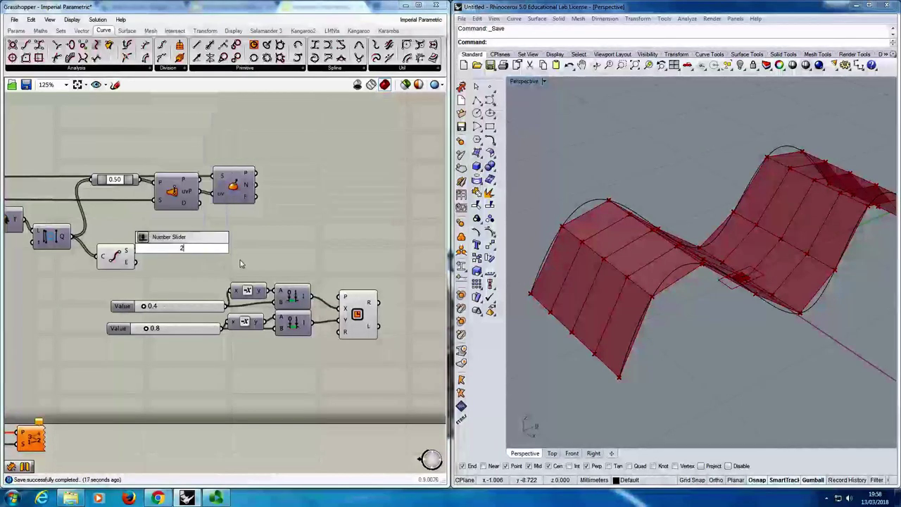
{"action": "type", "text": "2pt"}
{"action": "type", "text": " ve"}
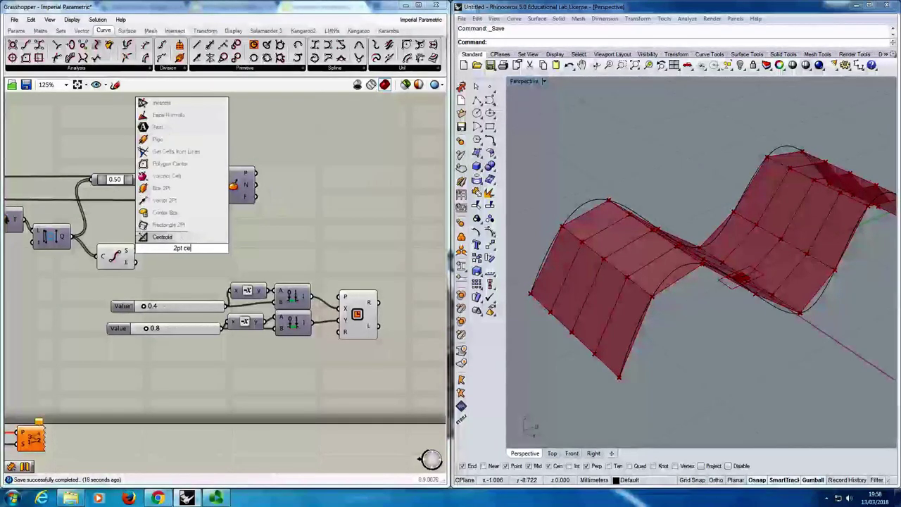
{"action": "key", "text": "Return"}
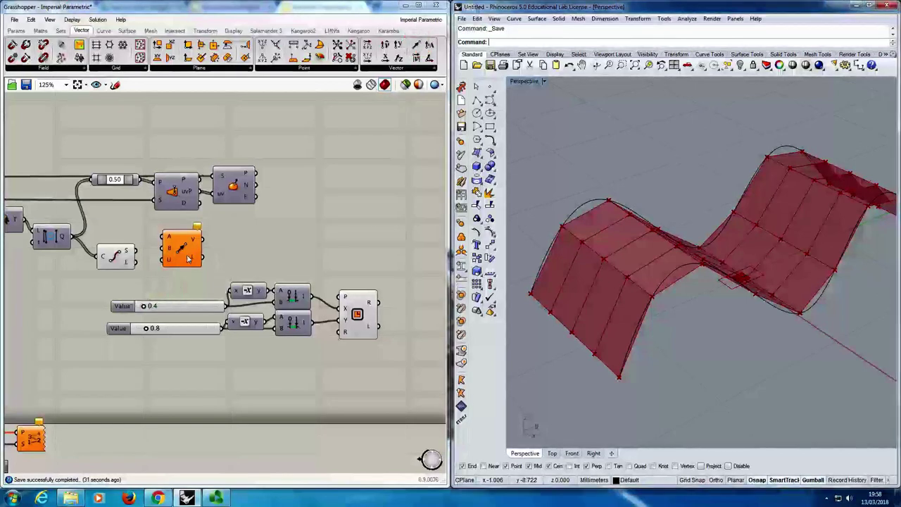
Wire the start and end points into the A and B inputs of Vector 2Pt and tidy both components' placement.
{"action": "left_click_drag", "start_coordinate": [189, 256], "coordinate": [189, 268]}
{"action": "left_click_drag", "start_coordinate": [138, 251], "coordinate": [117, 245]}
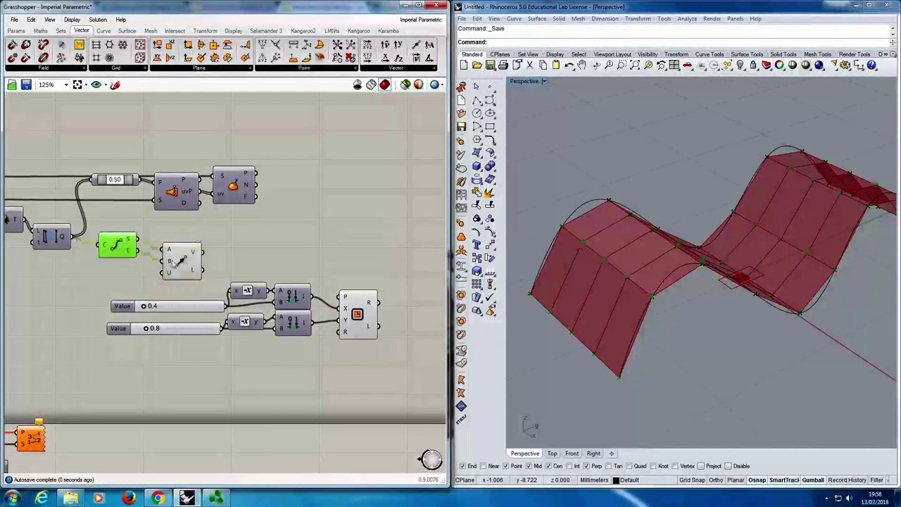
{"action": "left_click_drag", "start_coordinate": [181, 261], "coordinate": [178, 265]}
{"action": "right_click", "coordinate": [177, 263]}
{"action": "left_click", "coordinate": [163, 229]}
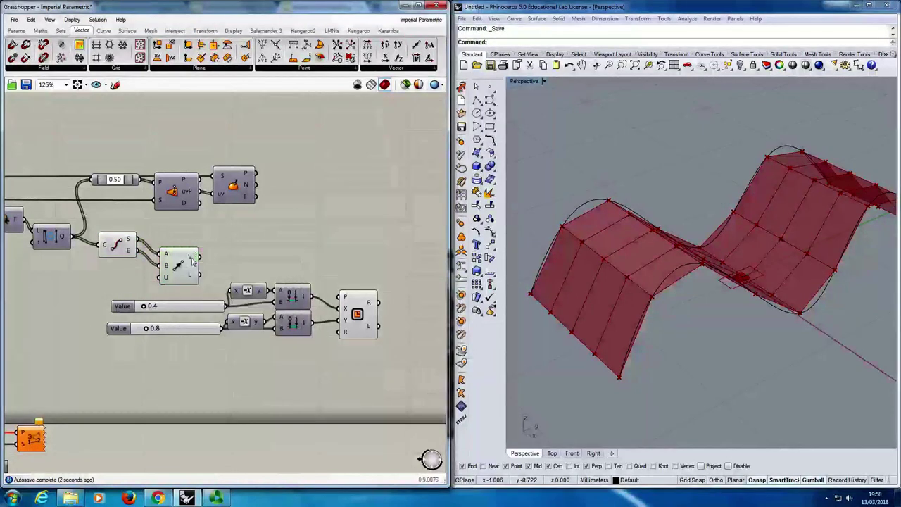
{"action": "mouse_move", "coordinate": [192, 261]}
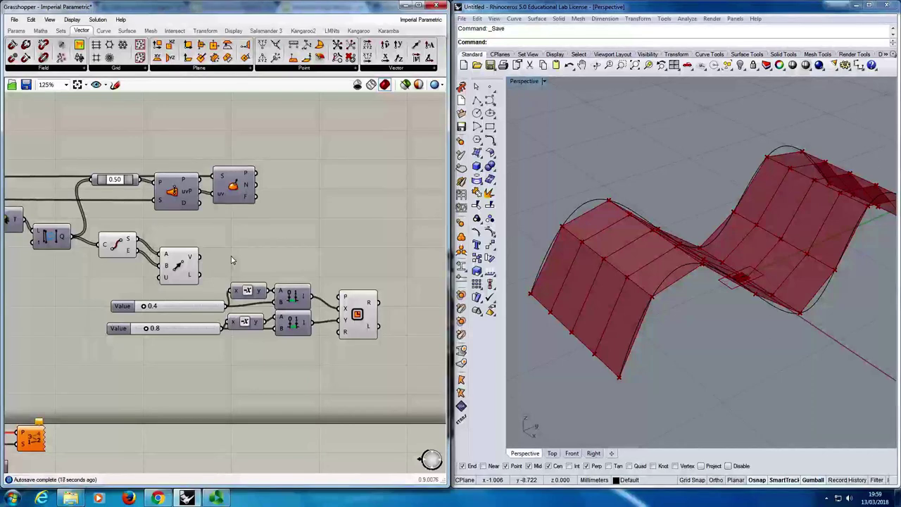
Check the reference definition below and add a Plane Normal component beside Vector 2Pt.
{"action": "scroll", "coordinate": [177, 274], "scroll_direction": "down", "scroll_amount": 4}
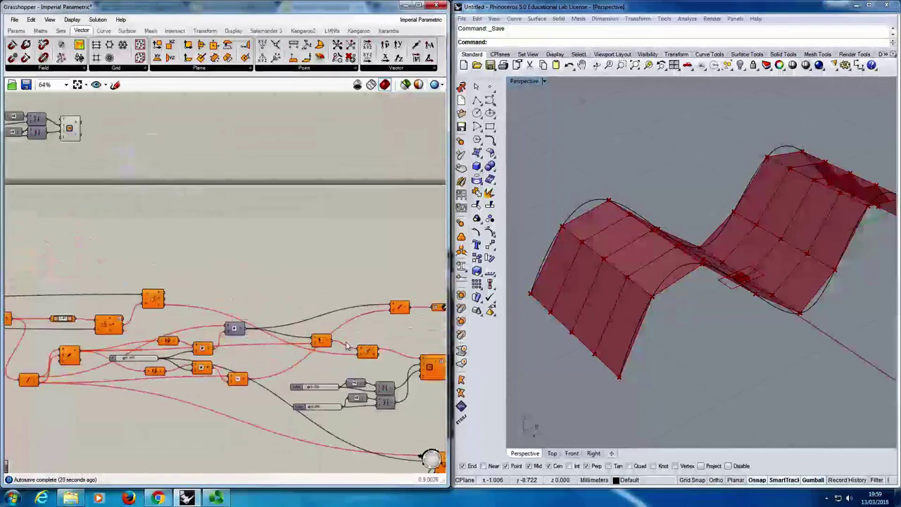
{"action": "scroll", "coordinate": [177, 257], "scroll_direction": "up", "scroll_amount": 3}
{"action": "right_click_drag", "start_coordinate": [92, 135], "coordinate": [417, 339]}
{"action": "double_click", "coordinate": [275, 243]}
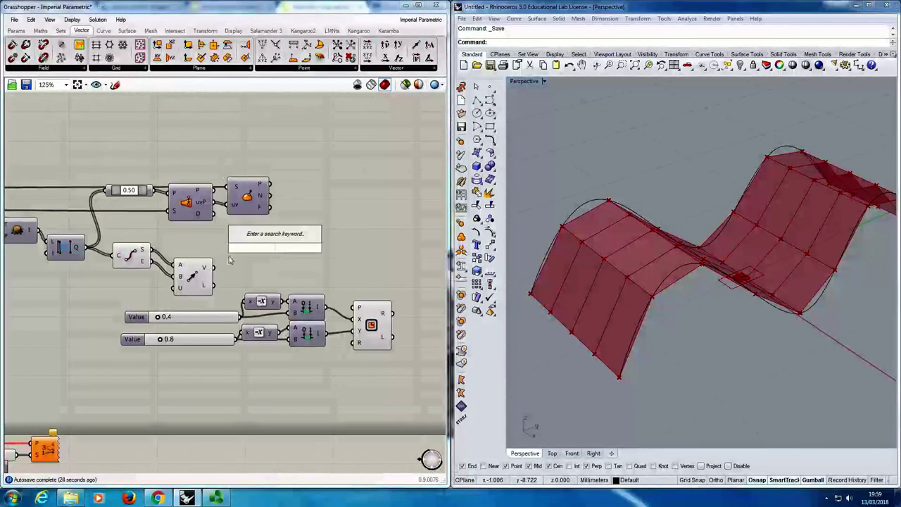
{"action": "right_click_drag", "start_coordinate": [258, 265], "coordinate": [261, 260]}
{"action": "double_click", "coordinate": [279, 242]}
{"action": "type", "text": "plane "}
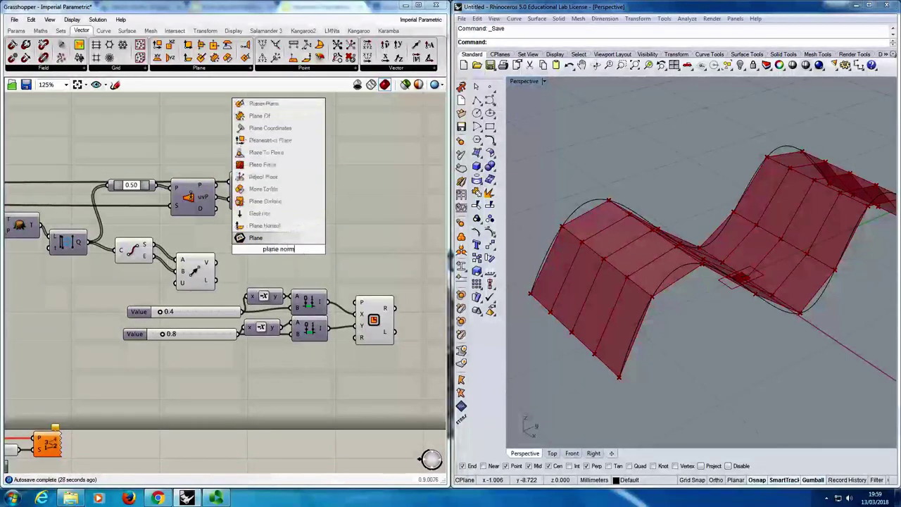
{"action": "type", "text": "normal"}
{"action": "key", "text": "Return"}
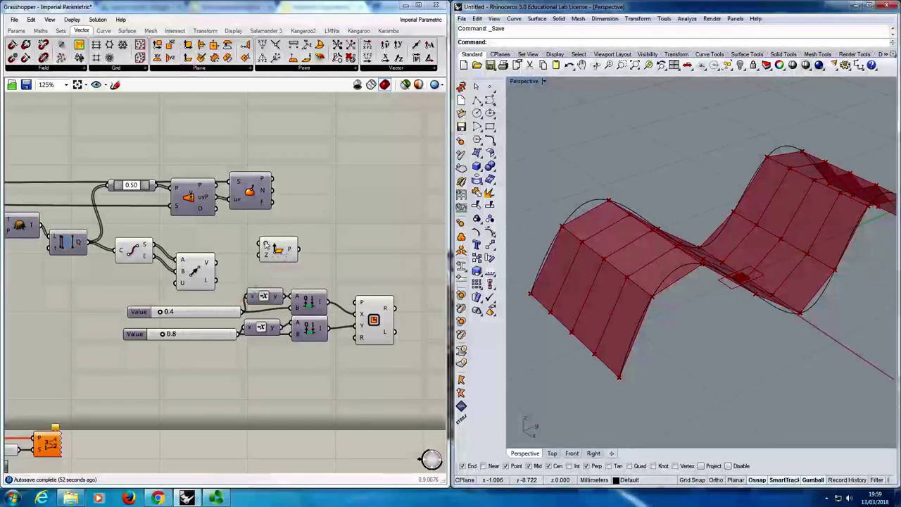
Wire the start points and vector into Plane Normal's O and Z inputs, and its plane into the Rectangle's P input.
{"action": "left_click_drag", "start_coordinate": [261, 244], "coordinate": [158, 245]}
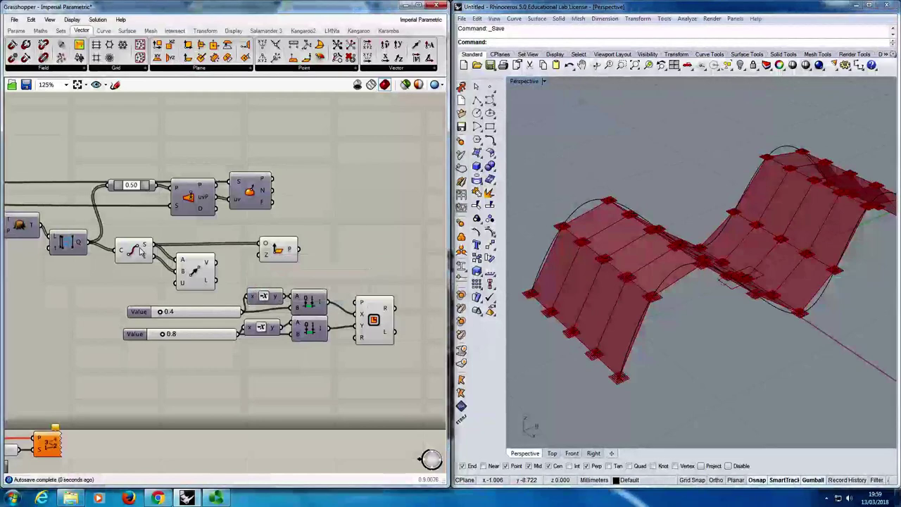
{"action": "left_click_drag", "start_coordinate": [265, 258], "coordinate": [214, 262]}
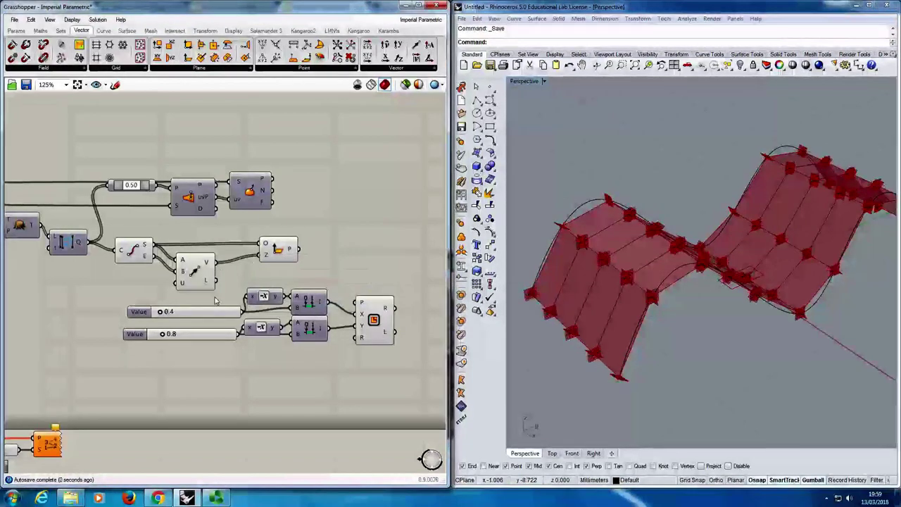
{"action": "right_click_drag", "start_coordinate": [278, 264], "coordinate": [271, 261]}
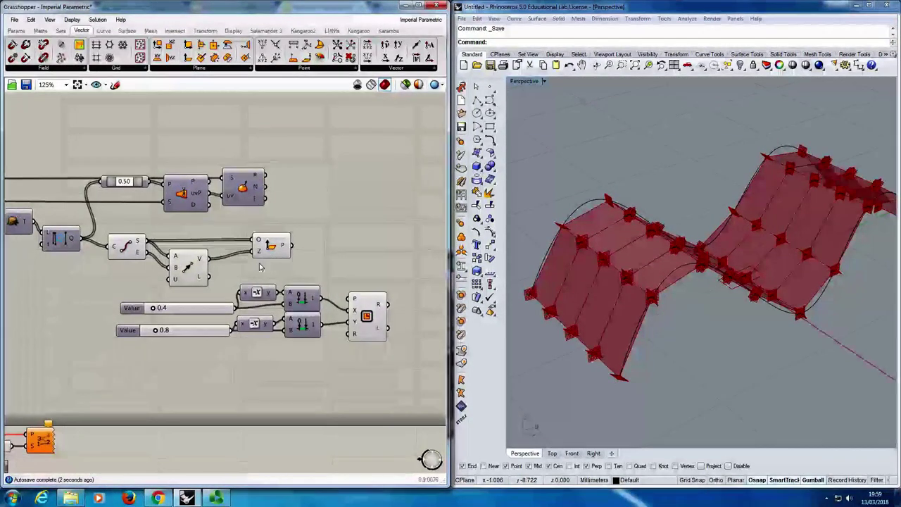
{"action": "left_click_drag", "start_coordinate": [274, 246], "coordinate": [354, 301]}
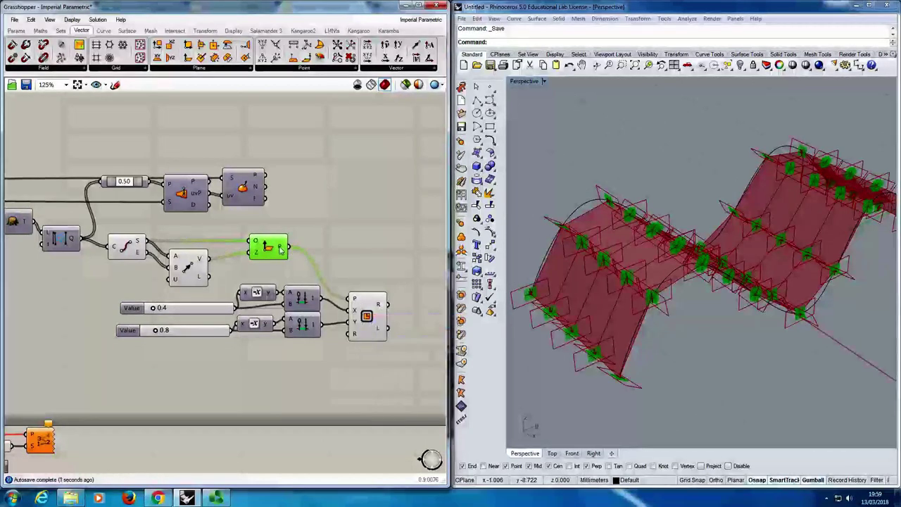
{"action": "left_click_drag", "start_coordinate": [367, 320], "coordinate": [367, 311]}
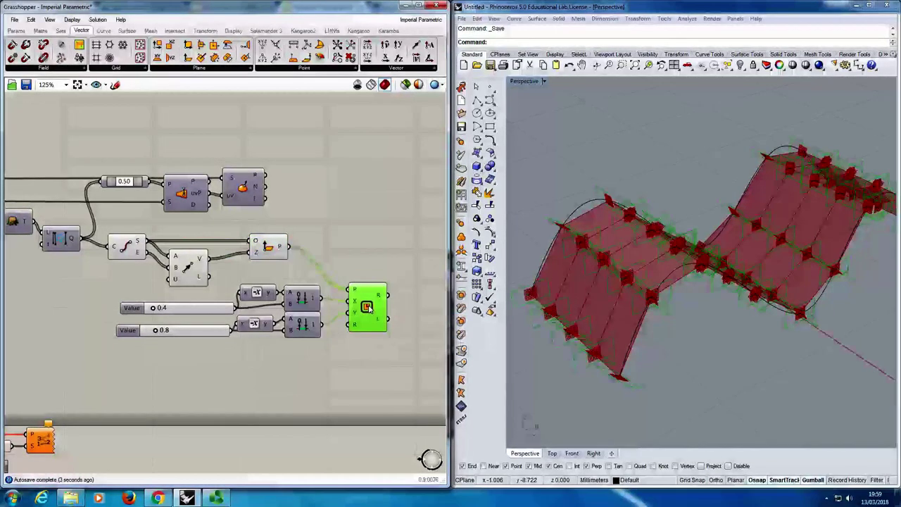
Set the rectangle size sliders to 0.9 and 0.3 and inspect the profiles on the surface edges.
{"action": "scroll", "coordinate": [658, 337], "scroll_direction": "up", "scroll_amount": 3}
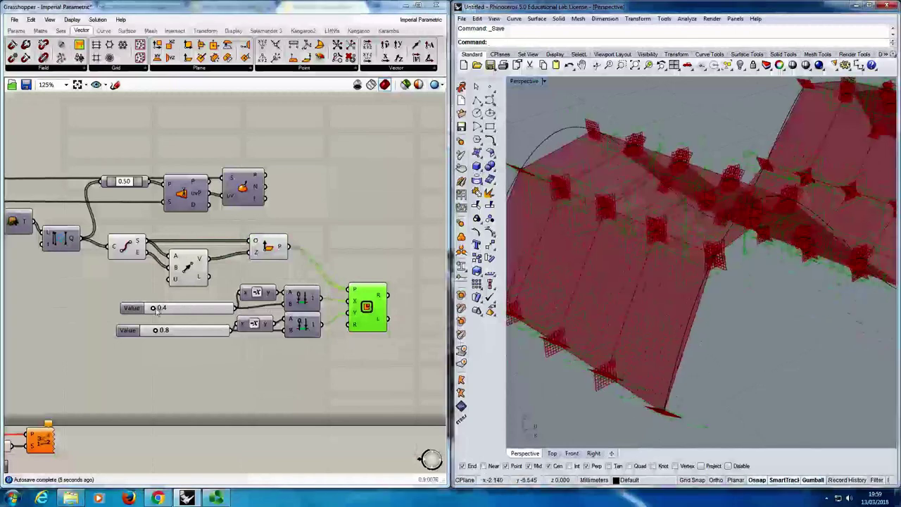
{"action": "left_click_drag", "start_coordinate": [156, 310], "coordinate": [148, 335]}
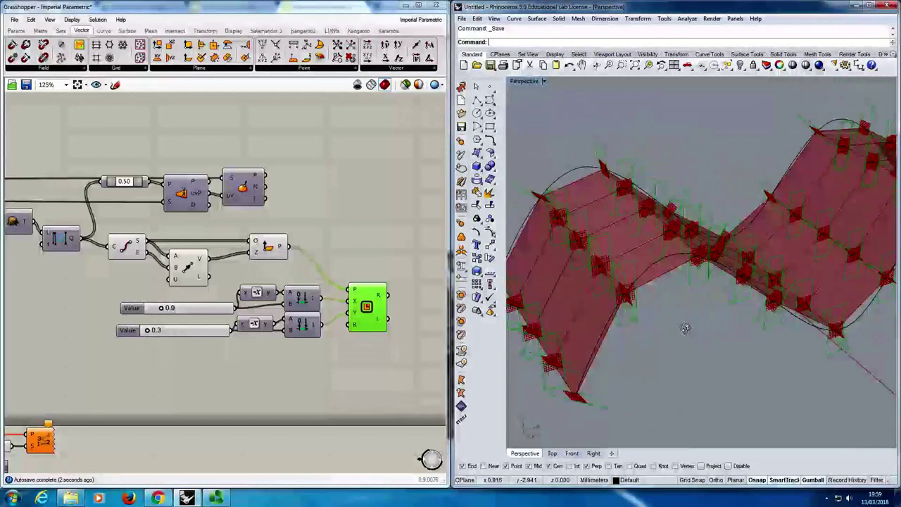
{"action": "right_click_drag", "start_coordinate": [685, 328], "coordinate": [688, 326]}
{"action": "left_click", "coordinate": [360, 249]}
{"action": "mouse_move", "coordinate": [361, 264]}
{"action": "right_mouse_down"}
{"action": "mouse_move", "coordinate": [340, 265]}
{"action": "mouse_move", "coordinate": [352, 272]}
{"action": "right_mouse_up"}
{"action": "right_click_drag", "start_coordinate": [641, 281], "coordinate": [662, 281]}
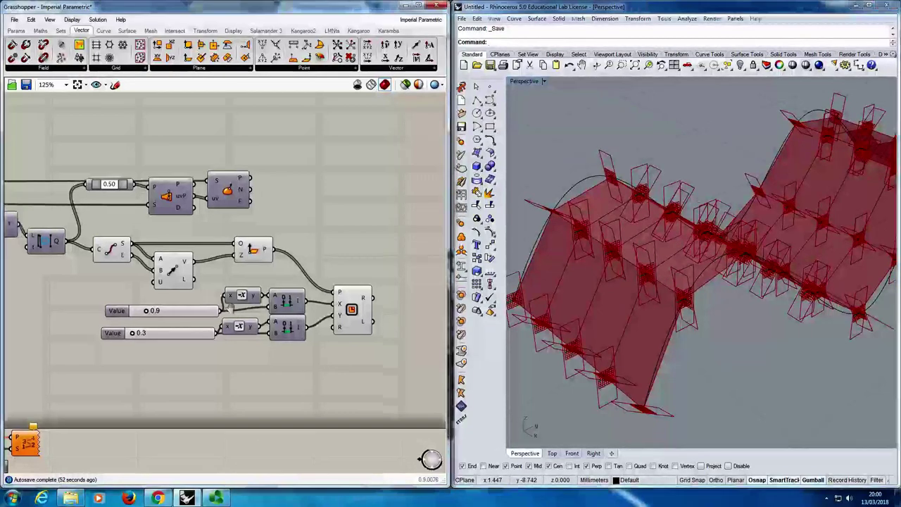
Examine how the reference definition reorients the planes between the plane components and the rectangle profiles.
{"action": "scroll", "coordinate": [243, 325], "scroll_direction": "down", "scroll_amount": 6}
{"action": "right_click_drag", "start_coordinate": [275, 380], "coordinate": [177, 259]}
{"action": "scroll", "coordinate": [281, 317], "scroll_direction": "up", "scroll_amount": 4}
{"action": "right_click_drag", "start_coordinate": [282, 316], "coordinate": [167, 312]}
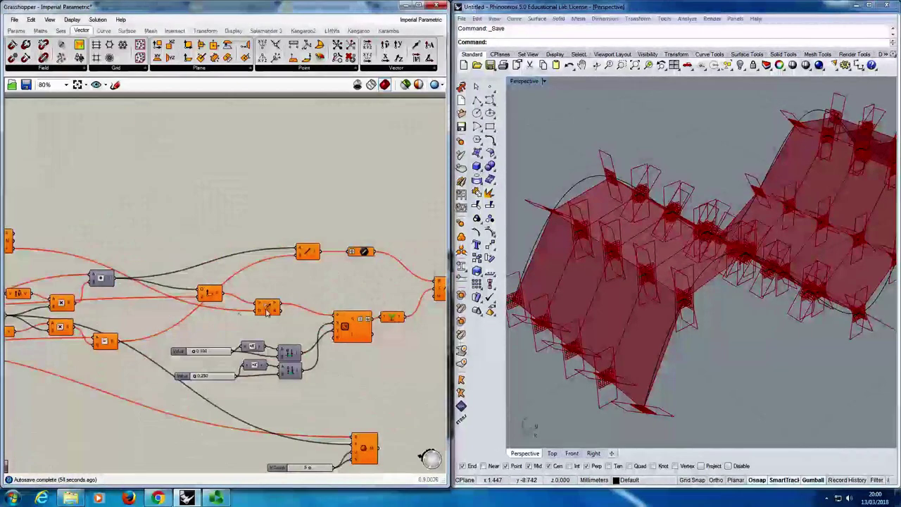
{"action": "scroll", "coordinate": [203, 252], "scroll_direction": "down", "scroll_amount": 4}
{"action": "scroll", "coordinate": [203, 252], "scroll_direction": "up", "scroll_amount": 4}
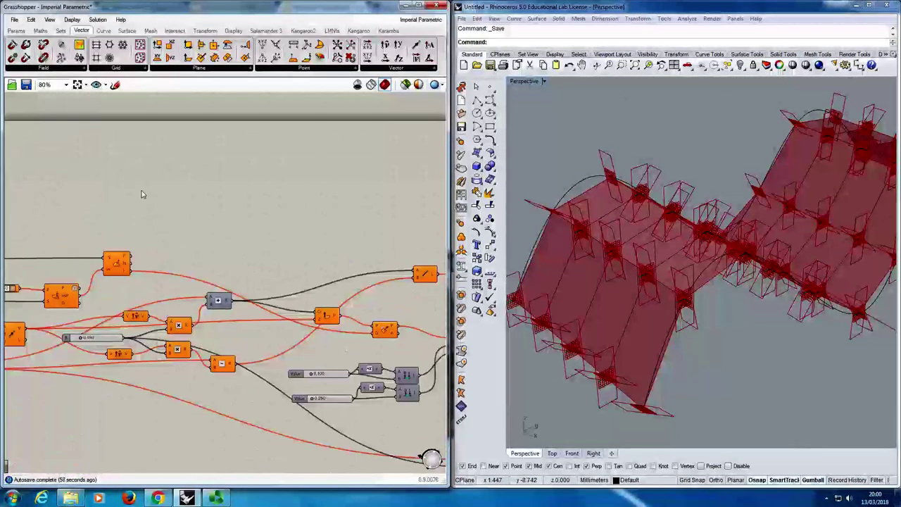
{"action": "right_click_drag", "start_coordinate": [93, 160], "coordinate": [220, 317]}
{"action": "scroll", "coordinate": [207, 256], "scroll_direction": "up", "scroll_amount": 2}
{"action": "right_click_drag", "start_coordinate": [87, 181], "coordinate": [251, 286]}
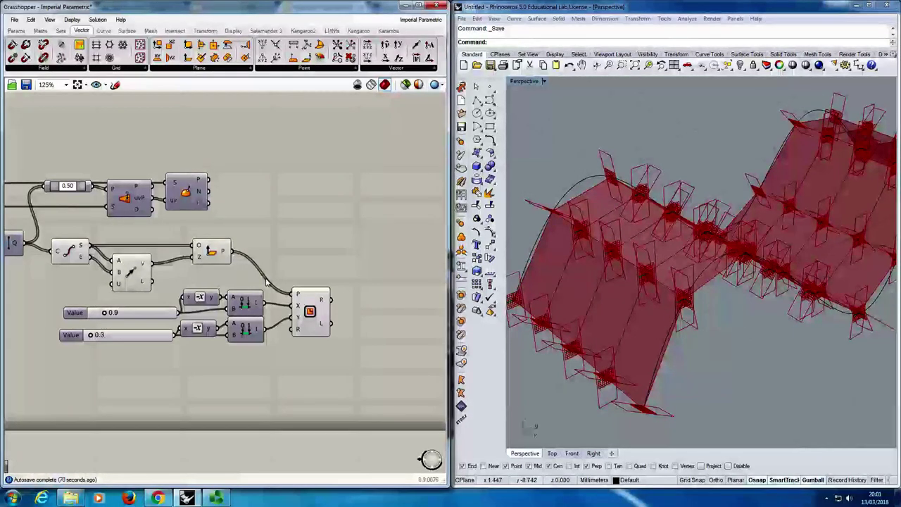
Add an Align Plane component, wiring Plane Normal's plane into P and the Evaluate Surface normals into D.
{"action": "double_click", "coordinate": [250, 218]}
{"action": "type", "text": "align plane"}
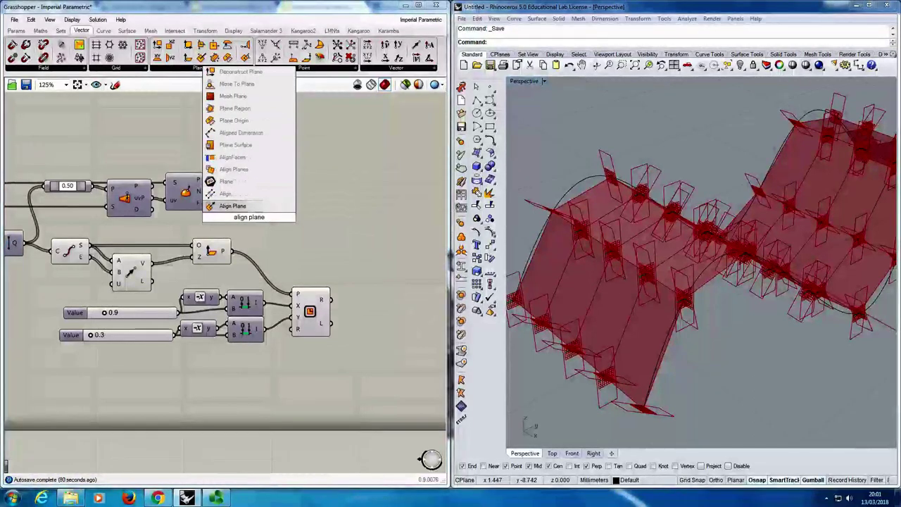
{"action": "key", "text": "Return"}
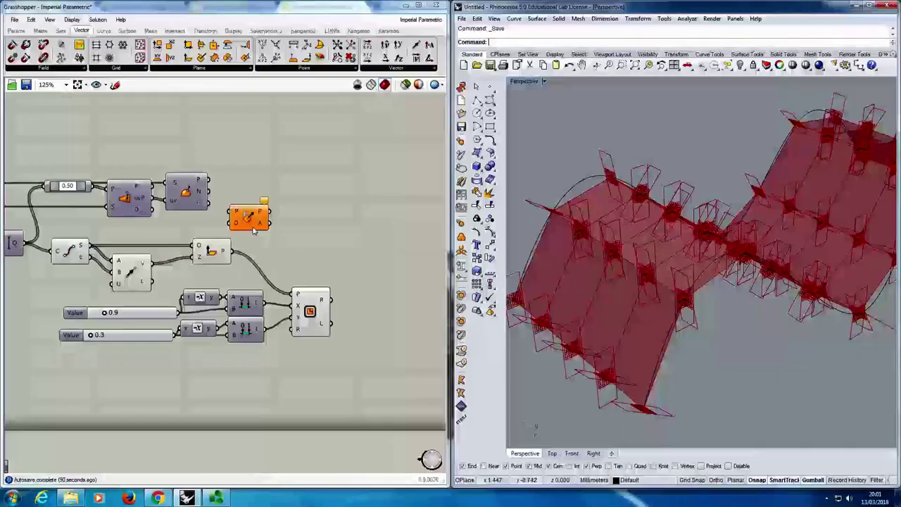
{"action": "mouse_move", "coordinate": [252, 223]}
{"action": "left_mouse_down"}
{"action": "mouse_move", "coordinate": [270, 241]}
{"action": "mouse_move", "coordinate": [252, 230]}
{"action": "left_mouse_up"}
{"action": "left_click", "coordinate": [273, 214]}
{"action": "left_click_drag", "start_coordinate": [264, 235], "coordinate": [273, 241]}
{"action": "left_click", "coordinate": [267, 197]}
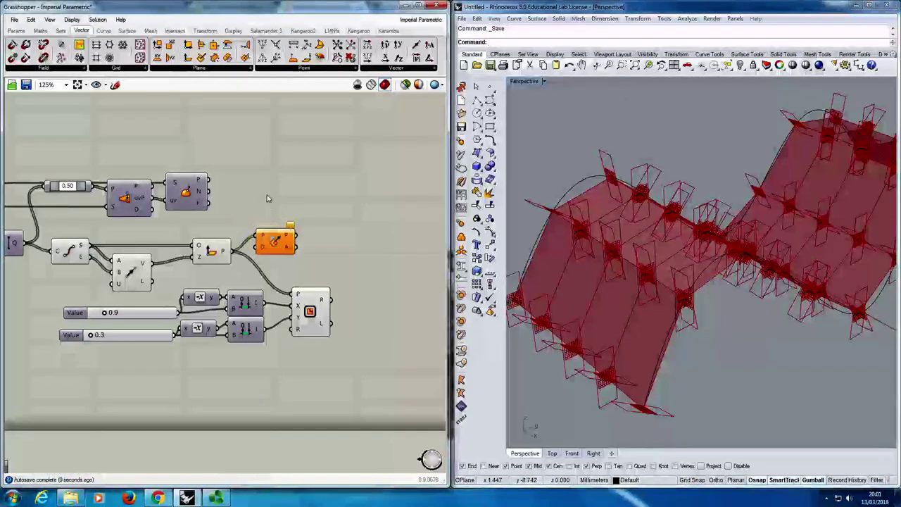
{"action": "mouse_move", "coordinate": [203, 191]}
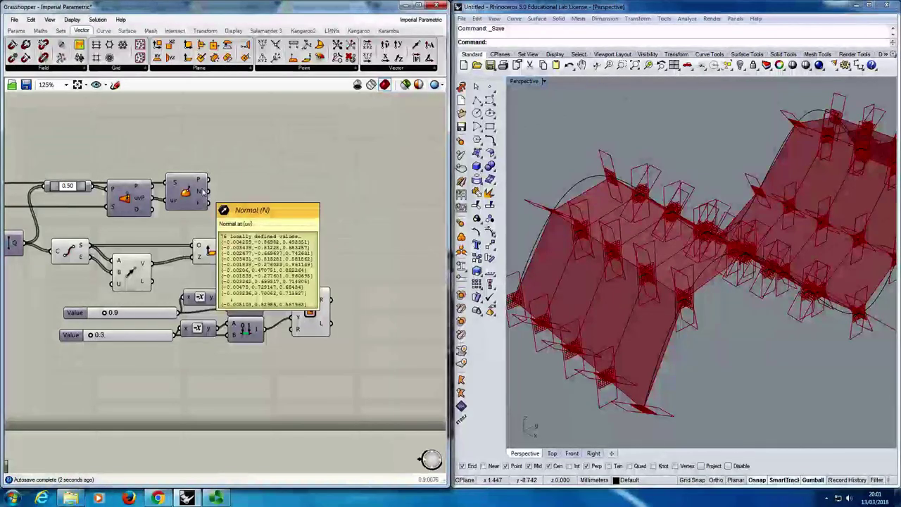
{"action": "left_click_drag", "start_coordinate": [205, 190], "coordinate": [257, 235]}
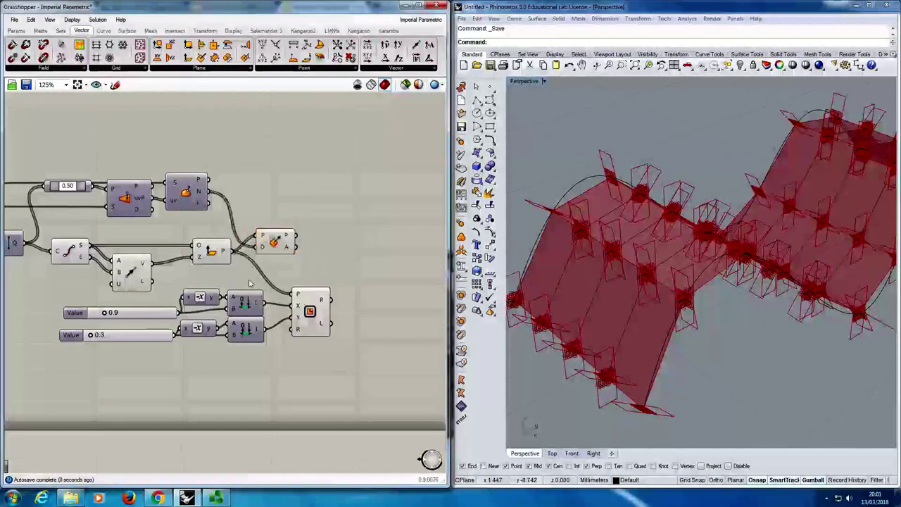
Feed the aligned plane into the Rectangle's P input, shift Rectangle clear of its domains and inspect the reoriented profiles.
{"action": "left_click", "coordinate": [282, 242]}
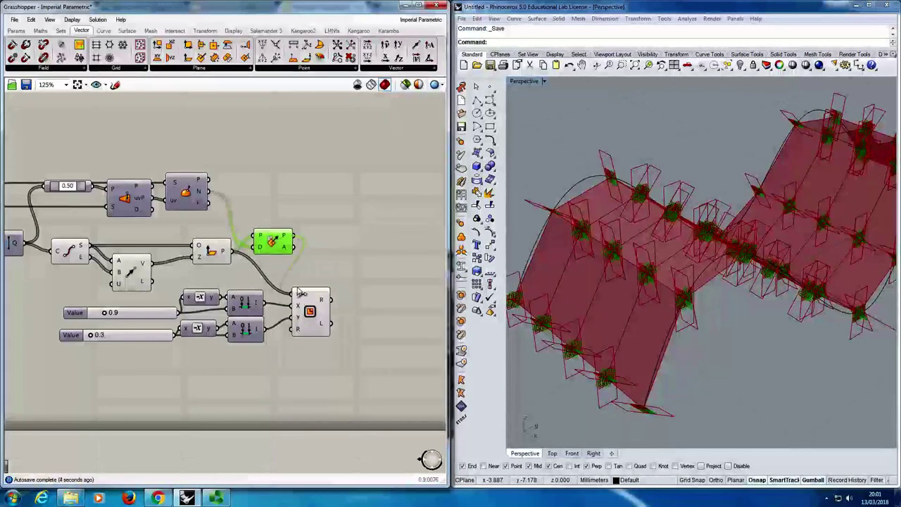
{"action": "left_click_drag", "start_coordinate": [299, 291], "coordinate": [325, 290]}
{"action": "left_click", "coordinate": [336, 241]}
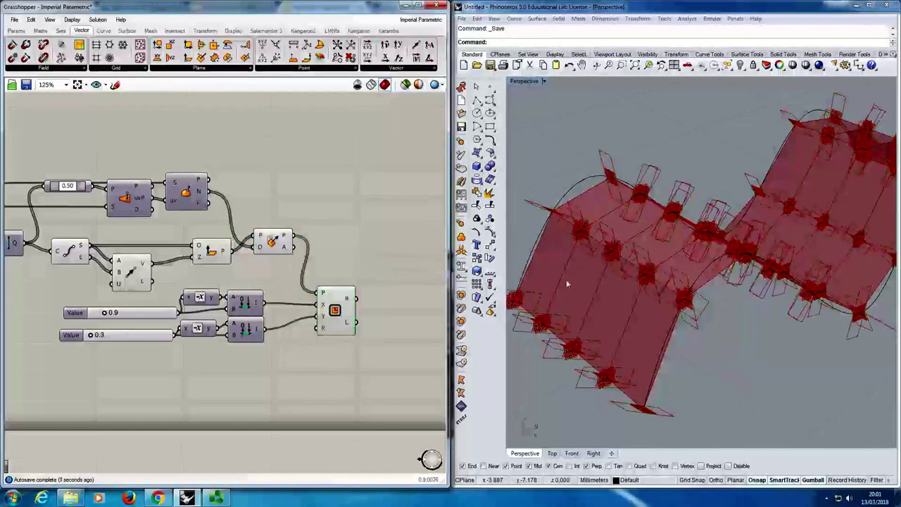
{"action": "right_click_drag", "start_coordinate": [567, 284], "coordinate": [587, 261]}
{"action": "mouse_move", "coordinate": [340, 310]}
{"action": "left_mouse_down"}
{"action": "mouse_move", "coordinate": [348, 307]}
{"action": "mouse_move", "coordinate": [341, 312]}
{"action": "left_mouse_up"}
{"action": "right_click_drag", "start_coordinate": [621, 224], "coordinate": [609, 345]}
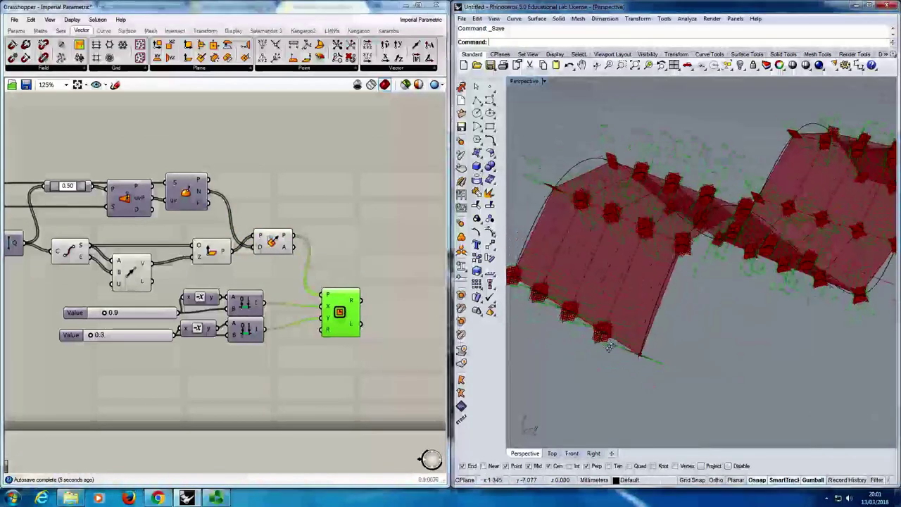
{"action": "left_click", "coordinate": [389, 273]}
{"action": "right_click_drag", "start_coordinate": [365, 255], "coordinate": [373, 260]}
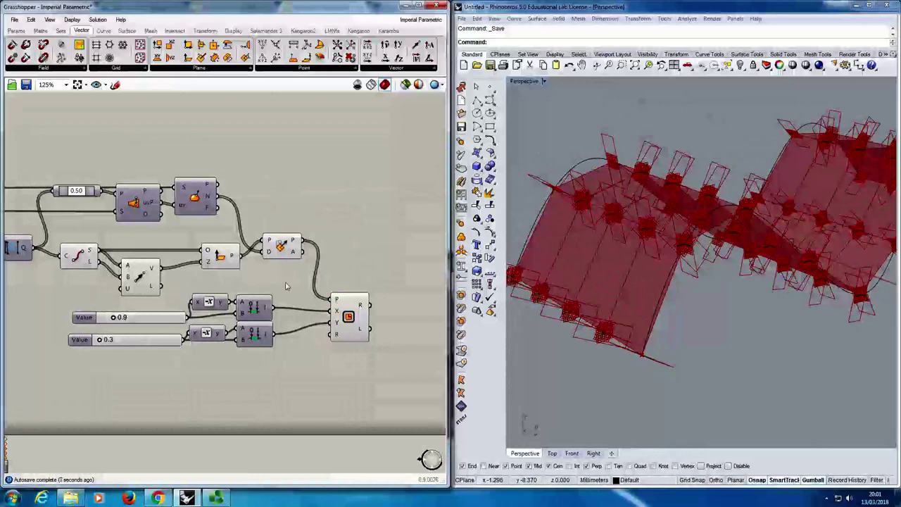
Turn off the preview of End Points, Vector 2Pt, Plane Normal and Align Plane.
{"action": "left_click_drag", "start_coordinate": [301, 282], "coordinate": [88, 227]}
{"action": "middle_click", "coordinate": [110, 145]}
{"action": "left_click", "coordinate": [91, 126]}
{"action": "left_click", "coordinate": [317, 147]}
{"action": "right_click_drag", "start_coordinate": [358, 195], "coordinate": [340, 200]}
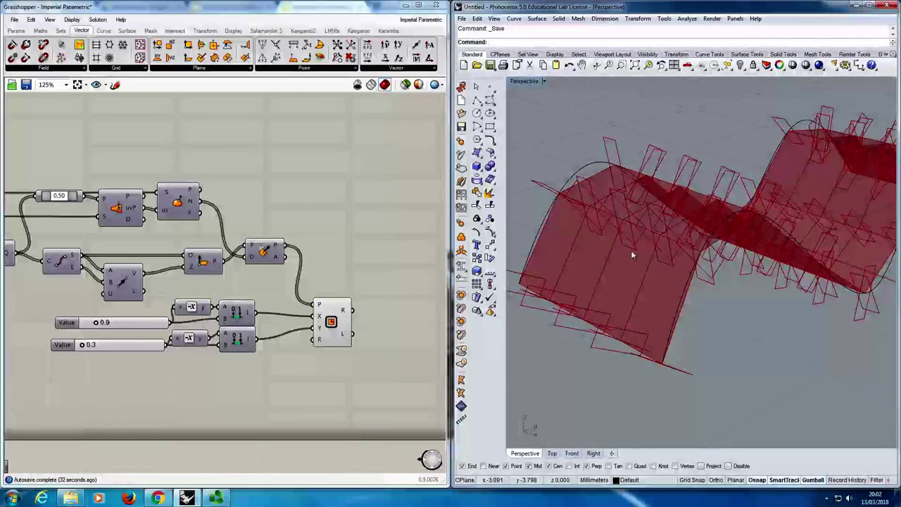
Group the Plane Normal and Align Plane components in a purple group and save the definition.
{"action": "left_click_drag", "start_coordinate": [174, 229], "coordinate": [282, 270]}
{"action": "middle_click", "coordinate": [272, 173]}
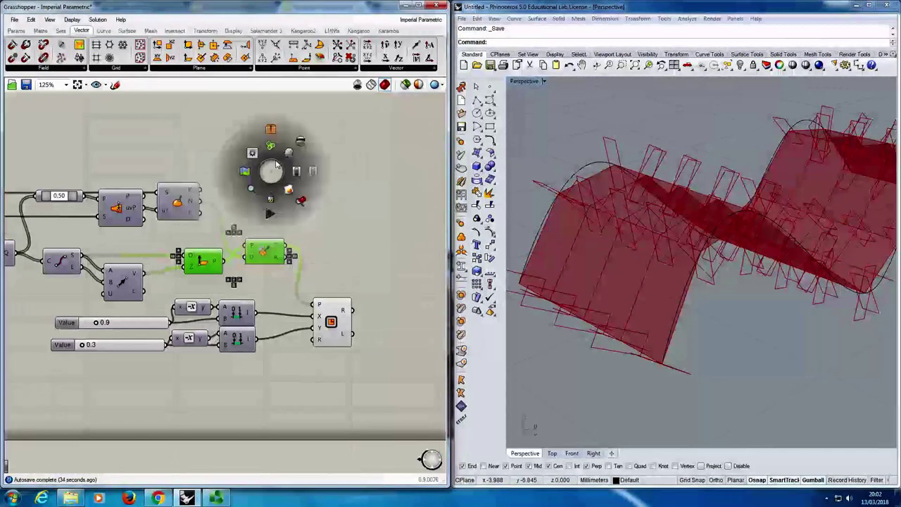
{"action": "left_click", "coordinate": [324, 172]}
{"action": "left_click", "coordinate": [325, 174]}
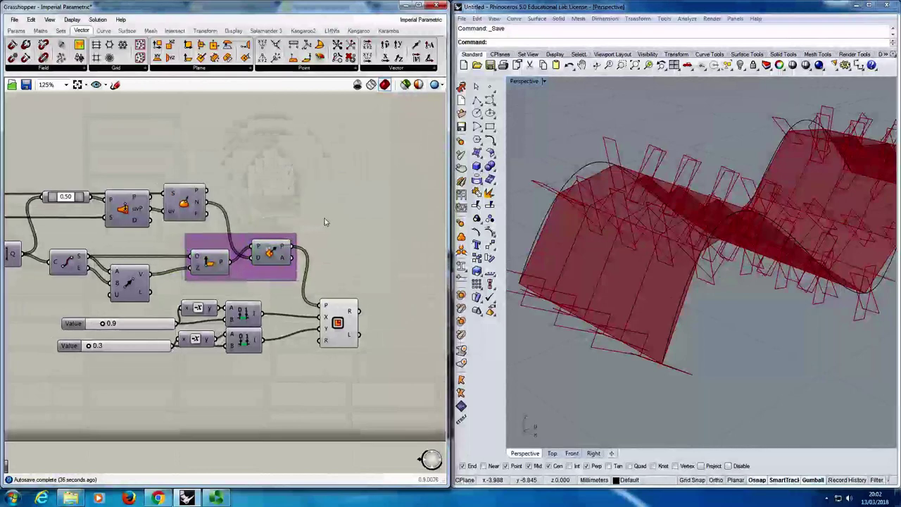
{"action": "scroll", "coordinate": [317, 218], "scroll_direction": "up", "scroll_amount": 1}
{"action": "key", "text": "ctrl+s"}
{"action": "right_click_drag", "start_coordinate": [320, 223], "coordinate": [373, 227]}
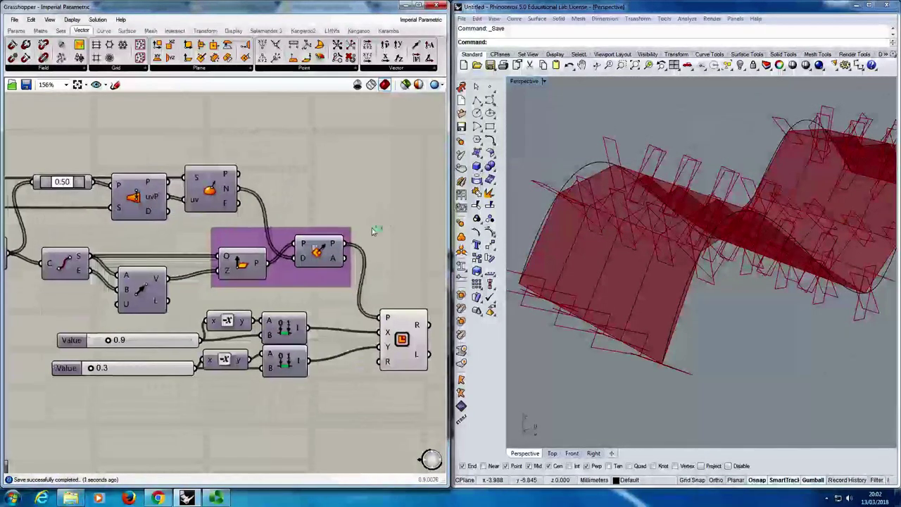
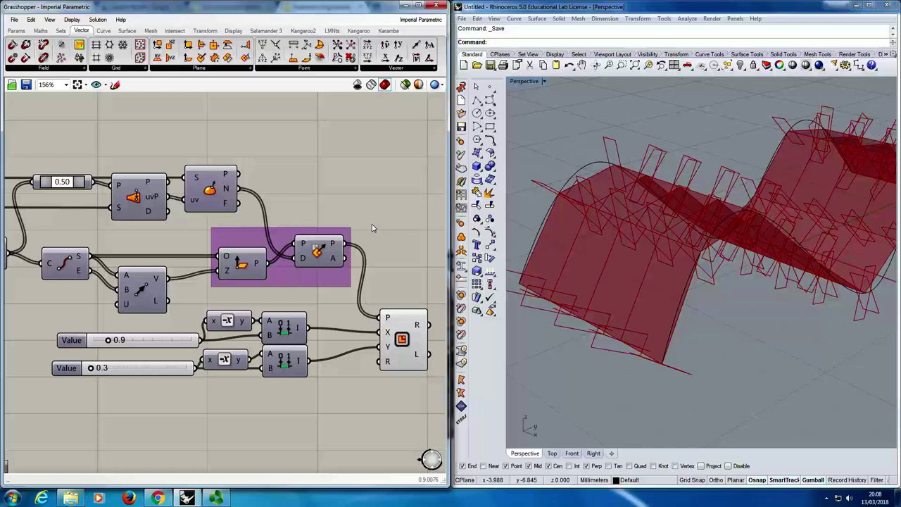
Examine how the reference definition connects the edge lines and rectangle profiles to its Sweep1 component.
{"action": "scroll", "coordinate": [285, 322], "scroll_direction": "down", "scroll_amount": 8}
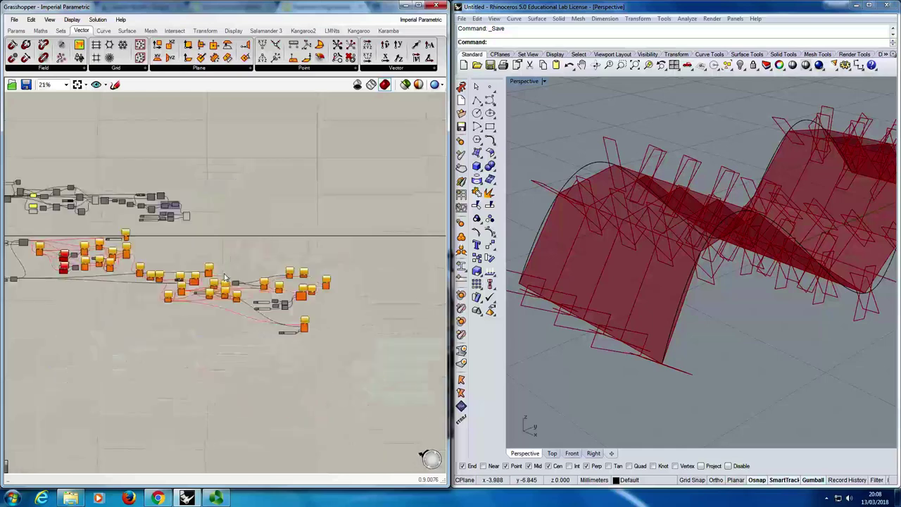
{"action": "scroll", "coordinate": [302, 312], "scroll_direction": "up", "scroll_amount": 5}
{"action": "right_click_drag", "start_coordinate": [270, 279], "coordinate": [276, 285]}
{"action": "scroll", "coordinate": [252, 241], "scroll_direction": "up", "scroll_amount": 2}
{"action": "right_click_drag", "start_coordinate": [252, 242], "coordinate": [354, 317]}
{"action": "scroll", "coordinate": [354, 317], "scroll_direction": "down", "scroll_amount": 1}
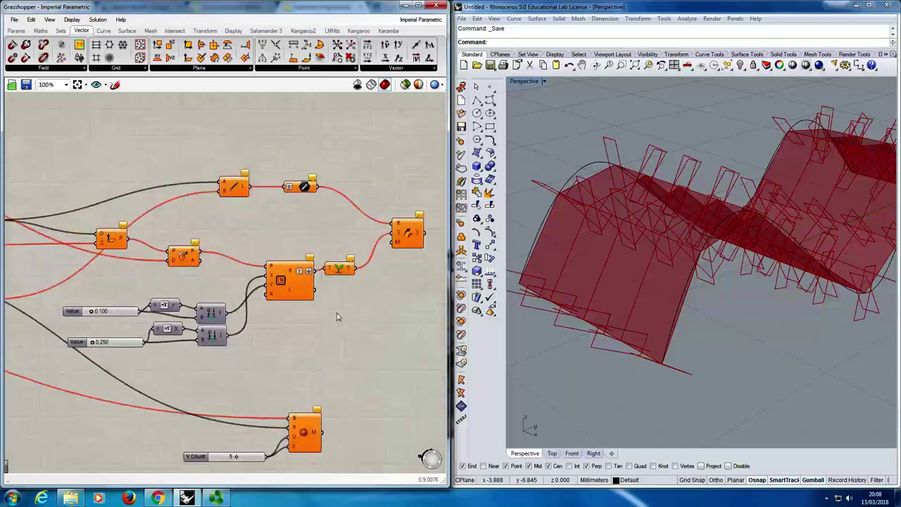
{"action": "right_click_drag", "start_coordinate": [226, 308], "coordinate": [296, 305]}
{"action": "scroll", "coordinate": [315, 257], "scroll_direction": "down", "scroll_amount": 1}
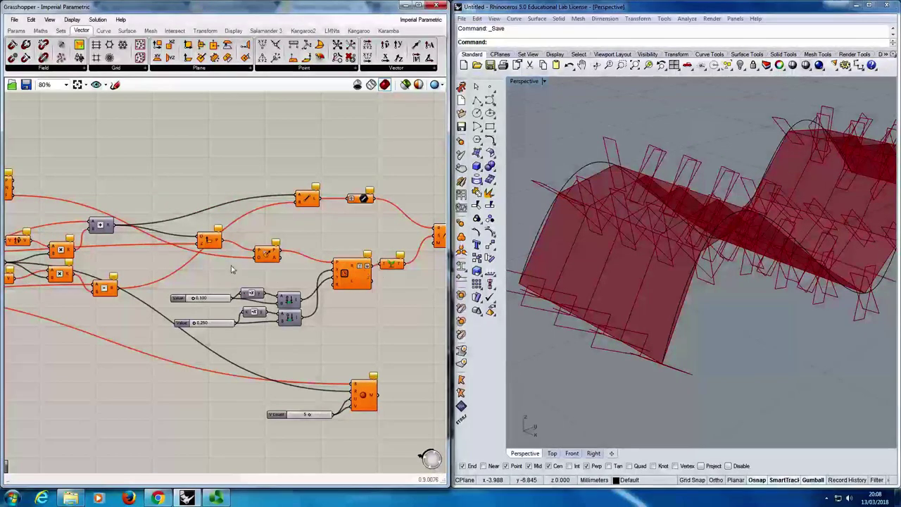
{"action": "right_click_drag", "start_coordinate": [240, 297], "coordinate": [234, 297]}
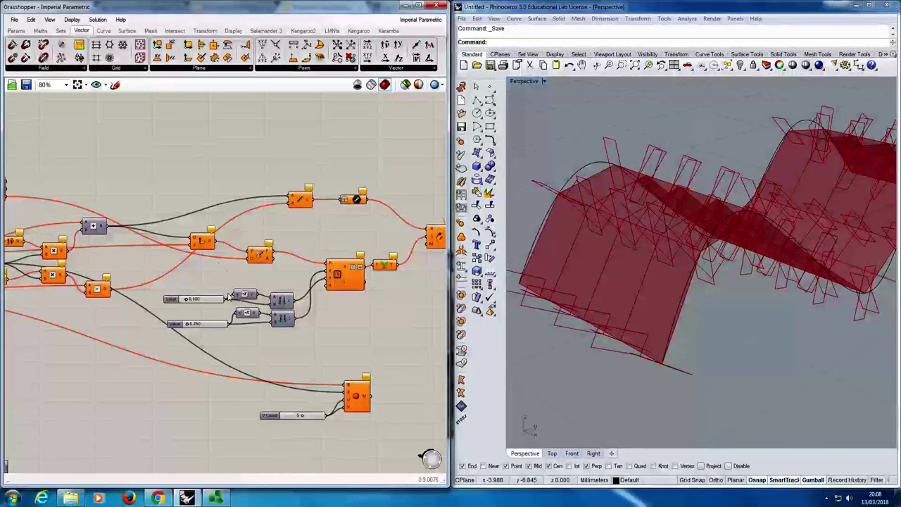
{"action": "right_click_drag", "start_coordinate": [148, 268], "coordinate": [142, 297]}
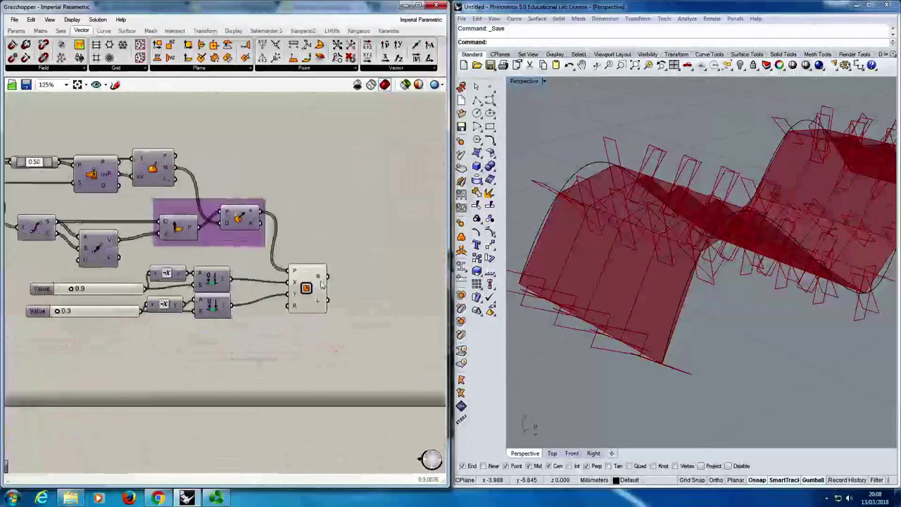
Nudge the 0.9 slider slightly upward to tidy the Rectangle's input sliders.
{"action": "scroll", "coordinate": [288, 345], "scroll_direction": "up", "scroll_amount": 4}
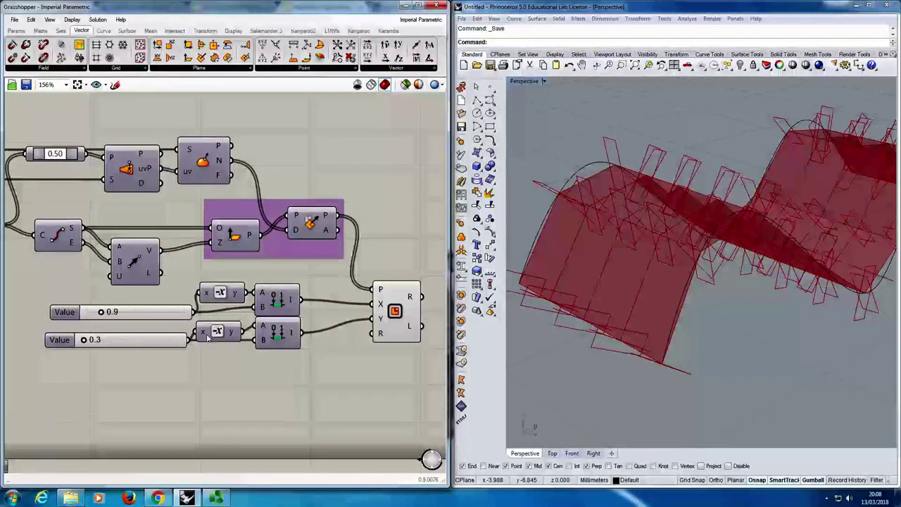
{"action": "left_click", "coordinate": [170, 343]}
{"action": "left_click_drag", "start_coordinate": [171, 312], "coordinate": [171, 309]}
{"action": "left_click", "coordinate": [170, 279]}
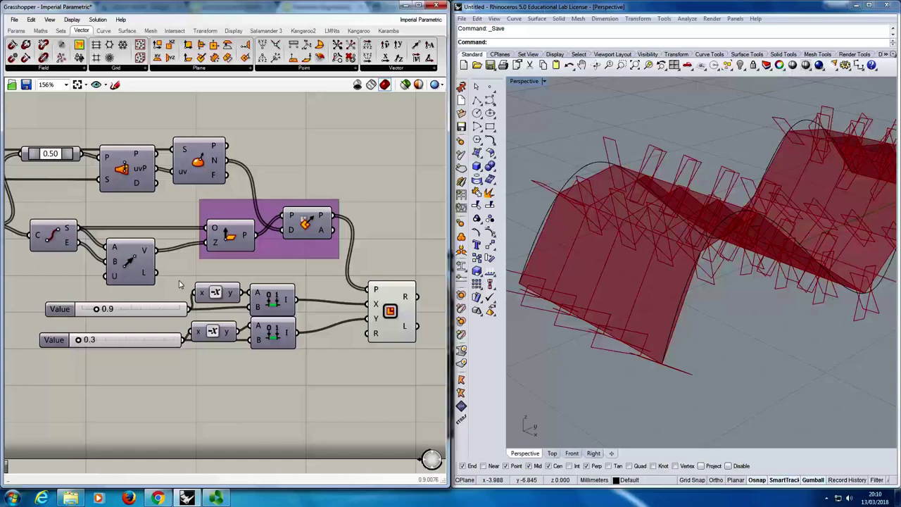
{"action": "right_click_drag", "start_coordinate": [288, 265], "coordinate": [269, 273]}
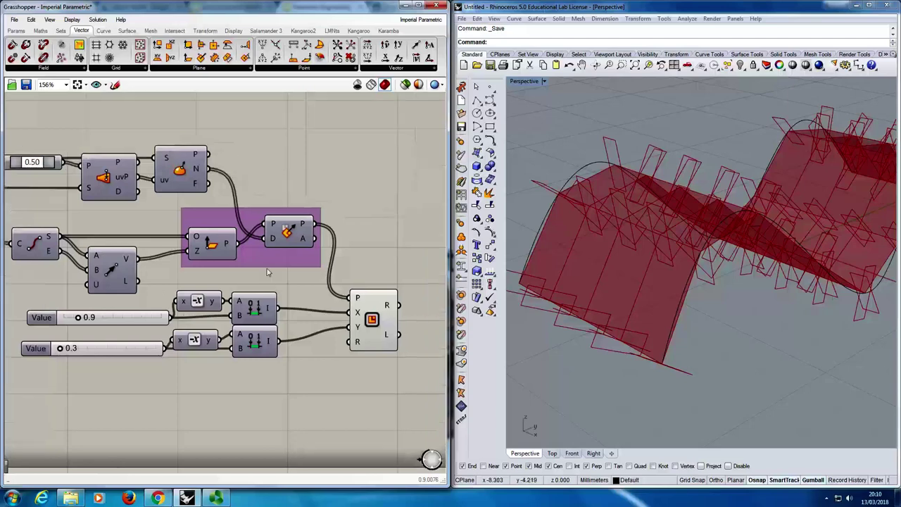
Try sweeping the profiles with a Sweep1 component, wiring the edge lines' Q output into R and the Rectangle's R output into S.
{"action": "double_click", "coordinate": [362, 240]}
{"action": "type", "text": "sw"}
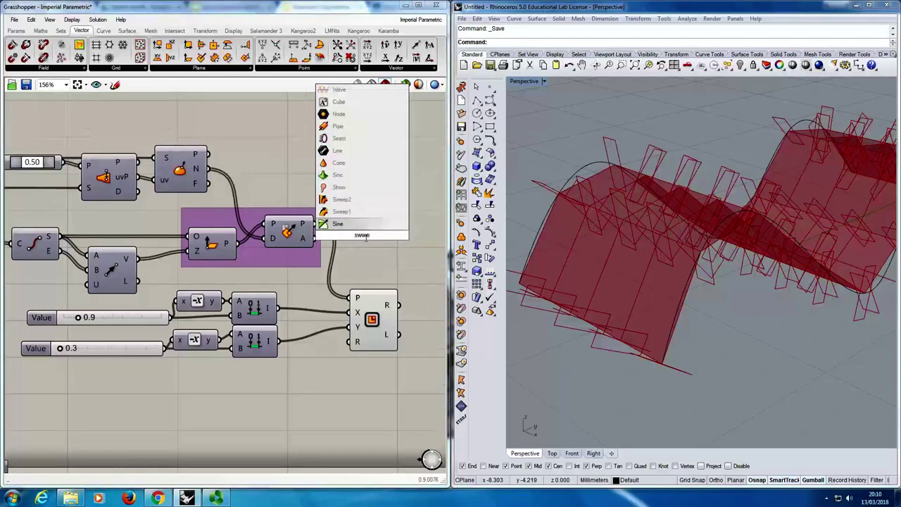
{"action": "type", "text": "ee"}
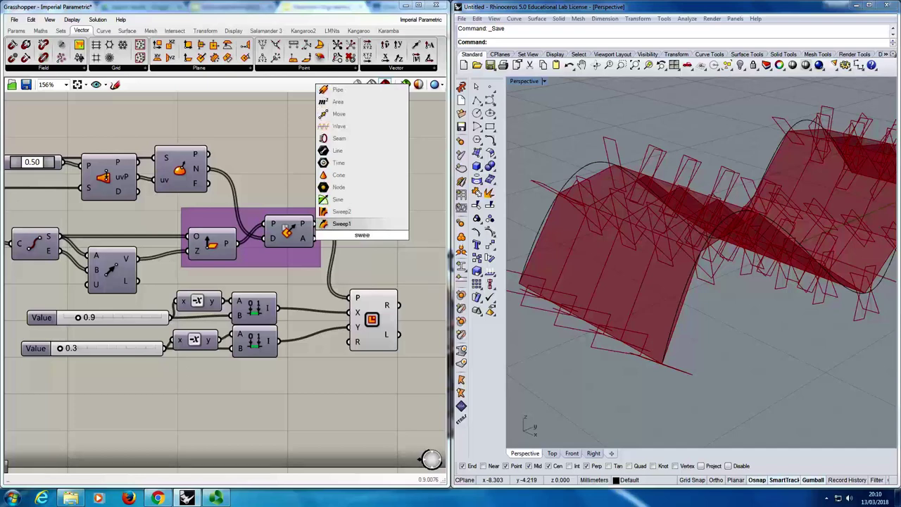
{"action": "key", "text": "Return"}
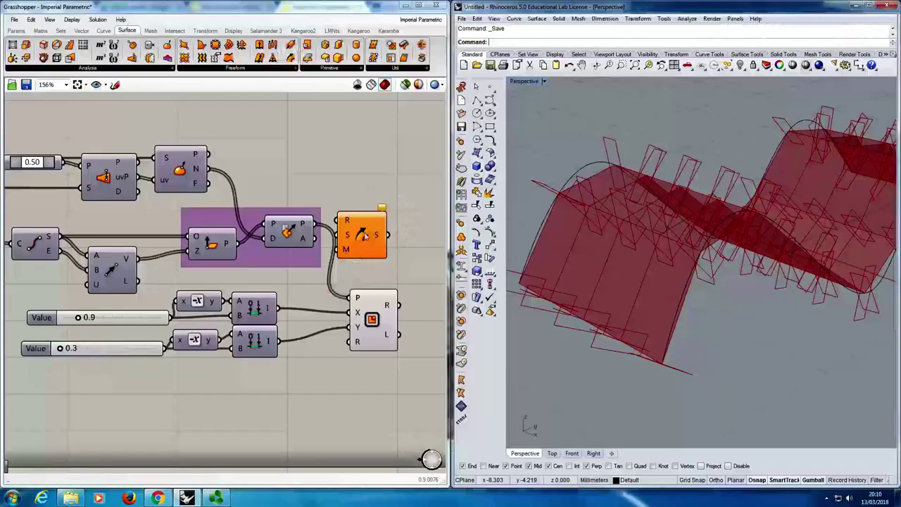
{"action": "scroll", "coordinate": [373, 191], "scroll_direction": "down", "scroll_amount": 2}
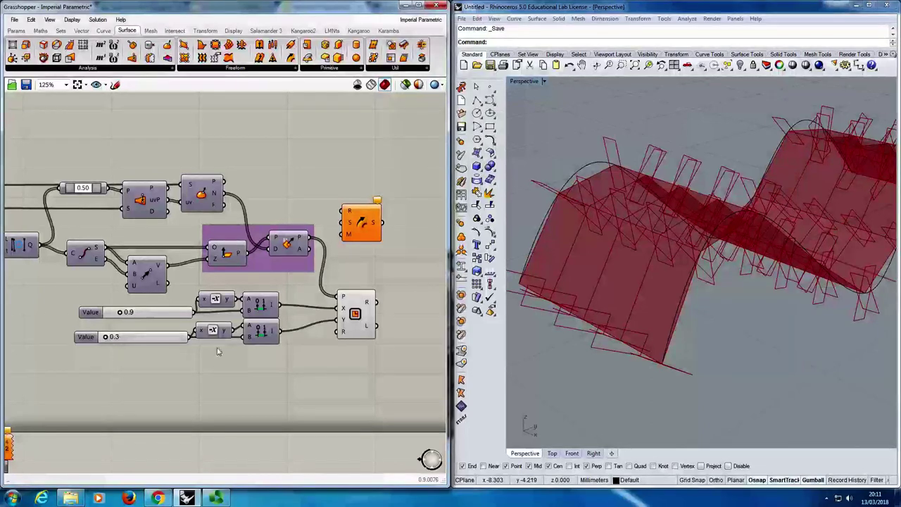
{"action": "left_click_drag", "start_coordinate": [40, 244], "coordinate": [342, 211]}
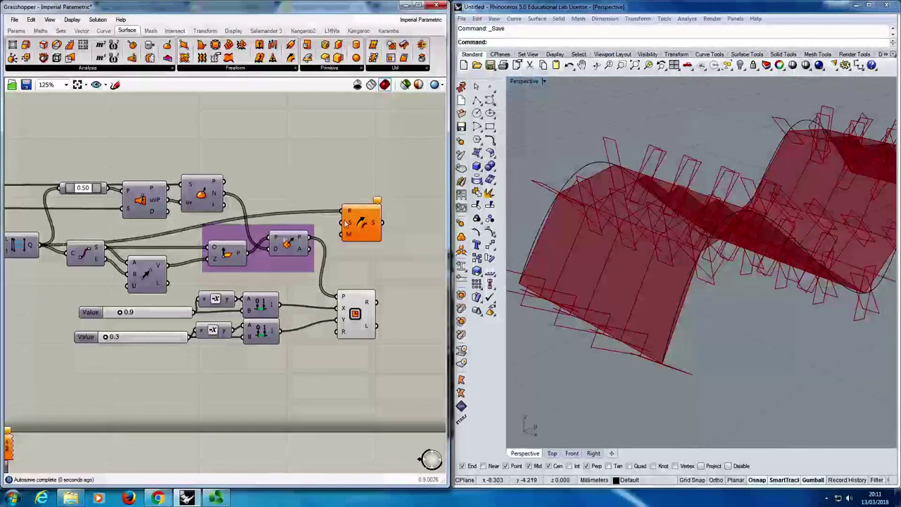
{"action": "mouse_move", "coordinate": [352, 214]}
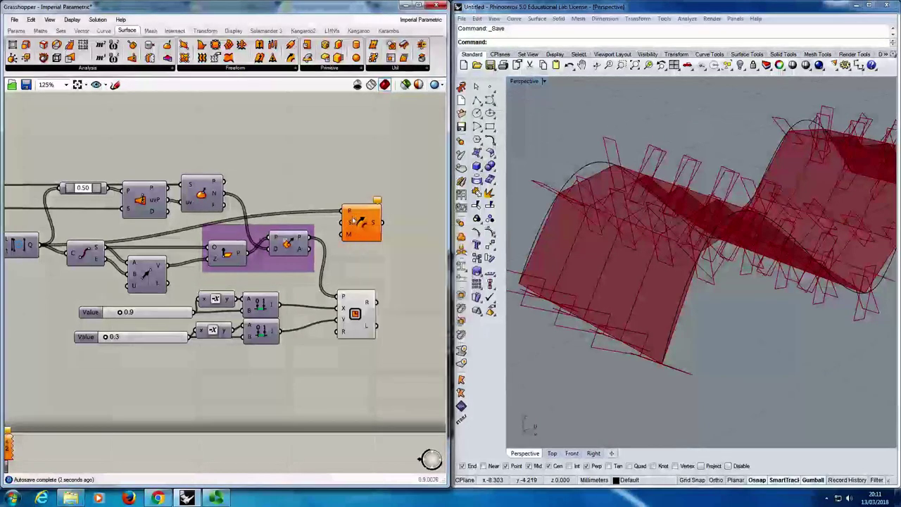
{"action": "left_click_drag", "start_coordinate": [342, 222], "coordinate": [377, 303]}
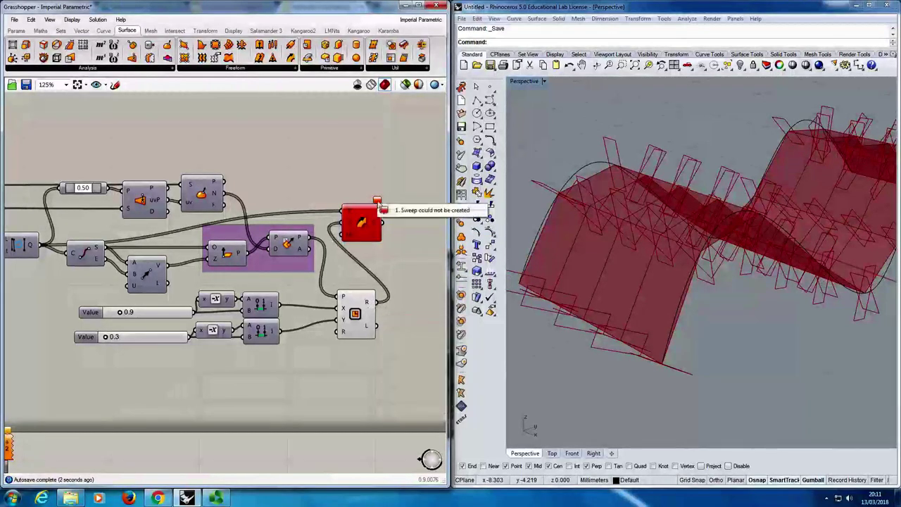
Shift Sweep1 clear of the Rectangle component and read its error message.
{"action": "scroll", "coordinate": [354, 273], "scroll_direction": "down", "scroll_amount": 5}
{"action": "scroll", "coordinate": [353, 273], "scroll_direction": "up", "scroll_amount": 4}
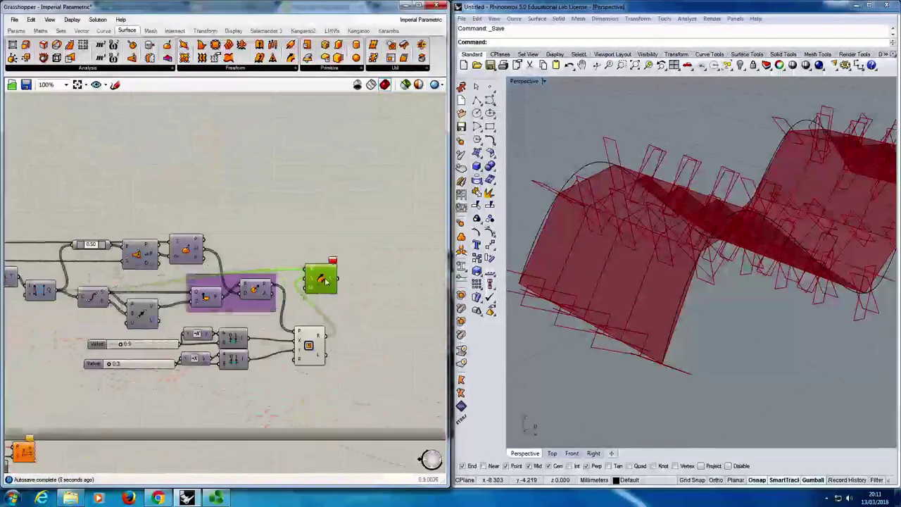
{"action": "left_click_drag", "start_coordinate": [325, 281], "coordinate": [380, 276]}
{"action": "right_click_drag", "start_coordinate": [363, 310], "coordinate": [346, 326]}
{"action": "mouse_move", "coordinate": [373, 274]}
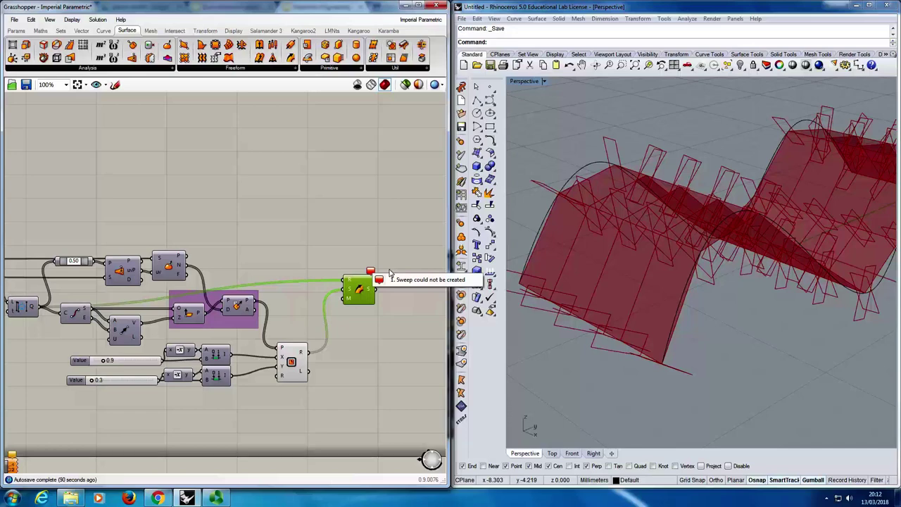
Undo the Sweep1 component's move, wiring and placement.
{"action": "key", "text": "ctrl+z"}
{"action": "key", "text": "ctrl+z"}
{"action": "key", "text": "ctrl+z"}
{"action": "key", "text": "ctrl+z"}
Check the reference sweep setup and place an unwired Sweep1 component beyond Align Plane.
{"action": "scroll", "coordinate": [324, 312], "scroll_direction": "down", "scroll_amount": 6}
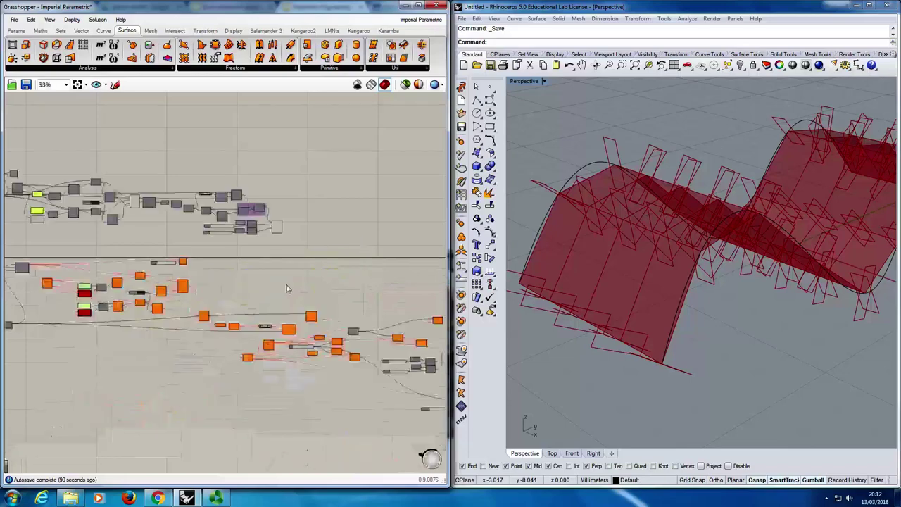
{"action": "scroll", "coordinate": [286, 288], "scroll_direction": "up", "scroll_amount": 3}
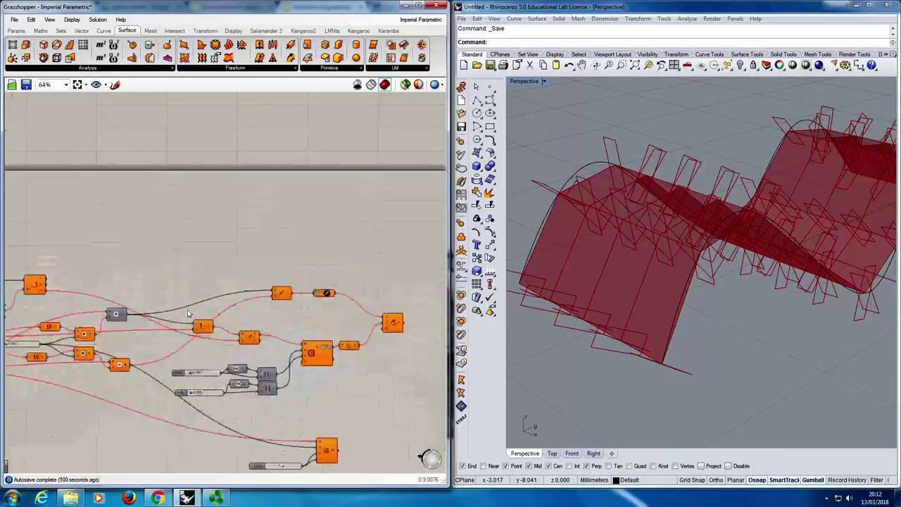
{"action": "right_click_drag", "start_coordinate": [188, 313], "coordinate": [408, 412]}
{"action": "scroll", "coordinate": [409, 412], "scroll_direction": "down", "scroll_amount": 1}
{"action": "scroll", "coordinate": [229, 189], "scroll_direction": "up", "scroll_amount": 2}
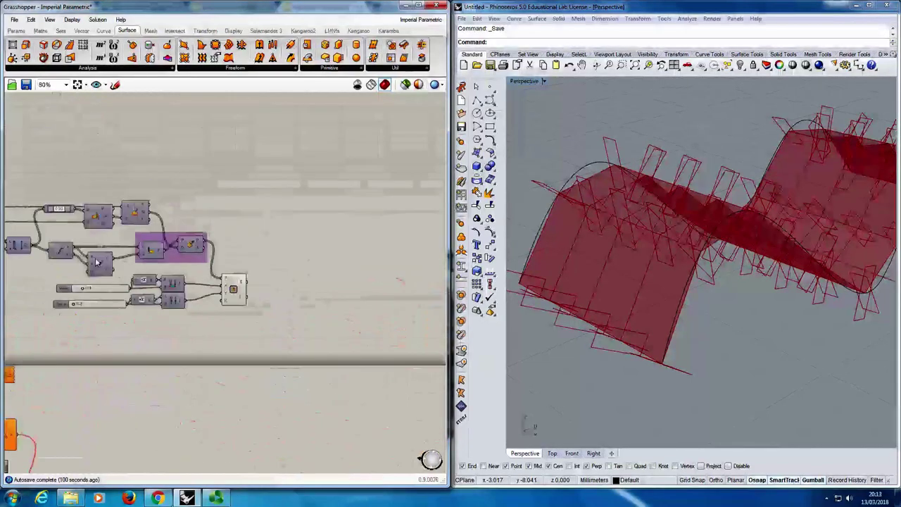
{"action": "scroll", "coordinate": [97, 262], "scroll_direction": "up", "scroll_amount": 2}
{"action": "double_click", "coordinate": [362, 235]}
{"action": "type", "text": "s"}
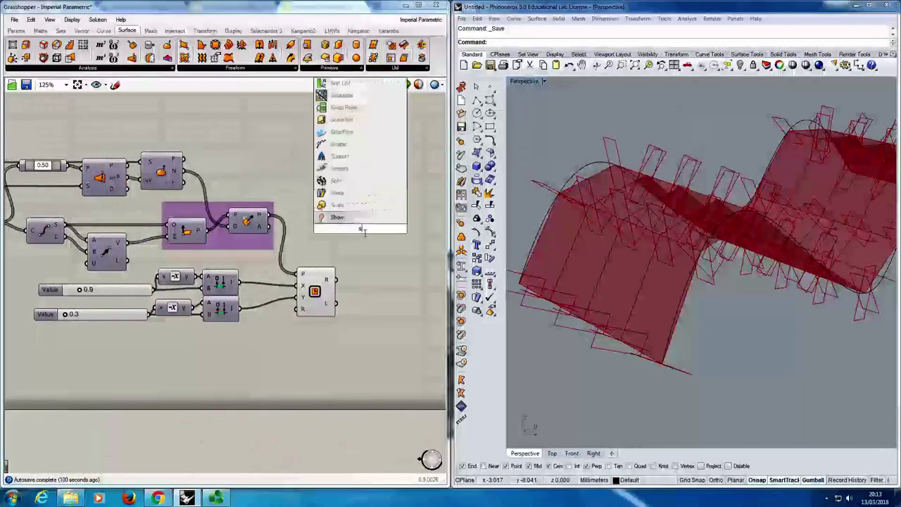
{"action": "type", "text": "wee"}
{"action": "key", "text": "Return"}
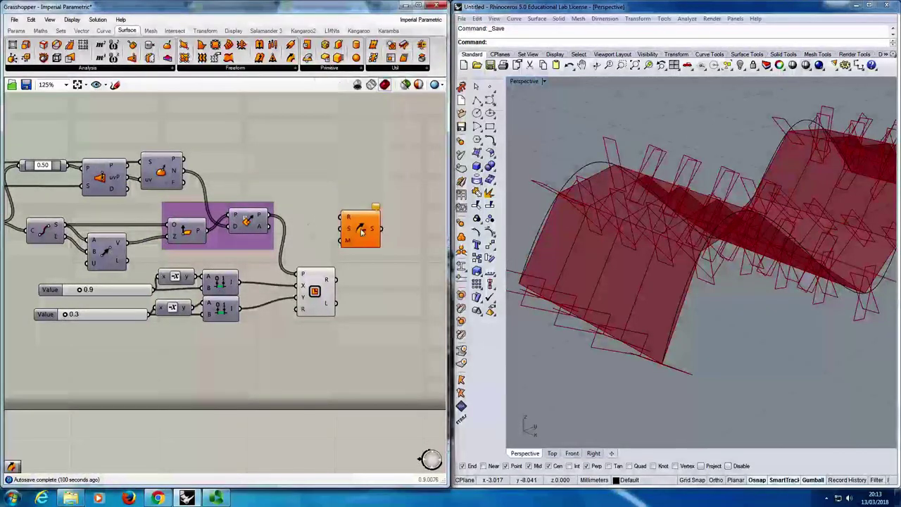
Add two panels, wire the edge lines' Q output into one and the Rectangle's R output into the other, and enlarge both.
{"action": "scroll", "coordinate": [164, 230], "scroll_direction": "down", "scroll_amount": 2}
{"action": "left_click", "coordinate": [17, 31]}
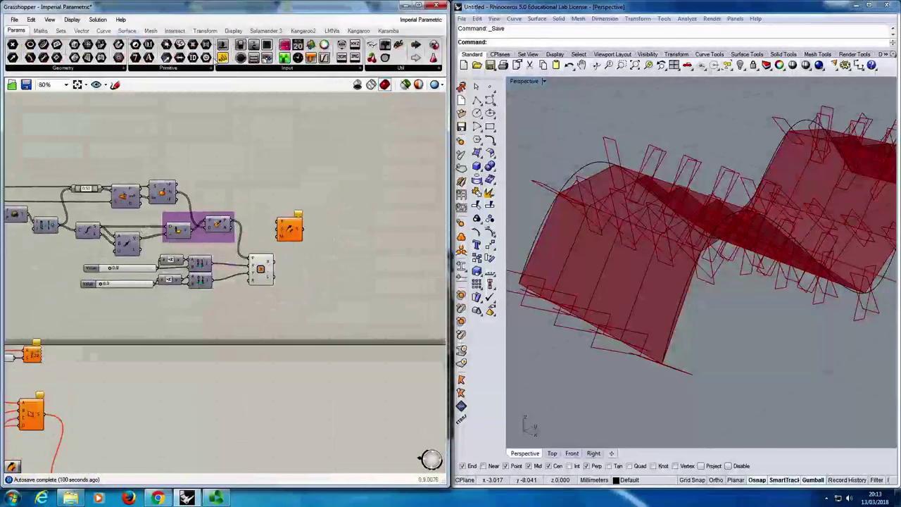
{"action": "left_click_drag", "start_coordinate": [222, 58], "coordinate": [237, 136]}
{"action": "left_click_drag", "start_coordinate": [61, 226], "coordinate": [251, 345]}
{"action": "left_click", "coordinate": [302, 261]}
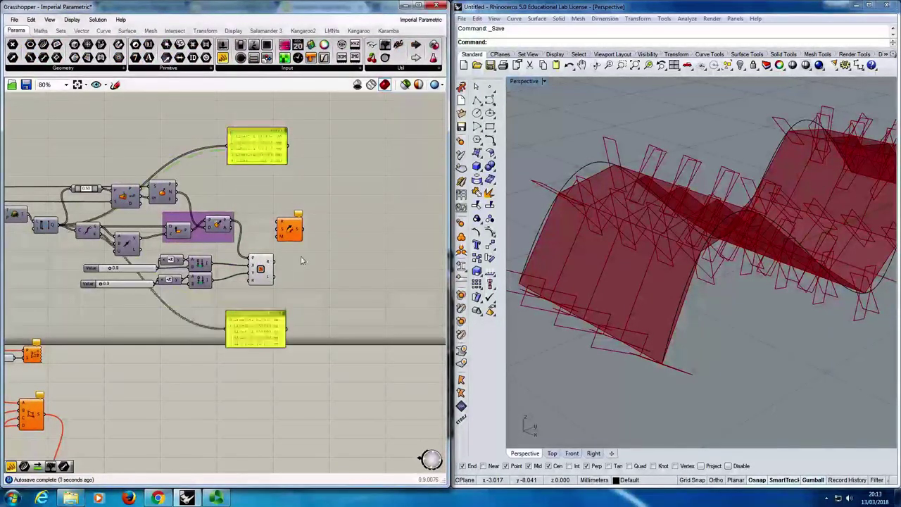
{"action": "left_click_drag", "start_coordinate": [273, 261], "coordinate": [229, 328]}
{"action": "left_click_drag", "start_coordinate": [254, 329], "coordinate": [357, 435]}
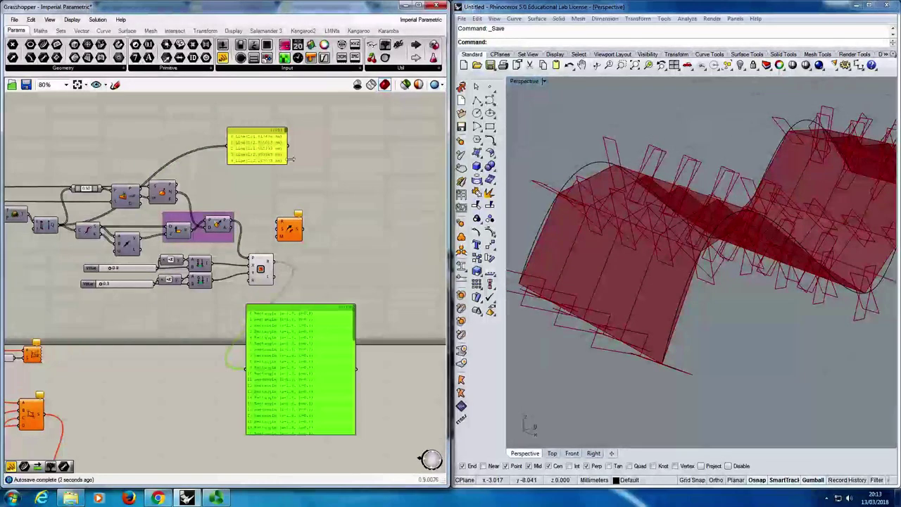
{"action": "left_click_drag", "start_coordinate": [287, 164], "coordinate": [304, 201]}
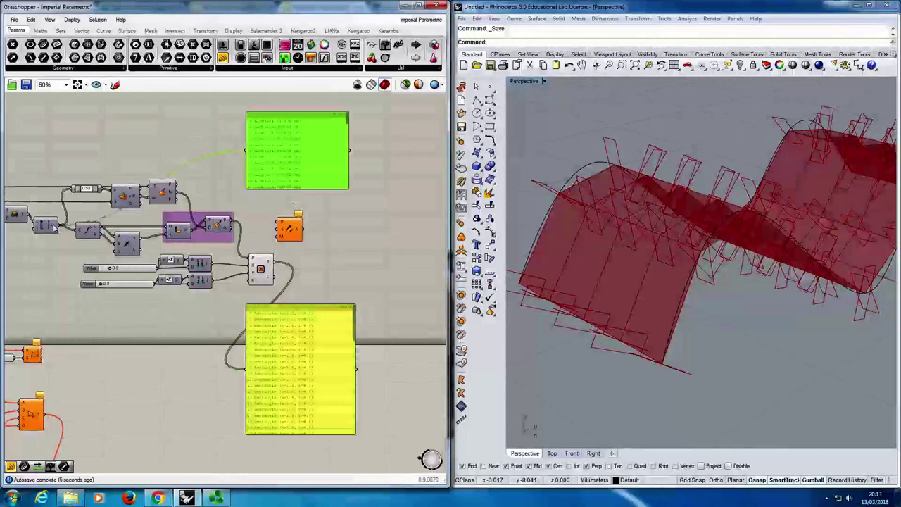
Flatten the edge lines' Q output and the Rectangle's R output, and check the line list in its panel.
{"action": "right_click", "coordinate": [53, 223]}
{"action": "left_click", "coordinate": [86, 308]}
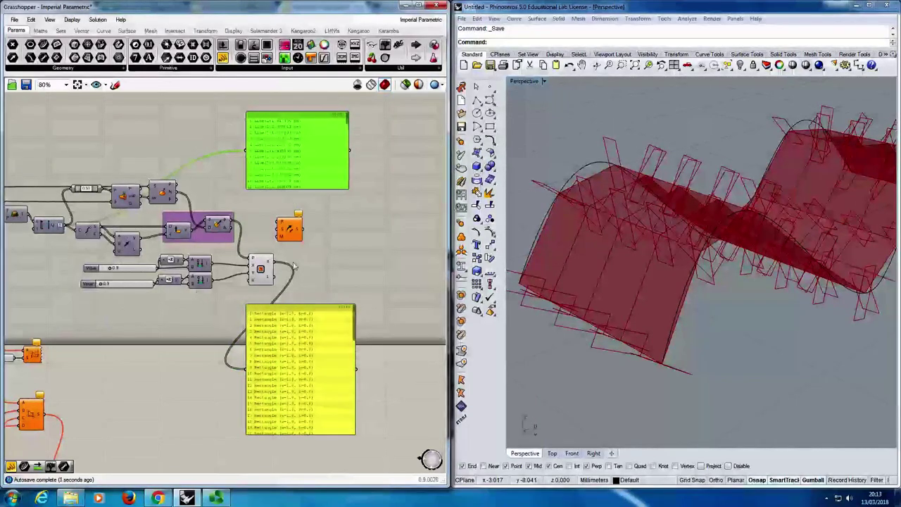
{"action": "right_click", "coordinate": [271, 262]}
{"action": "left_click", "coordinate": [295, 331]}
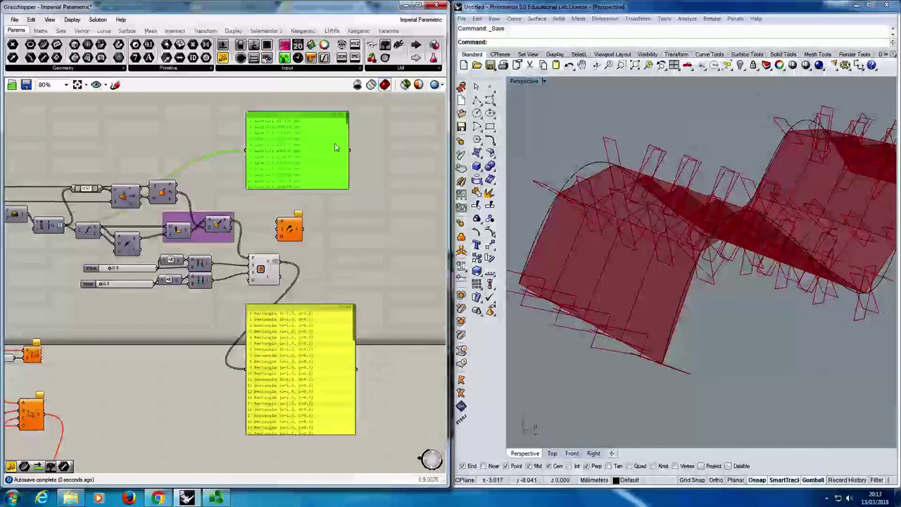
{"action": "scroll", "coordinate": [346, 179], "scroll_direction": "down", "scroll_amount": 5}
{"action": "left_click_drag", "start_coordinate": [346, 178], "coordinate": [345, 119]}
{"action": "right_click_drag", "start_coordinate": [304, 151], "coordinate": [293, 155]}
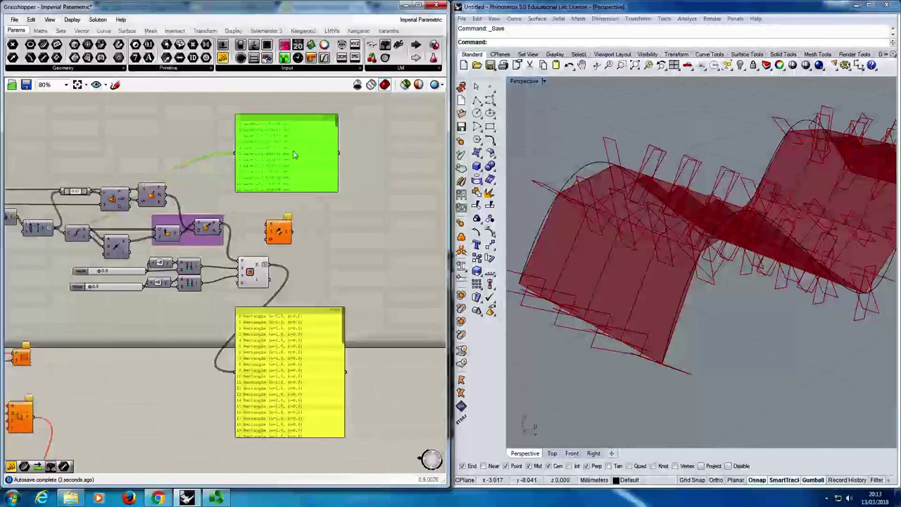
Add a Graft Tree component between the Evaluate Surface component and Sweep1.
{"action": "double_click", "coordinate": [211, 194]}
{"action": "type", "text": "graft"}
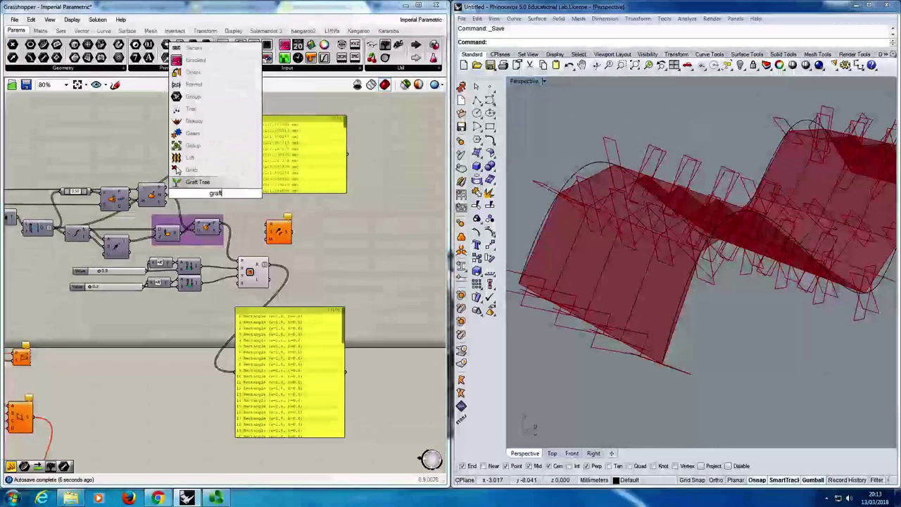
{"action": "key", "text": "Return"}
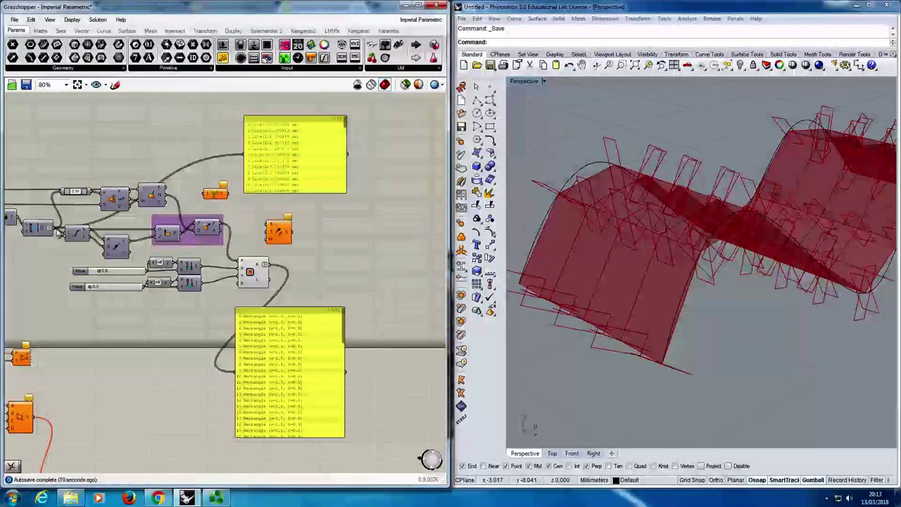
Wire the edge lines' Q output into the Graft Tree, list its output in a copied panel, and rearrange the panels and Sweep1.
{"action": "left_click_drag", "start_coordinate": [54, 228], "coordinate": [223, 202]}
{"action": "left_click_drag", "start_coordinate": [305, 178], "coordinate": [374, 235], "text": "alt"}
{"action": "left_click_drag", "start_coordinate": [234, 200], "coordinate": [397, 347]}
{"action": "left_click_drag", "start_coordinate": [332, 182], "coordinate": [384, 175]}
{"action": "right_click_drag", "start_coordinate": [383, 240], "coordinate": [348, 240]}
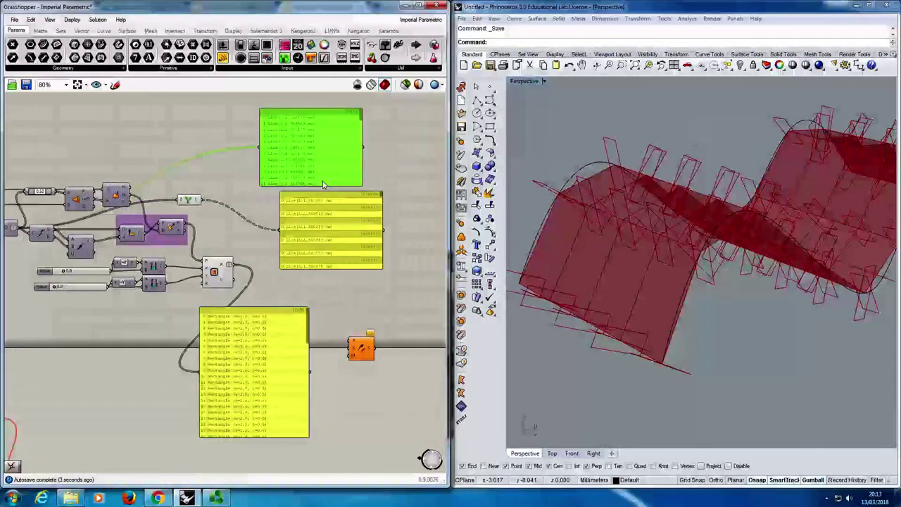
{"action": "left_click_drag", "start_coordinate": [324, 183], "coordinate": [332, 182]}
{"action": "left_click", "coordinate": [404, 171]}
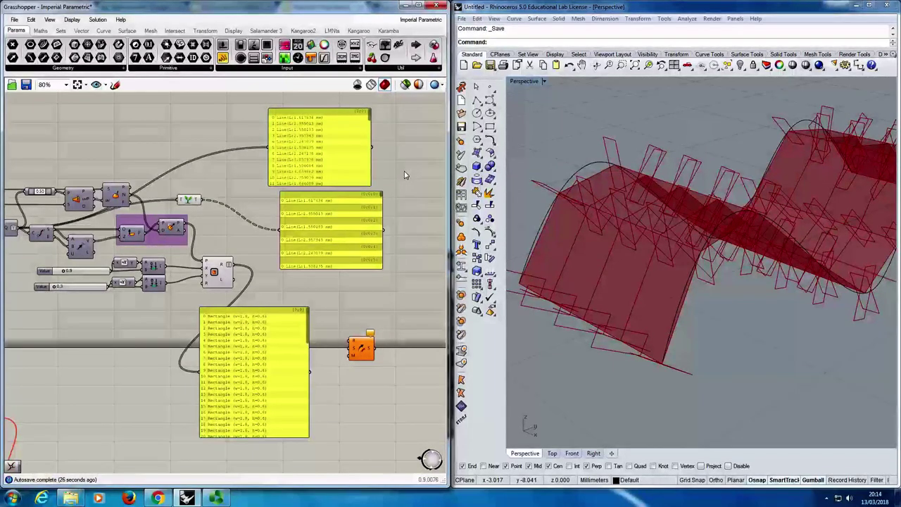
Add a second Graft Tree on the Rectangle's R output and show its grafted list in another copied panel.
{"action": "left_click_drag", "start_coordinate": [295, 378], "coordinate": [297, 409]}
{"action": "double_click", "coordinate": [256, 307]}
{"action": "type", "text": "graft"}
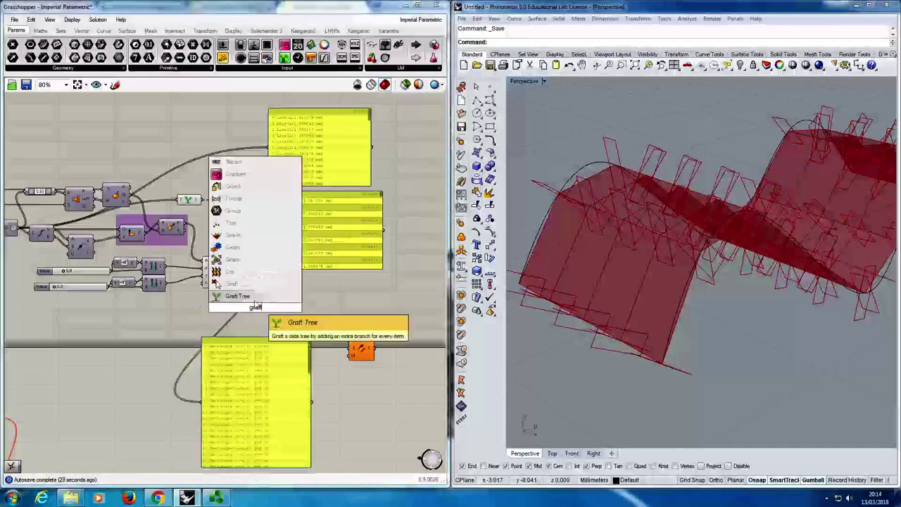
{"action": "key", "text": "Return"}
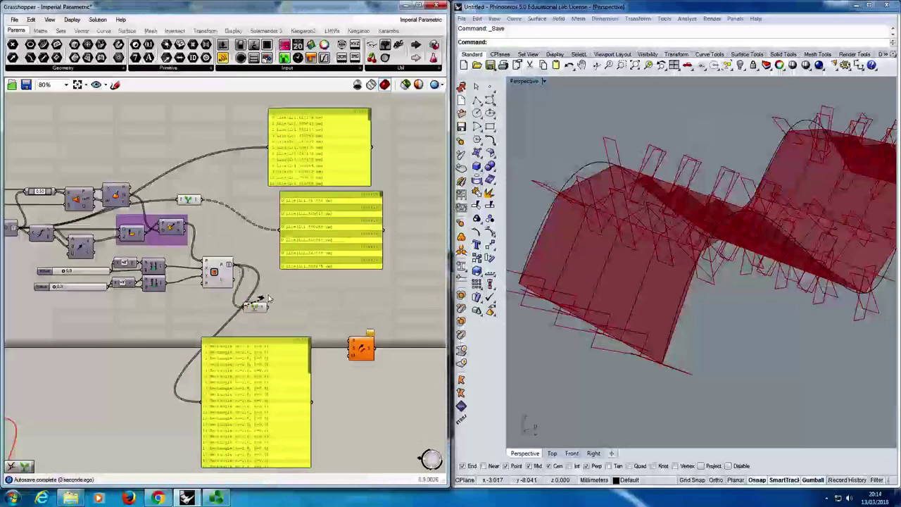
{"action": "left_click_drag", "start_coordinate": [263, 307], "coordinate": [269, 291]}
{"action": "left_click_drag", "start_coordinate": [309, 252], "coordinate": [341, 299]}
{"action": "left_click_drag", "start_coordinate": [275, 290], "coordinate": [321, 306]}
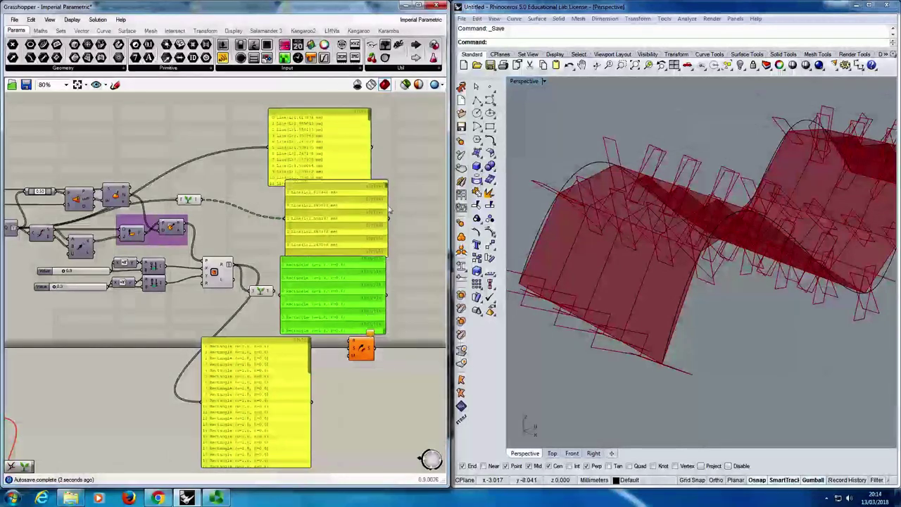
{"action": "left_click", "coordinate": [345, 133]}
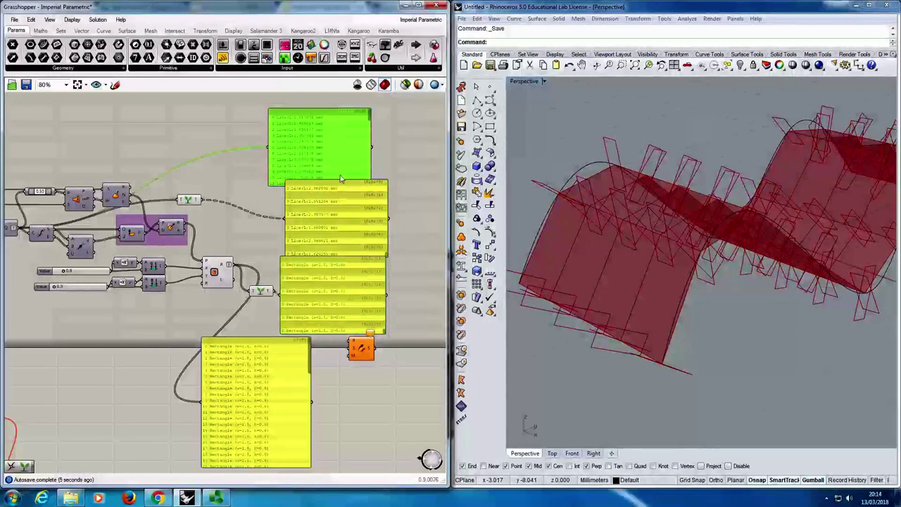
{"action": "key", "text": "Delete"}
{"action": "left_click_drag", "start_coordinate": [274, 378], "coordinate": [280, 380]}
{"action": "key", "text": "ctrl+z"}
{"action": "key", "text": "ctrl+z"}
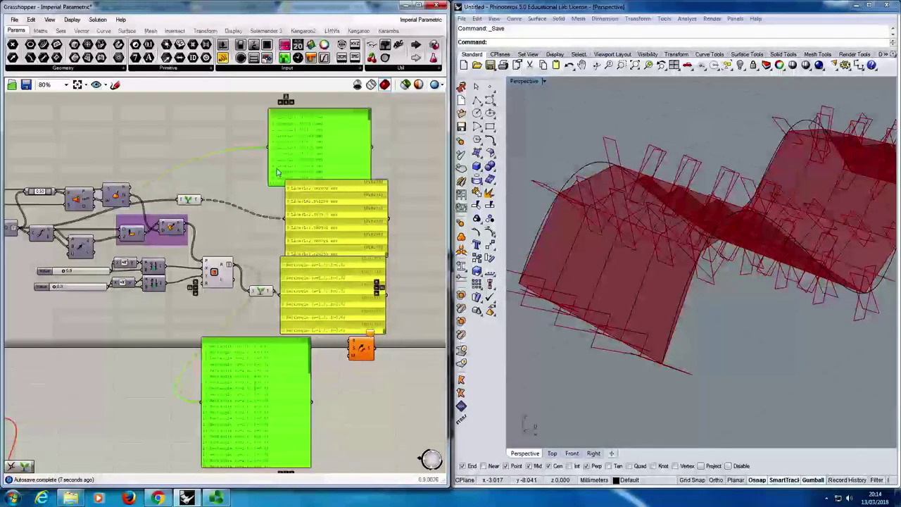
Rearrange the panels so the ungrafted line and rectangle lists sit apart from the grafted lists for comparison.
{"action": "left_click", "coordinate": [259, 160]}
{"action": "left_click_drag", "start_coordinate": [285, 146], "coordinate": [178, 197]}
{"action": "left_click_drag", "start_coordinate": [267, 343], "coordinate": [223, 247]}
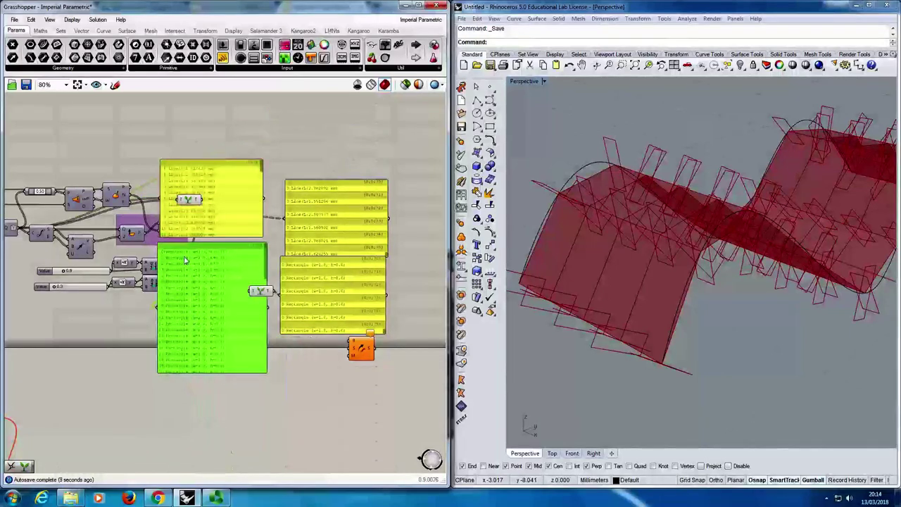
{"action": "key", "text": "ctrl+z"}
{"action": "key", "text": "ctrl+z"}
{"action": "key", "text": "ctrl+z"}
{"action": "key", "text": "ctrl+z"}
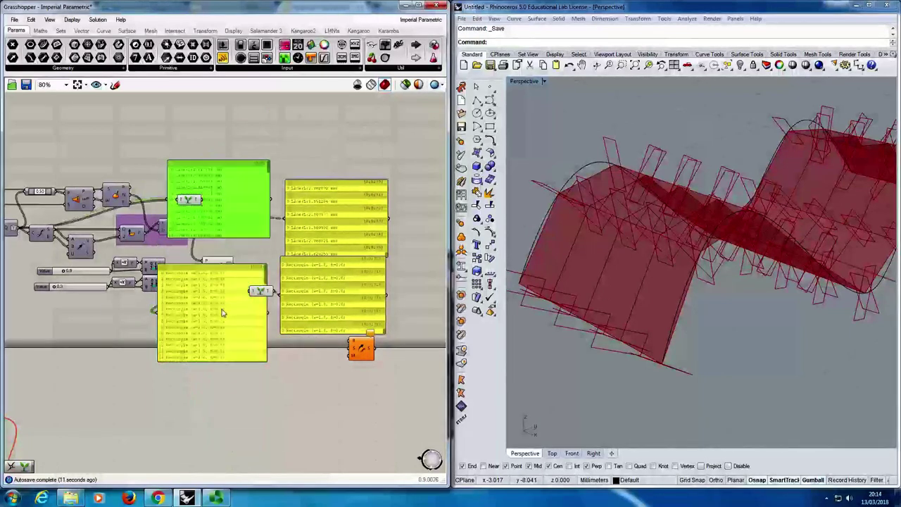
{"action": "left_click_drag", "start_coordinate": [218, 212], "coordinate": [215, 156]}
{"action": "left_click", "coordinate": [349, 156]}
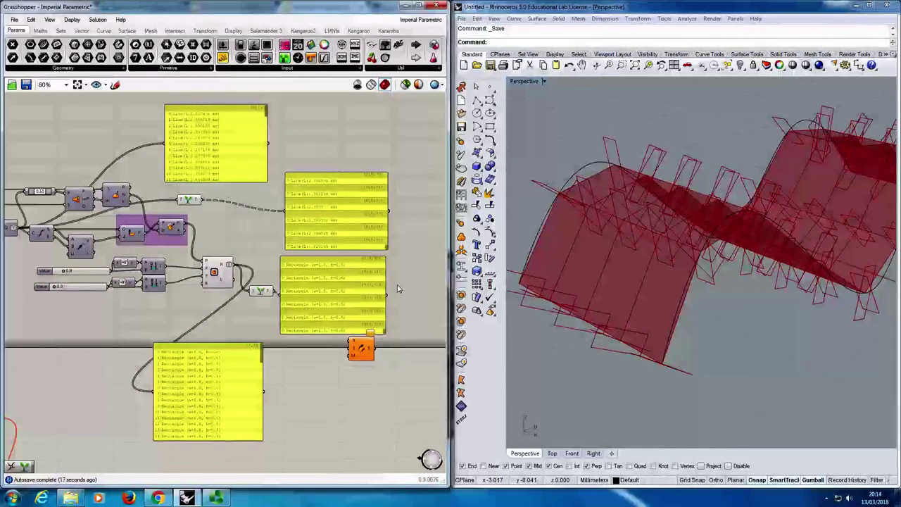
Delete the two grafted-list panels and move Sweep1 closer to the Graft Tree components.
{"action": "left_click_drag", "start_coordinate": [398, 289], "coordinate": [369, 233]}
{"action": "key", "text": "Delete"}
{"action": "left_click_drag", "start_coordinate": [359, 341], "coordinate": [315, 272]}
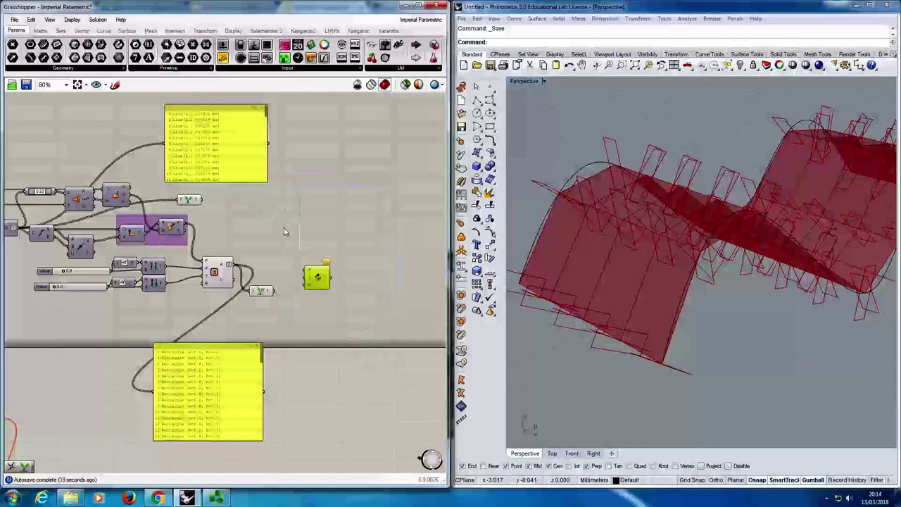
Wire the grafted lines into Sweep1's R input and the grafted rectangles into its S input, and save the definition.
{"action": "left_click_drag", "start_coordinate": [203, 200], "coordinate": [312, 246]}
{"action": "left_click", "coordinate": [302, 194]}
{"action": "left_click", "coordinate": [287, 223]}
{"action": "mouse_move", "coordinate": [287, 222]}
{"action": "right_mouse_down"}
{"action": "mouse_move", "coordinate": [312, 220]}
{"action": "mouse_move", "coordinate": [294, 221]}
{"action": "right_mouse_up"}
{"action": "key", "text": "ctrl+s"}
Set the rectangle's Y-size slider to four decimal digits and its X-size slider to three.
{"action": "scroll", "coordinate": [293, 219], "scroll_direction": "up", "scroll_amount": 1}
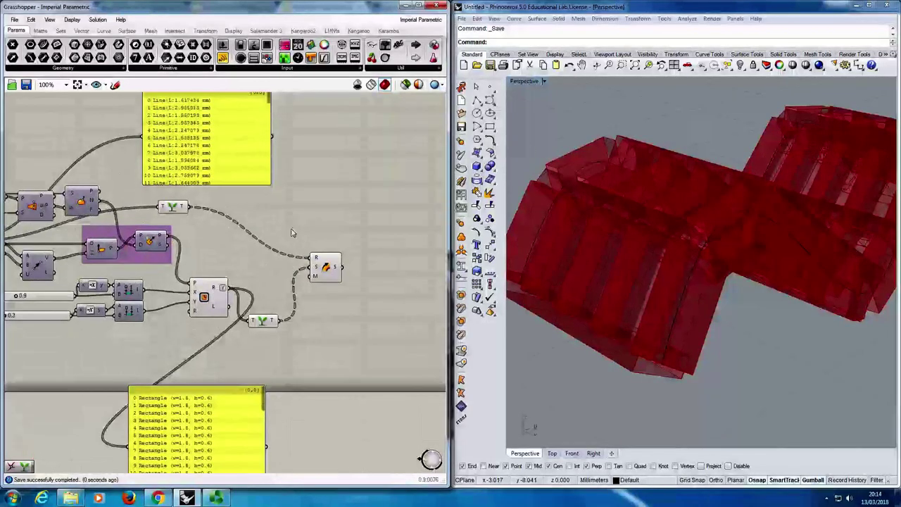
{"action": "scroll", "coordinate": [71, 295], "scroll_direction": "up", "scroll_amount": 6}
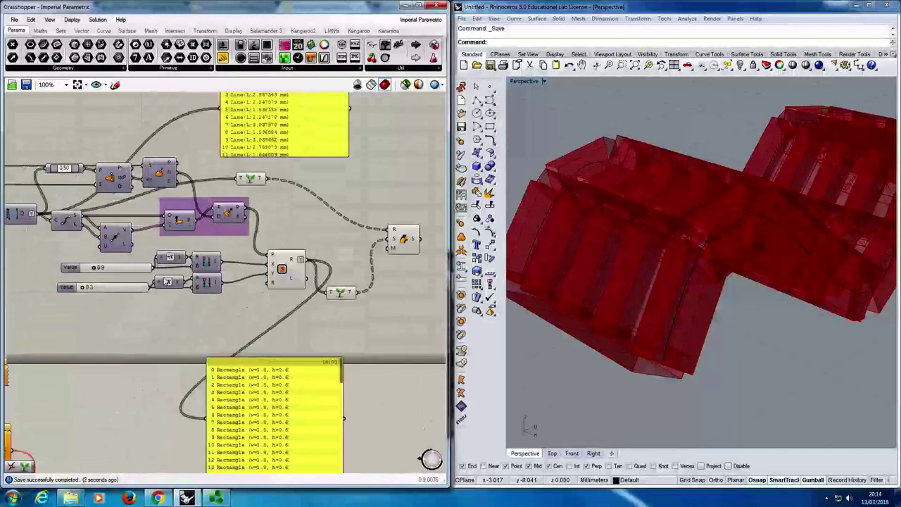
{"action": "scroll", "coordinate": [151, 339], "scroll_direction": "down", "scroll_amount": 6}
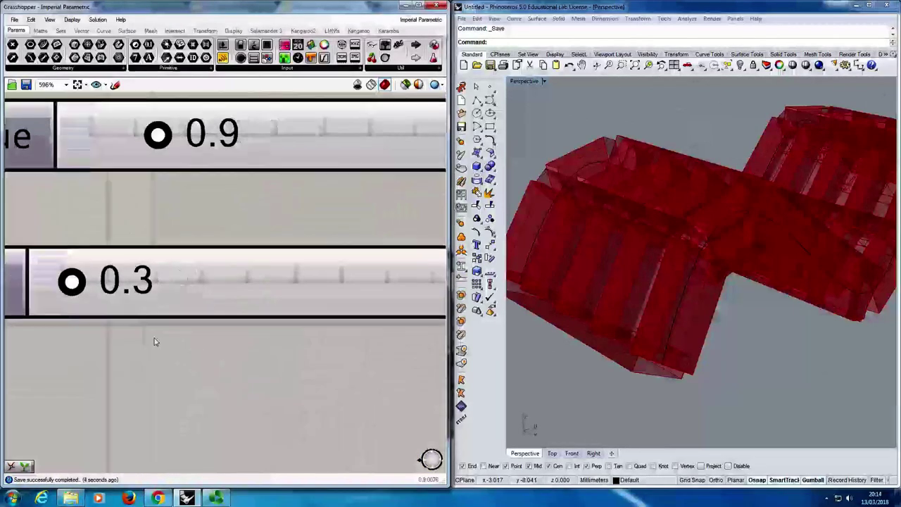
{"action": "scroll", "coordinate": [98, 379], "scroll_direction": "up", "scroll_amount": 1}
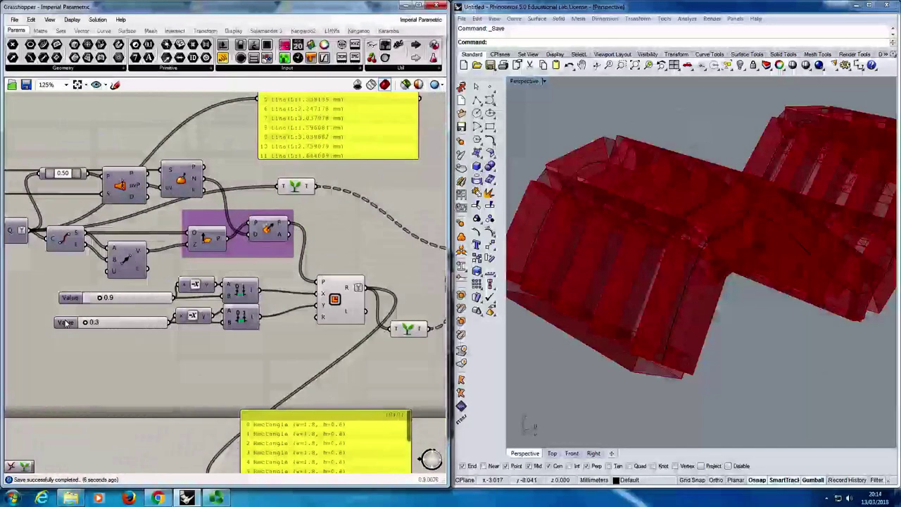
{"action": "double_click", "coordinate": [79, 322]}
{"action": "left_click_drag", "start_coordinate": [63, 308], "coordinate": [95, 294]}
{"action": "left_click", "coordinate": [70, 410]}
{"action": "double_click", "coordinate": [91, 298]}
{"action": "left_click", "coordinate": [75, 387]}
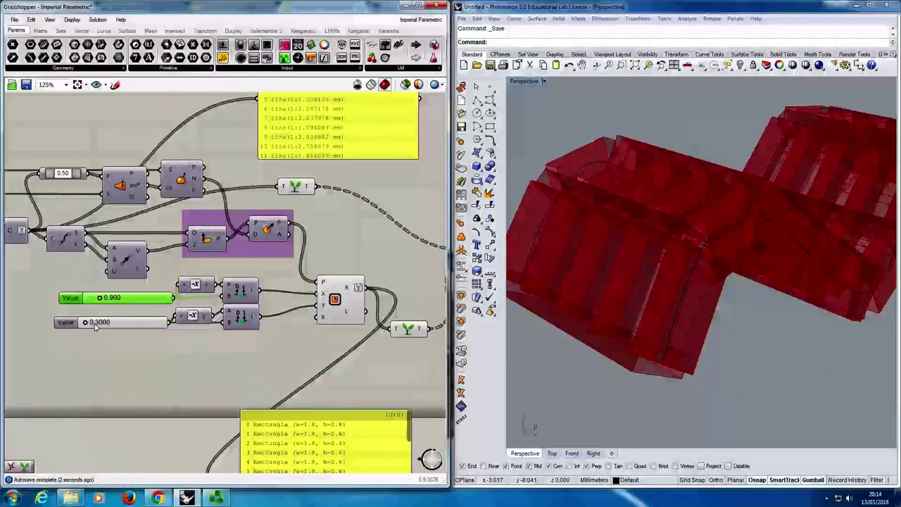
Try to set the rectangle's Y-size slider to 0.03.
{"action": "double_click", "coordinate": [113, 322]}
{"action": "type", "text": "0.02"}
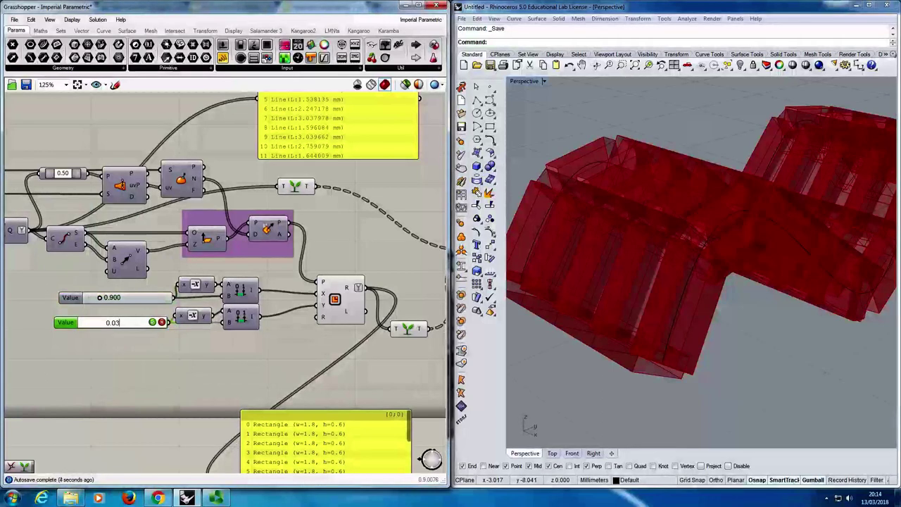
{"action": "key", "text": "Return"}
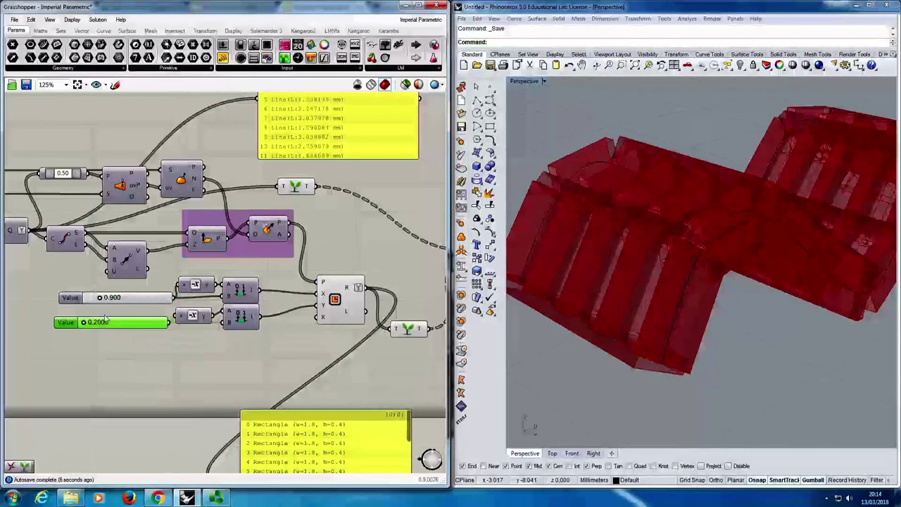
Set the Y-size slider's lower limit to 0 and its value to 0.03.
{"action": "double_click", "coordinate": [105, 322]}
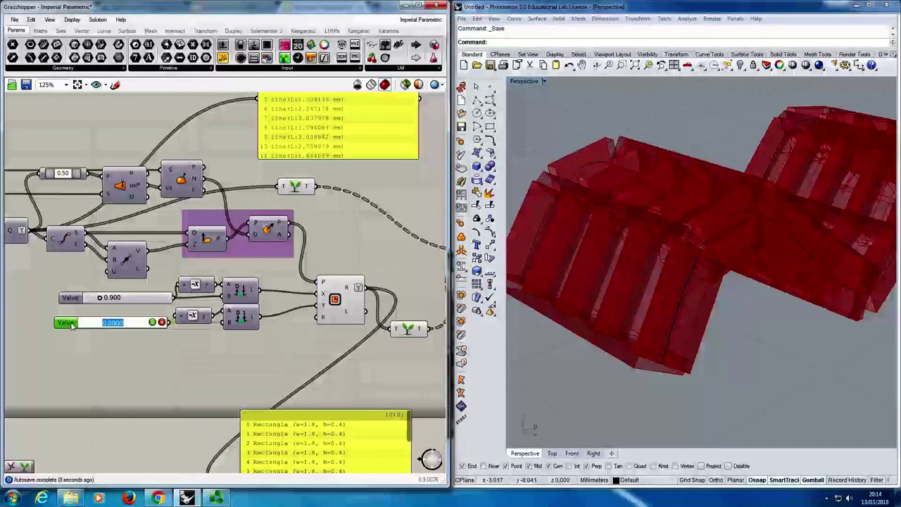
{"action": "double_click", "coordinate": [71, 326]}
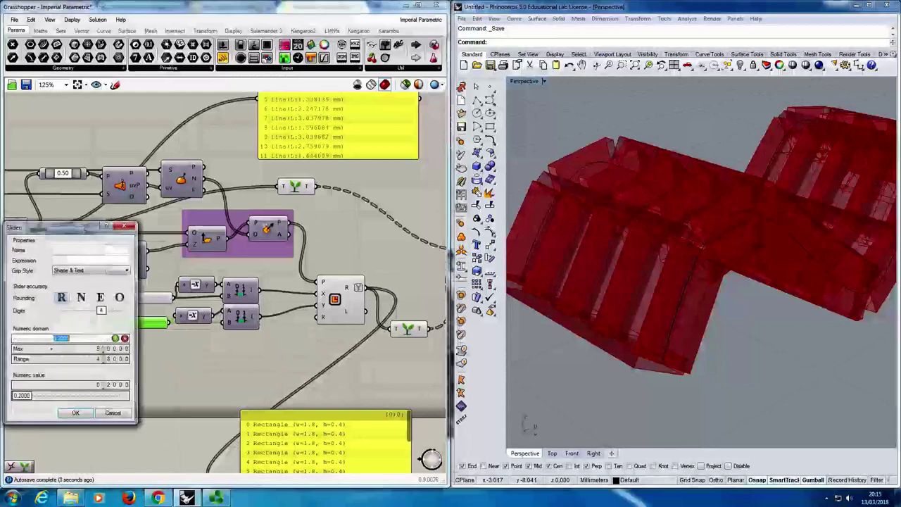
{"action": "type", "text": "0"}
{"action": "left_click", "coordinate": [115, 338]}
{"action": "left_click", "coordinate": [76, 412]}
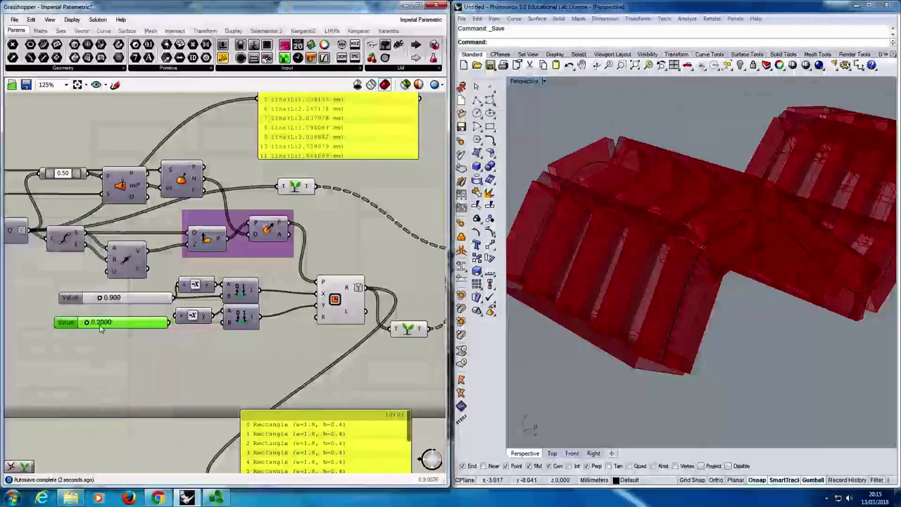
{"action": "double_click", "coordinate": [101, 322]}
{"action": "type", "text": "0.03"}
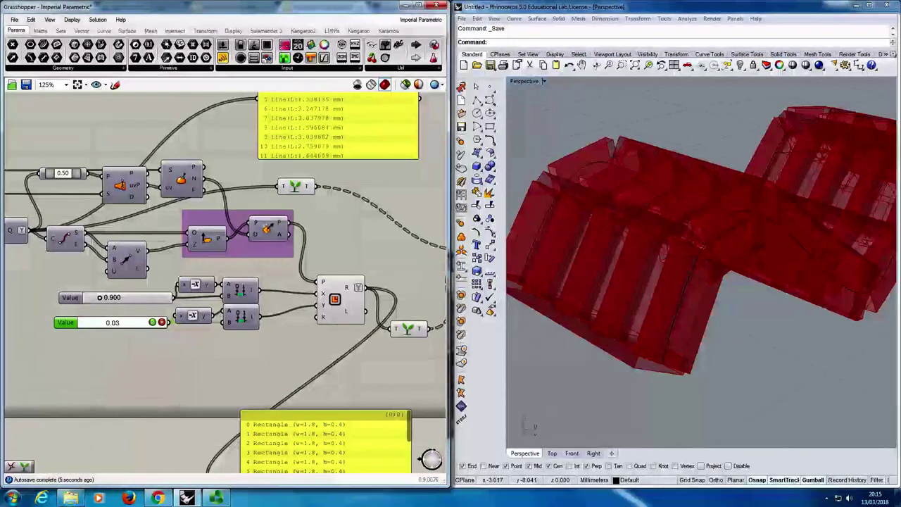
{"action": "key", "text": "Return"}
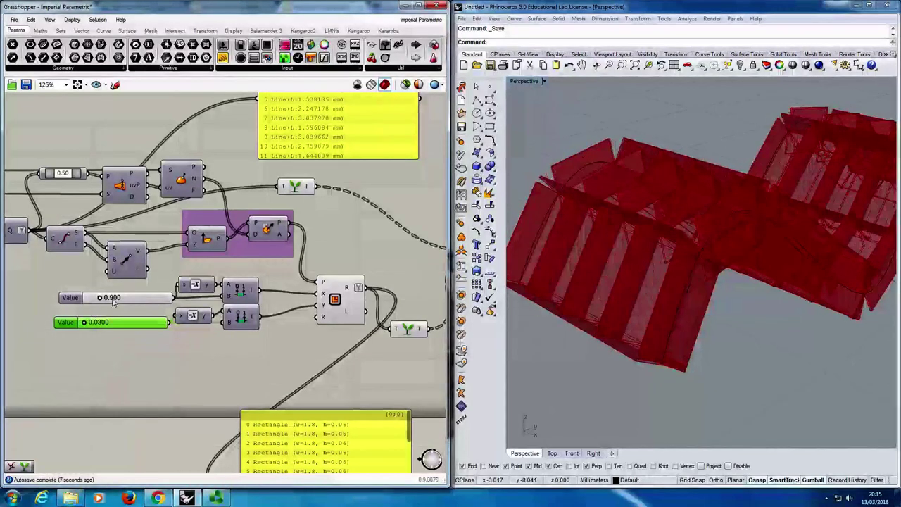
Set the rectangle's X-size slider to 0.2 and save the definition.
{"action": "double_click", "coordinate": [112, 301]}
{"action": "type", "text": "0.2"}
{"action": "key", "text": "Return"}
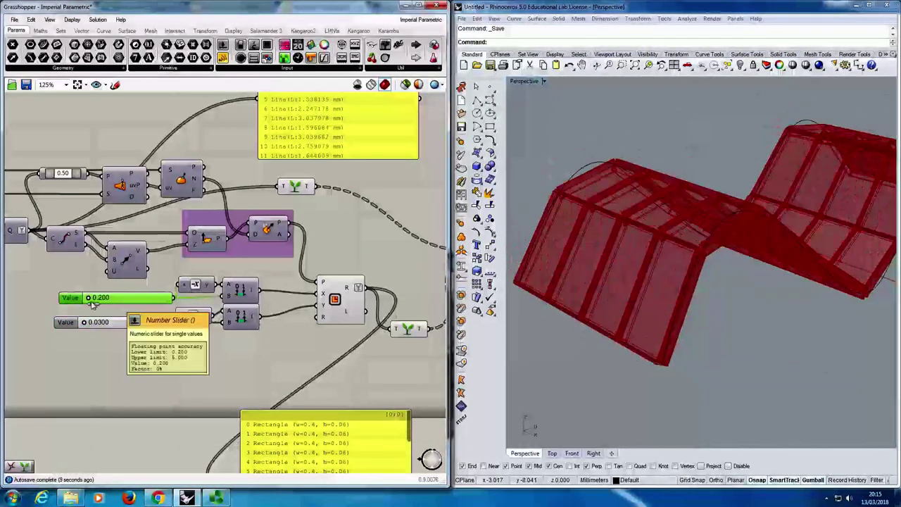
{"action": "right_click_drag", "start_coordinate": [681, 283], "coordinate": [697, 280]}
{"action": "scroll", "coordinate": [730, 263], "scroll_direction": "up", "scroll_amount": 3}
{"action": "left_click", "coordinate": [373, 259]}
{"action": "right_click_drag", "start_coordinate": [373, 259], "coordinate": [319, 272]}
{"action": "key", "text": "ctrl+s"}
Select Sweep1 to highlight the swept beams and inspect them in the perspective view.
{"action": "right_click_drag", "start_coordinate": [687, 271], "coordinate": [649, 262]}
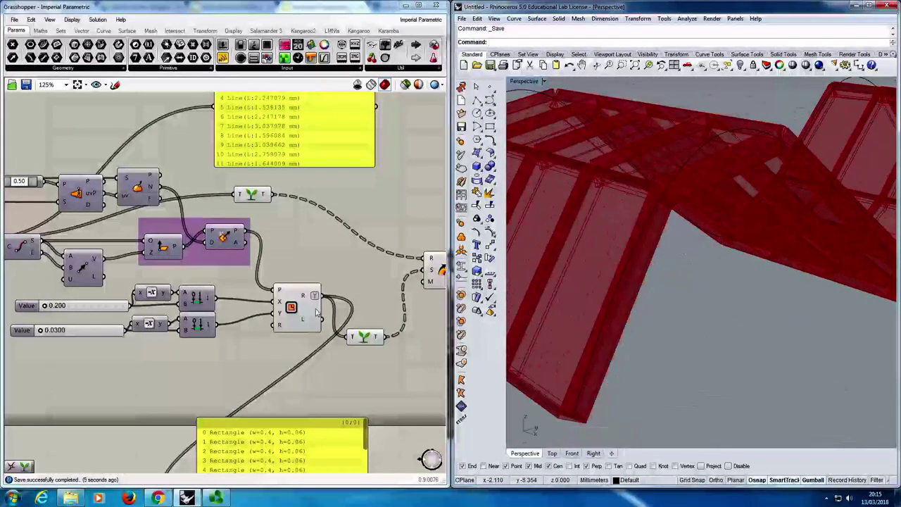
{"action": "right_click_drag", "start_coordinate": [316, 312], "coordinate": [311, 306]}
{"action": "left_click", "coordinate": [411, 274]}
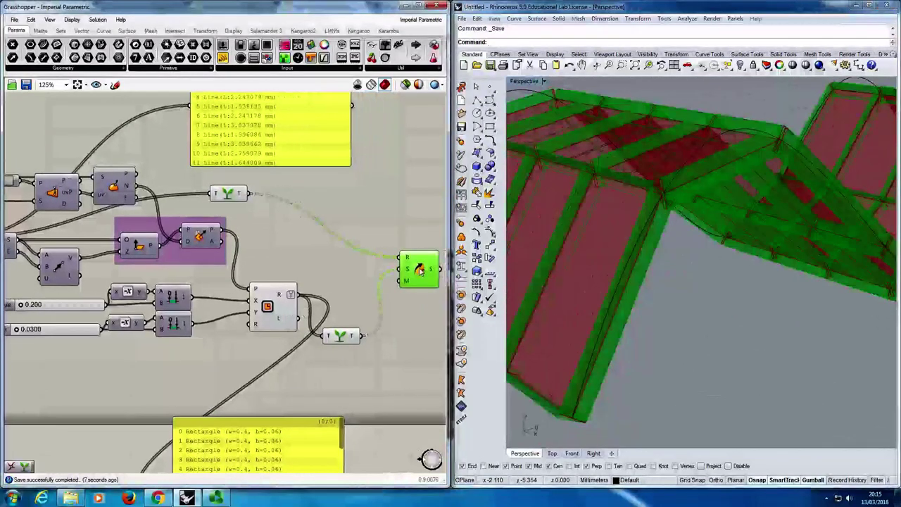
{"action": "left_click", "coordinate": [337, 269]}
Turn off the preview of the Rectangle and Graft Tree components, and delete the line and rectangle list panels.
{"action": "right_click_drag", "start_coordinate": [292, 243], "coordinate": [339, 245]}
{"action": "left_click_drag", "start_coordinate": [392, 368], "coordinate": [246, 178]}
{"action": "middle_click", "coordinate": [239, 171]}
{"action": "left_click", "coordinate": [272, 156]}
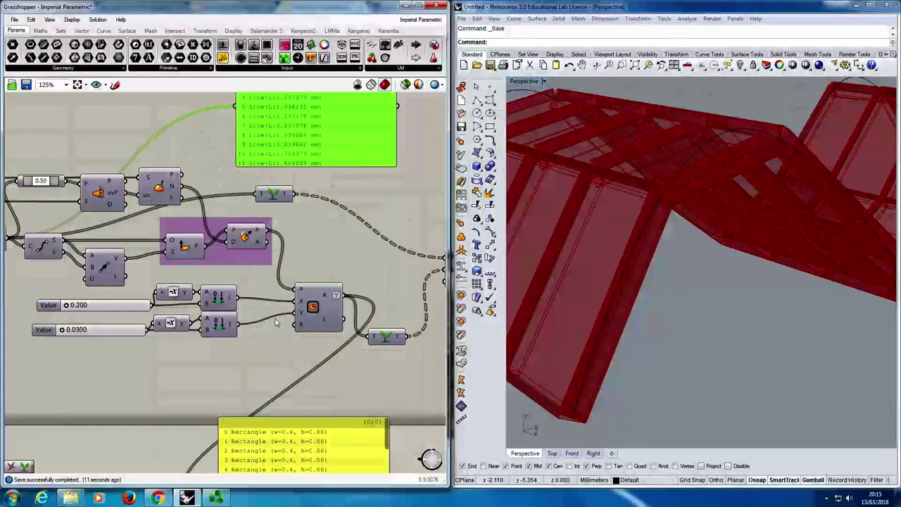
{"action": "key", "text": "Delete"}
{"action": "left_click", "coordinate": [277, 430]}
{"action": "key", "text": "Delete"}
Move the two Graft Tree components into a tidier layout before Sweep1 and save the definition.
{"action": "right_click_drag", "start_coordinate": [283, 210], "coordinate": [231, 207]}
{"action": "left_click_drag", "start_coordinate": [230, 195], "coordinate": [299, 185]}
{"action": "left_click_drag", "start_coordinate": [335, 335], "coordinate": [335, 300]}
{"action": "left_click", "coordinate": [201, 207]}
{"action": "scroll", "coordinate": [191, 212], "scroll_direction": "down", "scroll_amount": 5}
{"action": "key", "text": "ctrl+s"}
Turn off the preview of the four-point panel surface component and inspect the beam frame in the perspective view.
{"action": "scroll", "coordinate": [129, 223], "scroll_direction": "up", "scroll_amount": 3}
{"action": "right_click_drag", "start_coordinate": [129, 223], "coordinate": [247, 230]}
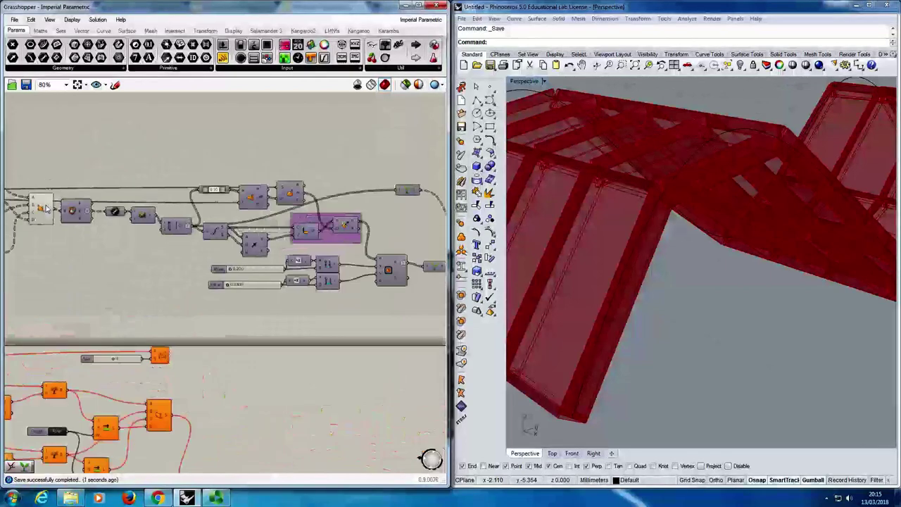
{"action": "right_click", "coordinate": [47, 210]}
{"action": "left_click", "coordinate": [67, 226]}
{"action": "right_click_drag", "start_coordinate": [348, 209], "coordinate": [218, 228]}
{"action": "right_click_drag", "start_coordinate": [704, 204], "coordinate": [728, 242]}
{"action": "scroll", "coordinate": [728, 237], "scroll_direction": "down", "scroll_amount": 5}
{"action": "scroll", "coordinate": [732, 264], "scroll_direction": "up", "scroll_amount": 4}
{"action": "scroll", "coordinate": [734, 264], "scroll_direction": "down", "scroll_amount": 3}
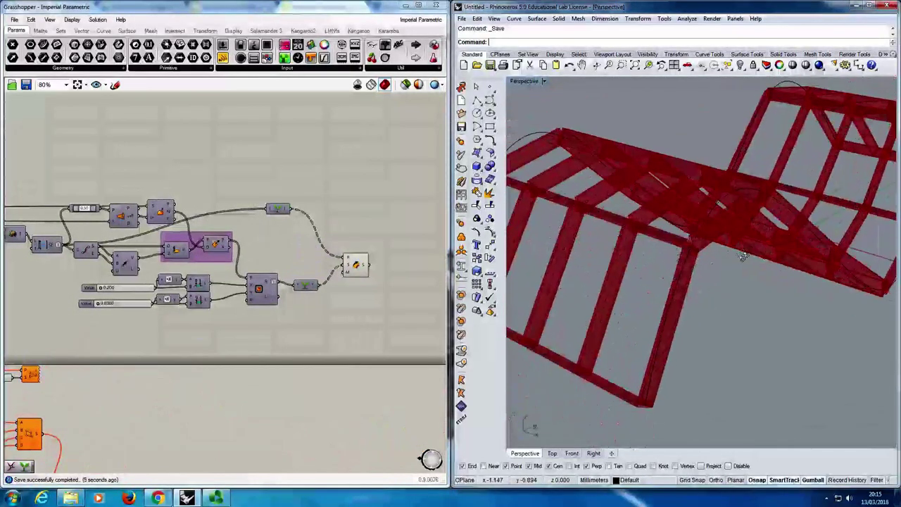
Save the definition and set the preview mesh quality to High Quality.
{"action": "scroll", "coordinate": [738, 252], "scroll_direction": "up", "scroll_amount": 3}
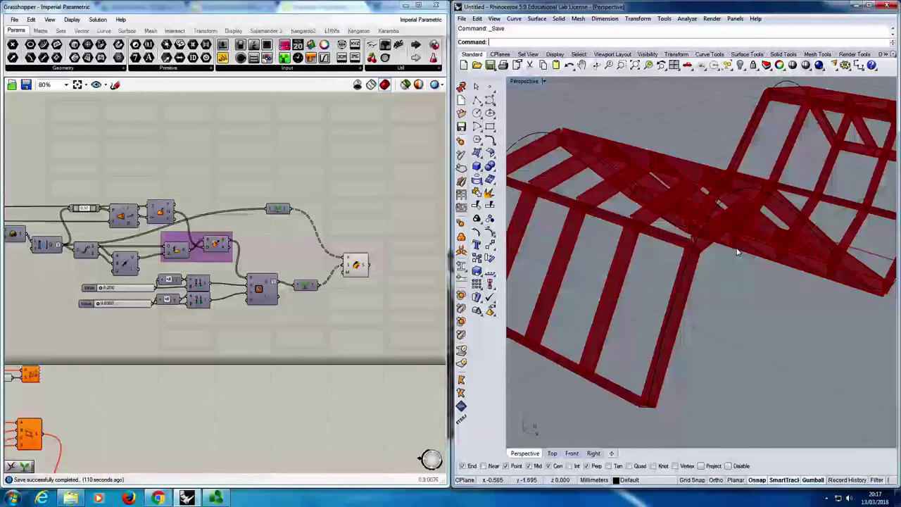
{"action": "scroll", "coordinate": [342, 328], "scroll_direction": "up", "scroll_amount": 3}
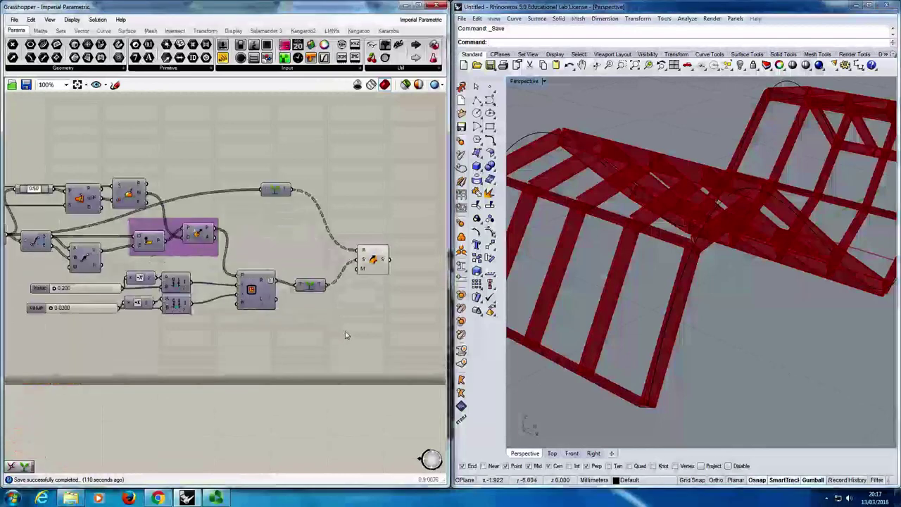
{"action": "key", "text": "ctrl+s"}
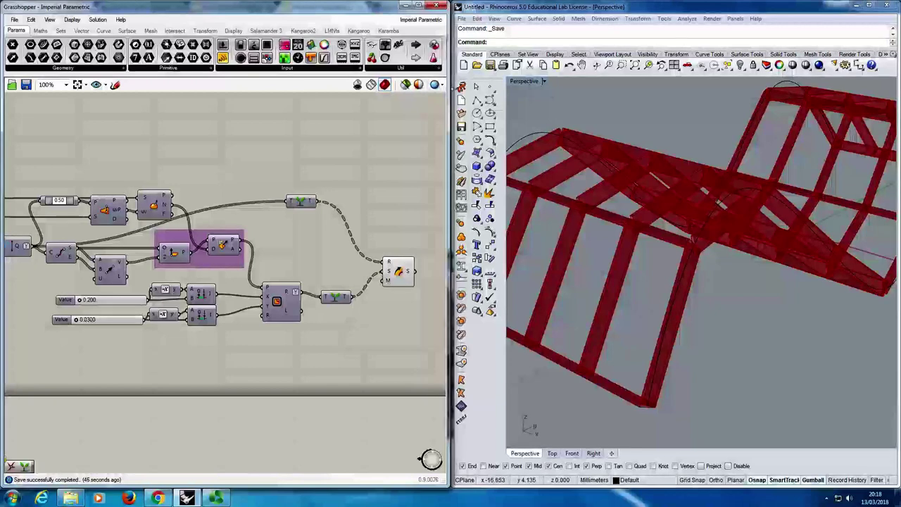
{"action": "left_click", "coordinate": [444, 85]}
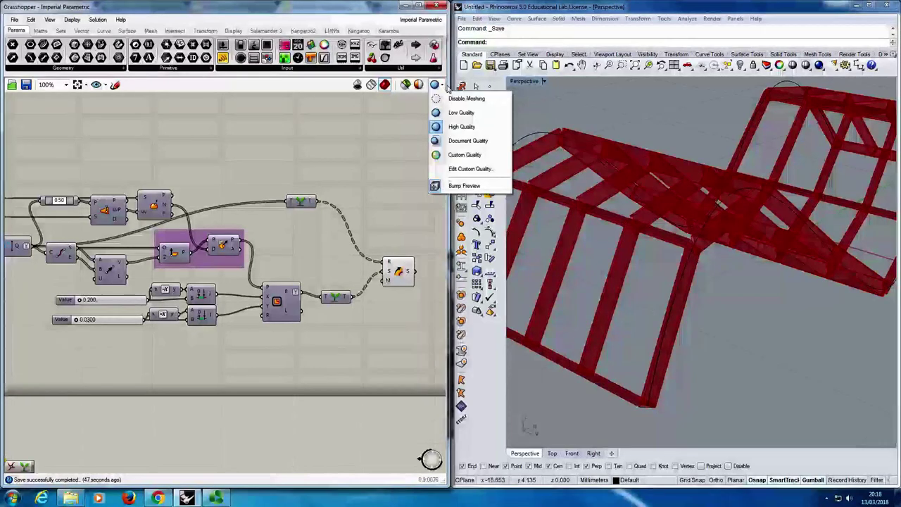
{"action": "left_click", "coordinate": [452, 129]}
{"action": "right_click_drag", "start_coordinate": [344, 234], "coordinate": [340, 232]}
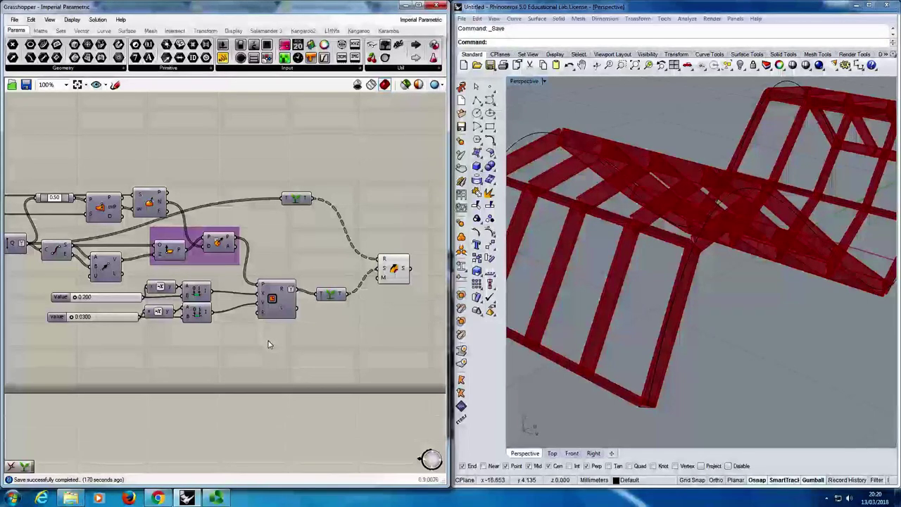
Examine the reference definition's components around the sweep to find the next part to rebuild.
{"action": "right_click_drag", "start_coordinate": [416, 350], "coordinate": [248, 239]}
{"action": "scroll", "coordinate": [385, 303], "scroll_direction": "down", "scroll_amount": 4}
{"action": "scroll", "coordinate": [415, 445], "scroll_direction": "up", "scroll_amount": 1}
{"action": "right_click_drag", "start_coordinate": [415, 445], "coordinate": [303, 391]}
{"action": "scroll", "coordinate": [304, 394], "scroll_direction": "up", "scroll_amount": 5}
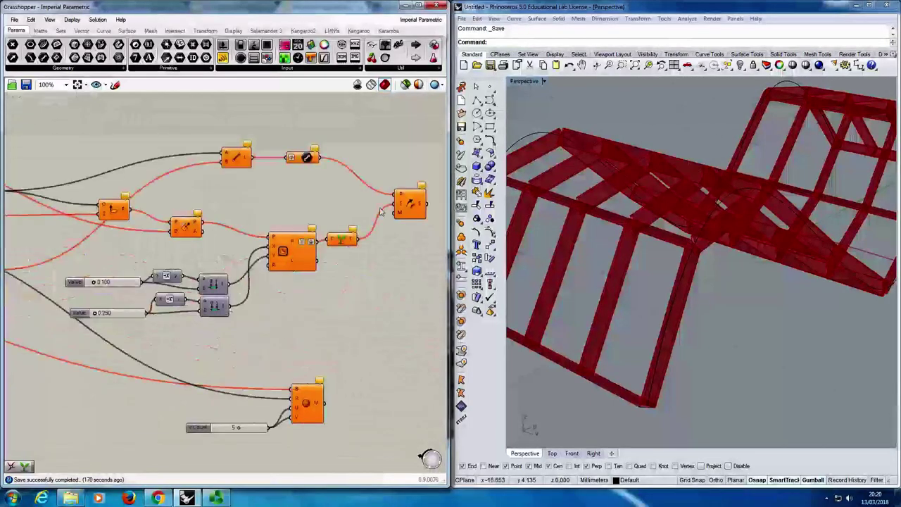
{"action": "right_click_drag", "start_coordinate": [204, 269], "coordinate": [216, 231]}
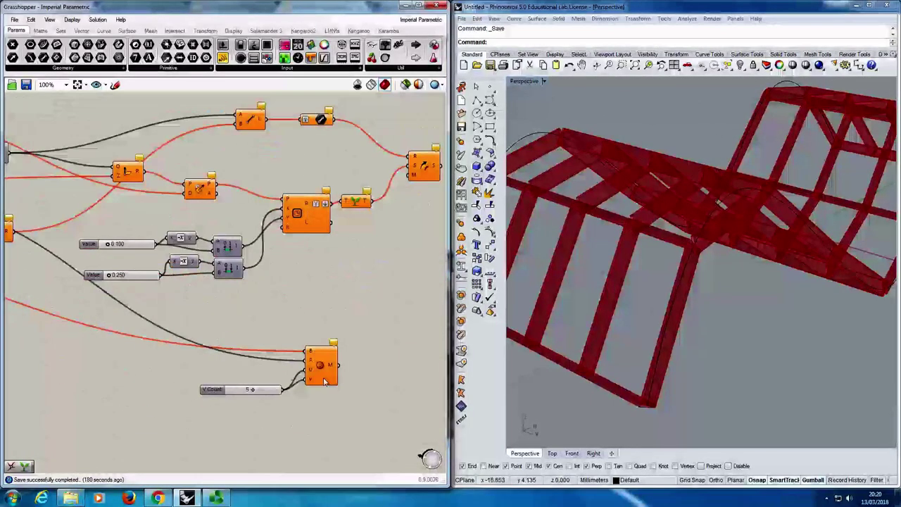
{"action": "right_click_drag", "start_coordinate": [243, 341], "coordinate": [436, 406]}
{"action": "scroll", "coordinate": [436, 407], "scroll_direction": "down", "scroll_amount": 5}
{"action": "scroll", "coordinate": [298, 284], "scroll_direction": "up", "scroll_amount": 5}
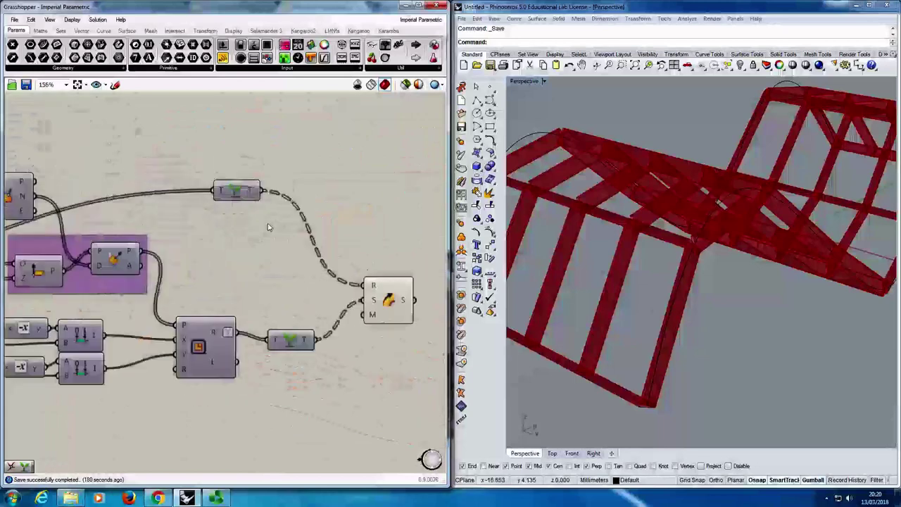
Add a Sphere component and connect the panel edges' end points to its base input.
{"action": "double_click", "coordinate": [337, 344]}
{"action": "type", "text": "sphere"}
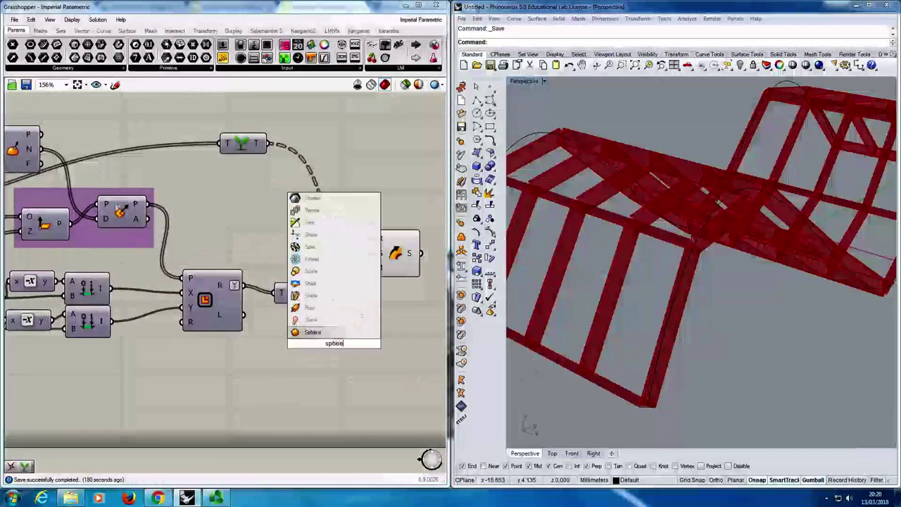
{"action": "key", "text": "Return"}
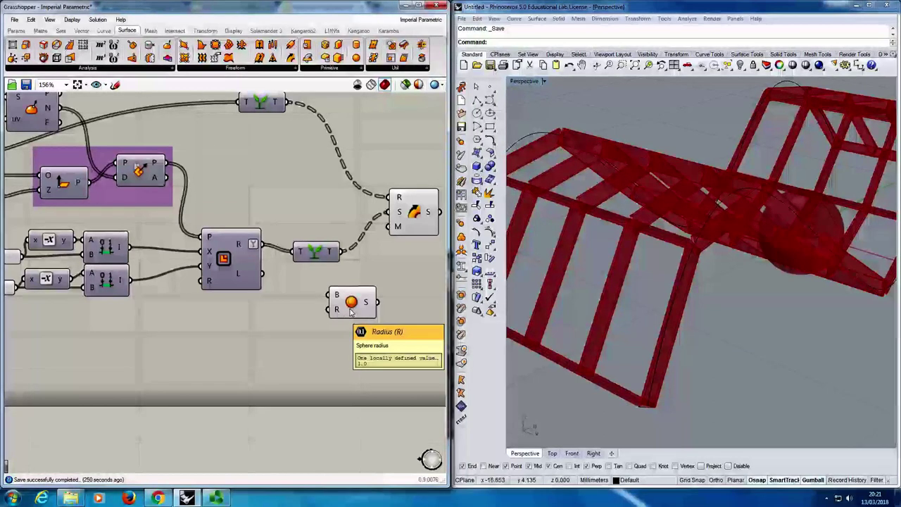
{"action": "scroll", "coordinate": [105, 227], "scroll_direction": "down", "scroll_amount": 4}
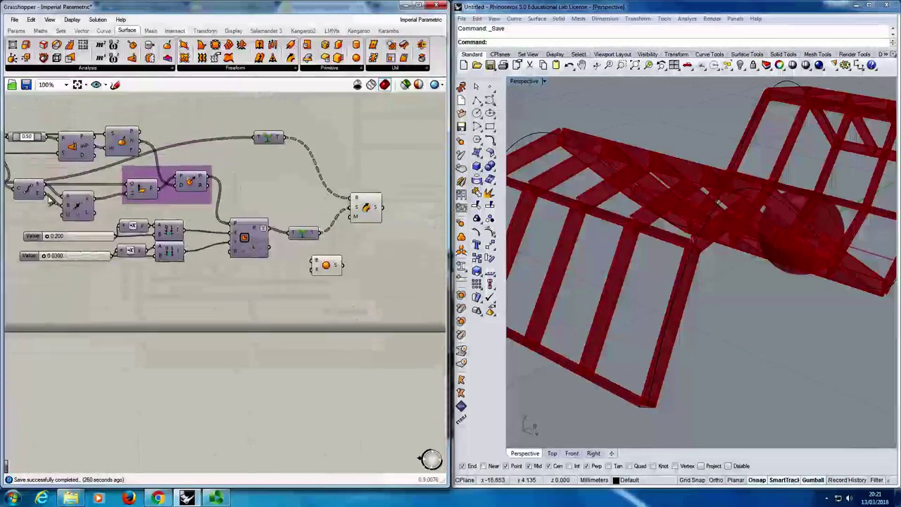
{"action": "left_click_drag", "start_coordinate": [45, 192], "coordinate": [315, 260]}
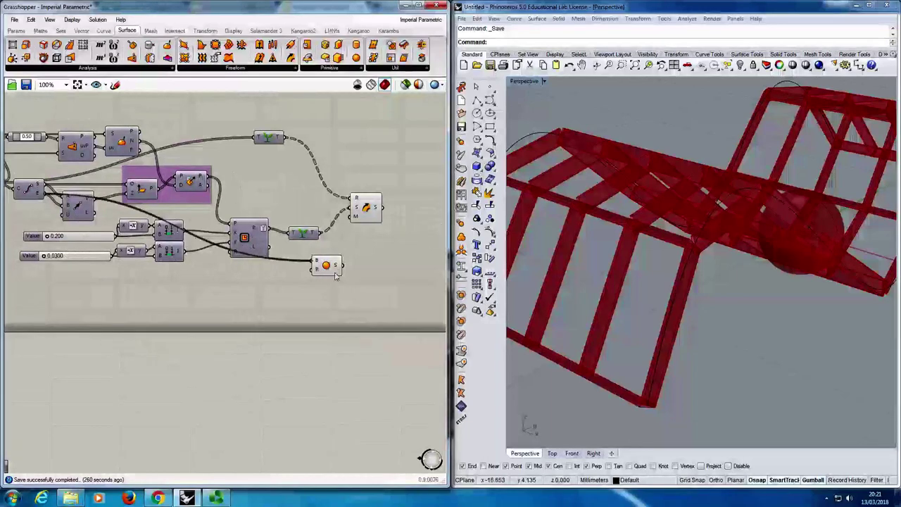
{"action": "right_click_drag", "start_coordinate": [784, 211], "coordinate": [744, 225]}
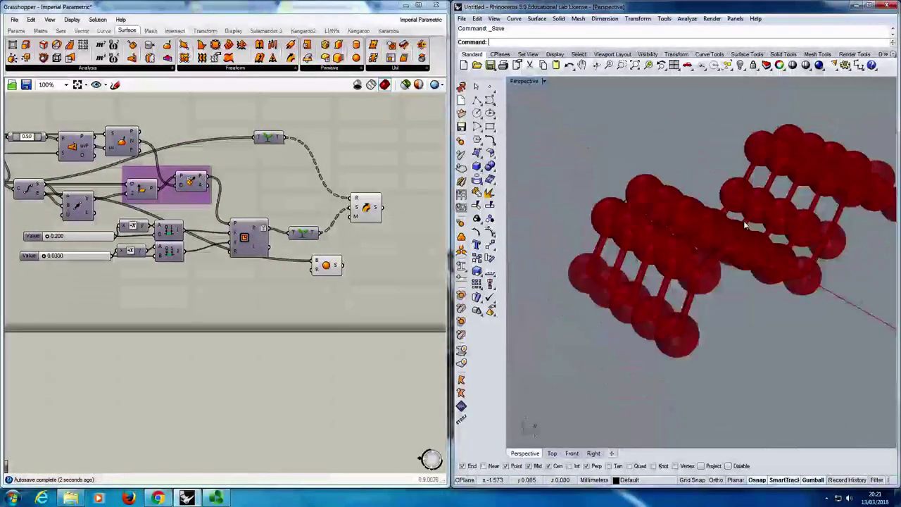
{"action": "scroll", "coordinate": [745, 225], "scroll_direction": "up", "scroll_amount": 2}
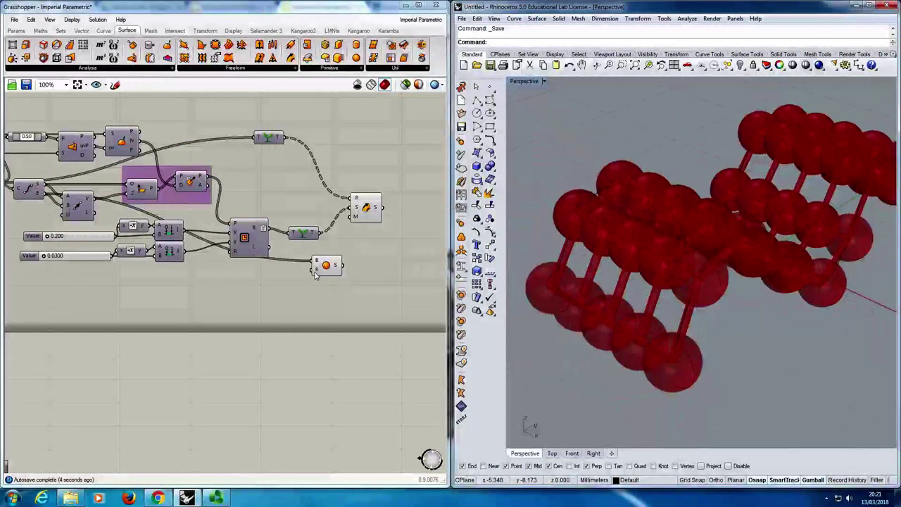
Connect a 0.05 number slider to the Sphere's radius and raise it to 0.10.
{"action": "double_click", "coordinate": [252, 304]}
{"action": "type", "text": "0.05"}
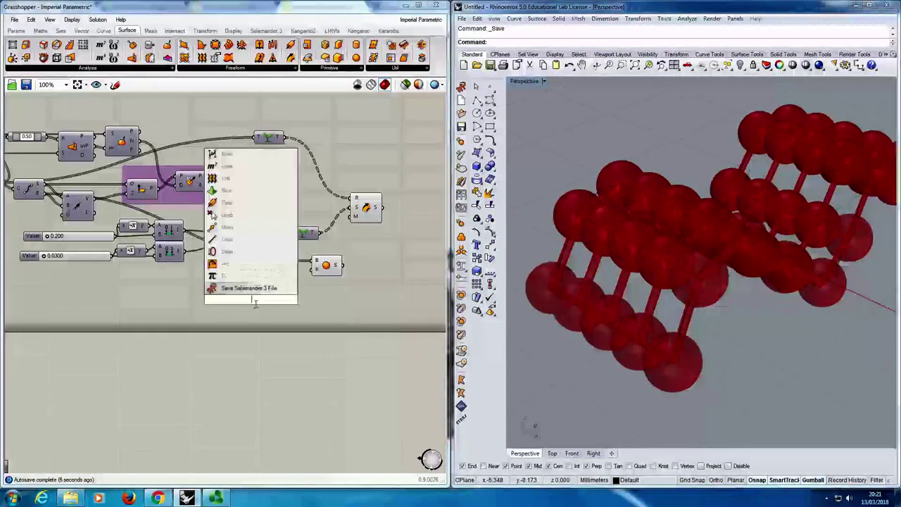
{"action": "key", "text": "Return"}
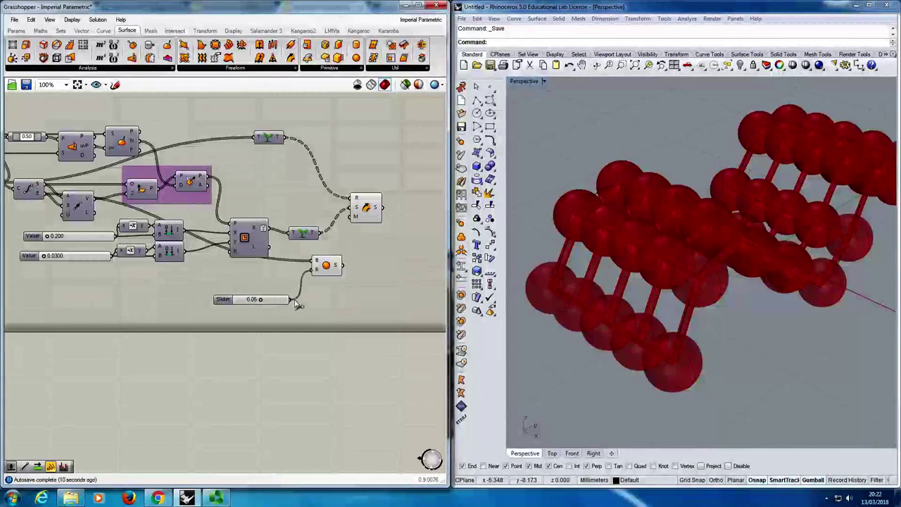
{"action": "left_click_drag", "start_coordinate": [295, 302], "coordinate": [291, 299]}
{"action": "left_click_drag", "start_coordinate": [326, 264], "coordinate": [345, 277]}
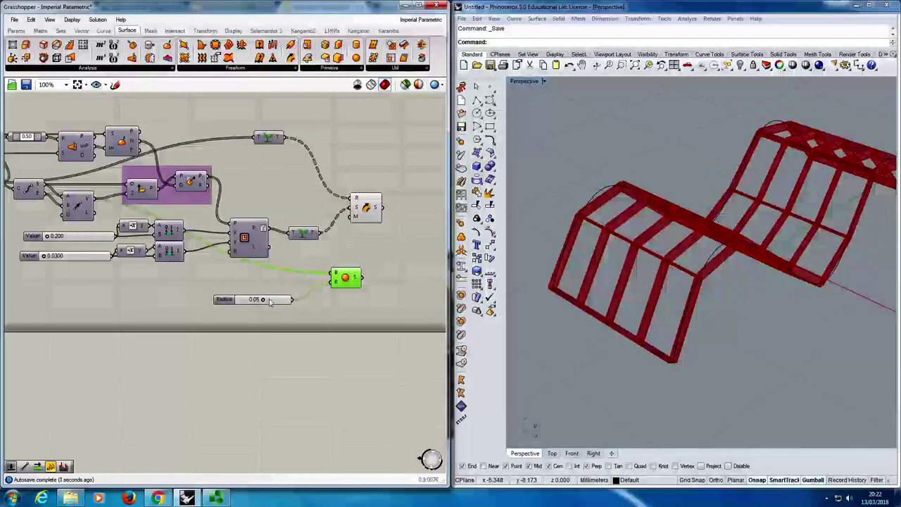
{"action": "left_click_drag", "start_coordinate": [262, 301], "coordinate": [268, 302]}
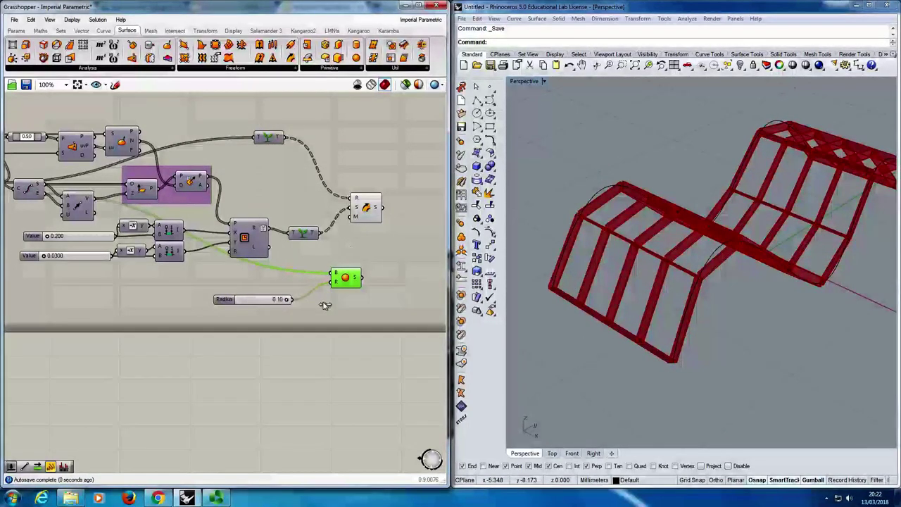
Replace the Sphere's radius slider with a new number slider at 0.4 and delete the old one.
{"action": "double_click", "coordinate": [264, 320]}
{"action": "type", "text": "0"}
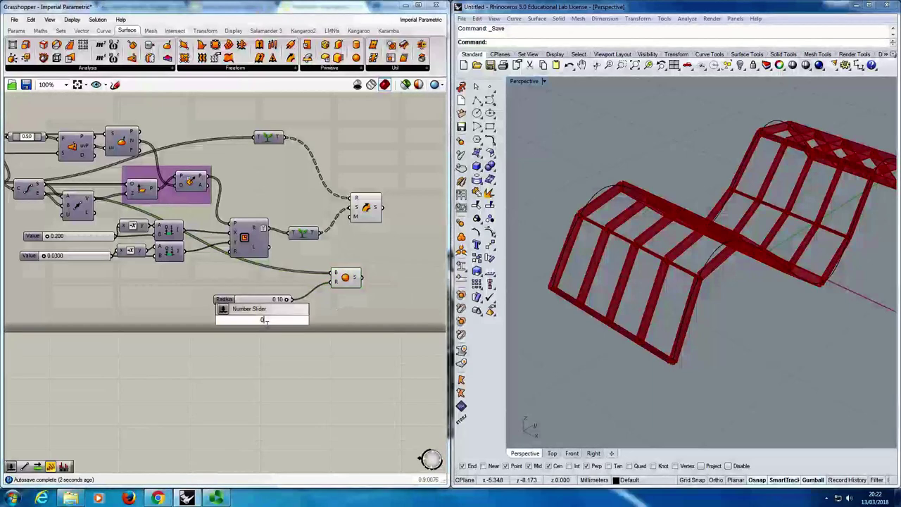
{"action": "key", "text": "Return"}
{"action": "left_click_drag", "start_coordinate": [331, 281], "coordinate": [301, 320]}
{"action": "left_click", "coordinate": [254, 301]}
{"action": "key", "text": "Delete"}
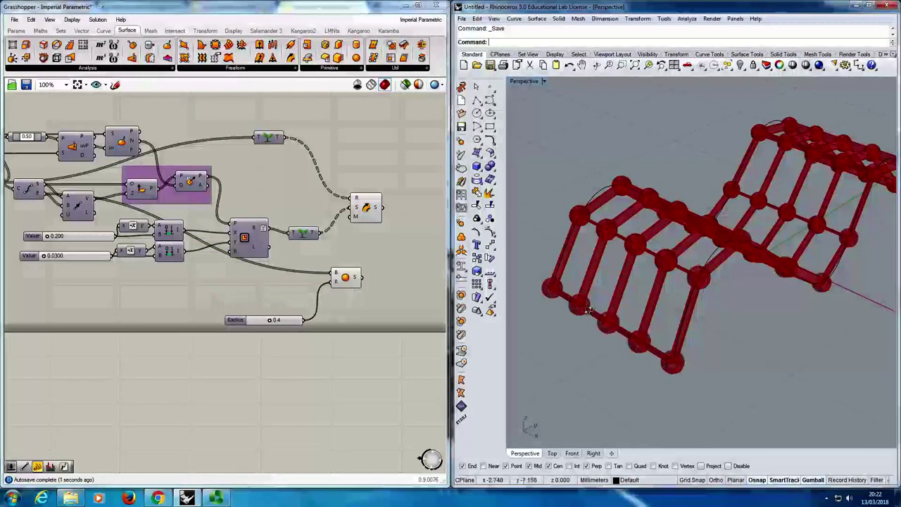
Set the sphere radius to 0.2 and save the definition.
{"action": "scroll", "coordinate": [296, 344], "scroll_direction": "up", "scroll_amount": 2}
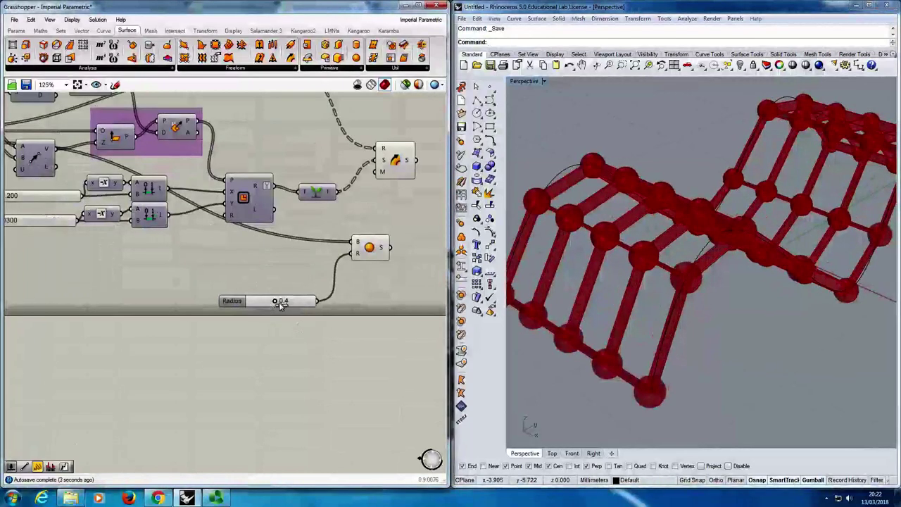
{"action": "mouse_move", "coordinate": [269, 301]}
{"action": "left_mouse_down"}
{"action": "mouse_move", "coordinate": [262, 301]}
{"action": "mouse_move", "coordinate": [267, 306]}
{"action": "left_mouse_up"}
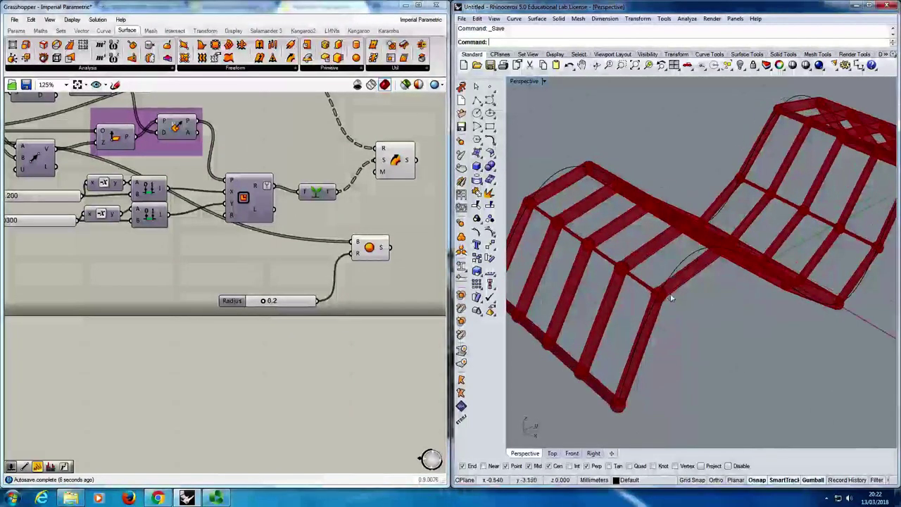
{"action": "scroll", "coordinate": [670, 299], "scroll_direction": "up", "scroll_amount": 10}
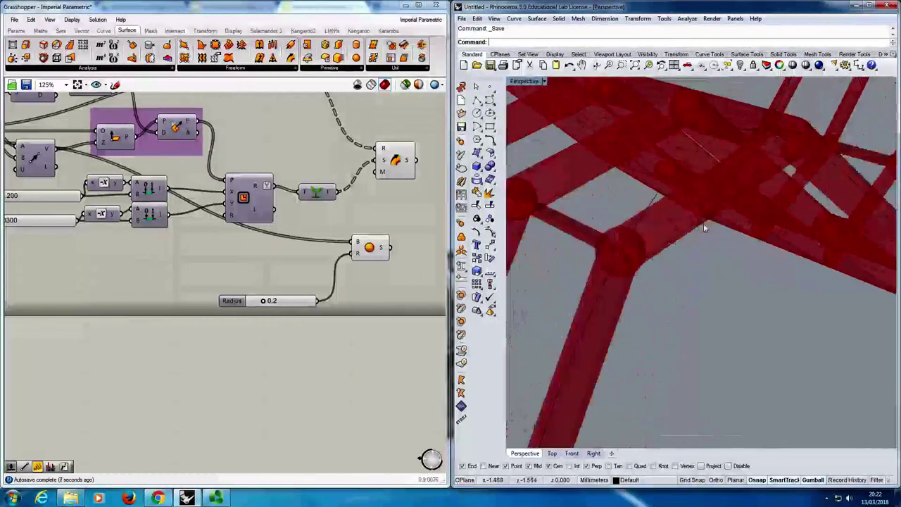
{"action": "scroll", "coordinate": [704, 228], "scroll_direction": "down", "scroll_amount": 3}
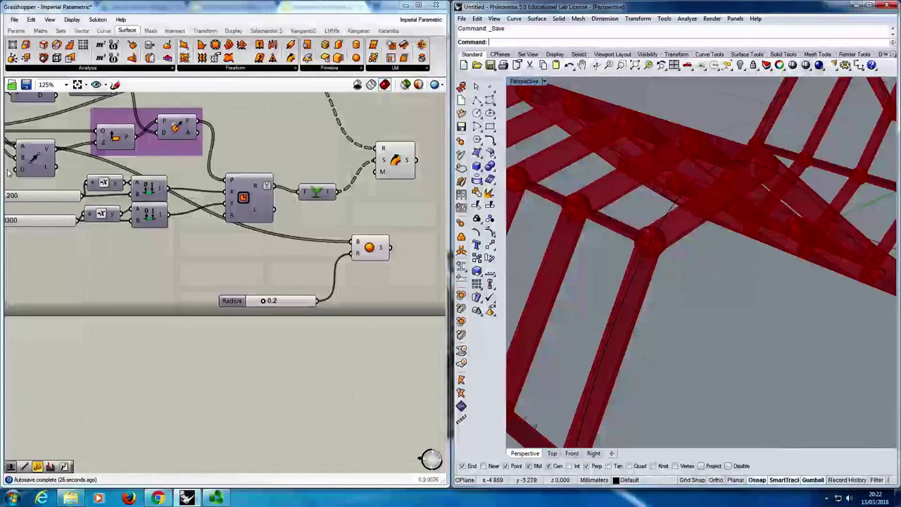
{"action": "right_click_drag", "start_coordinate": [229, 320], "coordinate": [224, 287]}
{"action": "key", "text": "ctrl+s"}
Examine the finished beam and sphere definition and the resulting frame in the perspective view.
{"action": "scroll", "coordinate": [241, 290], "scroll_direction": "down", "scroll_amount": 5}
{"action": "scroll", "coordinate": [299, 265], "scroll_direction": "up", "scroll_amount": 4}
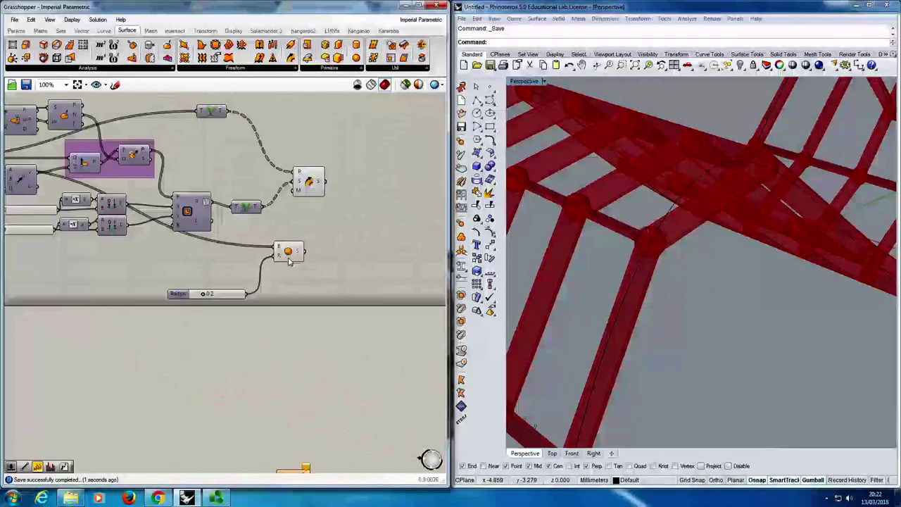
{"action": "scroll", "coordinate": [296, 283], "scroll_direction": "down", "scroll_amount": 4}
{"action": "scroll", "coordinate": [171, 280], "scroll_direction": "up", "scroll_amount": 3}
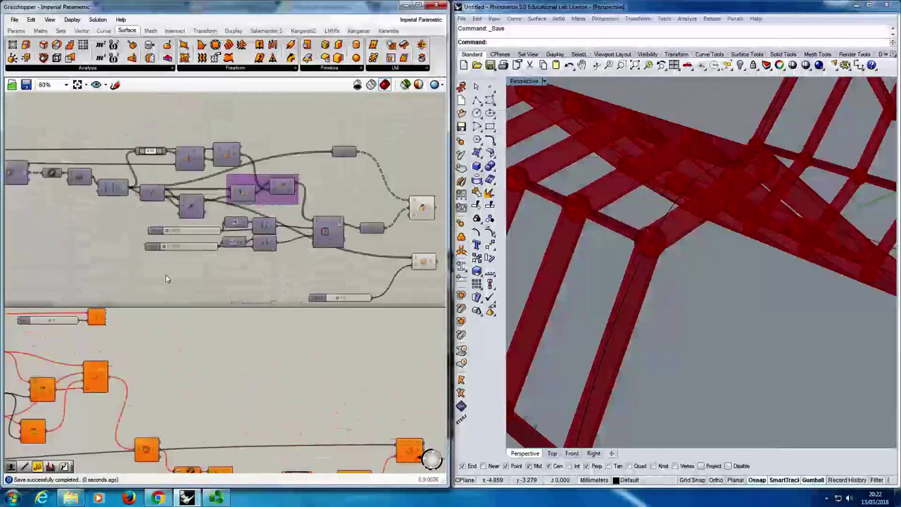
{"action": "right_click_drag", "start_coordinate": [326, 264], "coordinate": [288, 270]}
{"action": "right_click_drag", "start_coordinate": [664, 246], "coordinate": [653, 253]}
{"action": "scroll", "coordinate": [654, 252], "scroll_direction": "down", "scroll_amount": 7}
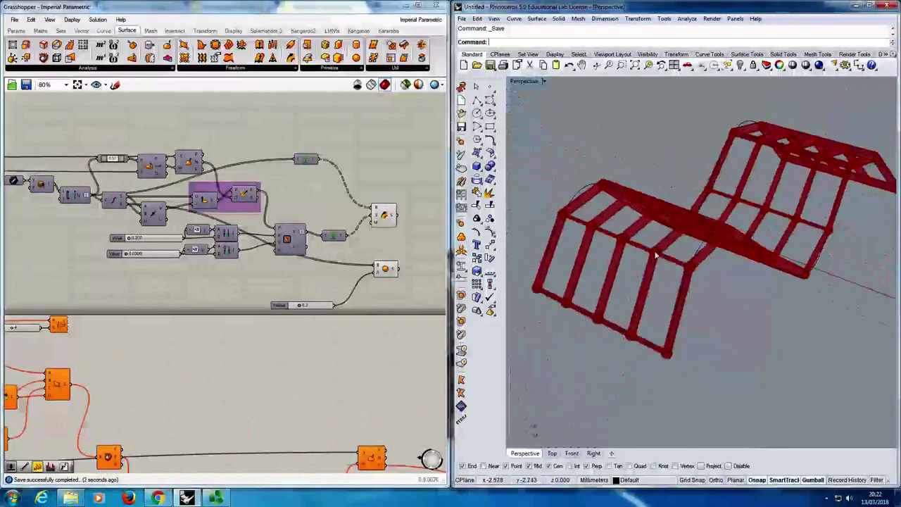
{"action": "scroll", "coordinate": [653, 250], "scroll_direction": "up", "scroll_amount": 3}
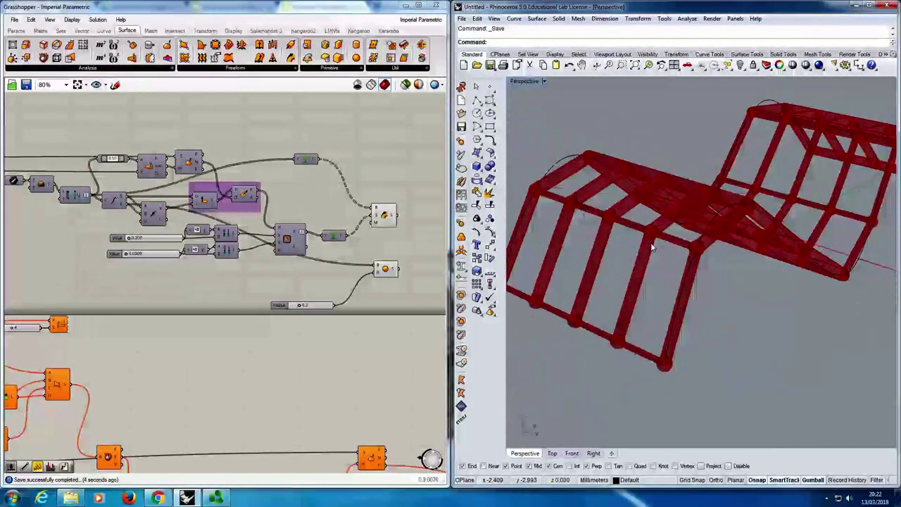
{"action": "scroll", "coordinate": [119, 296], "scroll_direction": "down", "scroll_amount": 2}
{"action": "right_click_drag", "start_coordinate": [120, 296], "coordinate": [102, 315]}
{"action": "scroll", "coordinate": [102, 315], "scroll_direction": "up", "scroll_amount": 1}
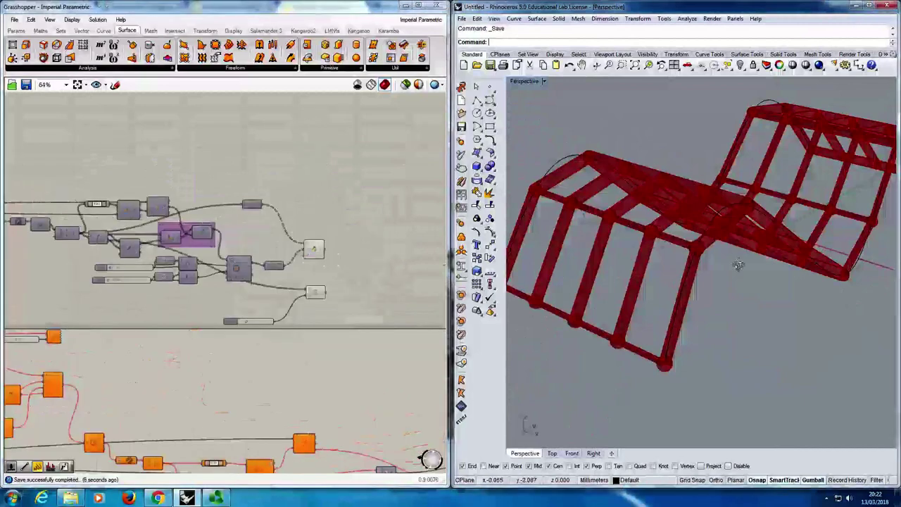
Show the hidden base surface, then minimise the Grasshopper window and maximise the Rhino window.
{"action": "right_click_drag", "start_coordinate": [739, 265], "coordinate": [729, 258]}
{"action": "type", "text": "Show"}
{"action": "key", "text": "Return"}
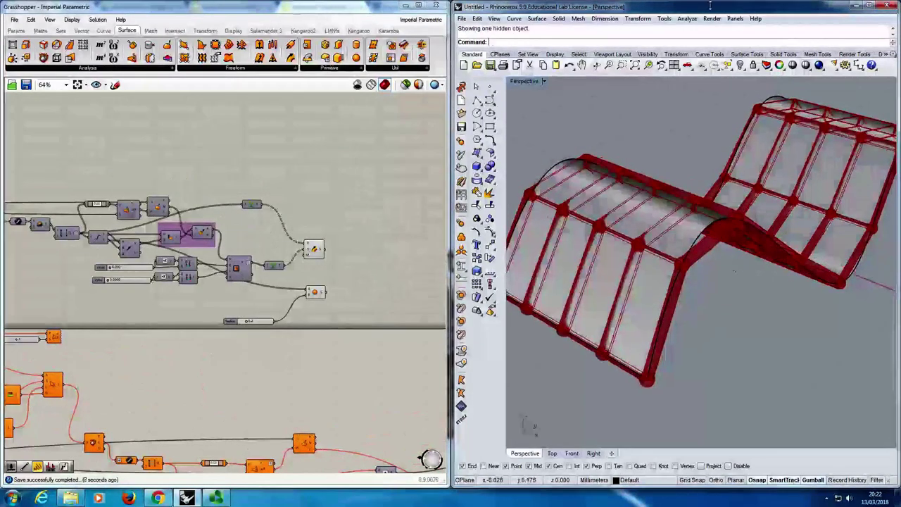
{"action": "left_click", "coordinate": [406, 5]}
{"action": "left_click", "coordinate": [868, 7]}
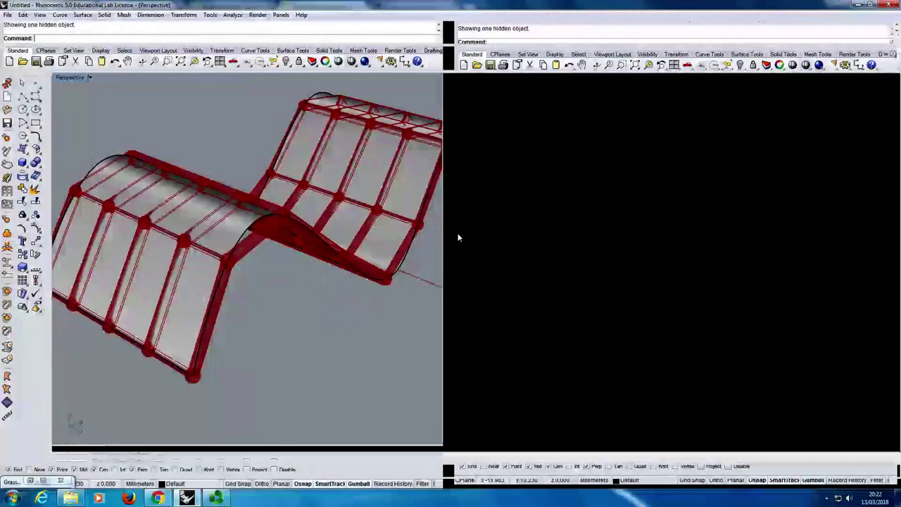
Select the base surface and turn on its control points.
{"action": "right_click_drag", "start_coordinate": [461, 233], "coordinate": [413, 277]}
{"action": "scroll", "coordinate": [372, 276], "scroll_direction": "up", "scroll_amount": 4}
{"action": "left_click", "coordinate": [373, 276]}
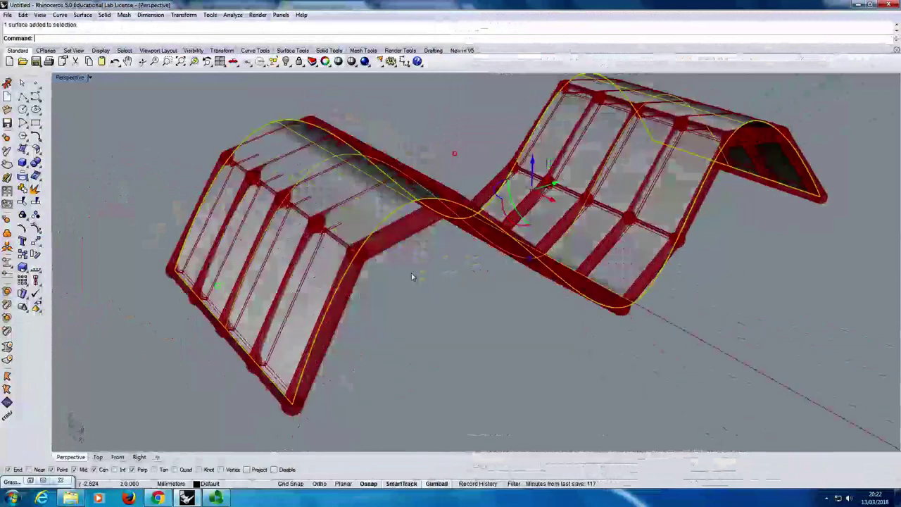
{"action": "left_click", "coordinate": [35, 228]}
{"action": "right_click_drag", "start_coordinate": [479, 238], "coordinate": [432, 257]}
{"action": "scroll", "coordinate": [431, 257], "scroll_direction": "down", "scroll_amount": 4}
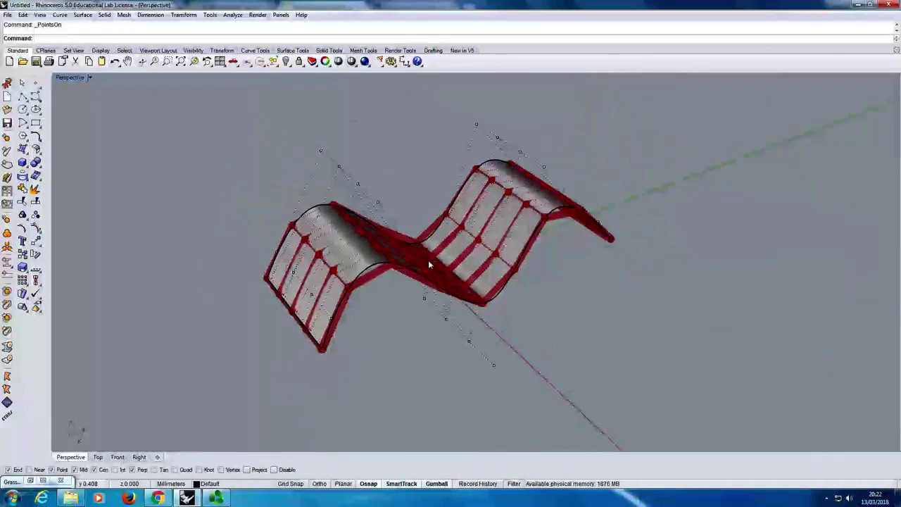
Move the front-edge control point above the nearer arch vertically down towards the valley of the surface.
{"action": "scroll", "coordinate": [390, 209], "scroll_direction": "up", "scroll_amount": 3}
{"action": "left_click", "coordinate": [391, 208]}
{"action": "right_click_drag", "start_coordinate": [391, 209], "coordinate": [414, 156]}
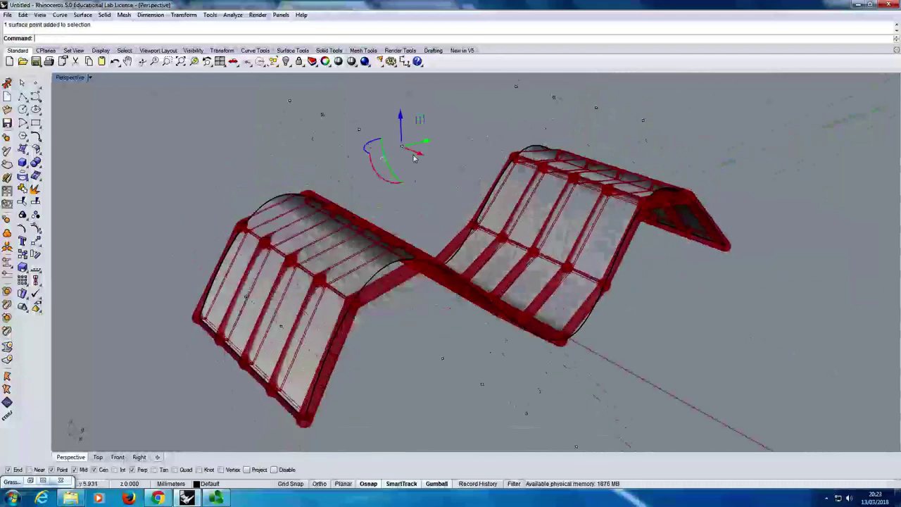
{"action": "scroll", "coordinate": [416, 169], "scroll_direction": "down", "scroll_amount": 2}
{"action": "left_click_drag", "start_coordinate": [397, 139], "coordinate": [672, 343]}
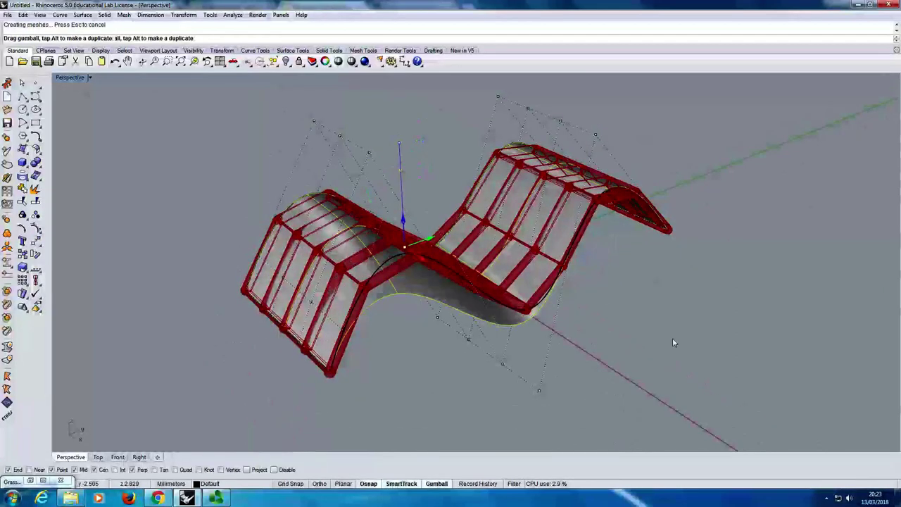
{"action": "left_click_drag", "start_coordinate": [616, 311], "coordinate": [616, 310]}
Move the outermost control point above the farther arch outward along the X axis.
{"action": "right_click_drag", "start_coordinate": [616, 304], "coordinate": [416, 150]}
{"action": "left_click", "coordinate": [466, 126]}
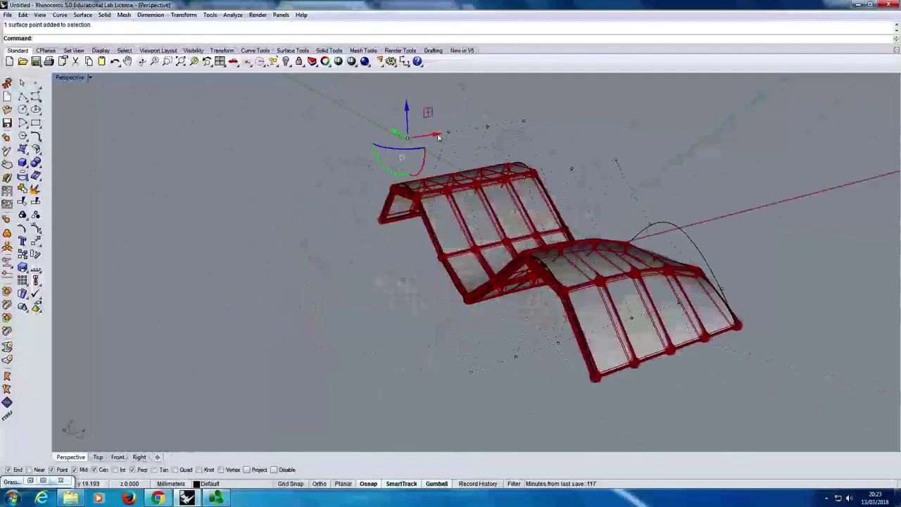
{"action": "left_click_drag", "start_coordinate": [439, 134], "coordinate": [408, 139]}
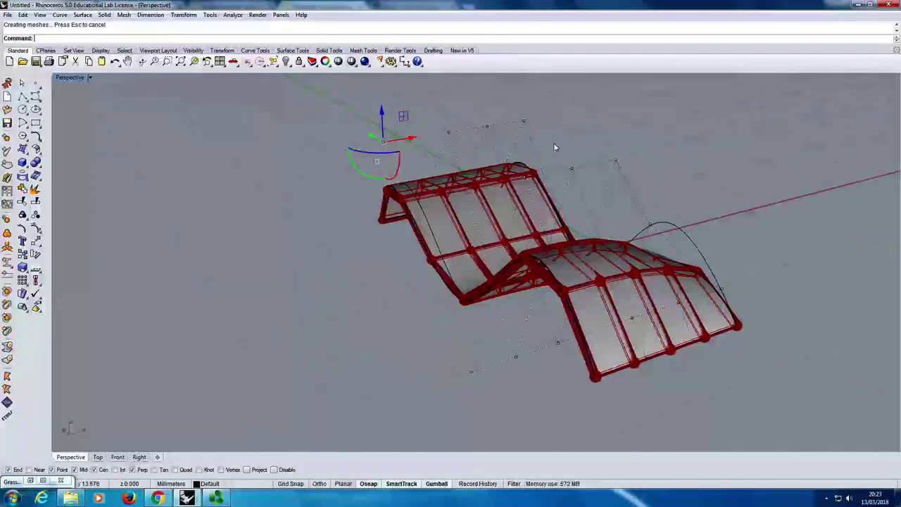
Select the eight control points at the surface's far end and move them outward along the Y axis.
{"action": "right_click_drag", "start_coordinate": [555, 146], "coordinate": [620, 282]}
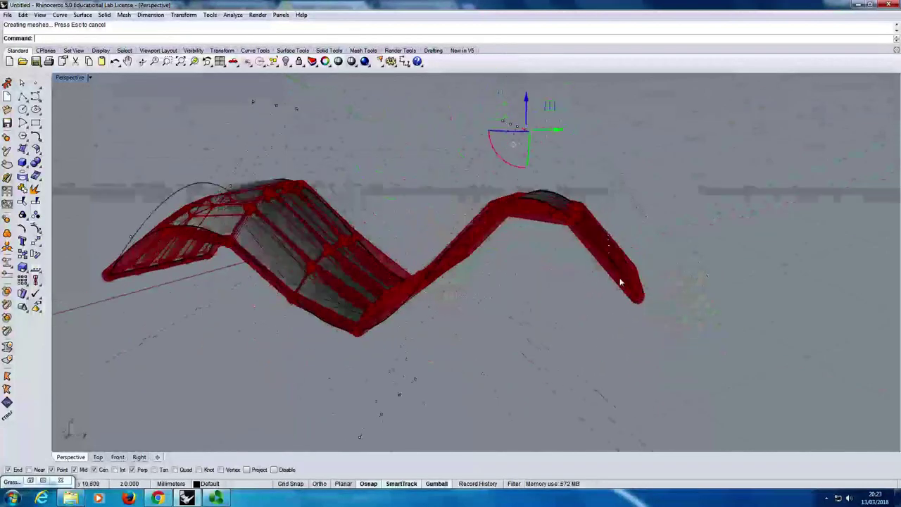
{"action": "left_click_drag", "start_coordinate": [550, 237], "coordinate": [652, 312]}
{"action": "right_click_drag", "start_coordinate": [652, 312], "coordinate": [583, 277]}
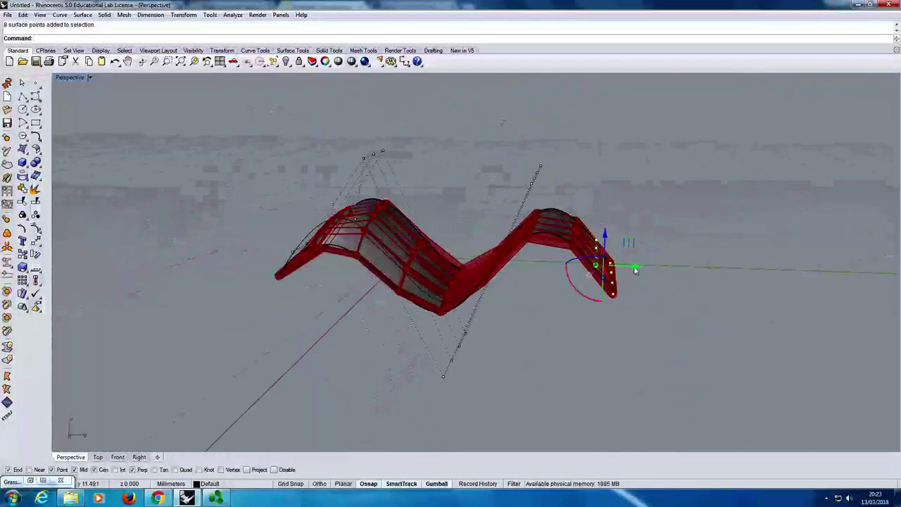
{"action": "left_click_drag", "start_coordinate": [584, 277], "coordinate": [630, 384]}
{"action": "left_click_drag", "start_coordinate": [582, 357], "coordinate": [599, 357]}
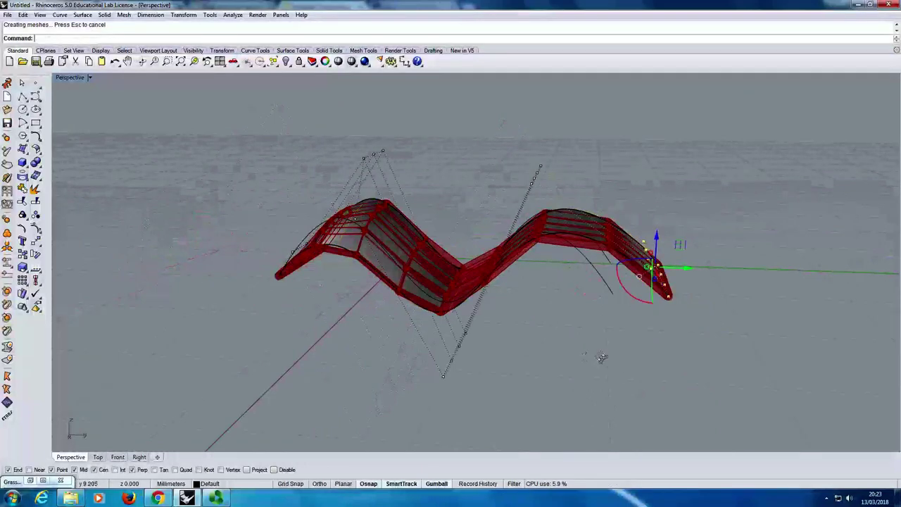
Select the control points above the nearer arch of the surface and raise them along the Z axis.
{"action": "right_click_drag", "start_coordinate": [599, 358], "coordinate": [396, 169]}
{"action": "left_click", "coordinate": [354, 161]}
{"action": "left_click_drag", "start_coordinate": [354, 143], "coordinate": [419, 136]}
{"action": "mouse_move", "coordinate": [419, 137]}
{"action": "right_mouse_down"}
{"action": "mouse_move", "coordinate": [398, 213]}
{"action": "mouse_move", "coordinate": [427, 136]}
{"action": "right_mouse_up"}
{"action": "left_click", "coordinate": [414, 136]}
{"action": "left_click_drag", "start_coordinate": [414, 136], "coordinate": [414, 107]}
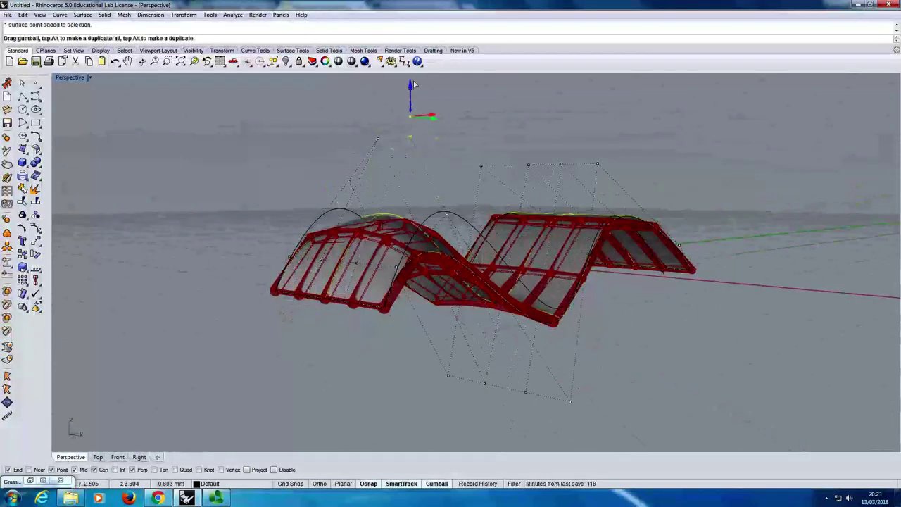
Select the group of control points above the farther arch and move them to reshape that arch.
{"action": "right_click_drag", "start_coordinate": [615, 128], "coordinate": [537, 140]}
{"action": "scroll", "coordinate": [537, 139], "scroll_direction": "up", "scroll_amount": 5}
{"action": "left_click_drag", "start_coordinate": [485, 128], "coordinate": [583, 197]}
{"action": "left_click_drag", "start_coordinate": [533, 135], "coordinate": [603, 151]}
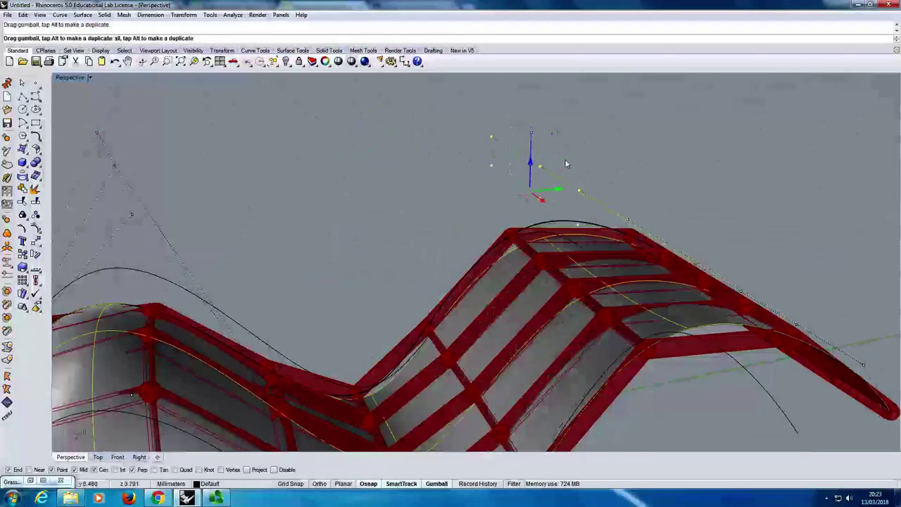
{"action": "left_click", "coordinate": [605, 152]}
Select the control points along the surface's far end and shift them sideways along the X axis.
{"action": "right_click_drag", "start_coordinate": [605, 152], "coordinate": [332, 300]}
{"action": "scroll", "coordinate": [333, 300], "scroll_direction": "down", "scroll_amount": 6}
{"action": "left_click_drag", "start_coordinate": [320, 276], "coordinate": [579, 358]}
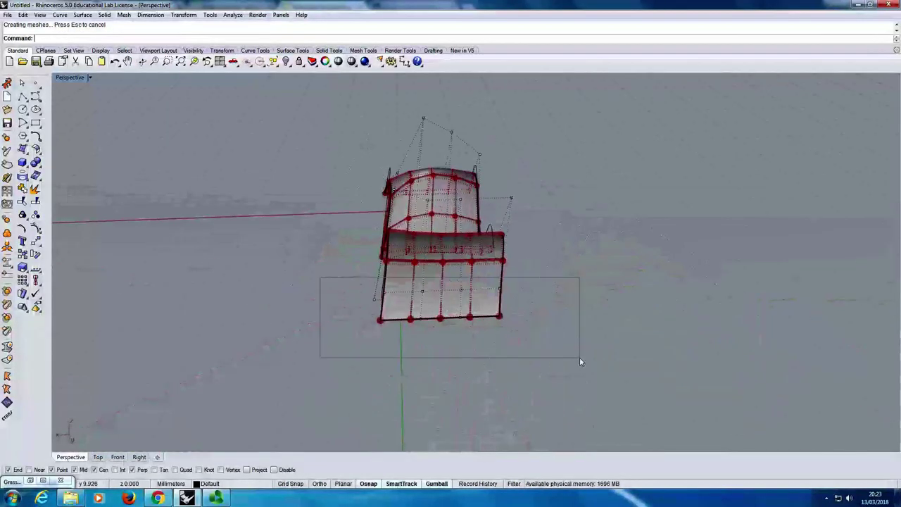
{"action": "right_click_drag", "start_coordinate": [345, 356], "coordinate": [322, 337]}
{"action": "left_click_drag", "start_coordinate": [321, 333], "coordinate": [549, 406]}
{"action": "right_click_drag", "start_coordinate": [493, 387], "coordinate": [470, 380]}
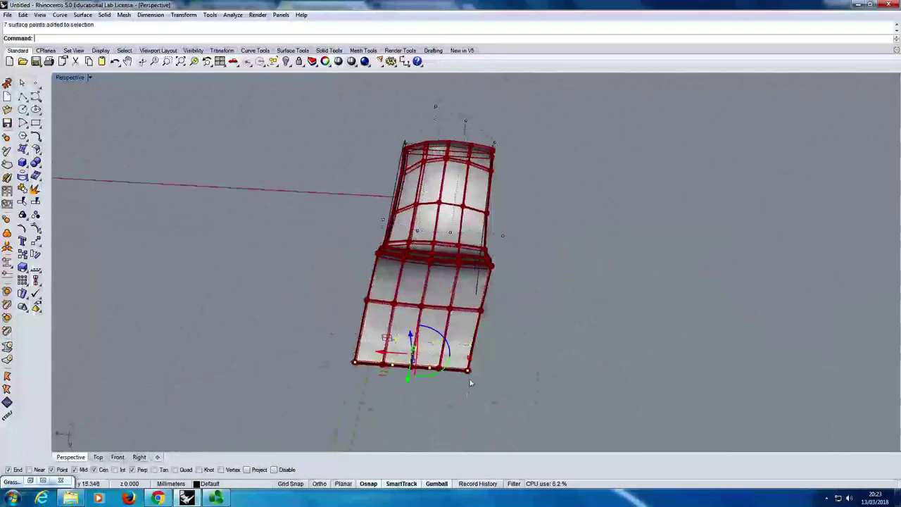
{"action": "left_click_drag", "start_coordinate": [330, 330], "coordinate": [589, 406]}
{"action": "left_click_drag", "start_coordinate": [385, 355], "coordinate": [417, 357]}
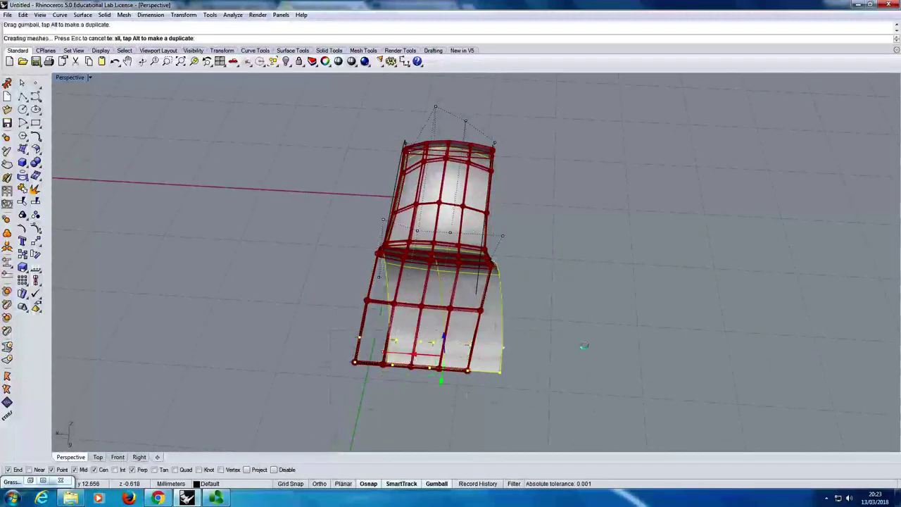
Dock the Rhino window to half the screen, then switch to the Grasshopper definition and maximize its window.
{"action": "right_click_drag", "start_coordinate": [649, 327], "coordinate": [552, 290]}
{"action": "key", "text": "super+Right"}
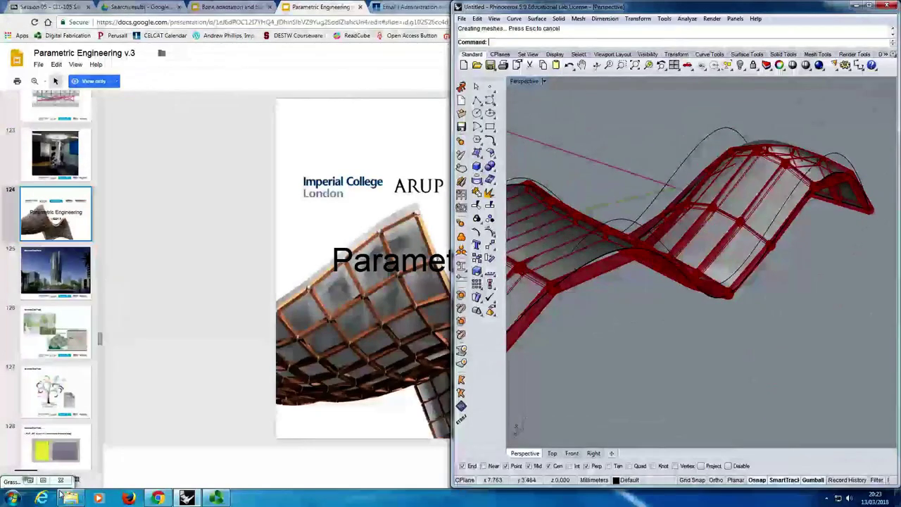
{"action": "left_click", "coordinate": [31, 480]}
{"action": "right_click_drag", "start_coordinate": [143, 297], "coordinate": [289, 305]}
{"action": "right_click_drag", "start_coordinate": [15, 221], "coordinate": [259, 262]}
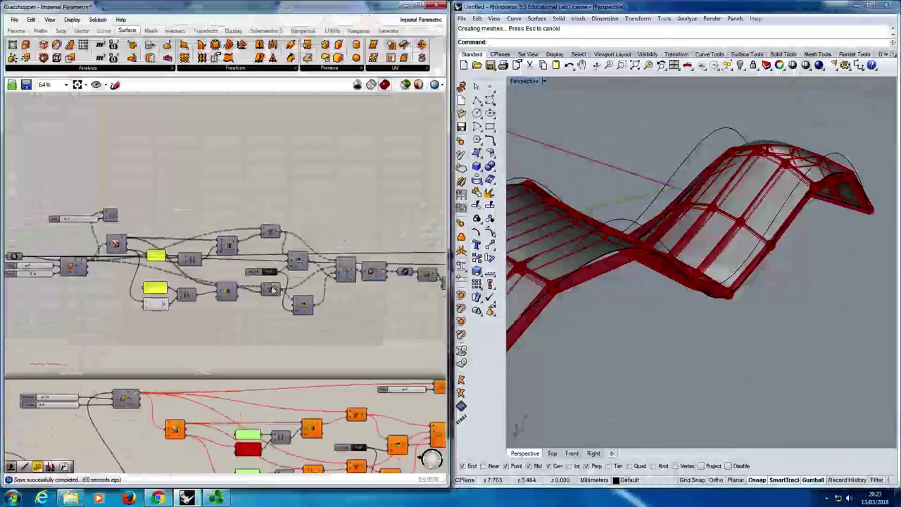
{"action": "scroll", "coordinate": [253, 261], "scroll_direction": "up", "scroll_amount": 1}
{"action": "left_click", "coordinate": [420, 6]}
Examine the whole definition from the base surface and its U and V division through the panel edges and profiles to the sweep and sphere components.
{"action": "right_click_drag", "start_coordinate": [6, 254], "coordinate": [280, 257]}
{"action": "scroll", "coordinate": [281, 258], "scroll_direction": "up", "scroll_amount": 1}
{"action": "scroll", "coordinate": [281, 262], "scroll_direction": "up", "scroll_amount": 2}
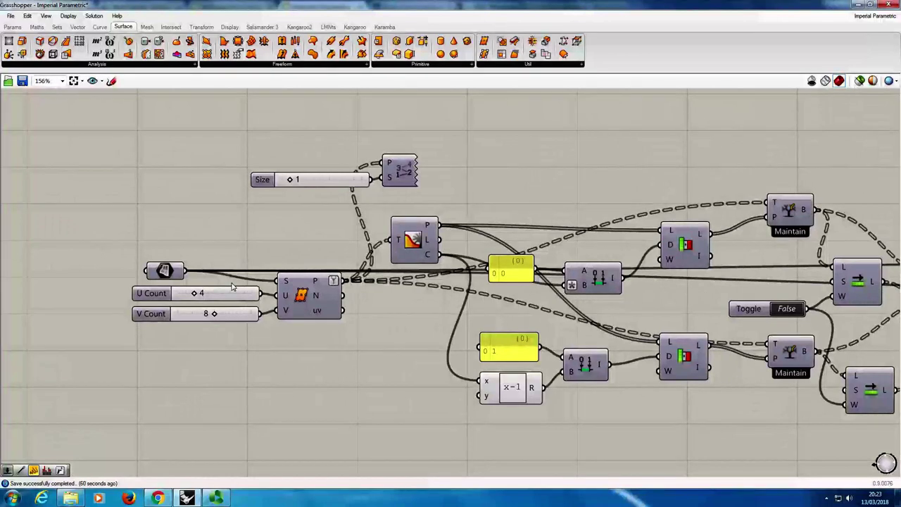
{"action": "right_click_drag", "start_coordinate": [402, 336], "coordinate": [261, 312]}
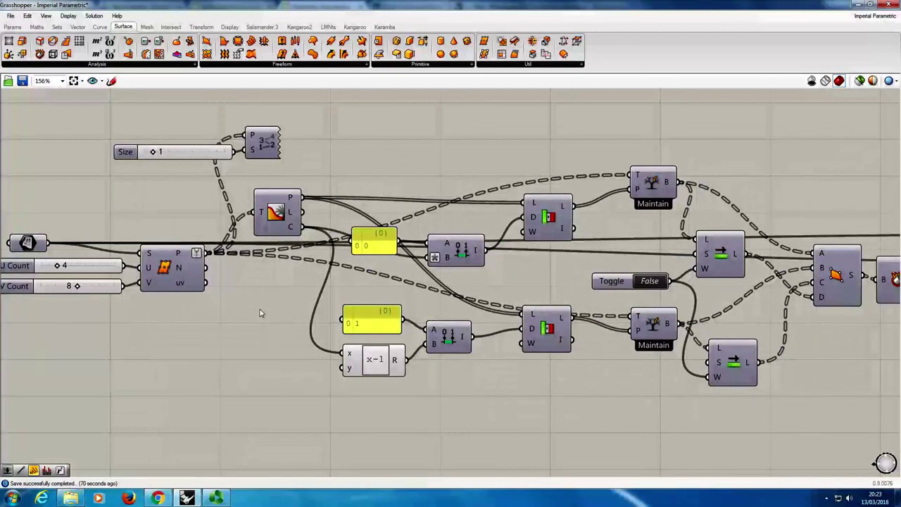
{"action": "right_click_drag", "start_coordinate": [769, 339], "coordinate": [635, 325]}
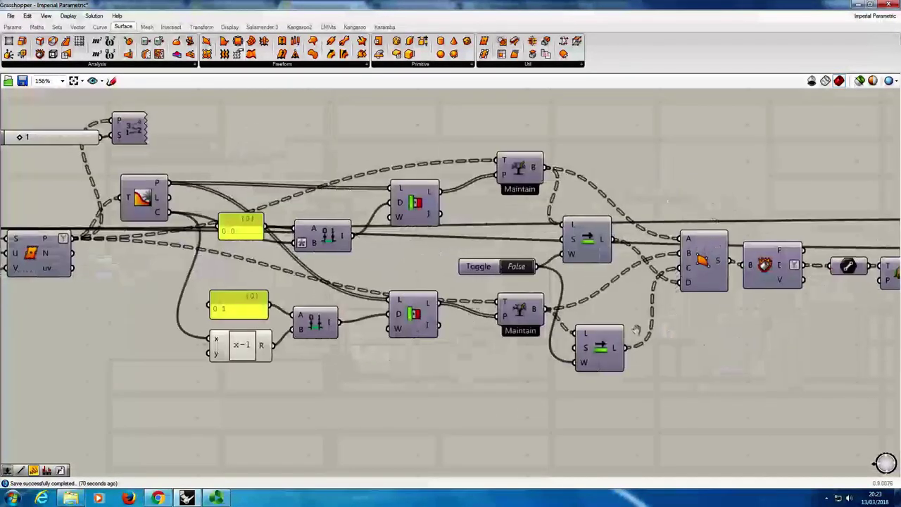
{"action": "right_click_drag", "start_coordinate": [758, 321], "coordinate": [563, 340]}
{"action": "left_click", "coordinate": [522, 263]}
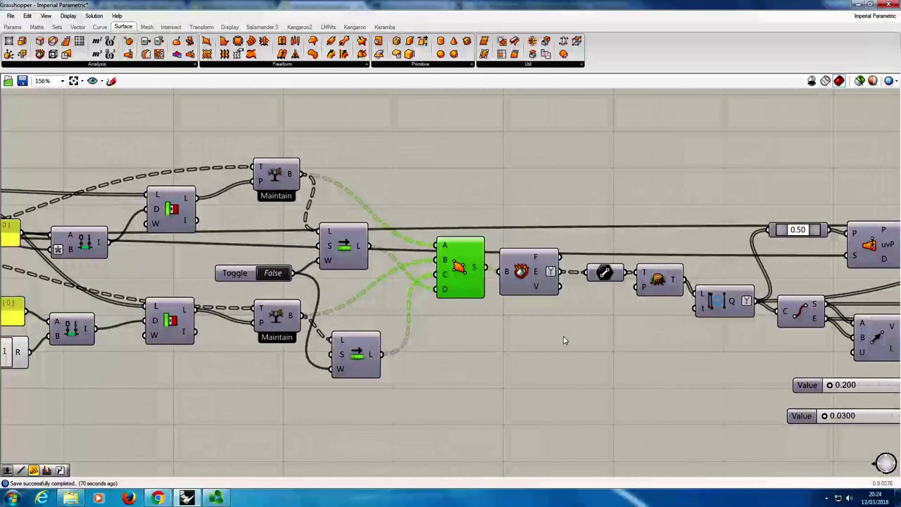
{"action": "right_click_drag", "start_coordinate": [590, 345], "coordinate": [247, 327]}
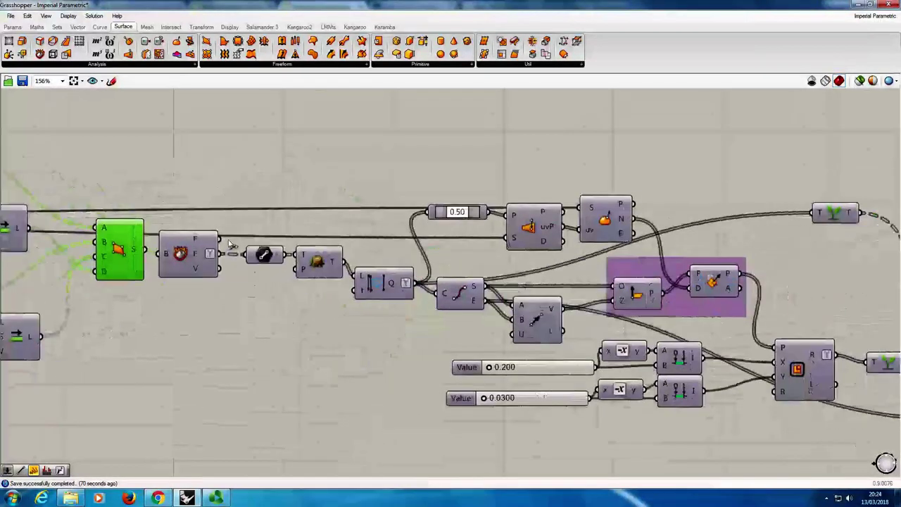
{"action": "left_click", "coordinate": [395, 359]}
{"action": "right_click_drag", "start_coordinate": [396, 359], "coordinate": [328, 360]}
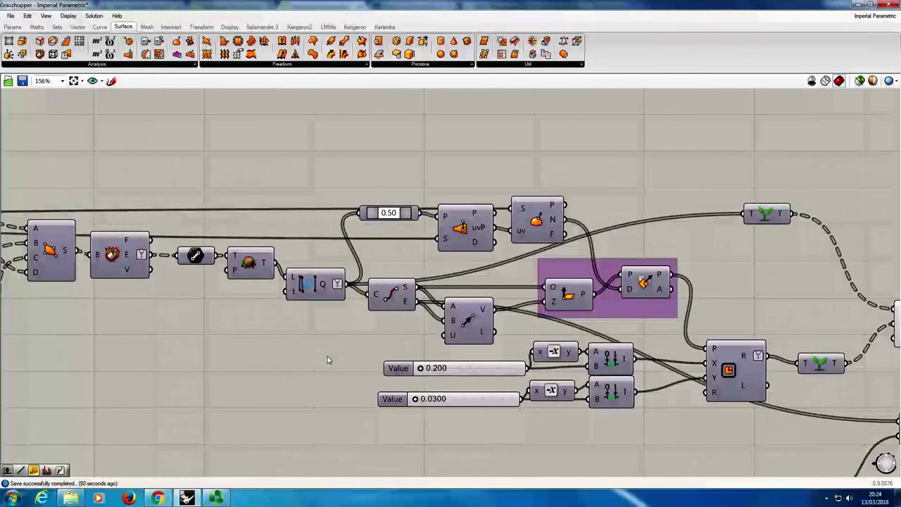
{"action": "right_click_drag", "start_coordinate": [778, 432], "coordinate": [495, 380]}
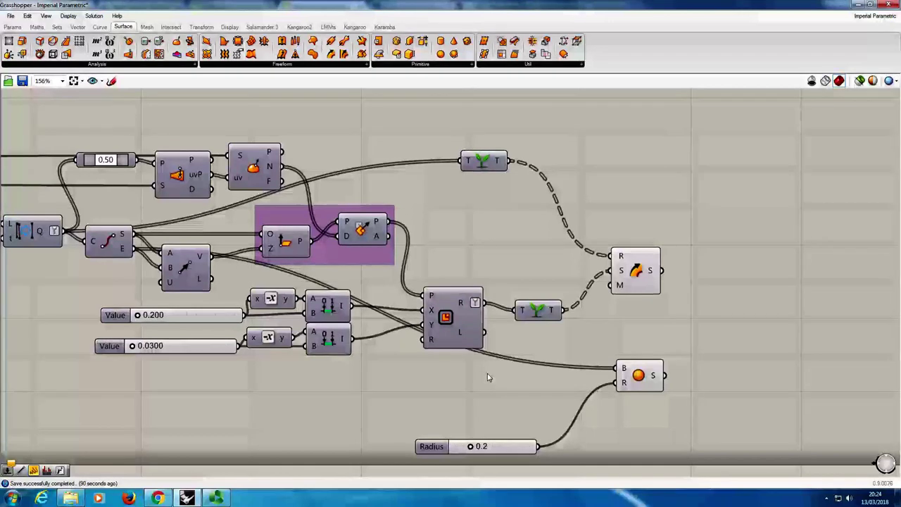
{"action": "right_click_drag", "start_coordinate": [694, 313], "coordinate": [581, 300]}
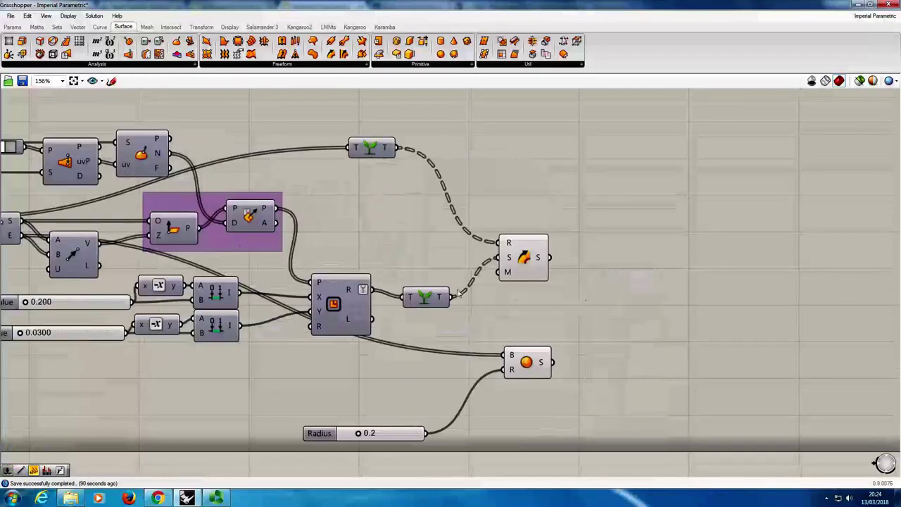
{"action": "right_click_drag", "start_coordinate": [458, 290], "coordinate": [484, 288]}
{"action": "scroll", "coordinate": [493, 294], "scroll_direction": "up", "scroll_amount": 2}
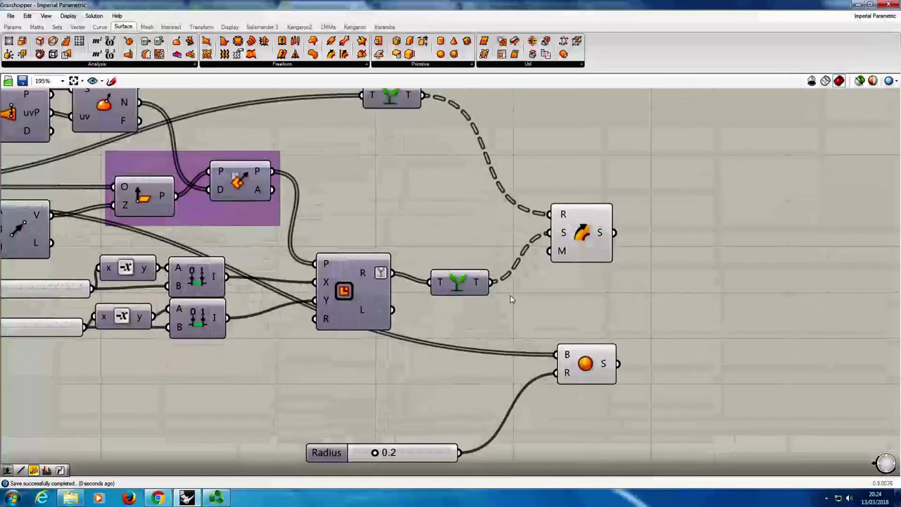